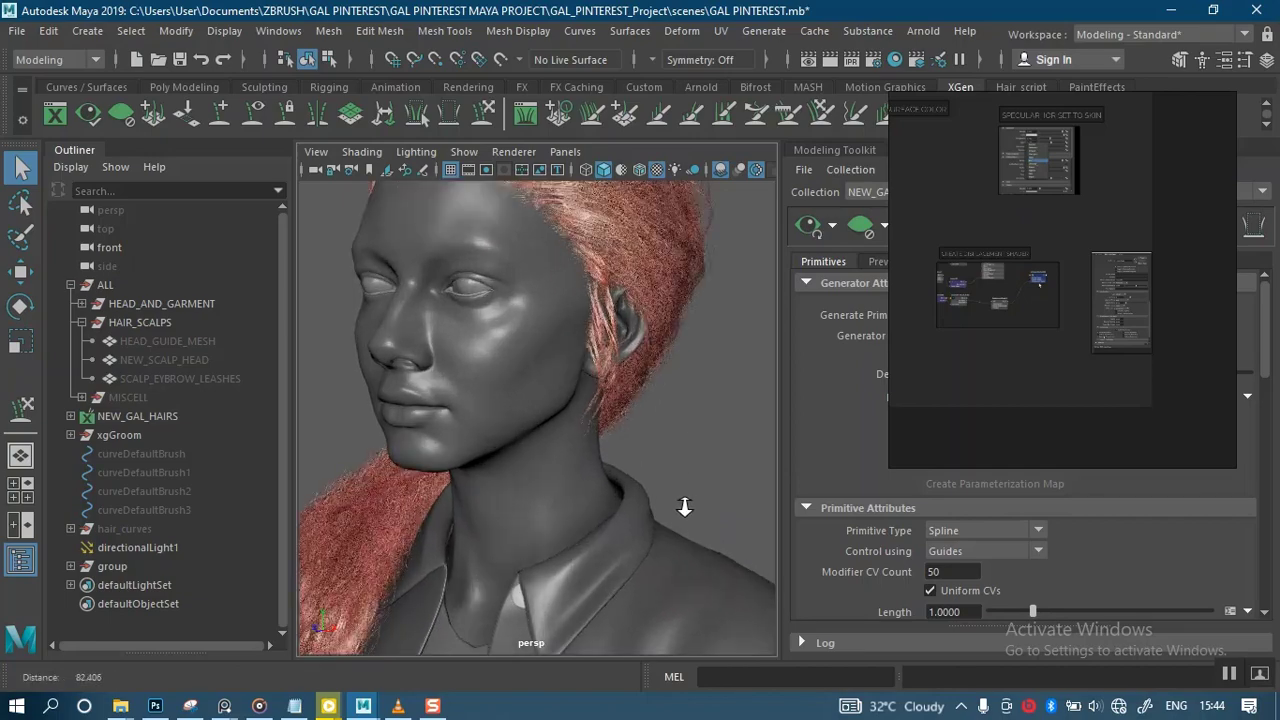
Examine the groomed hair on the head from several angles, including the ear and forehead hairline
{"action": "middle_click_drag", "start_coordinate": [671, 463], "coordinate": [640, 563], "text": "alt"}
{"action": "left_click_drag", "start_coordinate": [658, 411], "coordinate": [706, 388], "text": "alt"}
{"action": "right_click_drag", "start_coordinate": [706, 388], "coordinate": [697, 286], "text": "alt"}
{"action": "middle_click_drag", "start_coordinate": [686, 303], "coordinate": [723, 277], "text": "alt"}
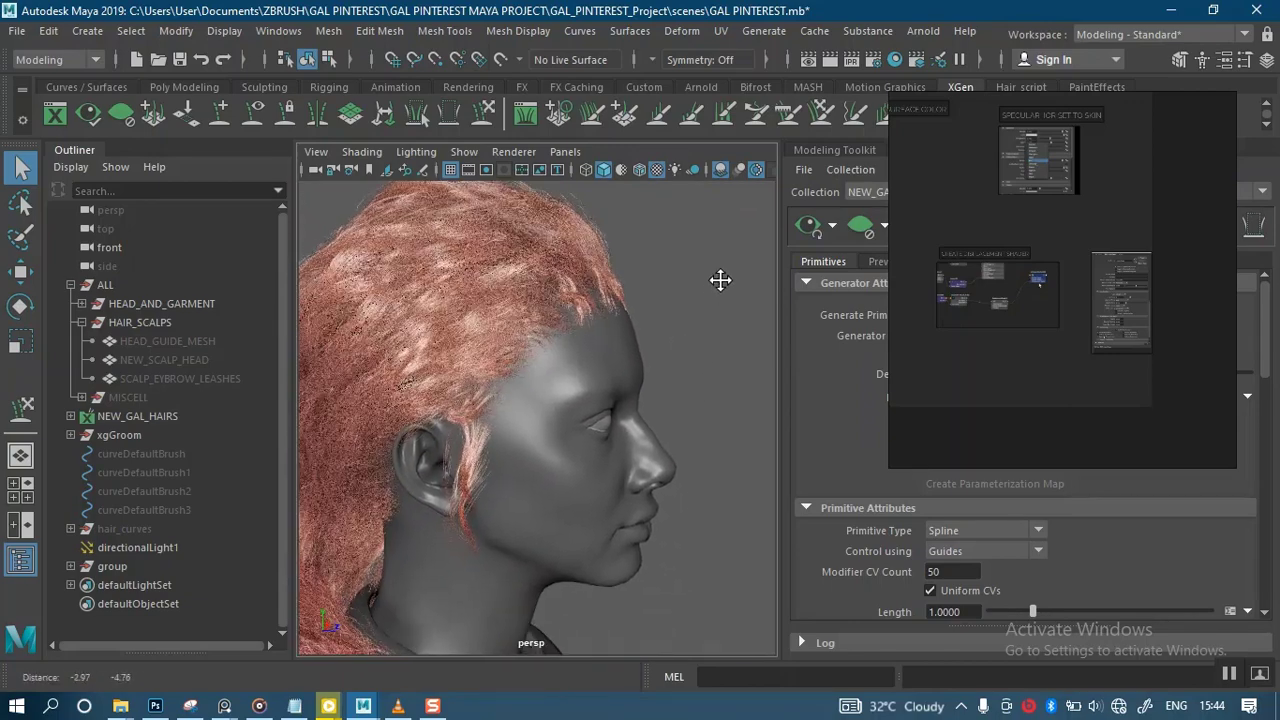
{"action": "left_click_drag", "start_coordinate": [711, 337], "coordinate": [688, 323], "text": "alt"}
{"action": "right_click_drag", "start_coordinate": [688, 323], "coordinate": [686, 437], "text": "alt"}
{"action": "left_click_drag", "start_coordinate": [686, 437], "coordinate": [680, 350], "text": "alt"}
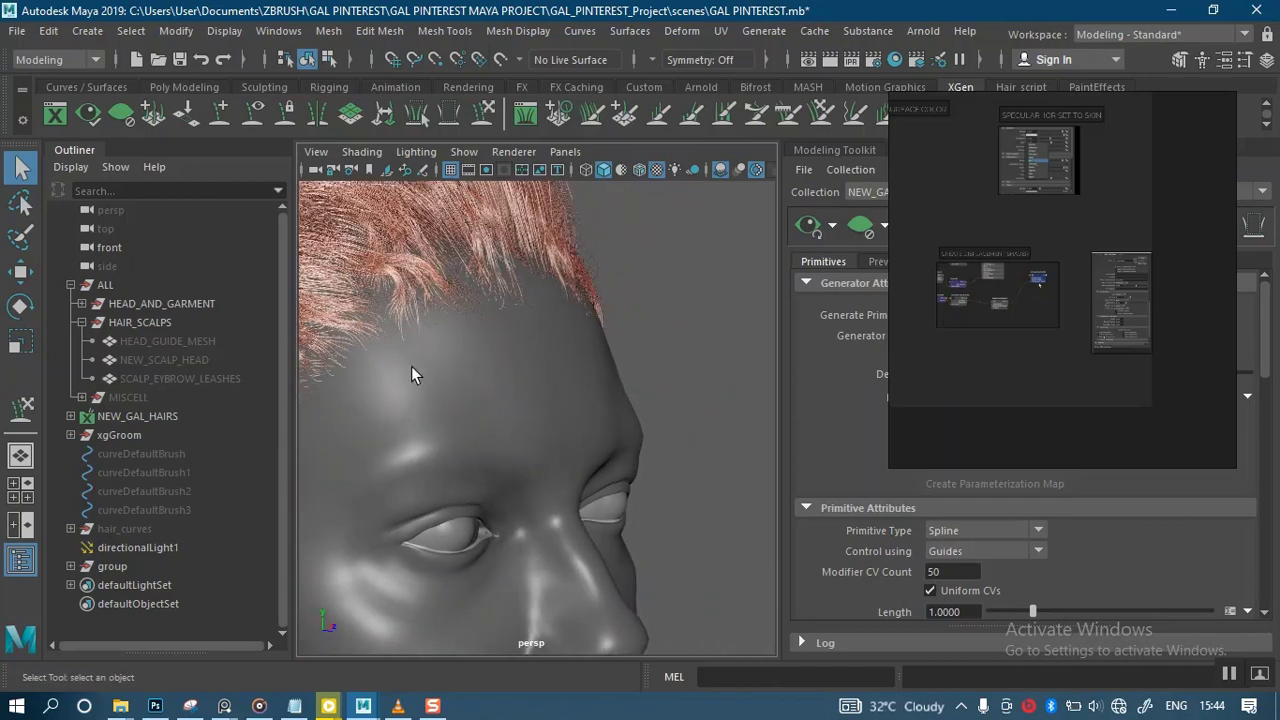
Hide the NEW_GAL_HAIRS collection and view the bare head from the front
{"action": "left_click", "coordinate": [130, 417]}
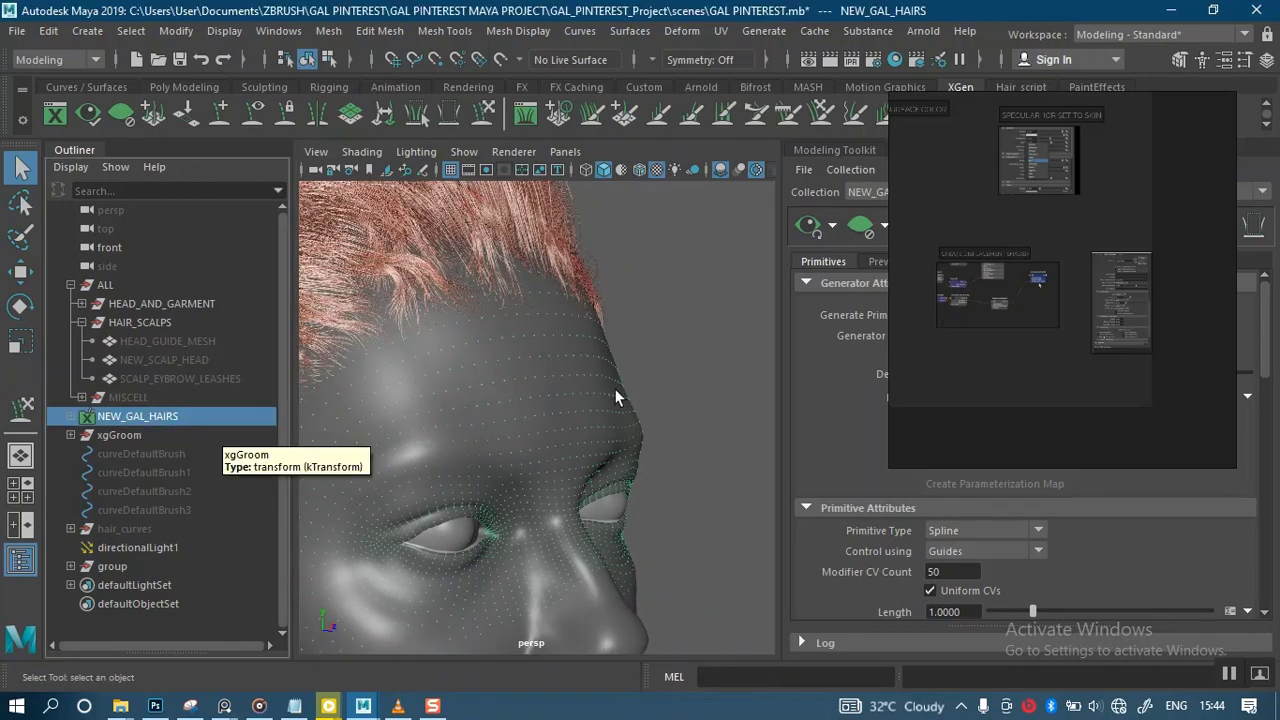
{"action": "right_click_drag", "start_coordinate": [668, 370], "coordinate": [662, 354], "text": "alt"}
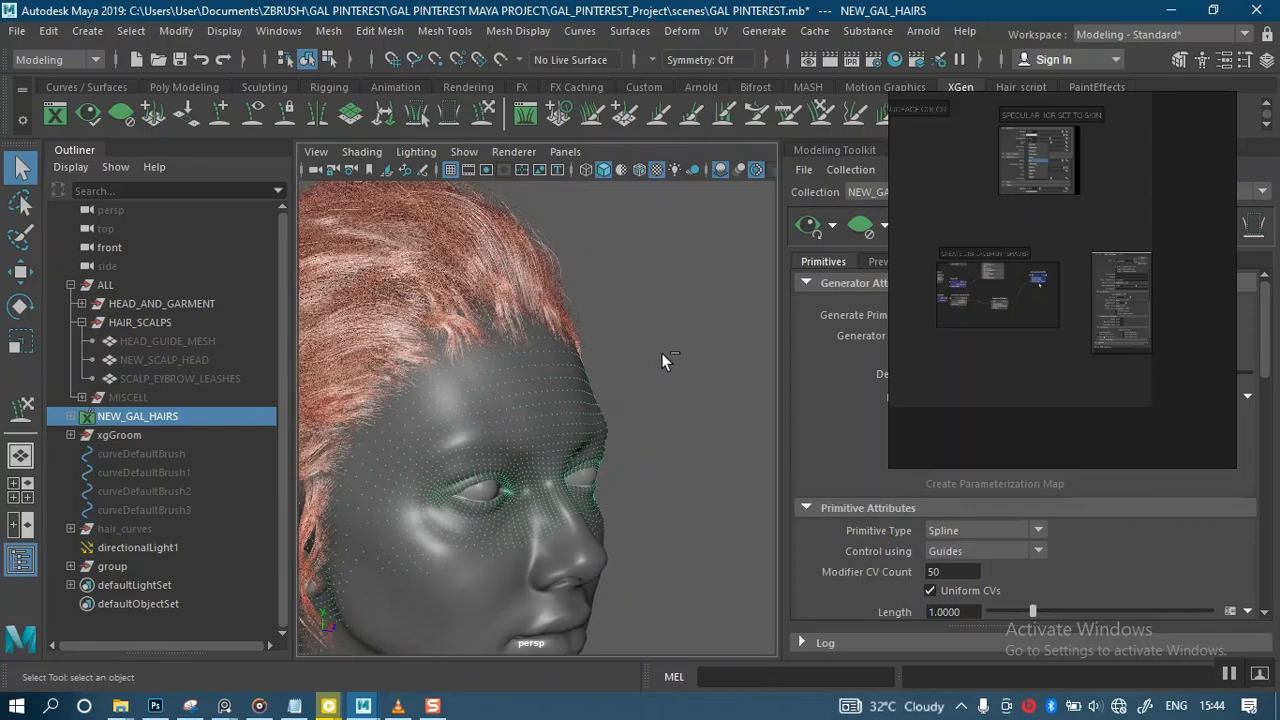
{"action": "key", "text": "ctrl+h"}
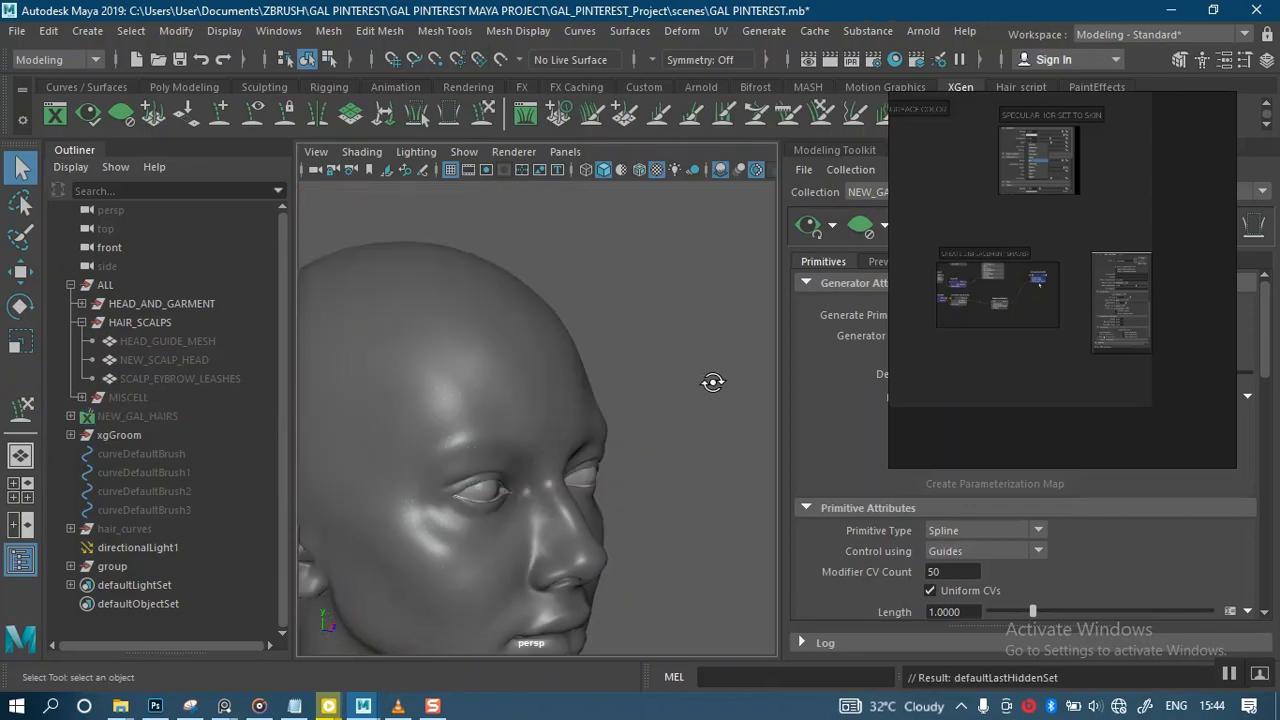
{"action": "left_click_drag", "start_coordinate": [712, 382], "coordinate": [635, 373], "text": "alt"}
{"action": "right_click_drag", "start_coordinate": [635, 373], "coordinate": [637, 300], "text": "alt"}
{"action": "middle_click_drag", "start_coordinate": [640, 330], "coordinate": [710, 380], "text": "alt"}
{"action": "right_click_drag", "start_coordinate": [710, 380], "coordinate": [697, 436], "text": "alt"}
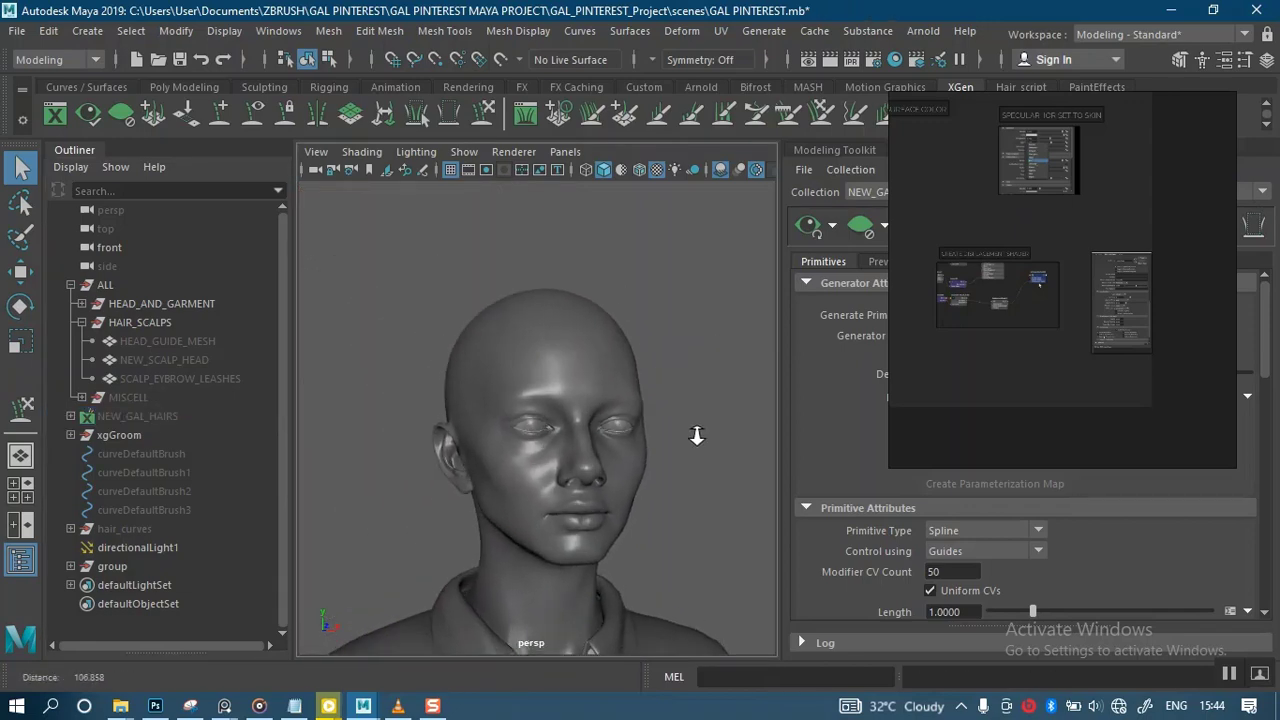
{"action": "left_click_drag", "start_coordinate": [697, 436], "coordinate": [797, 350], "text": "alt"}
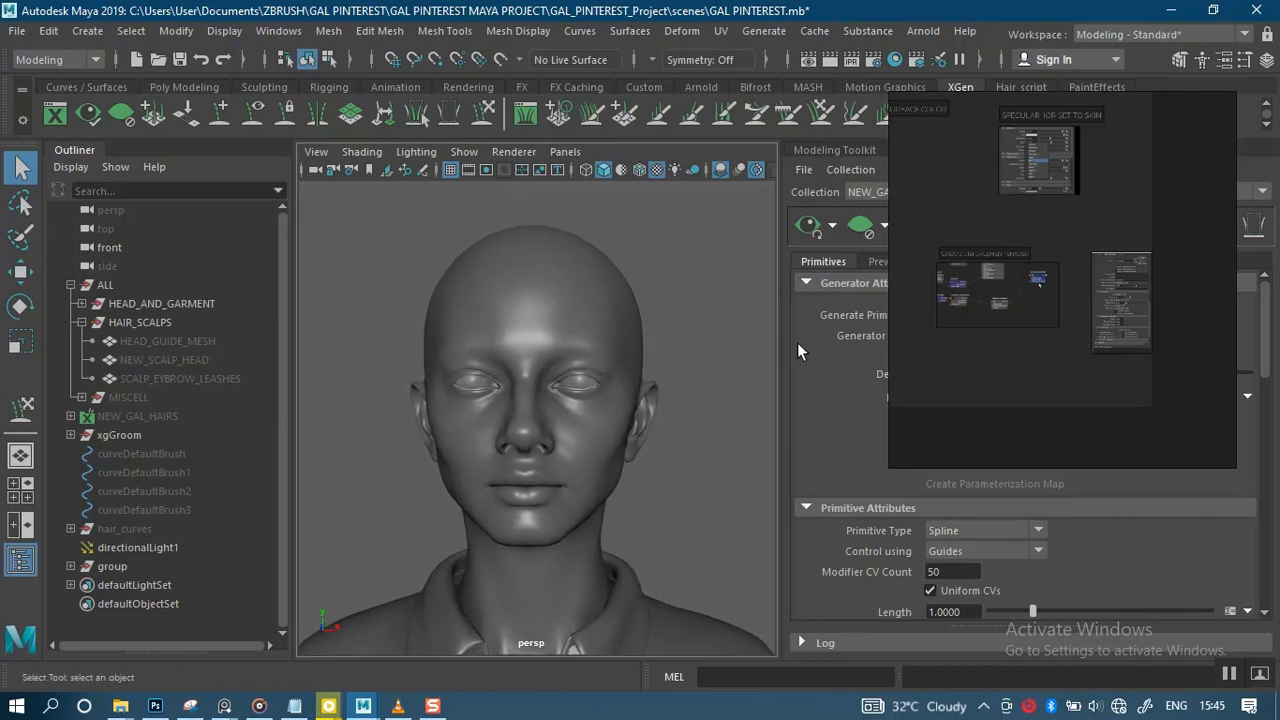
Uncover the XGen settings, try the Maya Classic workspace, and return to Modeling - Standard
{"action": "left_click_drag", "start_coordinate": [1014, 237], "coordinate": [277, 250]}
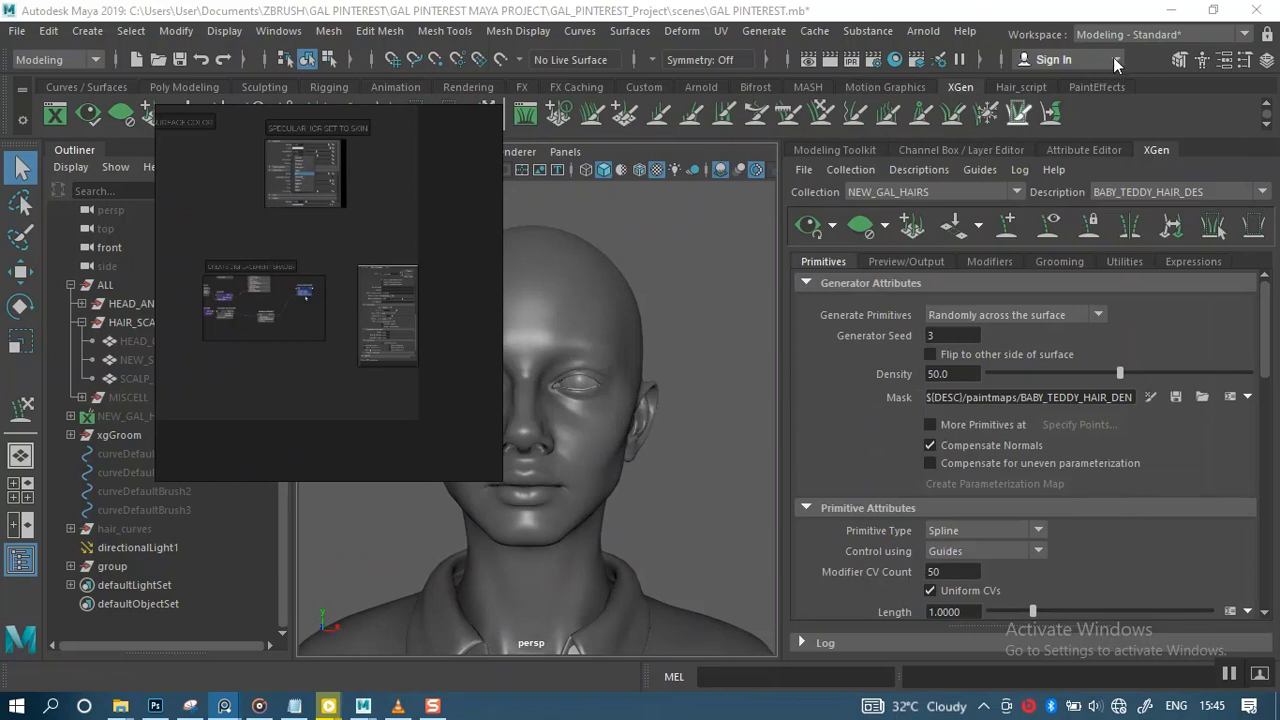
{"action": "left_click", "coordinate": [1133, 32]}
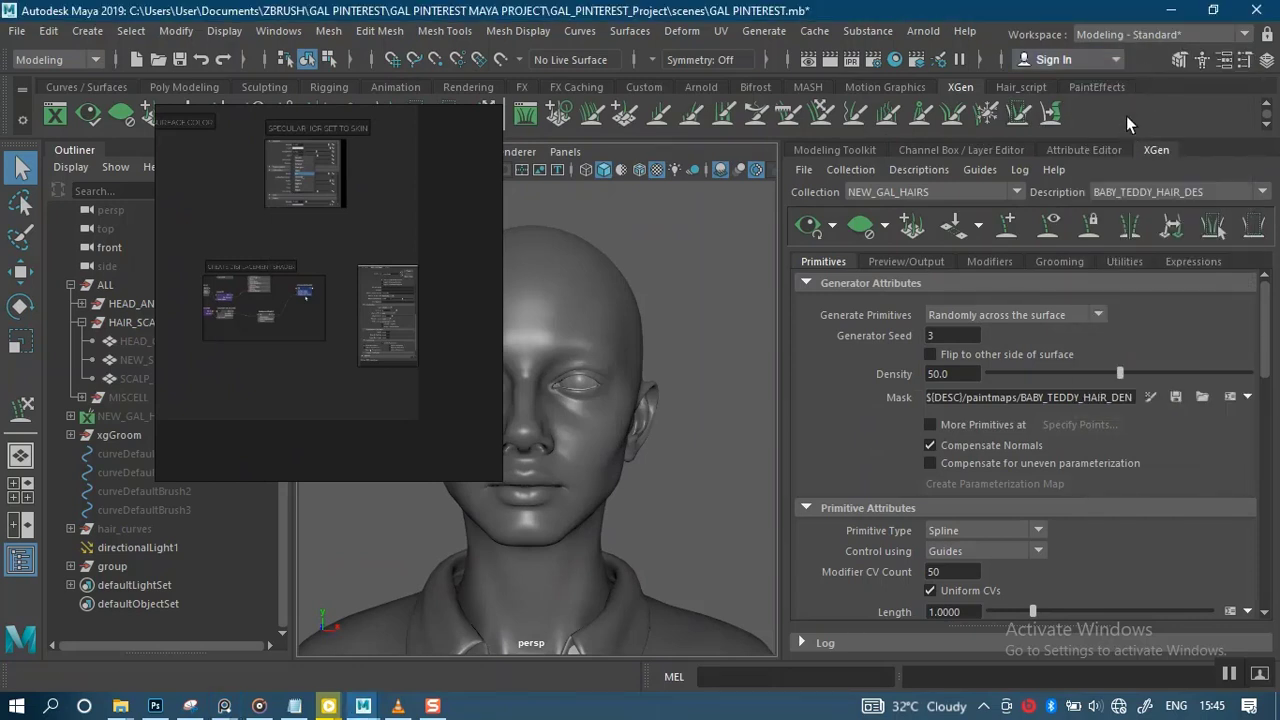
{"action": "left_click", "coordinate": [1152, 37]}
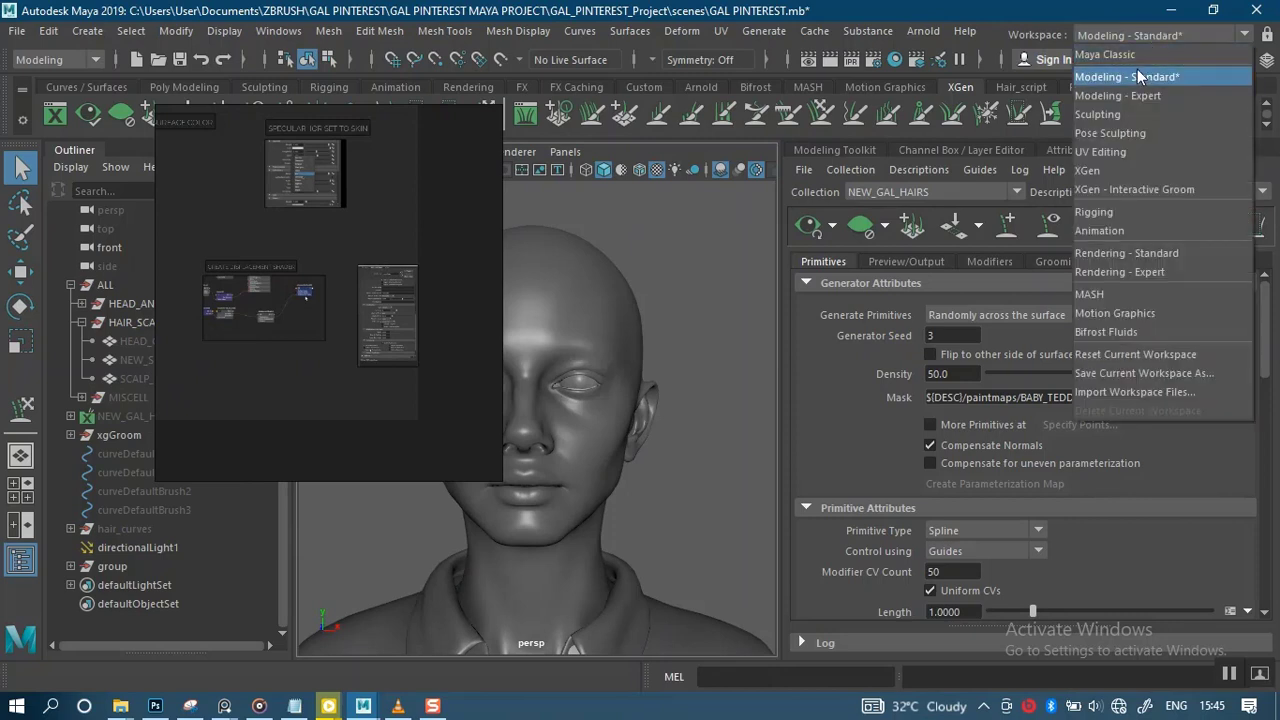
{"action": "left_click", "coordinate": [1134, 55]}
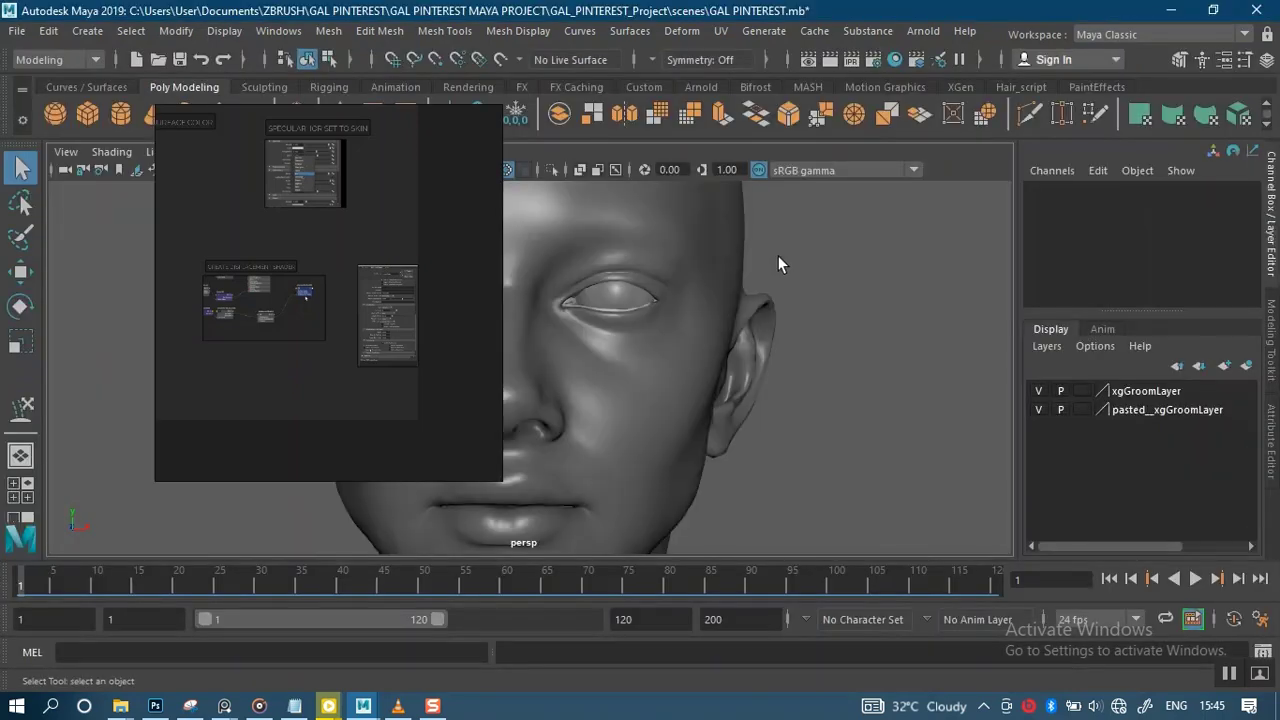
{"action": "left_click", "coordinate": [1163, 33]}
{"action": "left_click", "coordinate": [1142, 82]}
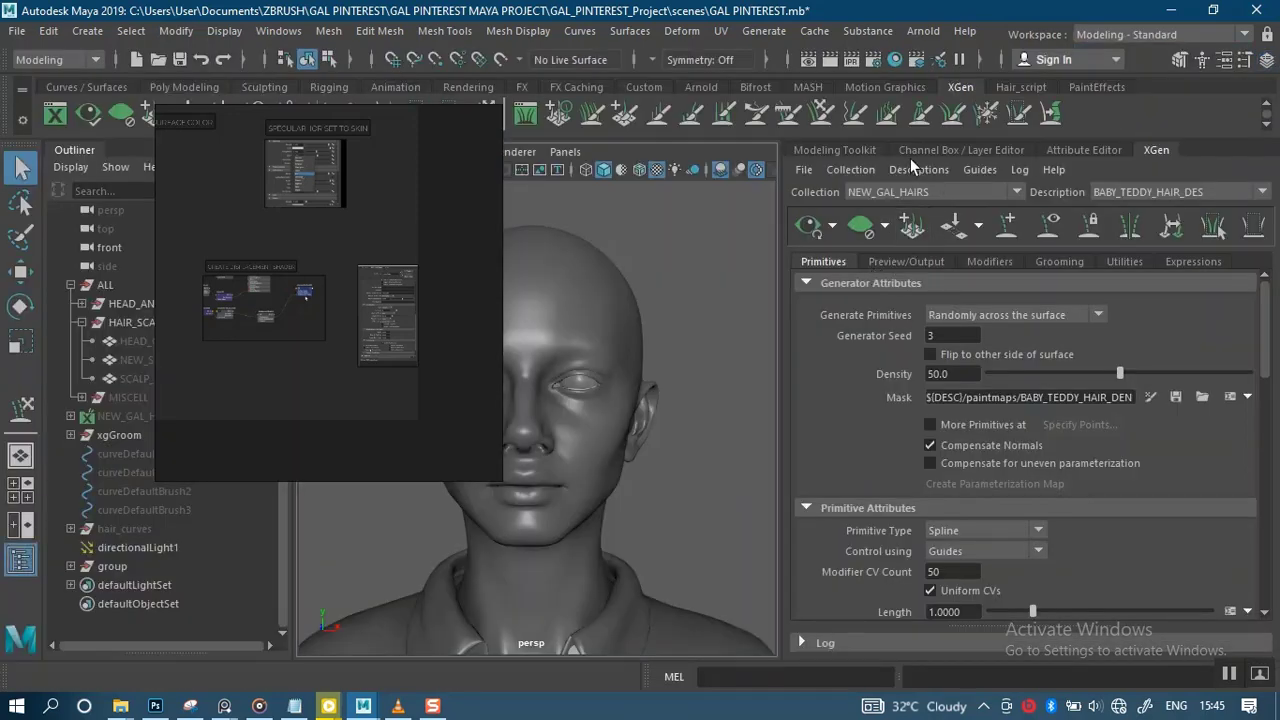
Show the Modeling Toolkit and move the floating reference board off the Outliner and the head
{"action": "left_click", "coordinate": [871, 149]}
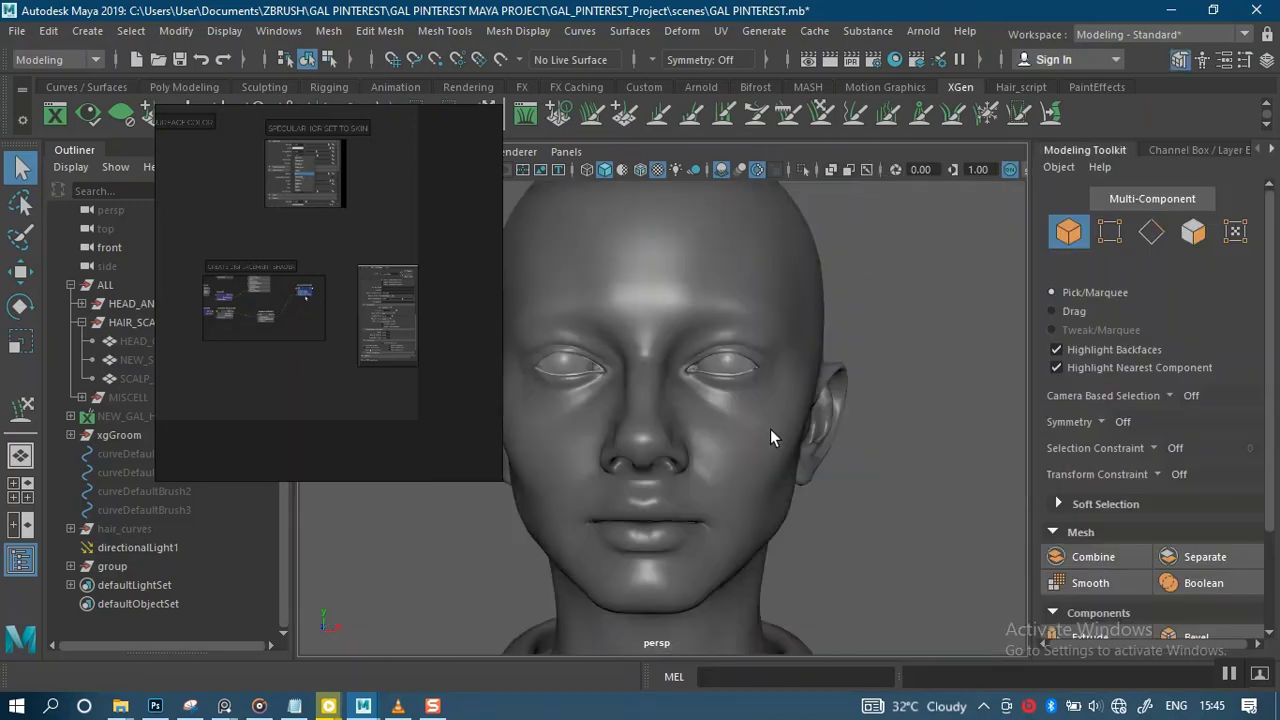
{"action": "left_click_drag", "start_coordinate": [378, 356], "coordinate": [1164, 290]}
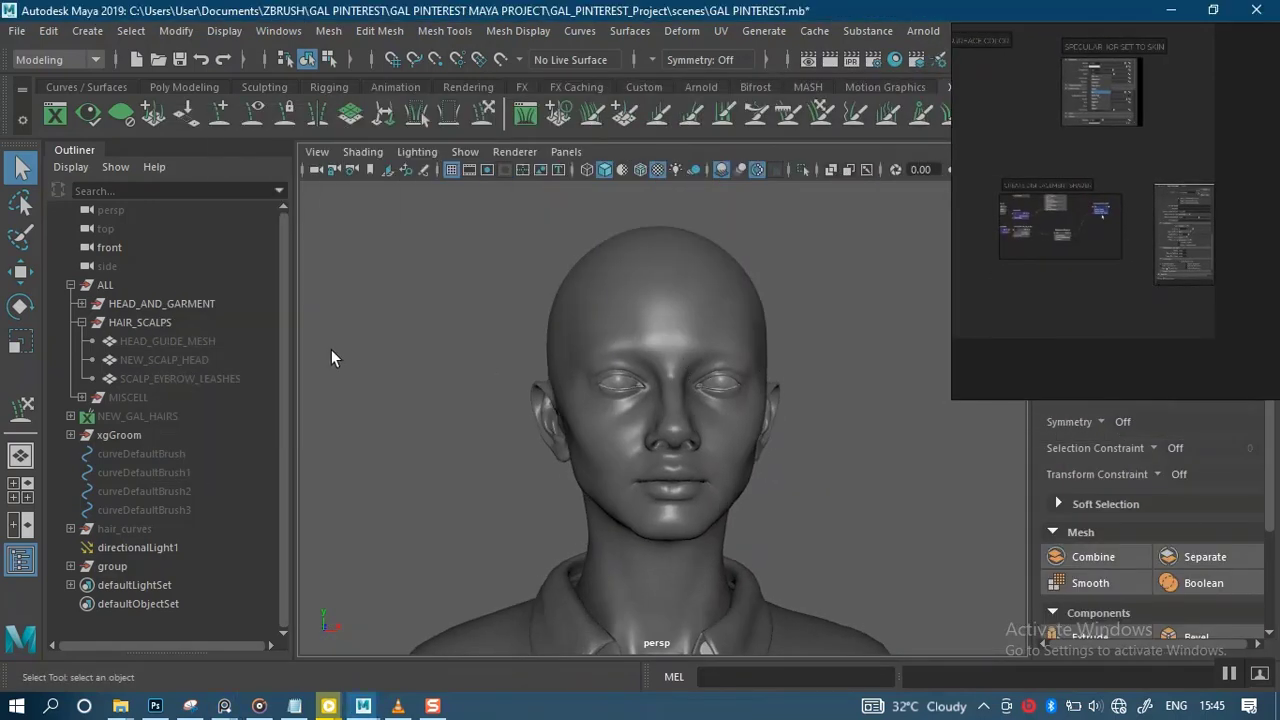
{"action": "left_click", "coordinate": [317, 152]}
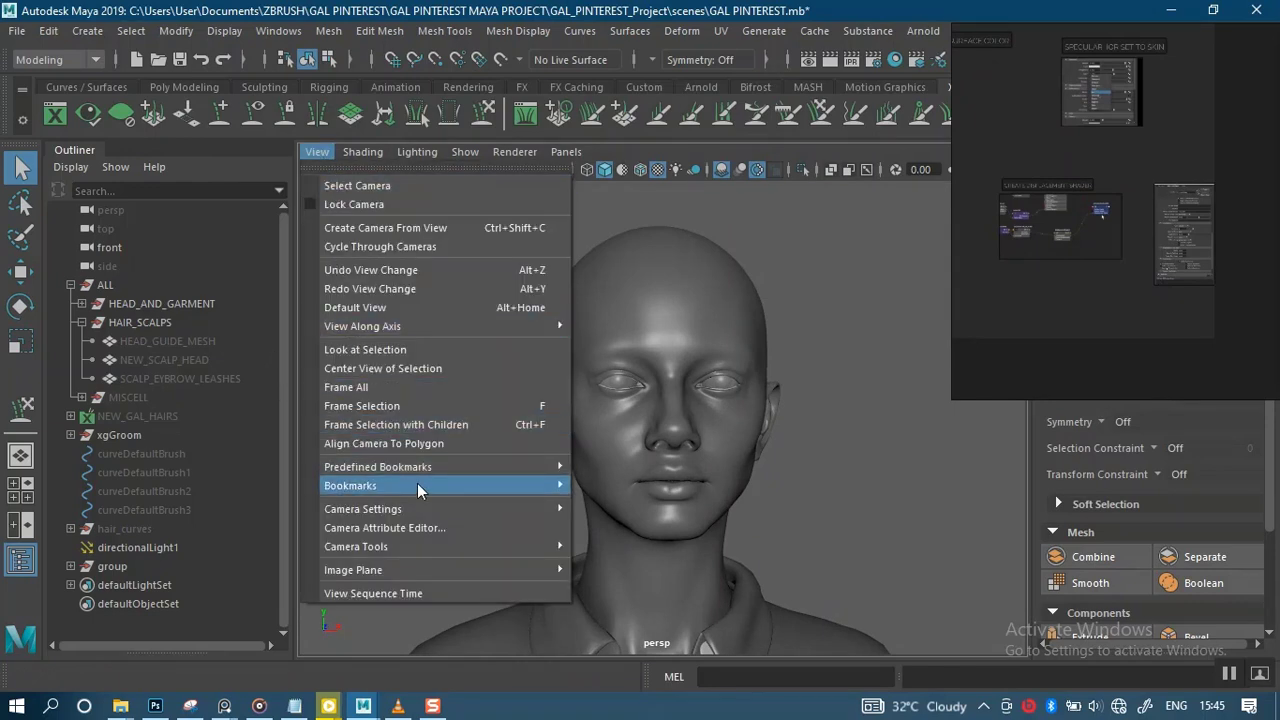
{"action": "mouse_move", "coordinate": [420, 490]}
{"action": "left_click", "coordinate": [855, 450]}
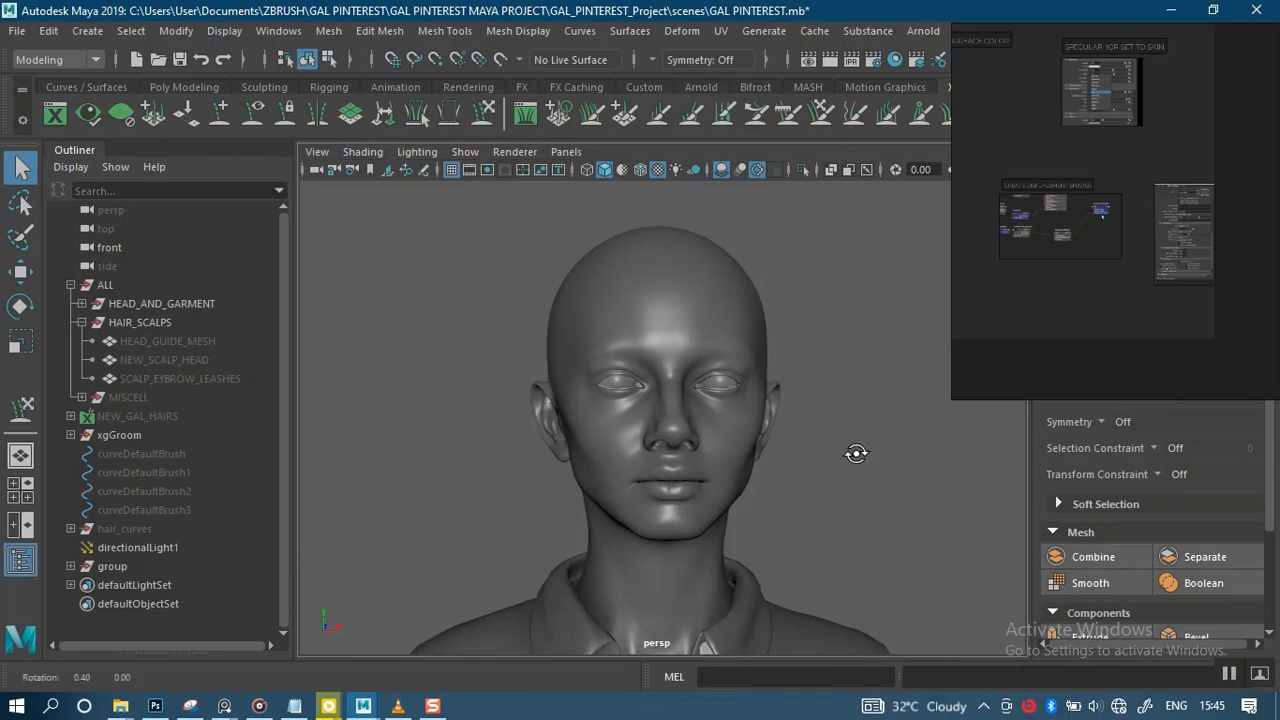
Reframe the head and shoulders from the front and turn on the resolution gate in the perspective view
{"action": "left_click_drag", "start_coordinate": [857, 455], "coordinate": [843, 477], "text": "alt"}
{"action": "scroll", "coordinate": [819, 432], "scroll_direction": "down", "scroll_amount": 1}
{"action": "scroll", "coordinate": [819, 430], "scroll_direction": "down", "scroll_amount": 1}
{"action": "middle_click_drag", "start_coordinate": [793, 453], "coordinate": [788, 437], "text": "alt"}
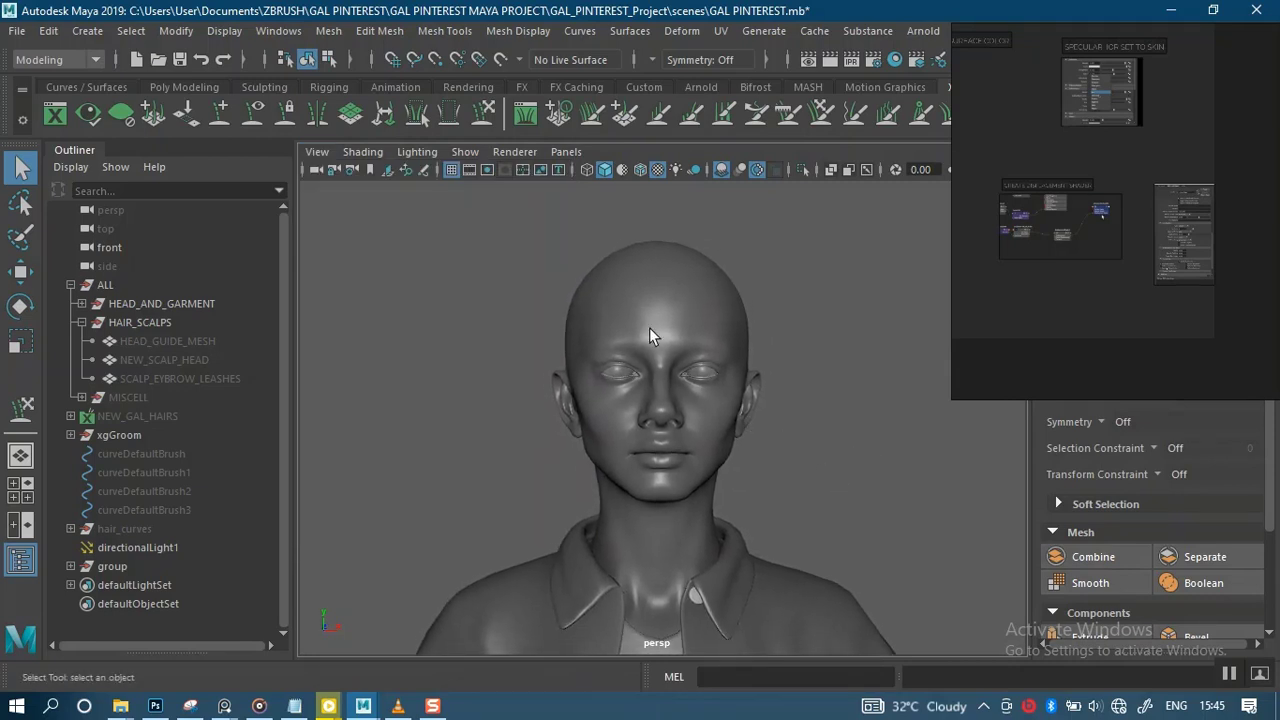
{"action": "left_click", "coordinate": [486, 171]}
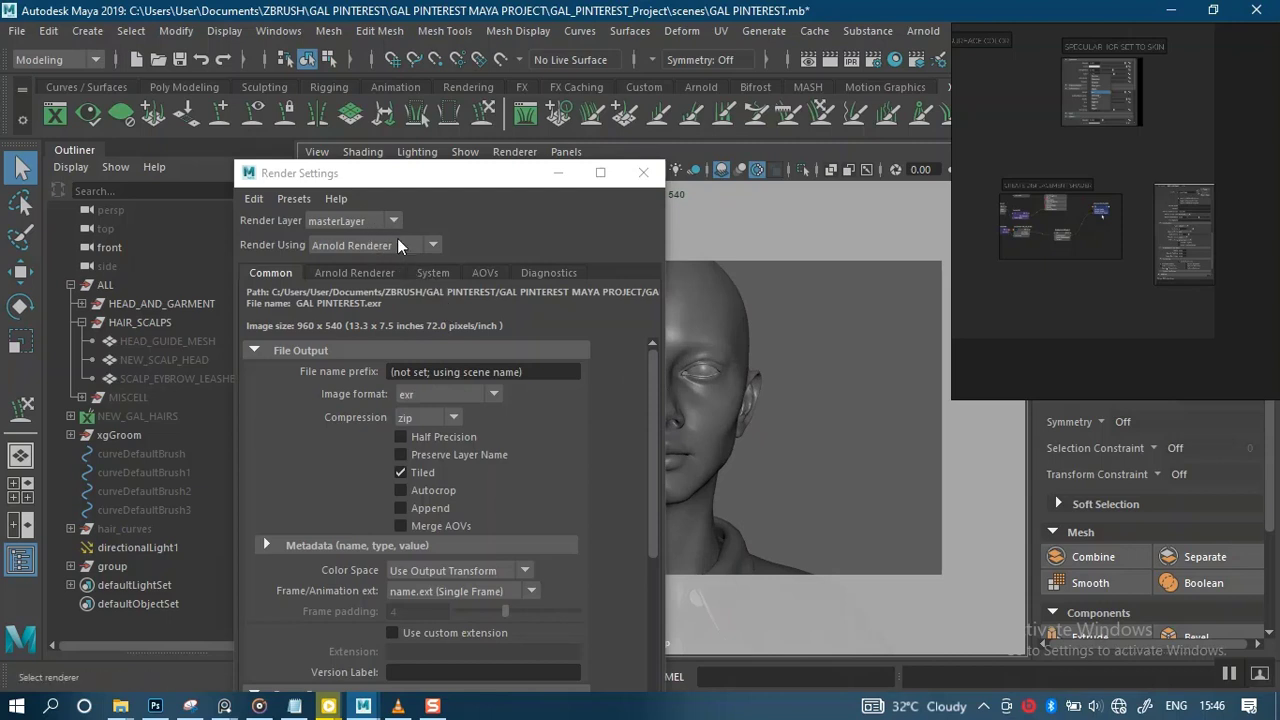
Review the Arnold Renderer sampling options in the Render Settings
{"action": "left_click_drag", "start_coordinate": [458, 183], "coordinate": [449, 101]}
{"action": "left_click", "coordinate": [345, 191]}
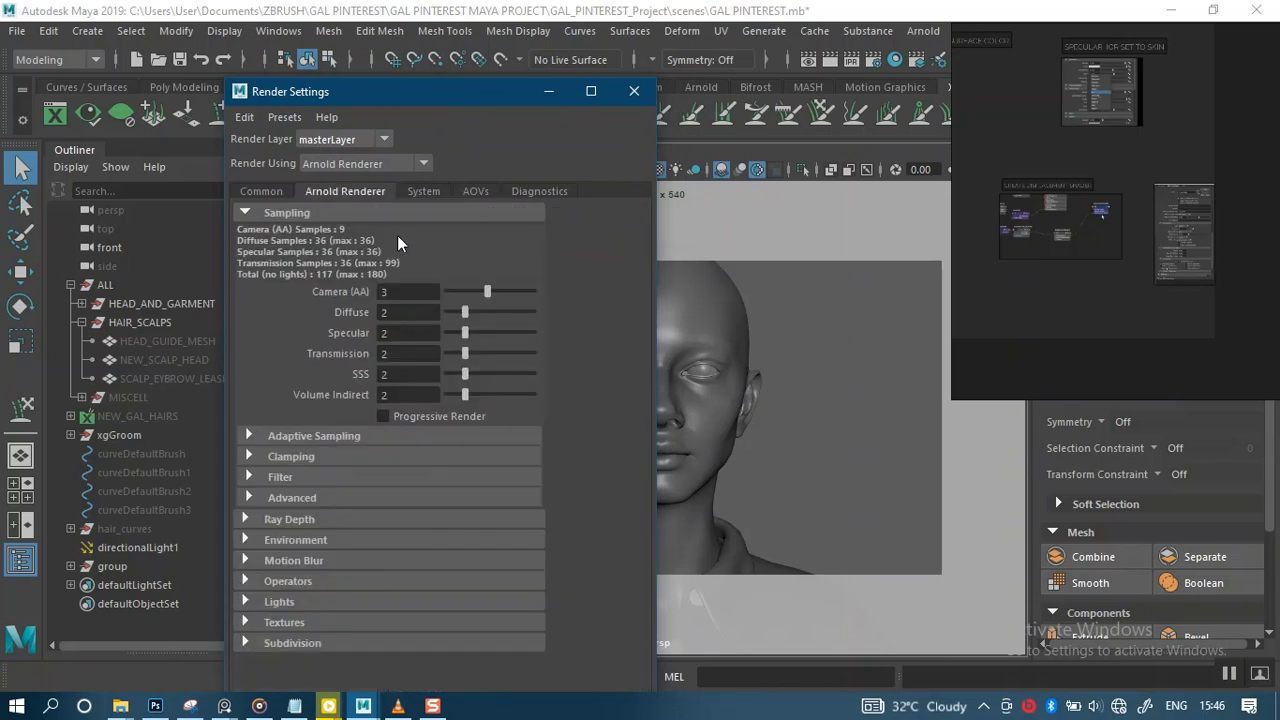
{"action": "left_click", "coordinate": [408, 420]}
{"action": "left_click", "coordinate": [634, 91]}
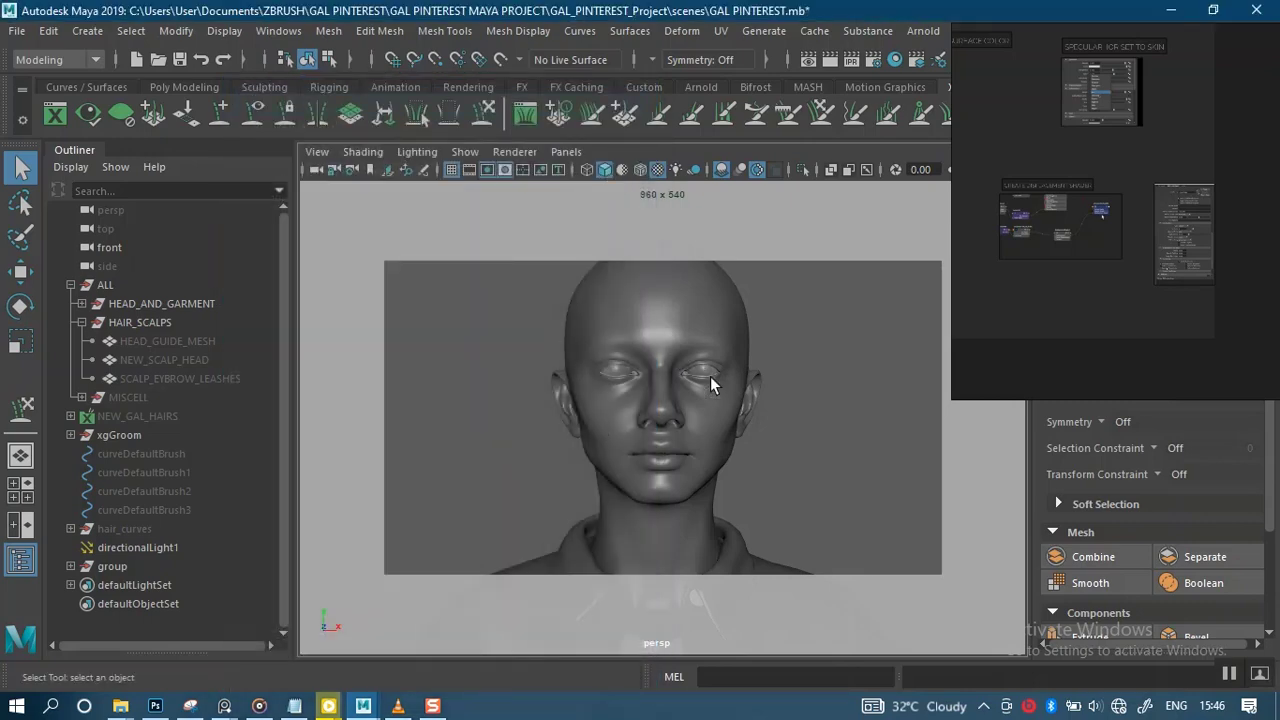
Set the render image size to the 1k_Square preset with Maintain width/height ratio enabled
{"action": "left_click", "coordinate": [870, 62]}
{"action": "left_click", "coordinate": [262, 191]}
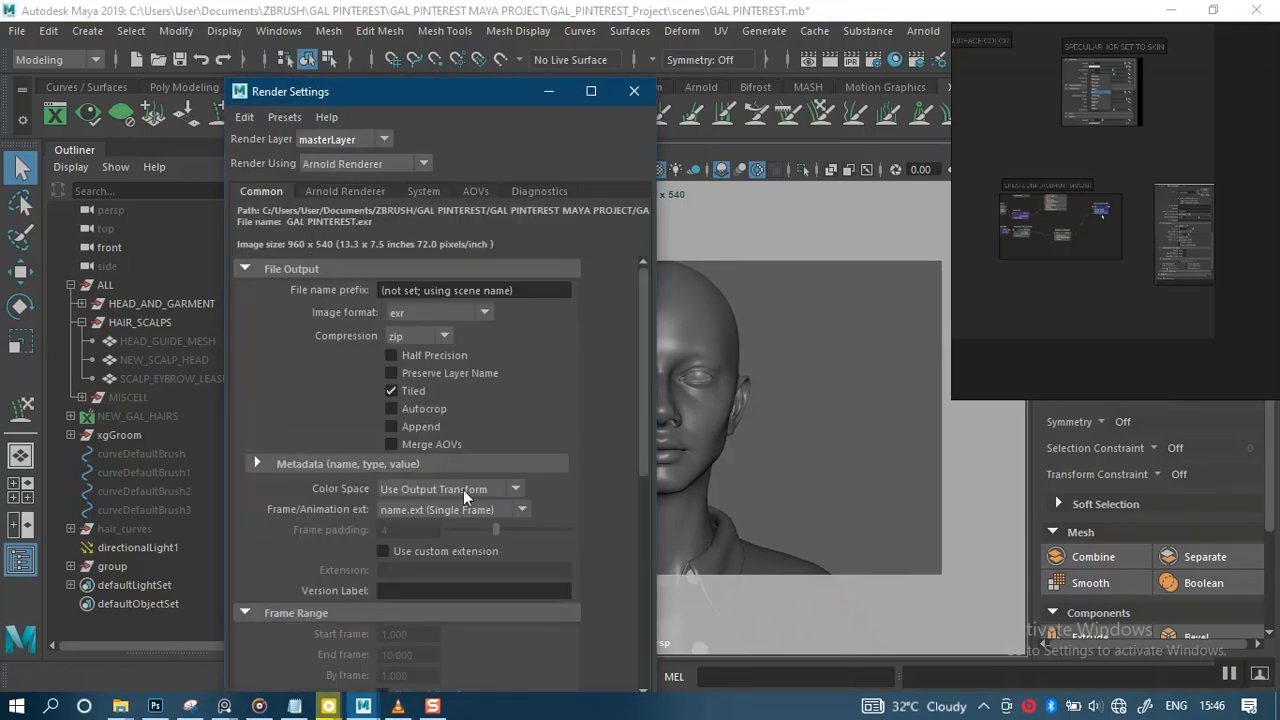
{"action": "scroll", "coordinate": [645, 456], "scroll_direction": "down", "scroll_amount": 5}
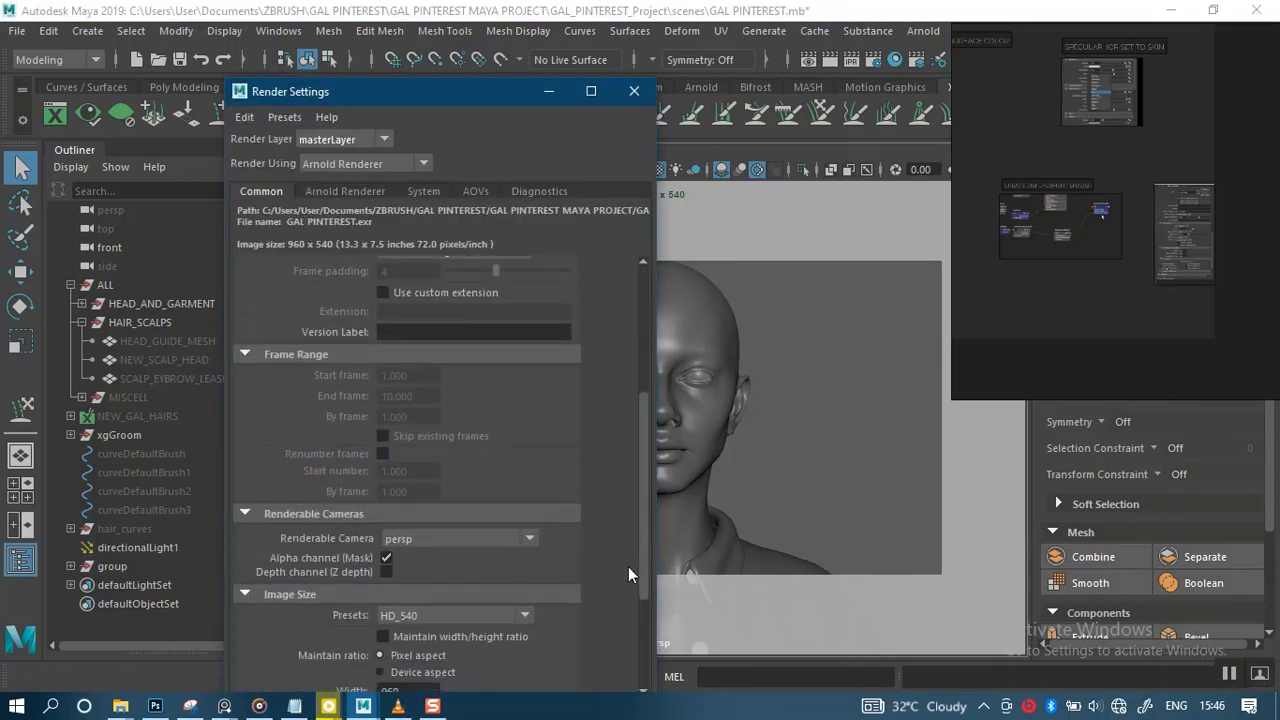
{"action": "scroll", "coordinate": [620, 615], "scroll_direction": "down", "scroll_amount": 2}
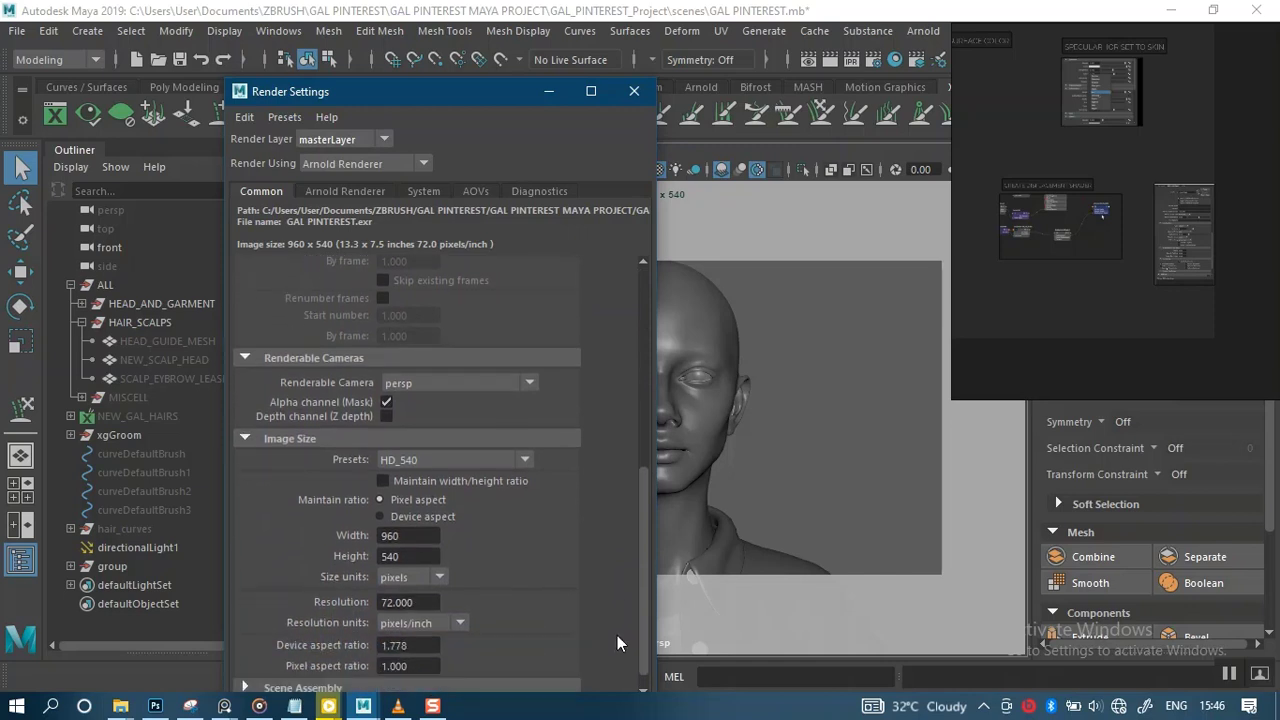
{"action": "left_click", "coordinate": [519, 462]}
{"action": "left_click", "coordinate": [440, 495]}
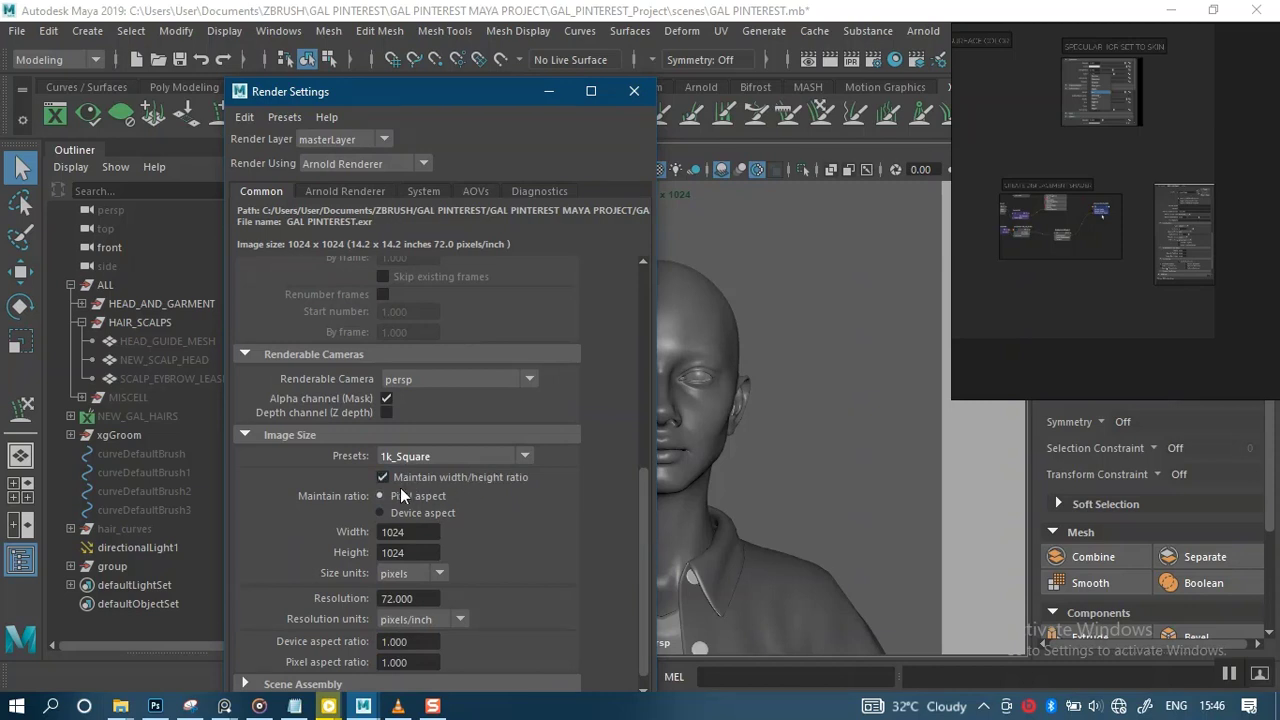
{"action": "left_click", "coordinate": [407, 481]}
{"action": "left_click", "coordinate": [634, 91]}
Frame the head and shoulders from the front inside the square resolution gate, leaving space above the head
{"action": "scroll", "coordinate": [769, 438], "scroll_direction": "up", "scroll_amount": 2}
{"action": "scroll", "coordinate": [771, 440], "scroll_direction": "up", "scroll_amount": 5}
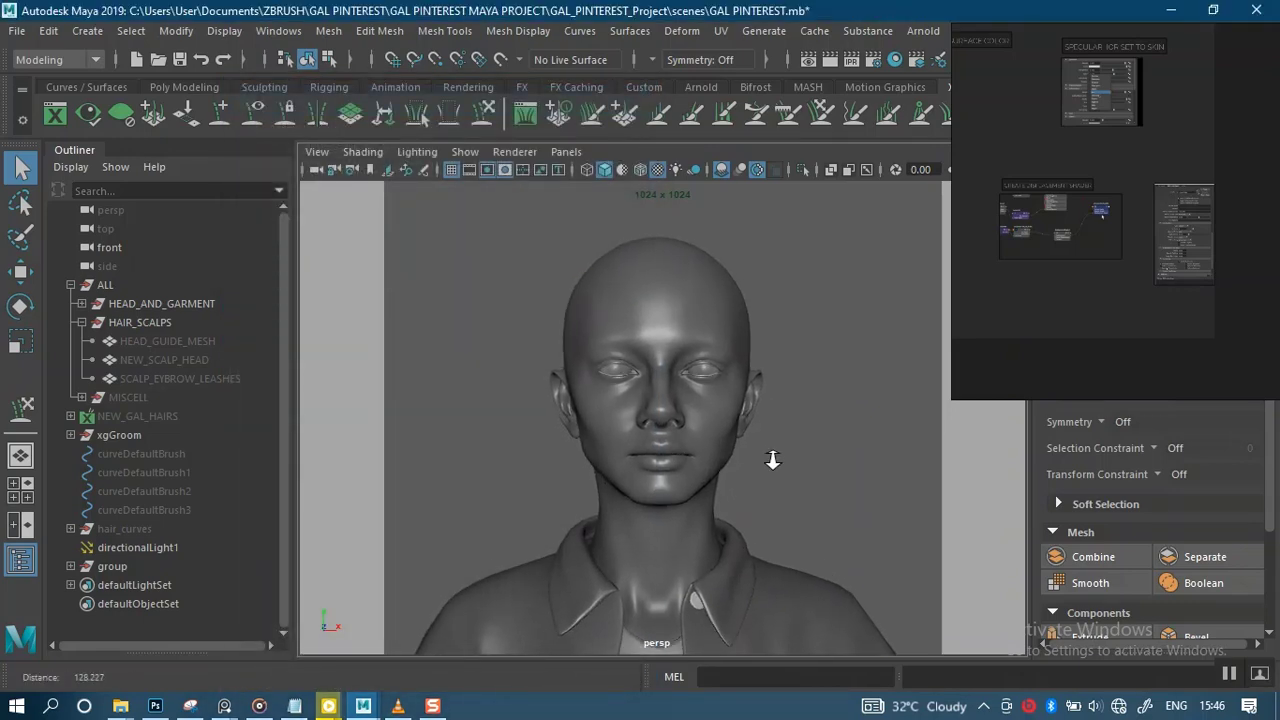
{"action": "scroll", "coordinate": [791, 490], "scroll_direction": "down", "scroll_amount": 3}
{"action": "left_click_drag", "start_coordinate": [774, 420], "coordinate": [786, 422], "text": "alt"}
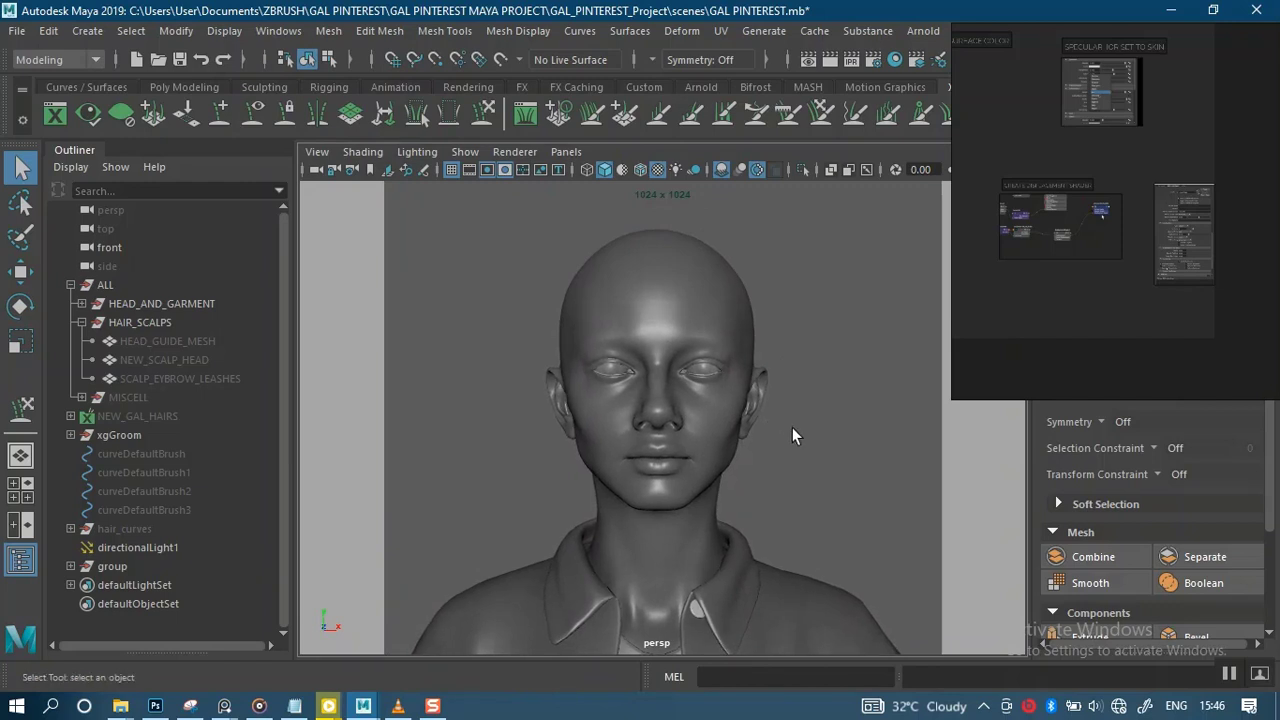
{"action": "left_click_drag", "start_coordinate": [659, 318], "coordinate": [639, 318], "text": "alt"}
{"action": "middle_click_drag", "start_coordinate": [608, 317], "coordinate": [572, 325], "text": "alt"}
{"action": "scroll", "coordinate": [623, 335], "scroll_direction": "down", "scroll_amount": 3}
{"action": "left_click_drag", "start_coordinate": [756, 323], "coordinate": [763, 325], "text": "alt"}
{"action": "middle_click_drag", "start_coordinate": [763, 325], "coordinate": [769, 332], "text": "alt"}
{"action": "left_click", "coordinate": [487, 170]}
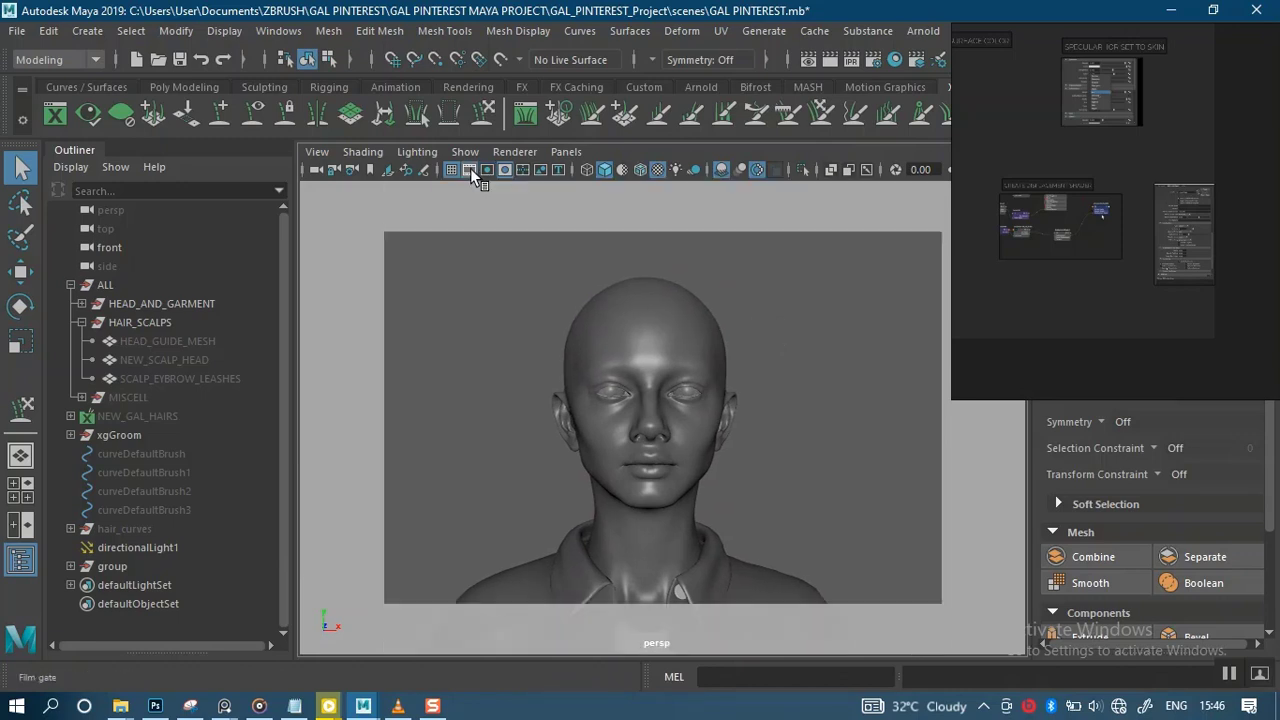
{"action": "left_click", "coordinate": [485, 171]}
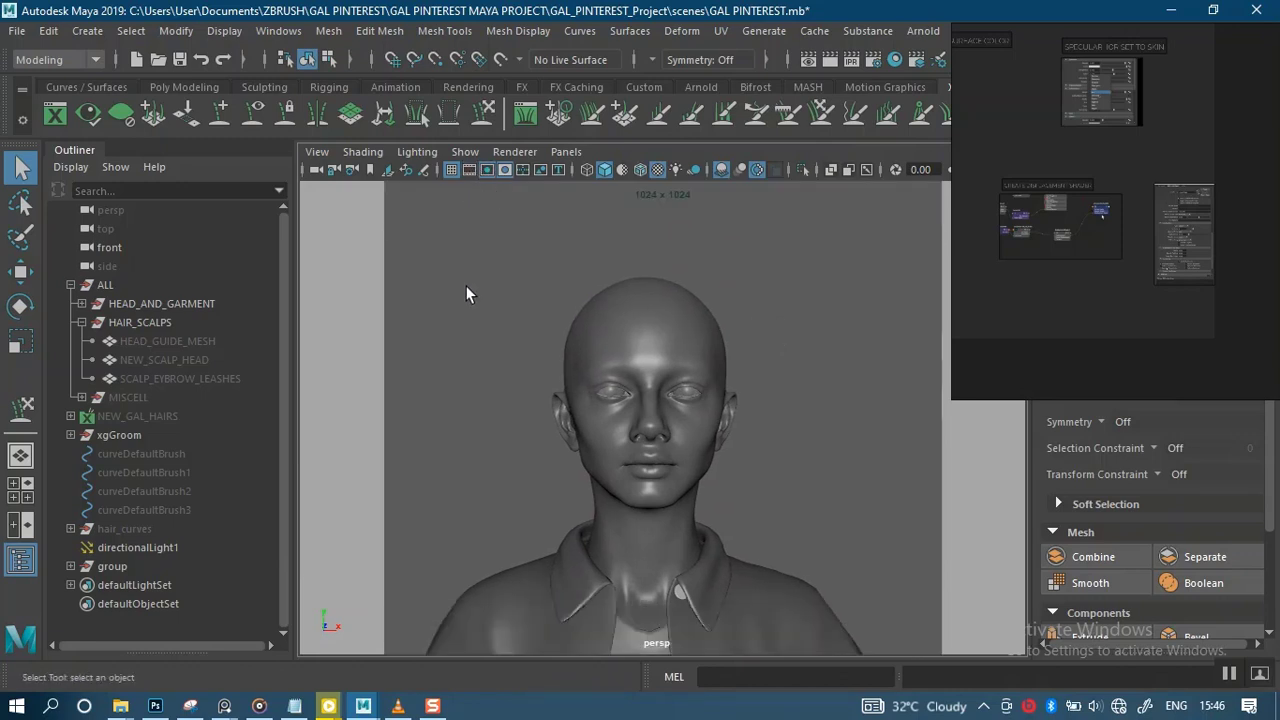
Try the name front cam in the Bookmark Editor and create a new bookmark of the current persp view
{"action": "left_click", "coordinate": [318, 152]}
{"action": "mouse_move", "coordinate": [555, 485]}
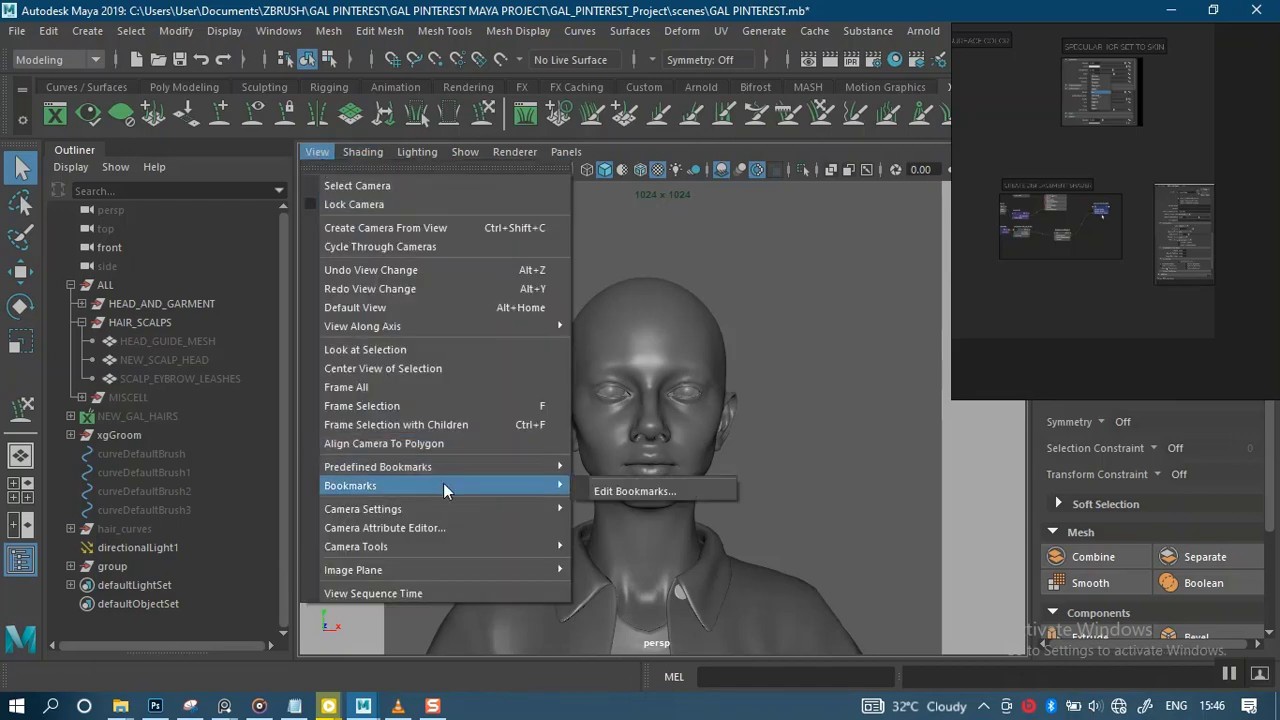
{"action": "left_click", "coordinate": [595, 487]}
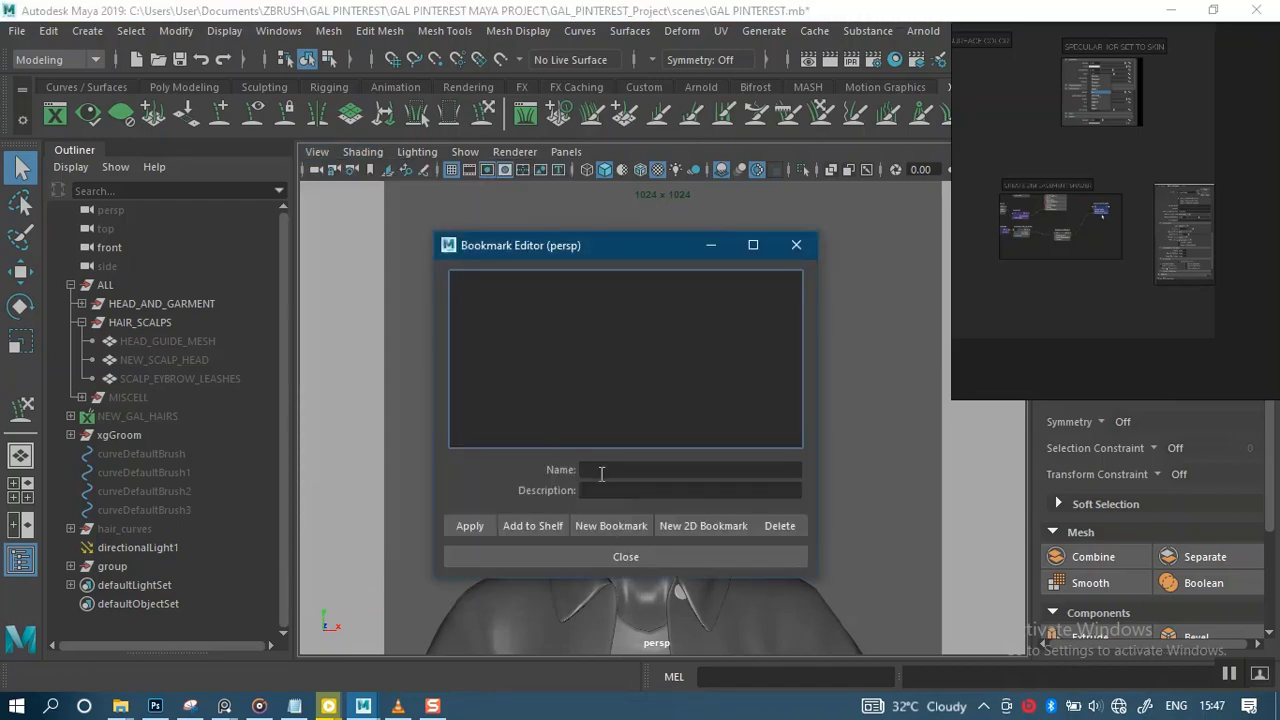
{"action": "left_click", "coordinate": [591, 472]}
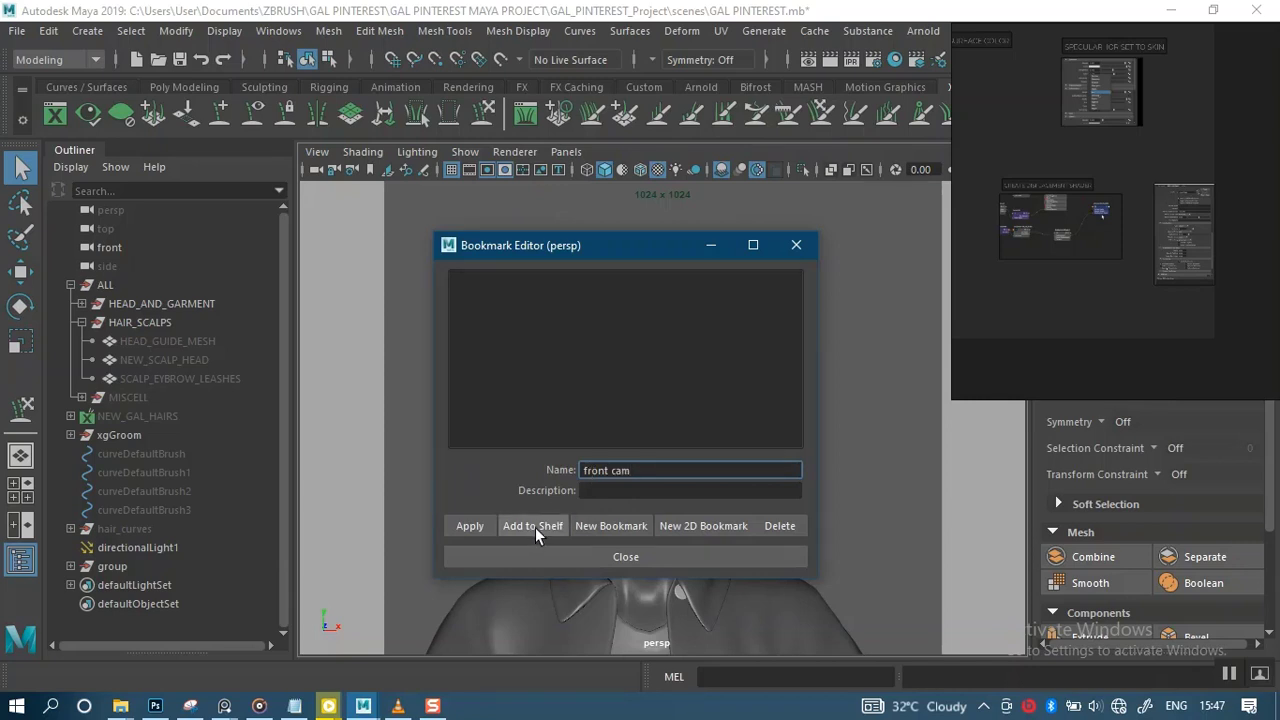
{"action": "left_click", "coordinate": [467, 528]}
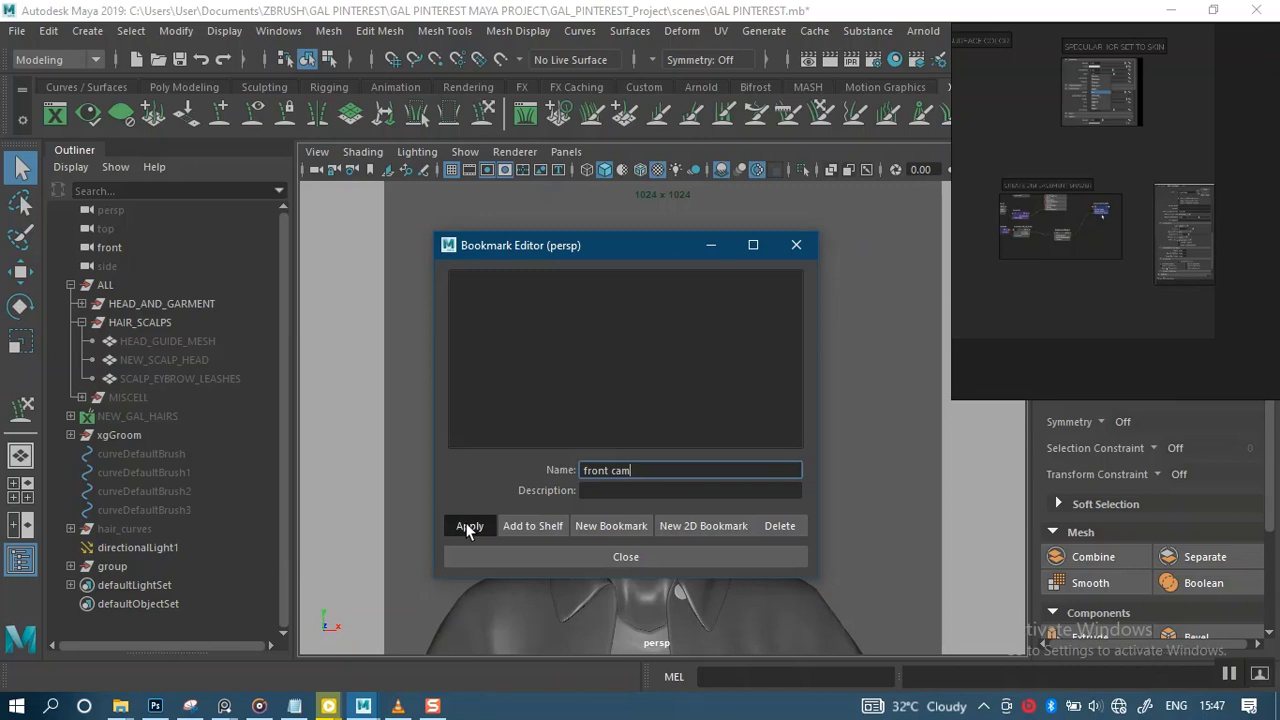
{"action": "left_click", "coordinate": [606, 528]}
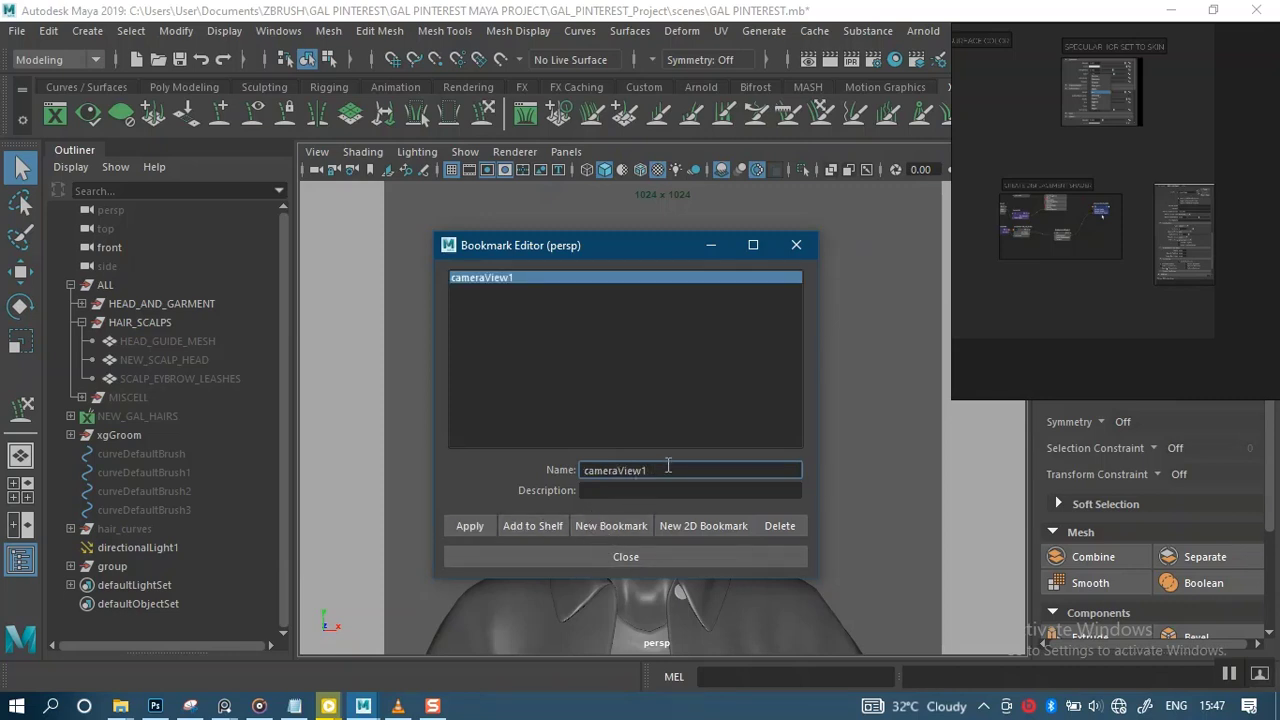
Rename the saved persp view bookmark to front cam and close the Bookmark Editor
{"action": "left_click", "coordinate": [541, 302]}
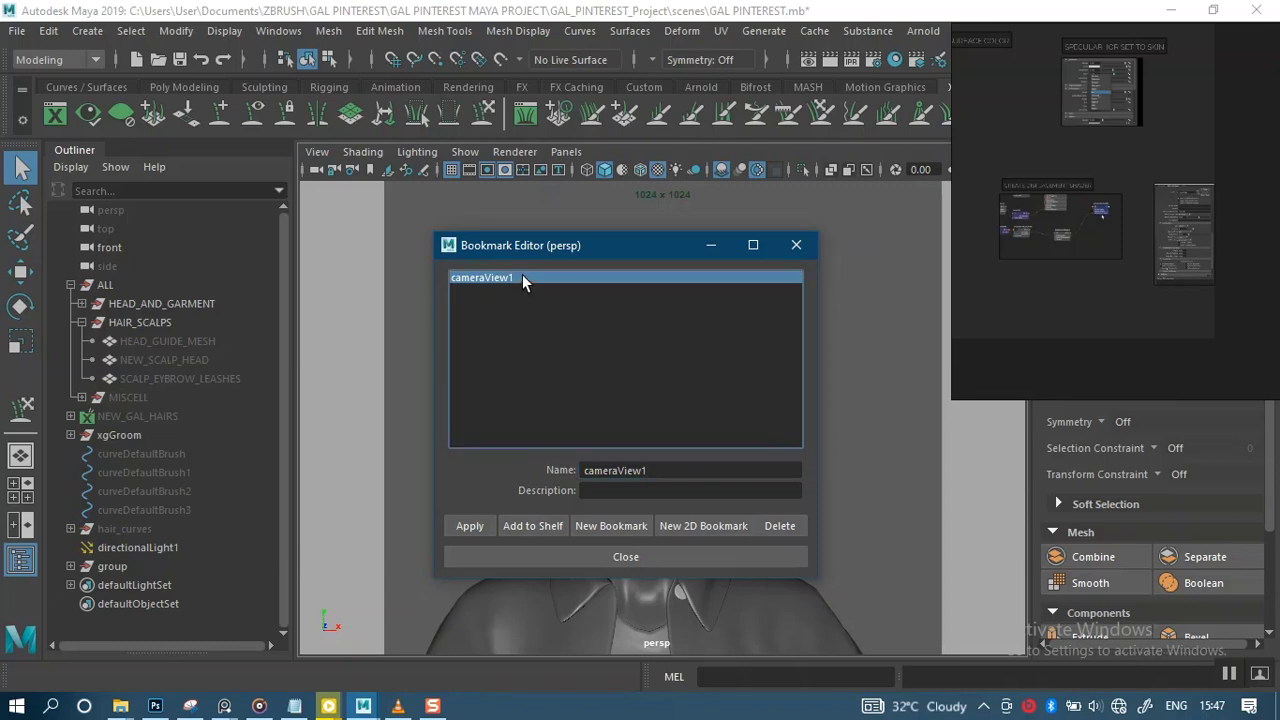
{"action": "left_click_drag", "start_coordinate": [662, 470], "coordinate": [509, 456]}
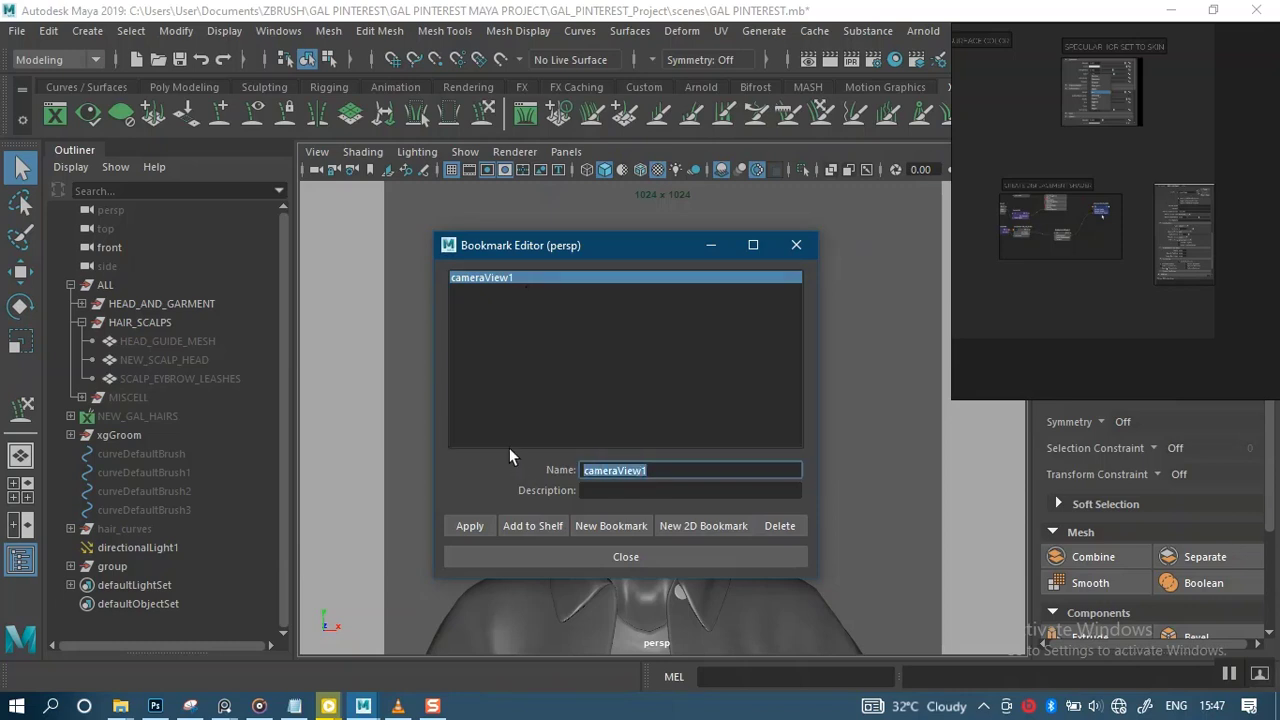
{"action": "type", "text": "front cam"}
{"action": "key", "text": "Return"}
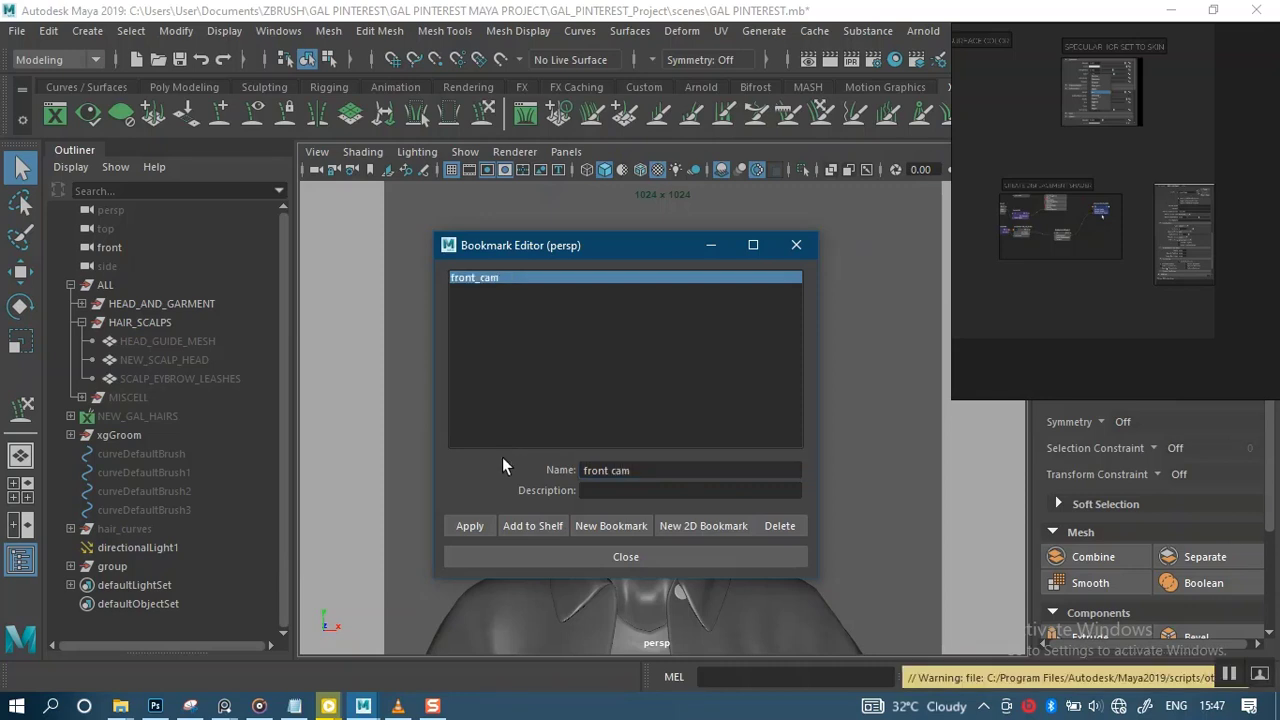
{"action": "left_click", "coordinate": [758, 545]}
Orbit away from the character and restore the bookmarked front camera view
{"action": "left_click_drag", "start_coordinate": [866, 509], "coordinate": [454, 306], "text": "alt"}
{"action": "left_click", "coordinate": [317, 151]}
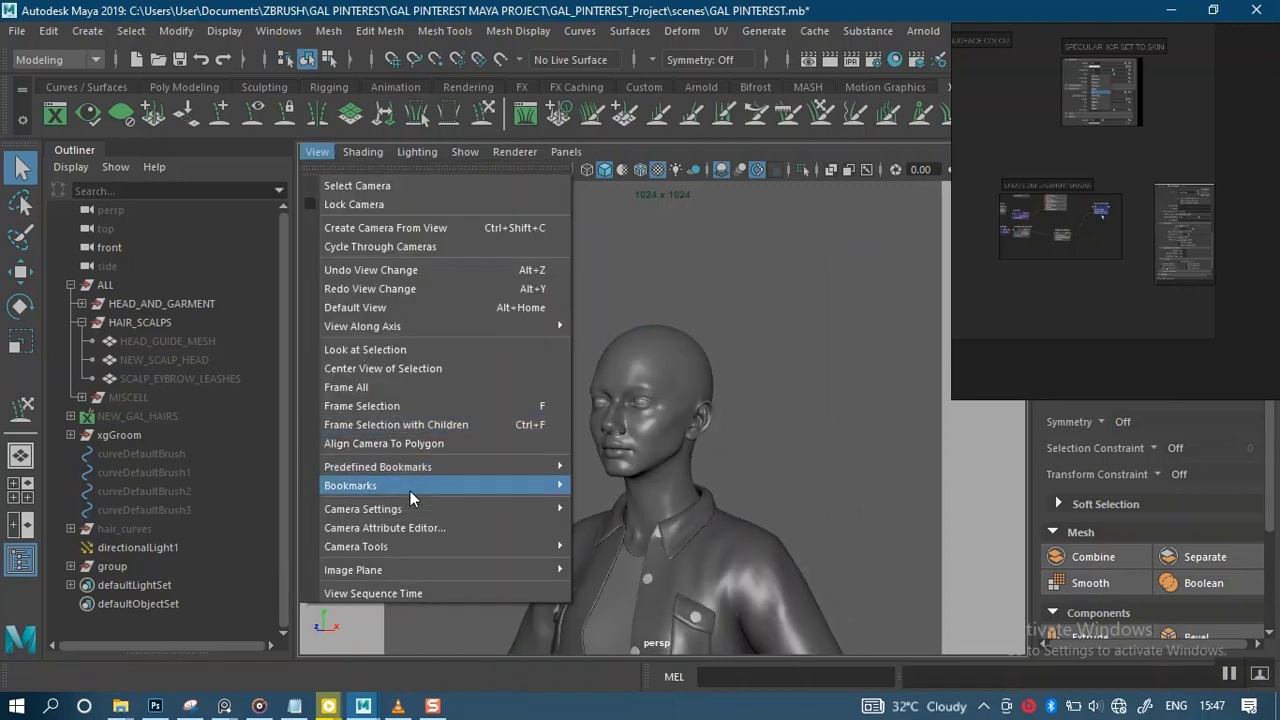
{"action": "mouse_move", "coordinate": [412, 497]}
{"action": "left_click", "coordinate": [612, 484]}
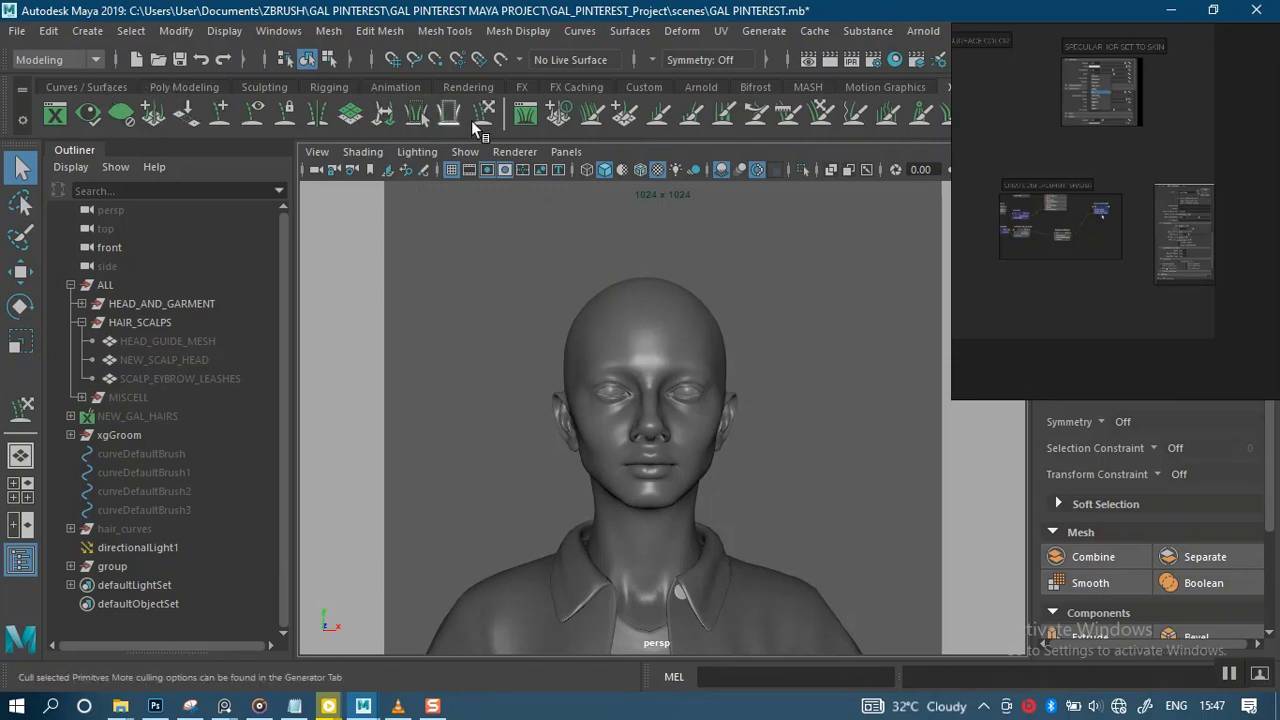
Show the Arnold shelf tools and reposition the floating reference board over the side panel
{"action": "left_click", "coordinate": [701, 88]}
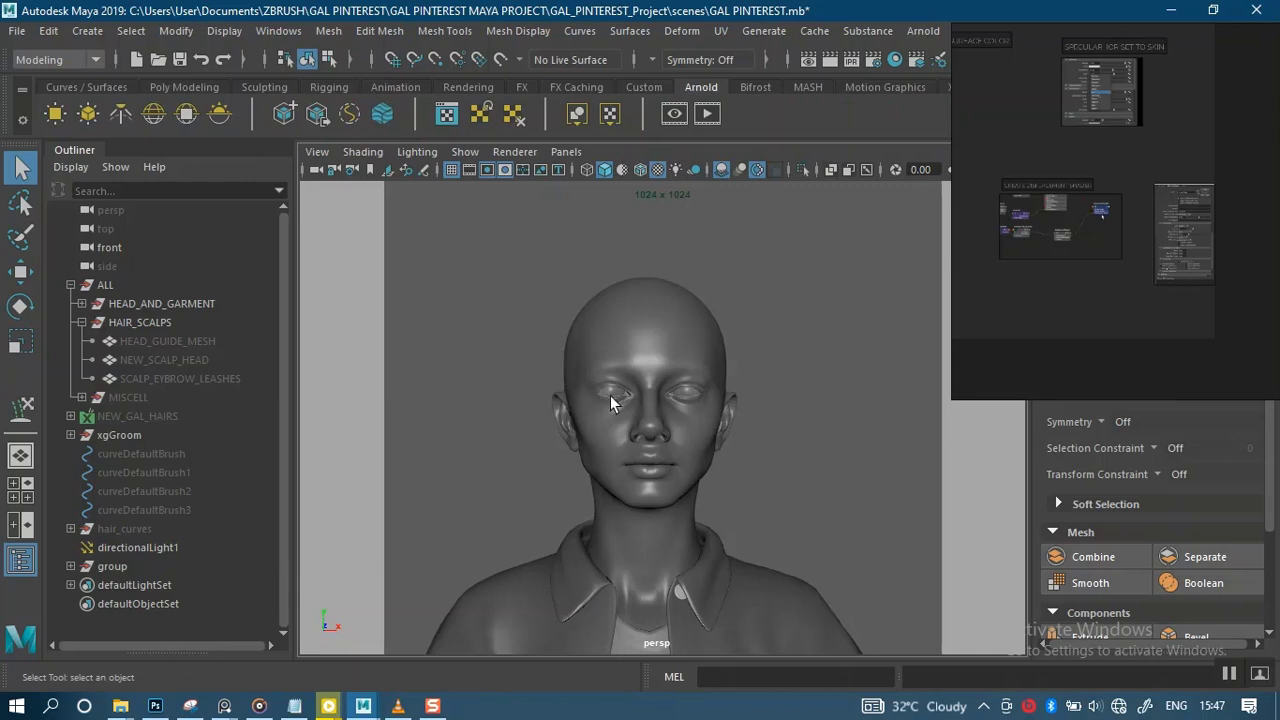
{"action": "right_click_drag", "start_coordinate": [713, 394], "coordinate": [707, 387], "text": "alt"}
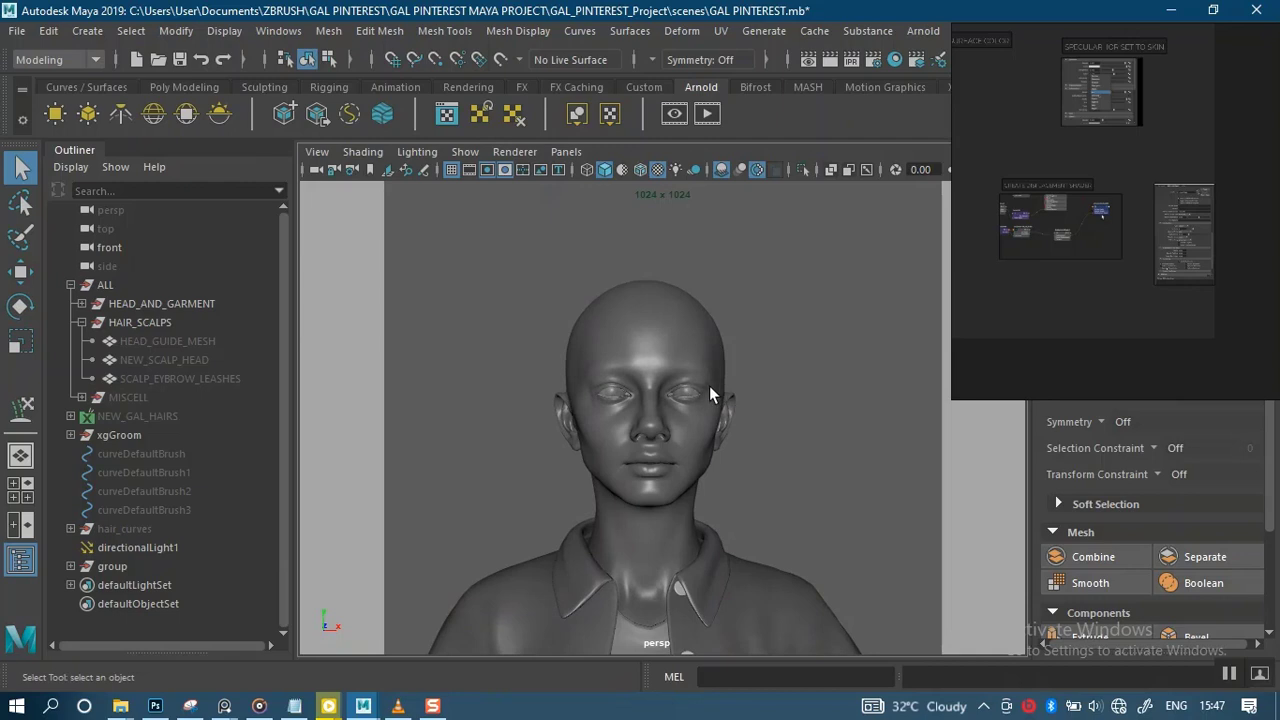
{"action": "left_click_drag", "start_coordinate": [760, 420], "coordinate": [778, 417], "text": "alt"}
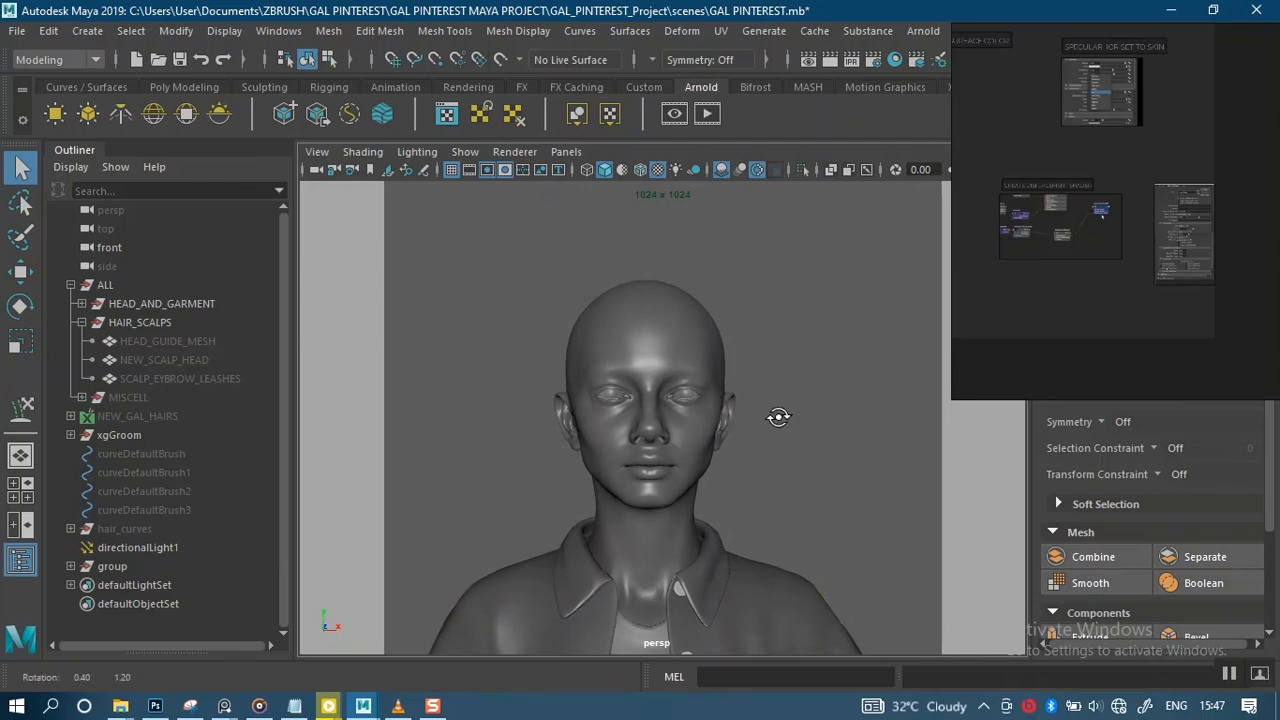
{"action": "left_click_drag", "start_coordinate": [1086, 266], "coordinate": [877, 244]}
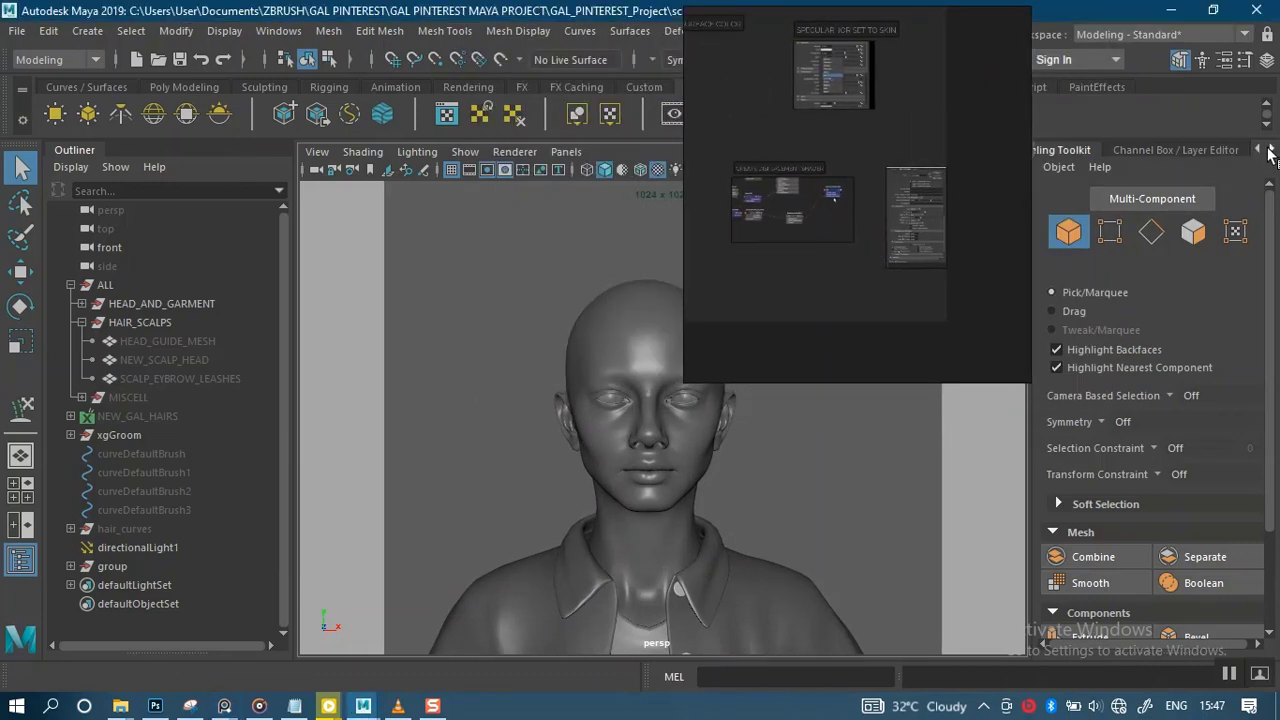
{"action": "left_click", "coordinate": [1272, 150]}
{"action": "left_click_drag", "start_coordinate": [866, 246], "coordinate": [1117, 221]}
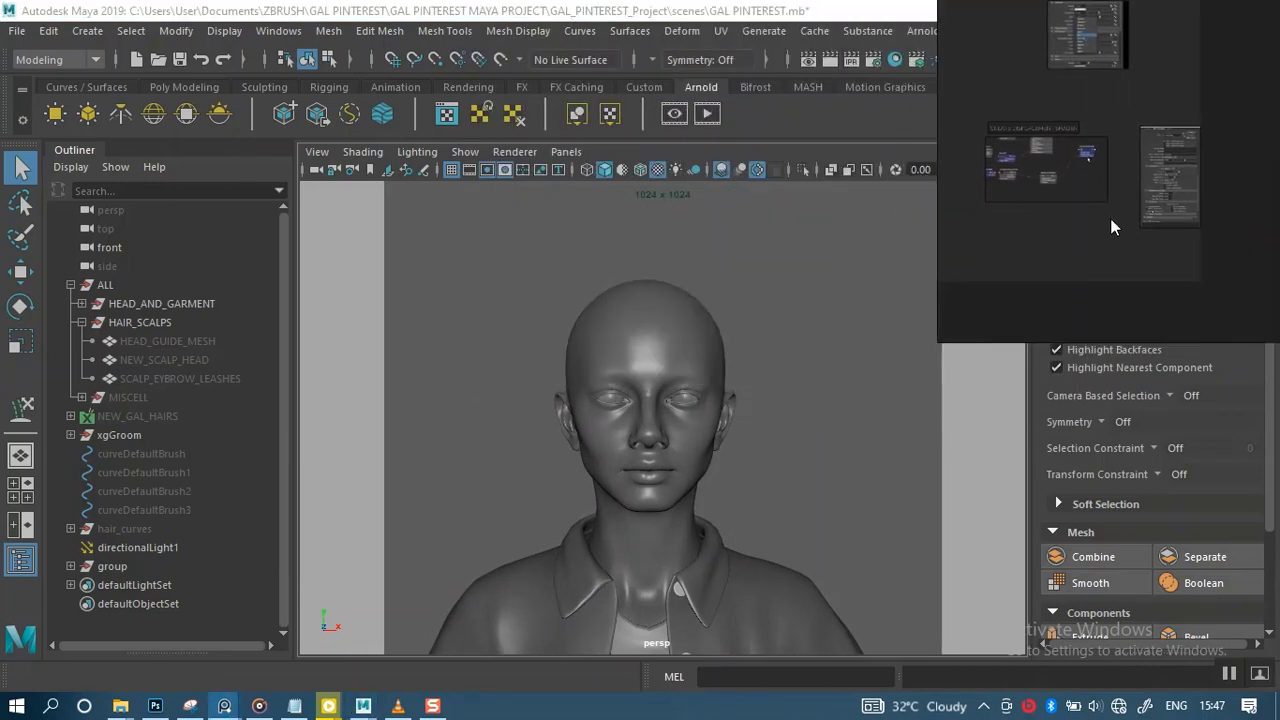
Assign a new Arnold aiStandardSurface material to the character's head mesh
{"action": "left_click_drag", "start_coordinate": [820, 331], "coordinate": [723, 366], "text": "alt"}
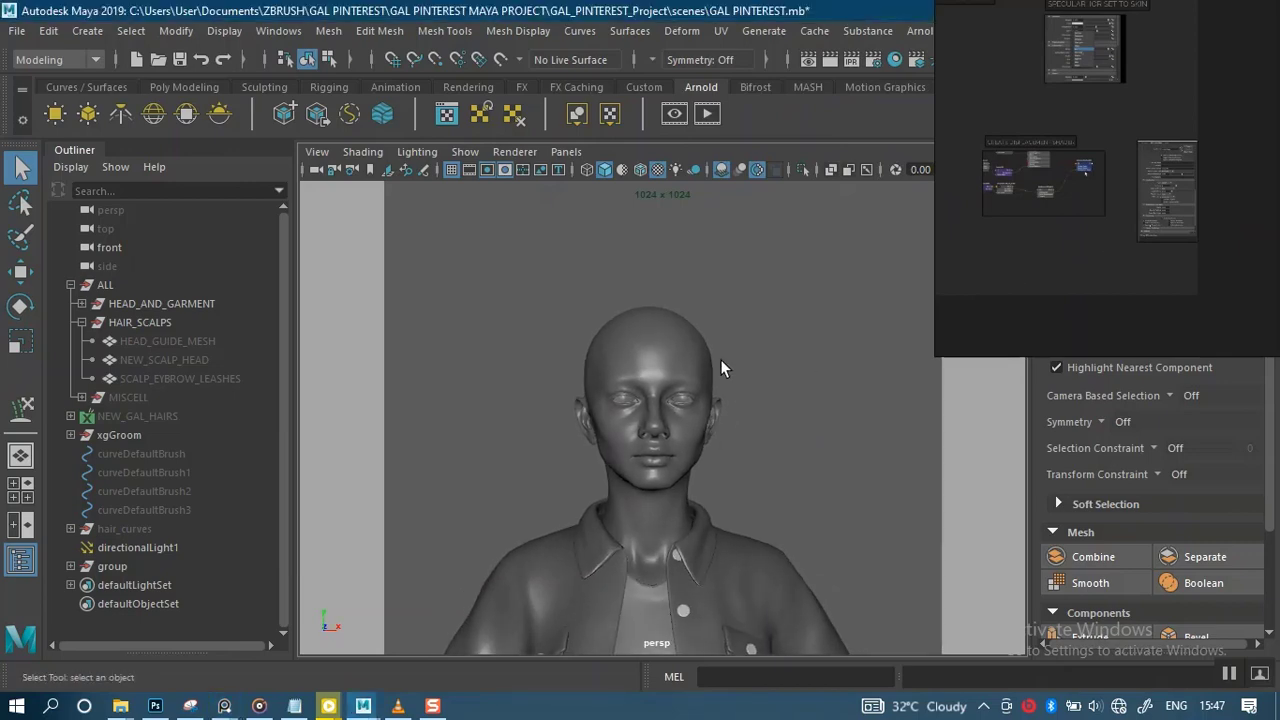
{"action": "right_click_drag", "start_coordinate": [723, 366], "coordinate": [796, 410], "text": "alt"}
{"action": "left_click_drag", "start_coordinate": [799, 350], "coordinate": [801, 355], "text": "alt"}
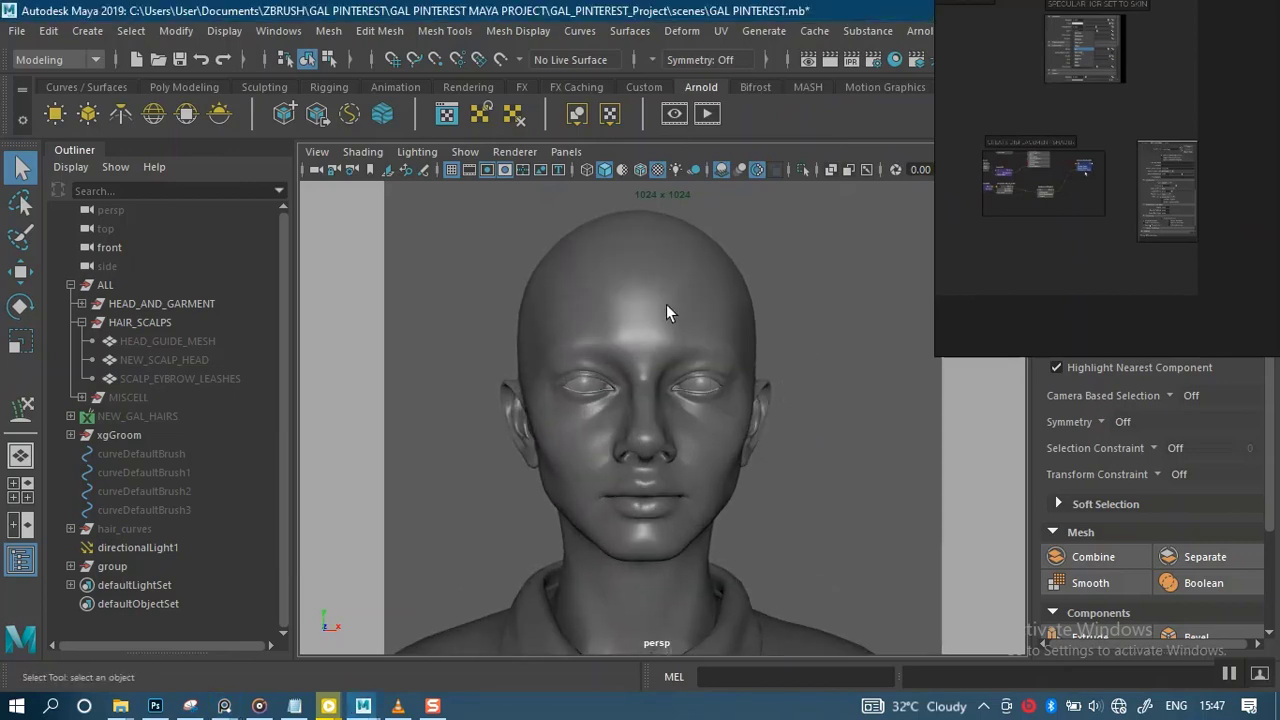
{"action": "left_click", "coordinate": [752, 388]}
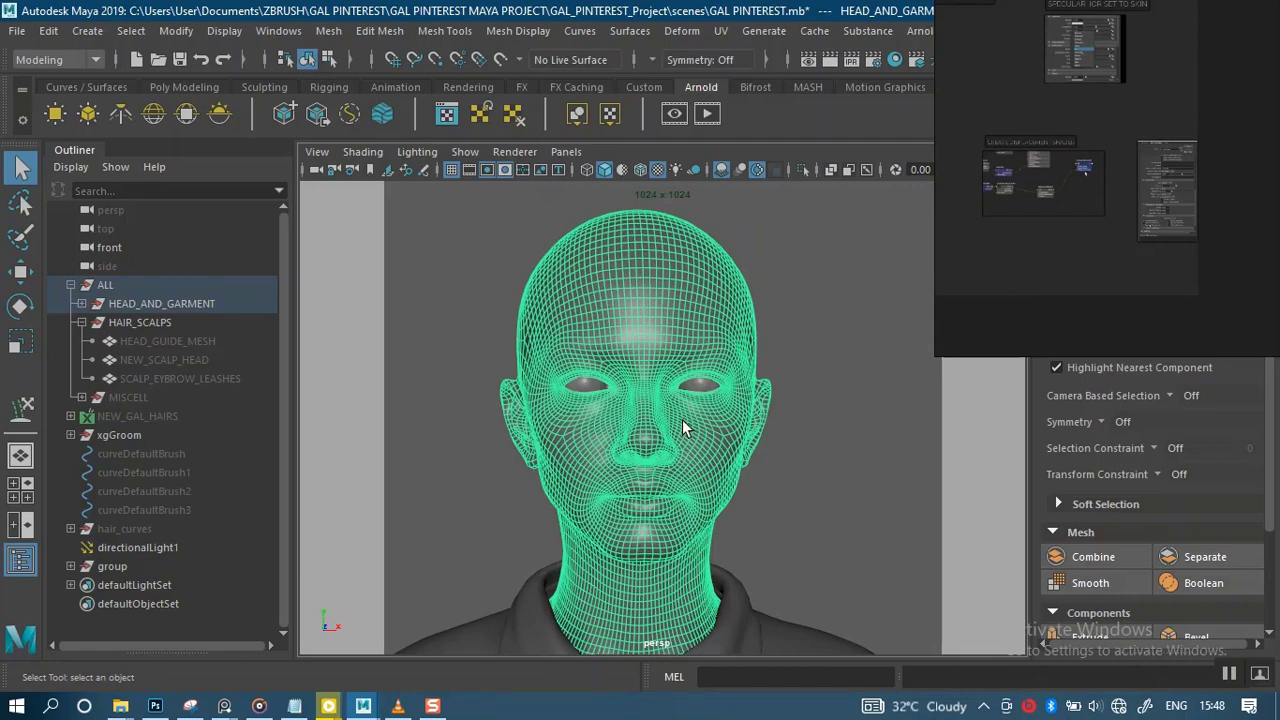
{"action": "right_click", "coordinate": [686, 430]}
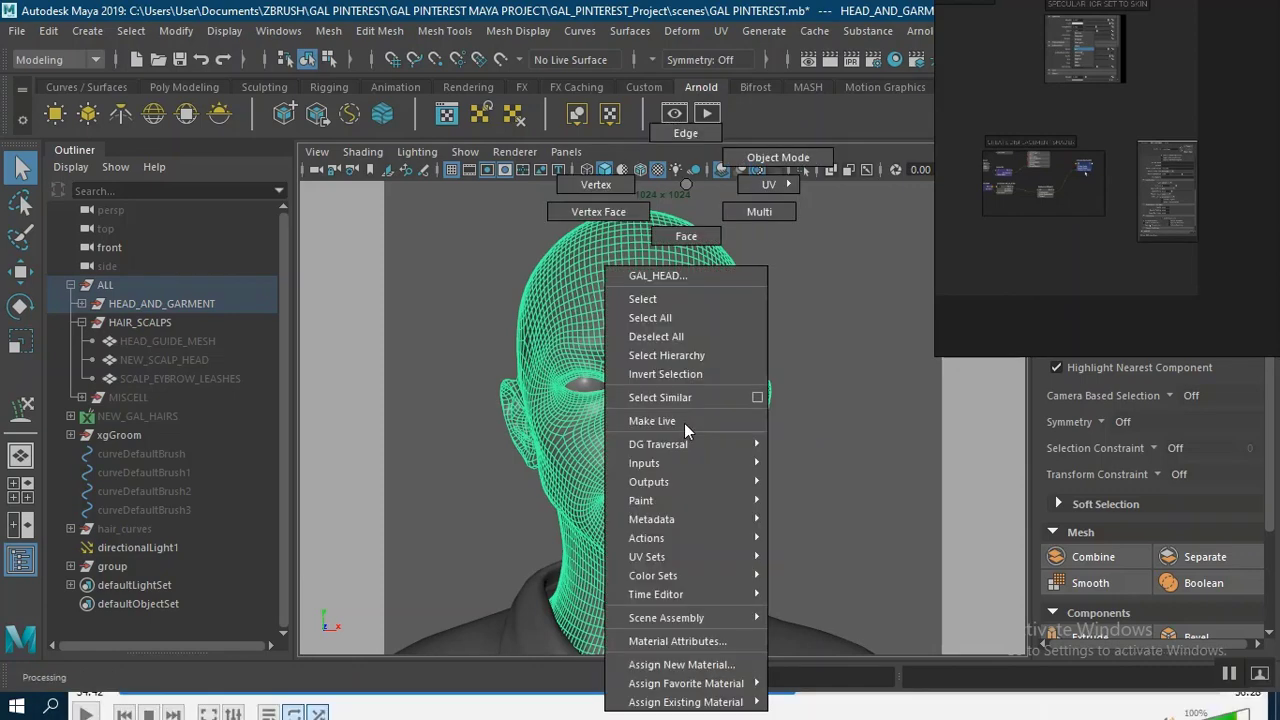
{"action": "left_click", "coordinate": [676, 664]}
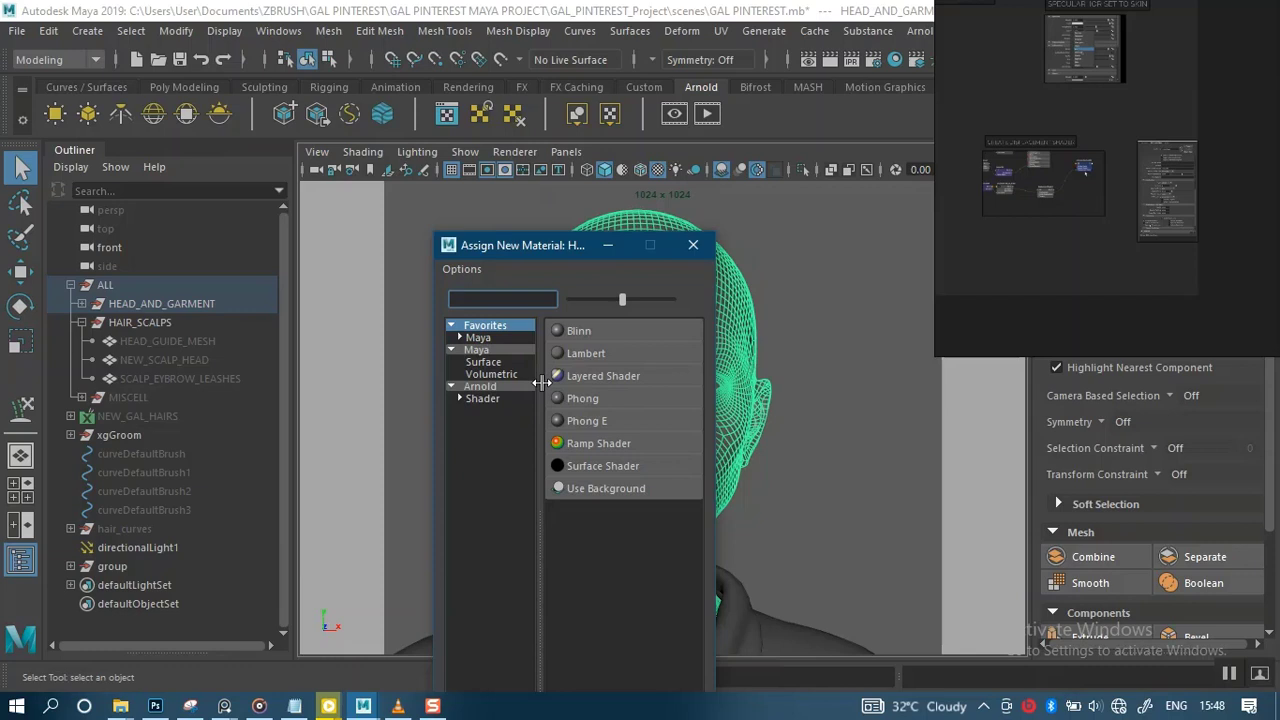
{"action": "left_click", "coordinate": [486, 387]}
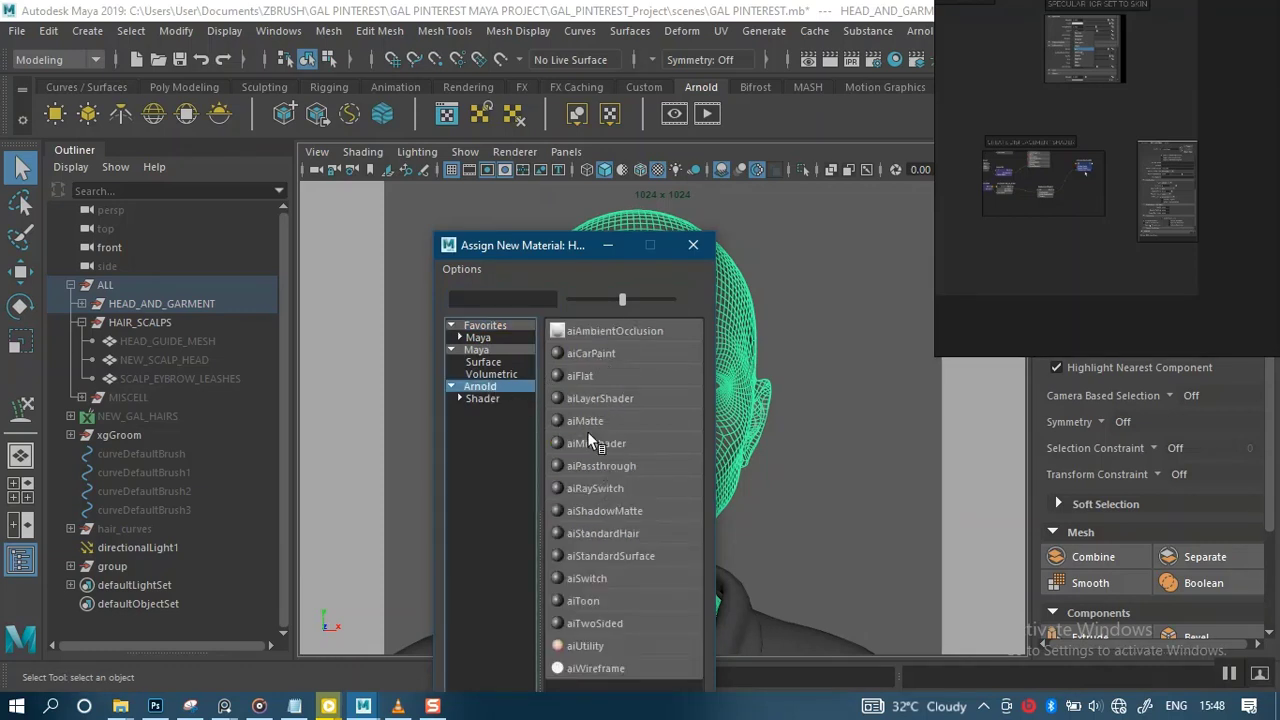
{"action": "left_click", "coordinate": [603, 553]}
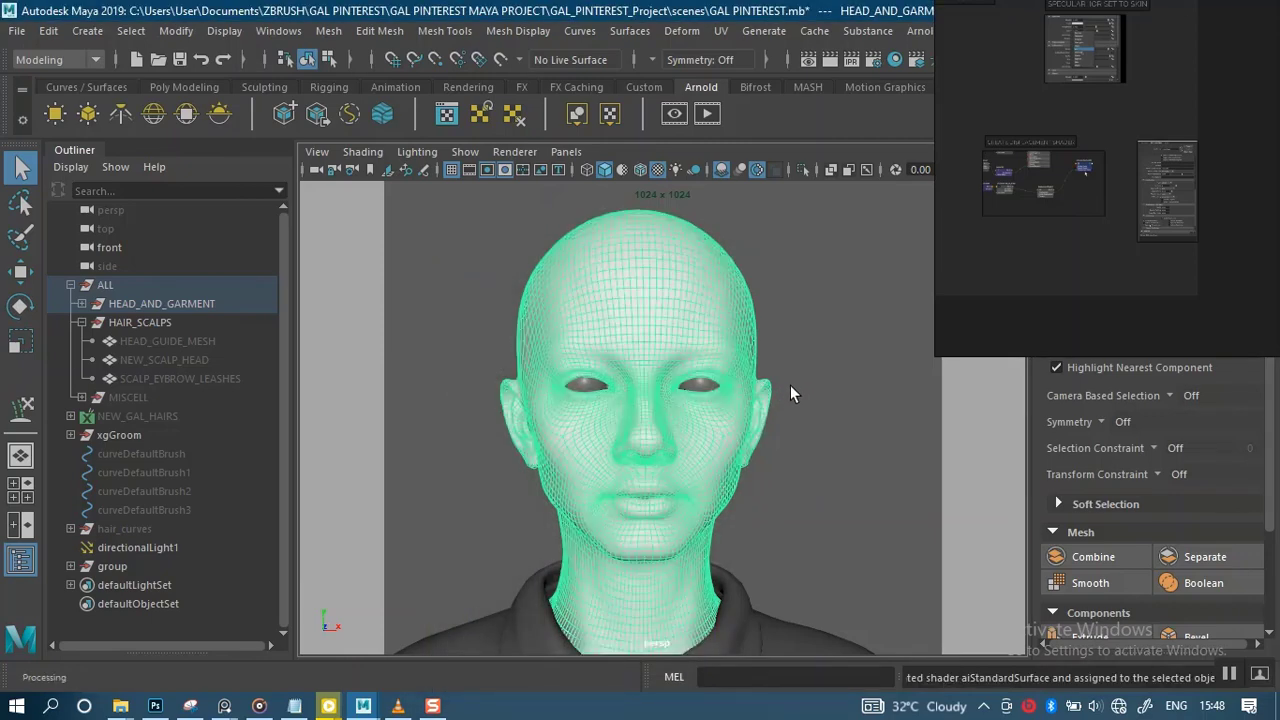
Rename the head's aiStandardSurface material to AI_GAL_HEAD in its attributes
{"action": "left_click_drag", "start_coordinate": [1002, 245], "coordinate": [325, 307]}
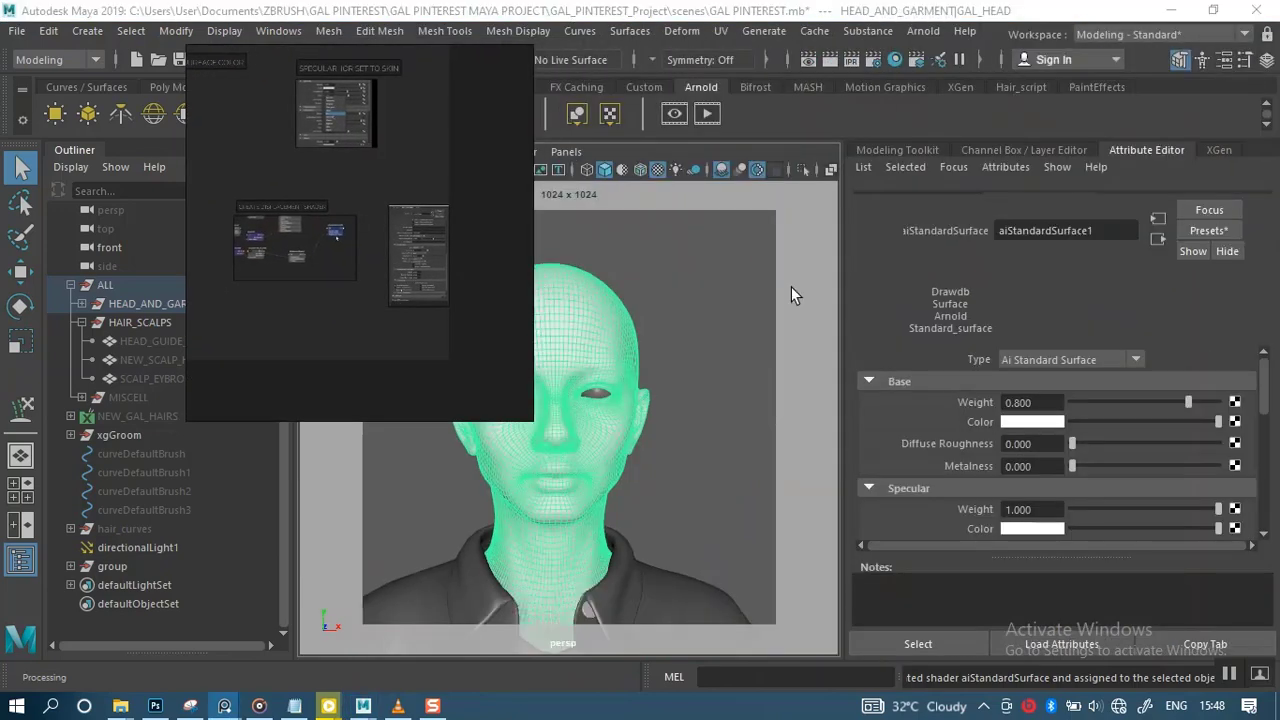
{"action": "left_click", "coordinate": [1102, 224]}
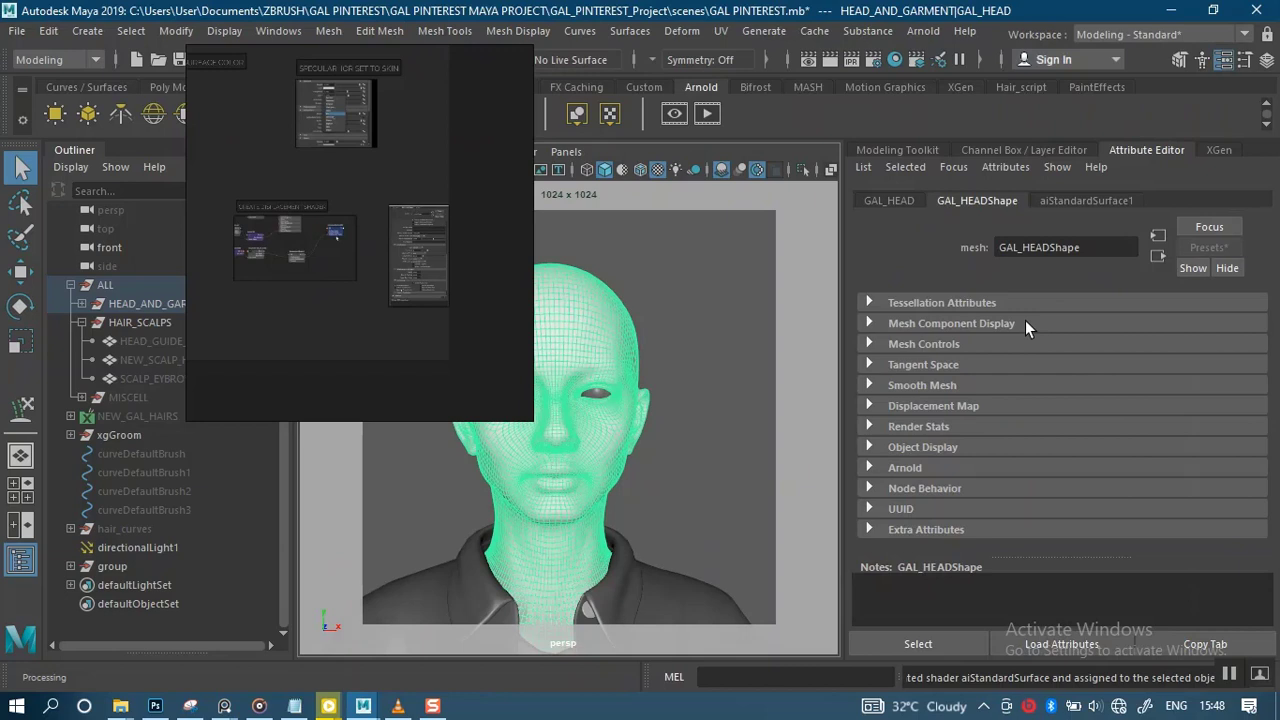
{"action": "left_click", "coordinate": [1065, 200]}
{"action": "double_click", "coordinate": [1080, 249]}
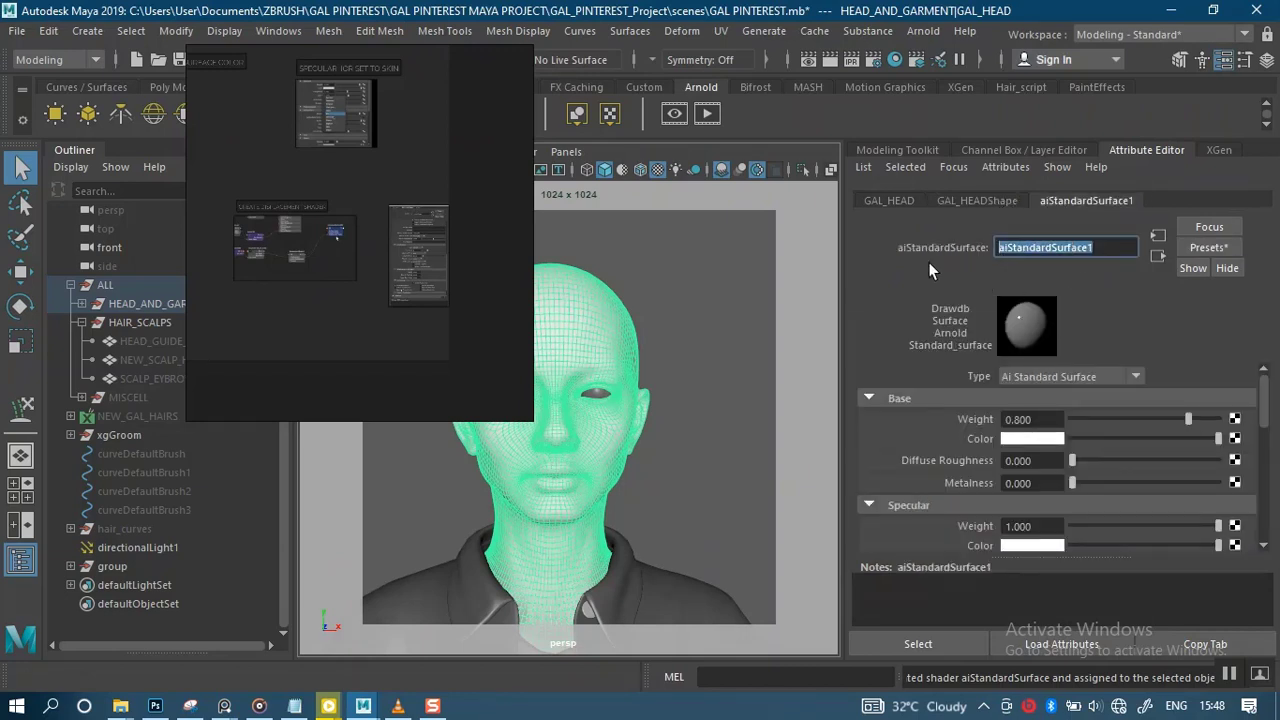
{"action": "type", "text": "gal"}
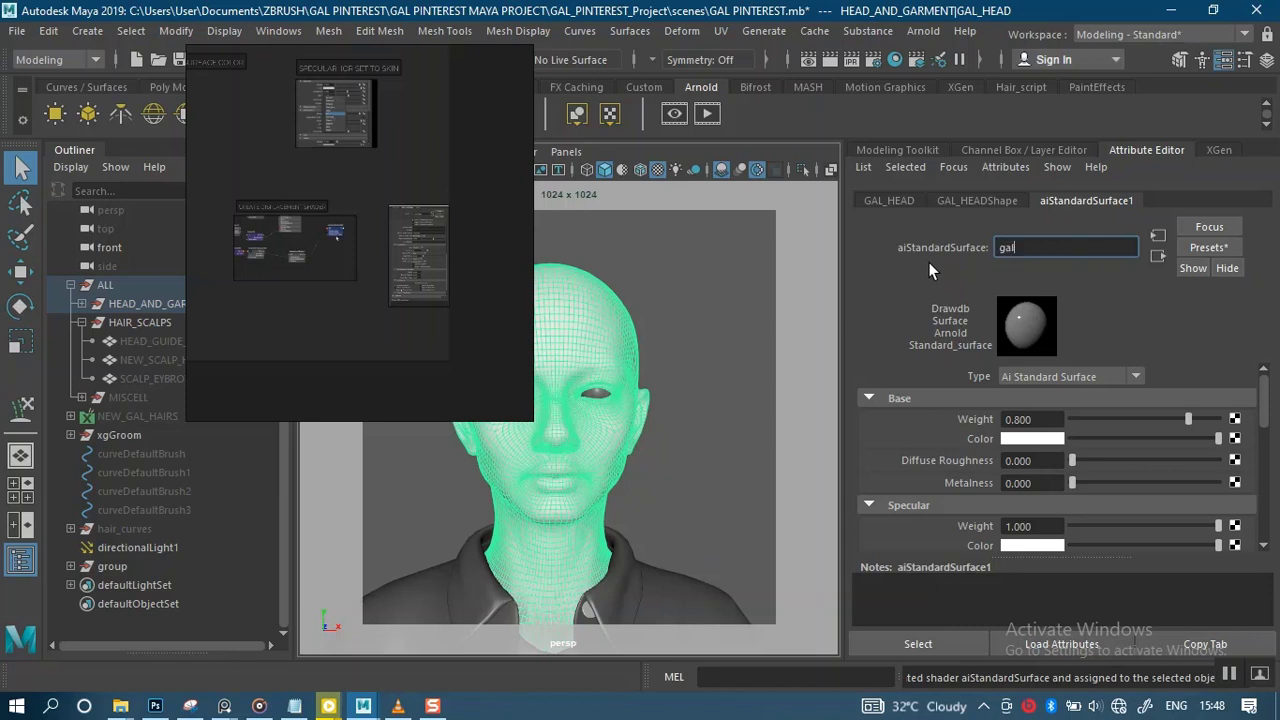
{"action": "key", "text": "BackSpace"}
{"action": "key", "text": "BackSpace"}
{"action": "key", "text": "BackSpace"}
{"action": "key", "text": "Caps_Lock"}
{"action": "type", "text": "AI_GAL HEAD"}
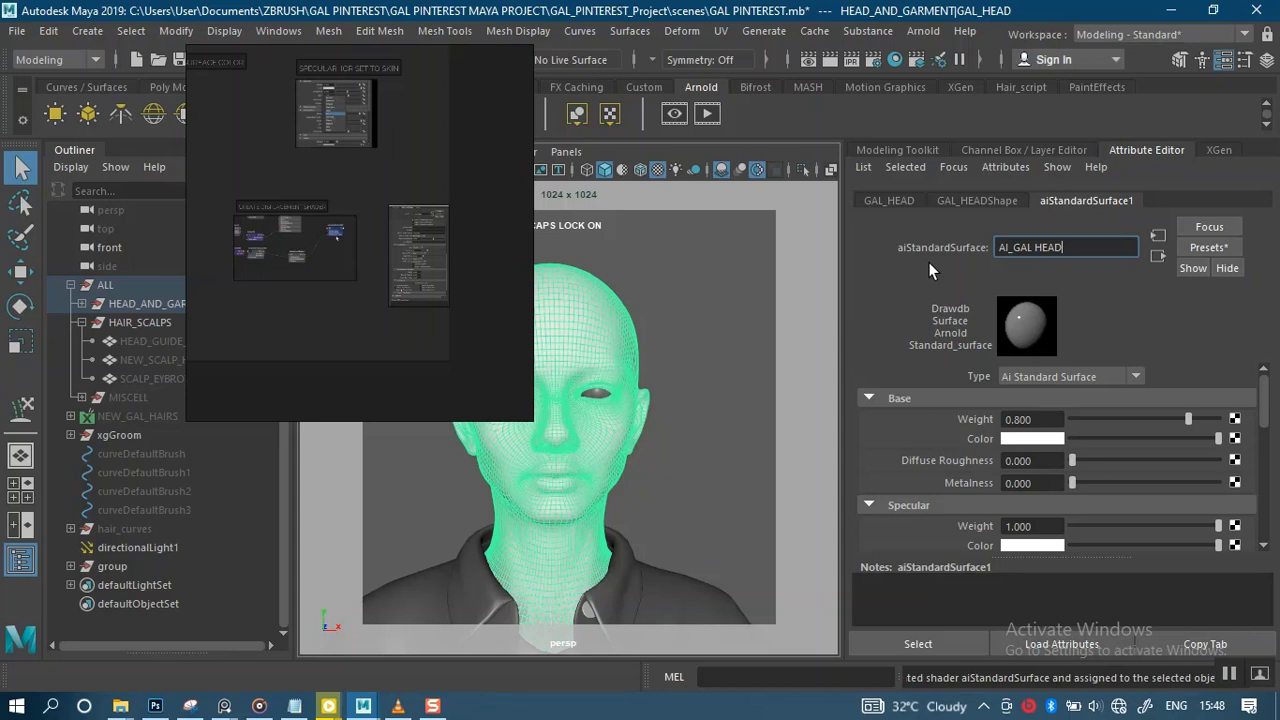
{"action": "key", "text": "Return"}
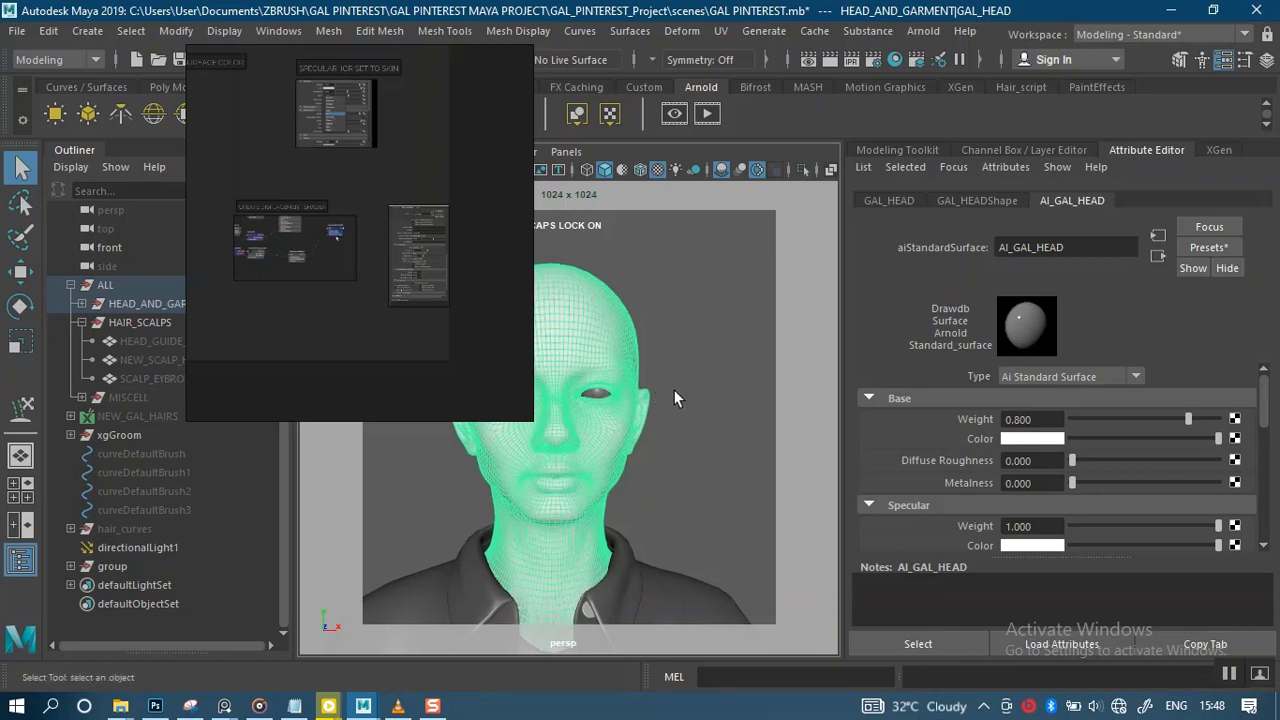
Expand the HEAD_AND_GARMENT group and assign a new Arnold aiStandardSurface material to NEW_MINISCUS2
{"action": "left_click_drag", "start_coordinate": [488, 347], "coordinate": [978, 172]}
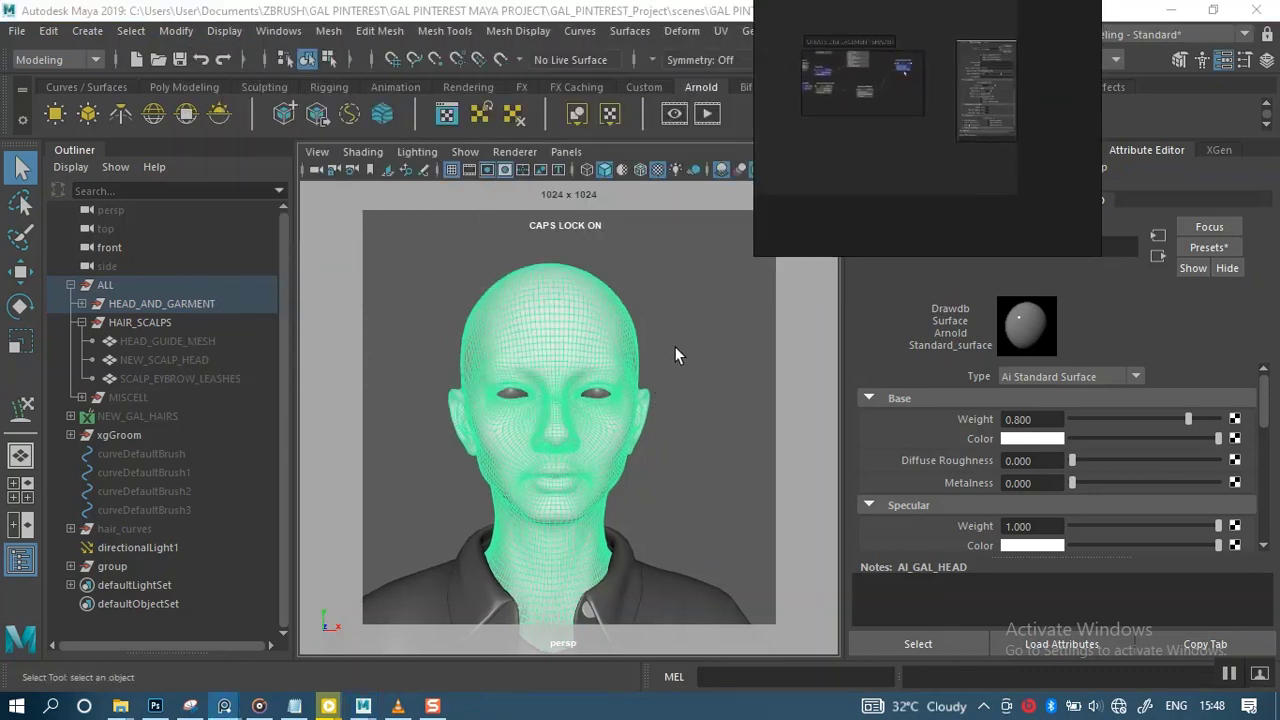
{"action": "left_click", "coordinate": [81, 303]}
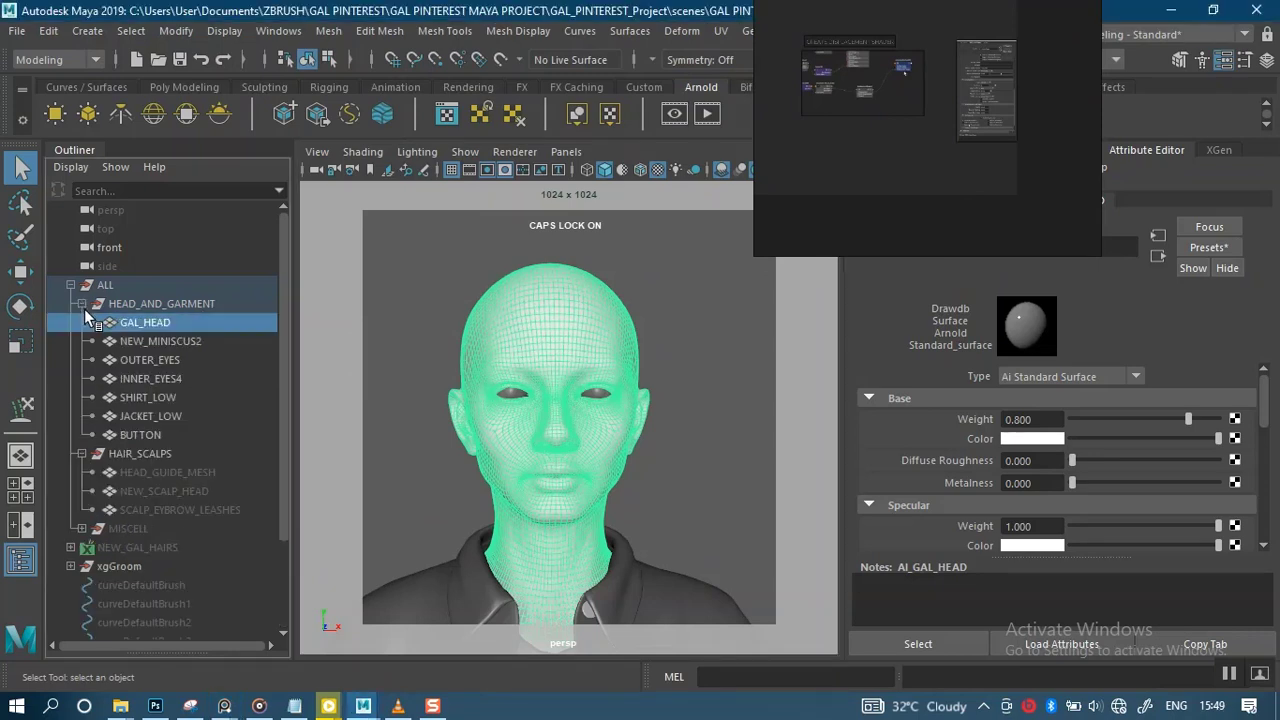
{"action": "left_click", "coordinate": [148, 341]}
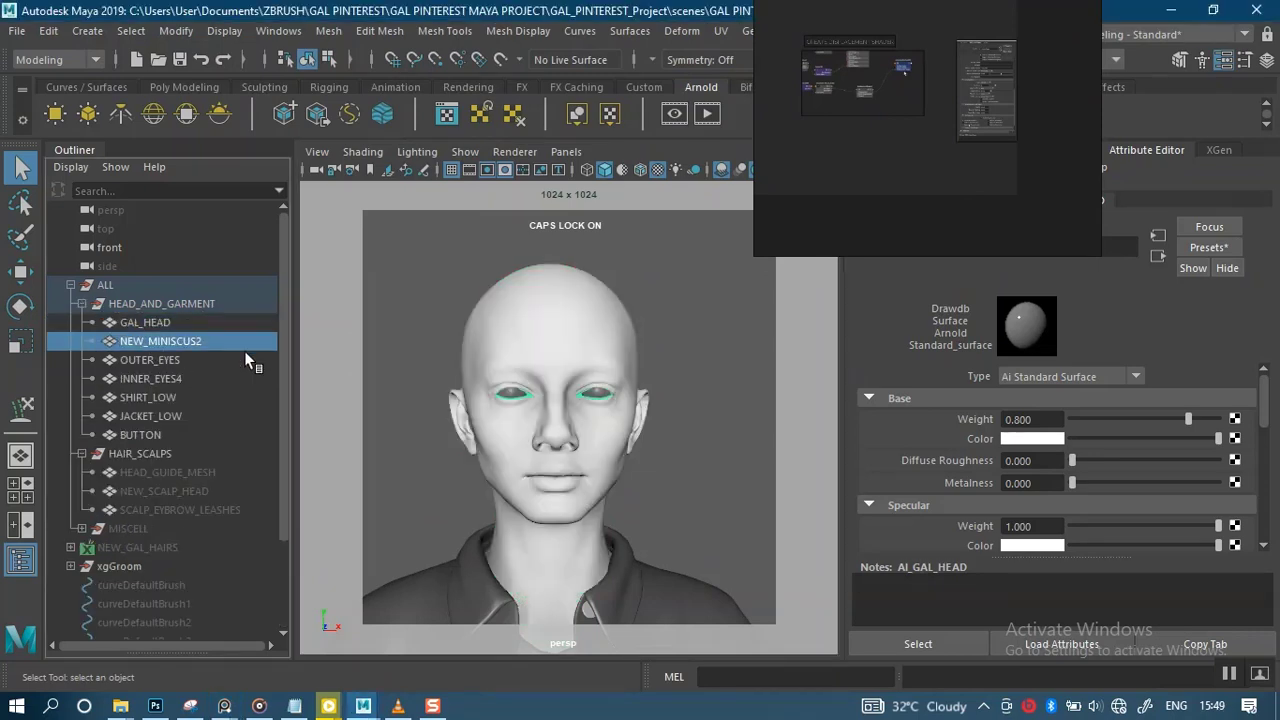
{"action": "scroll", "coordinate": [631, 480], "scroll_direction": "up", "scroll_amount": 6}
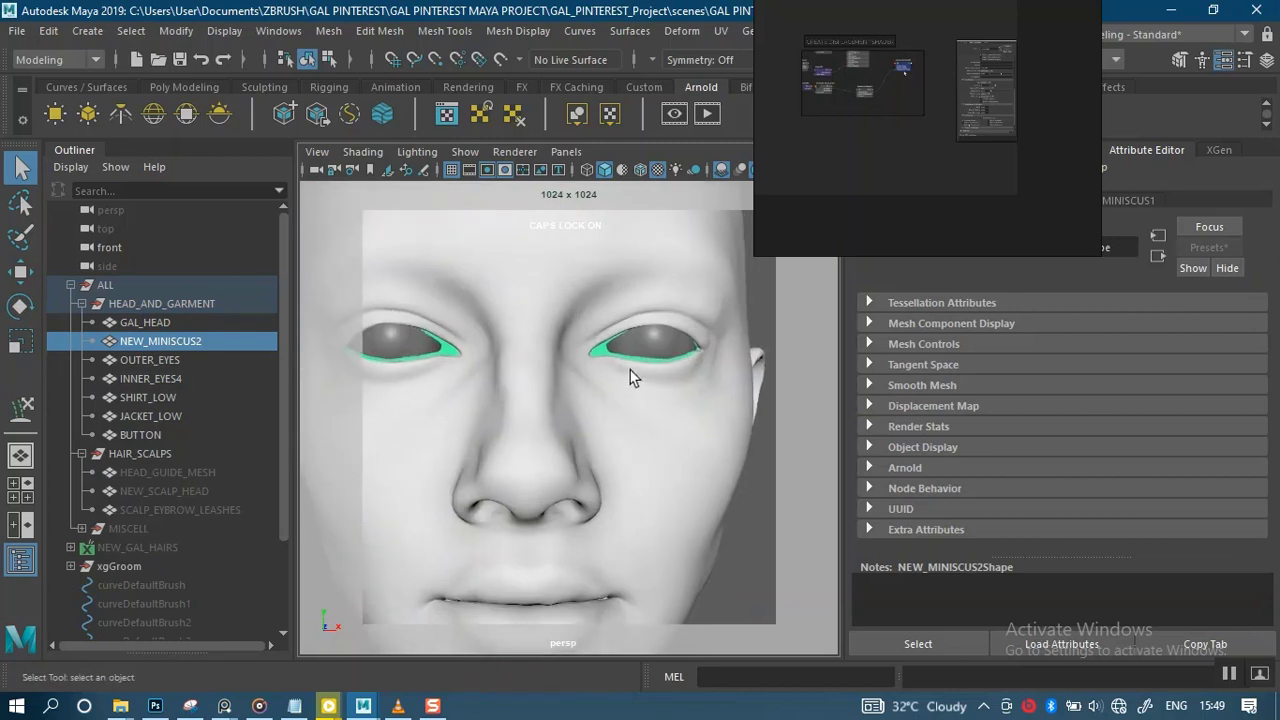
{"action": "right_click", "coordinate": [609, 348]}
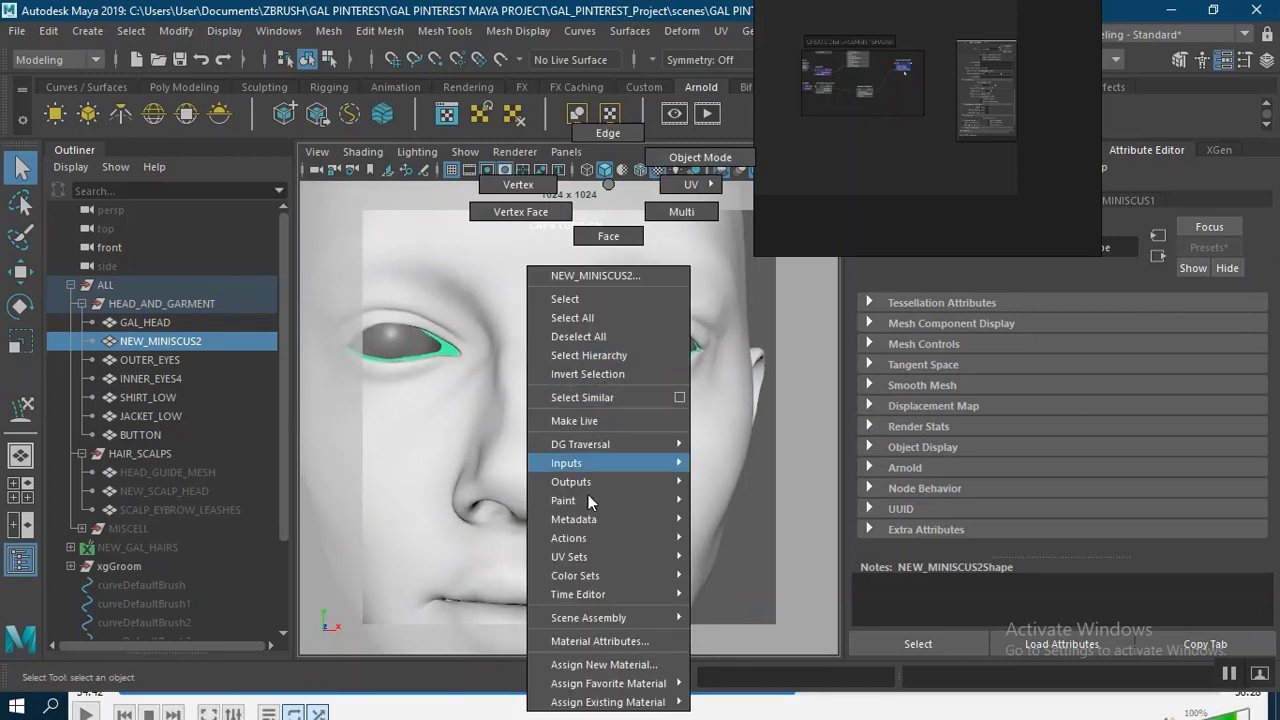
{"action": "mouse_move", "coordinate": [588, 685]}
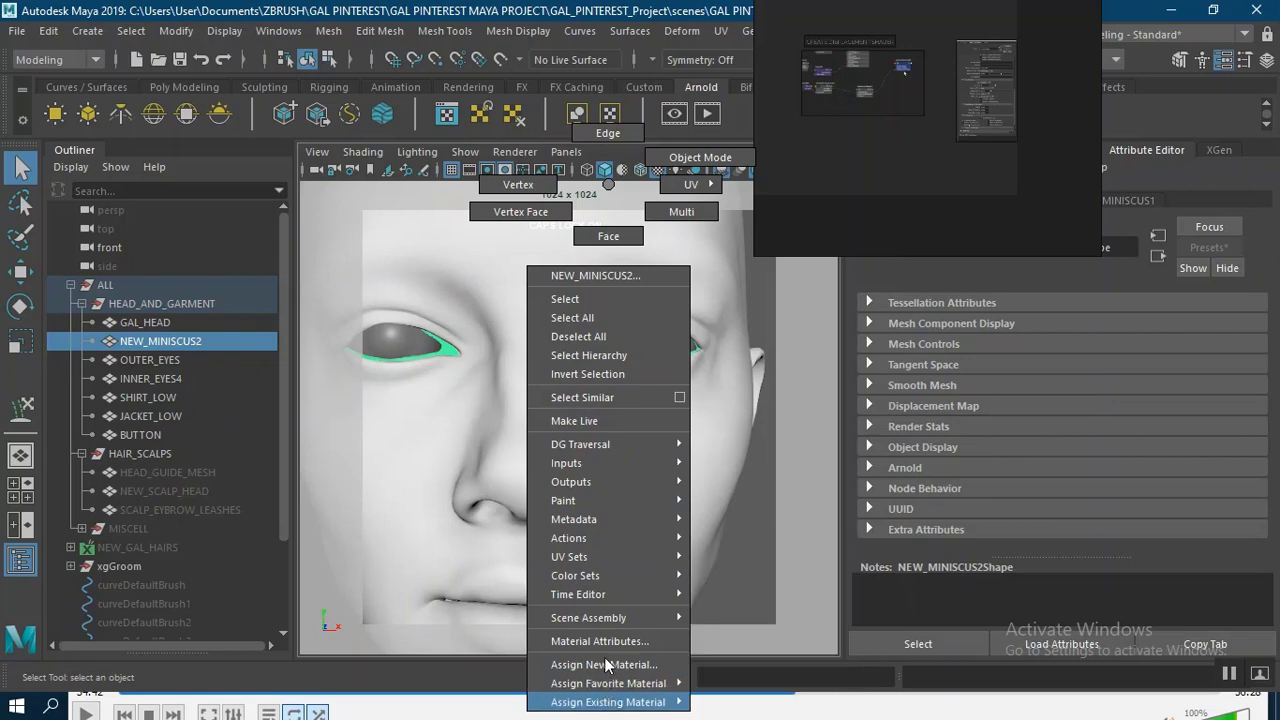
{"action": "left_click", "coordinate": [600, 665]}
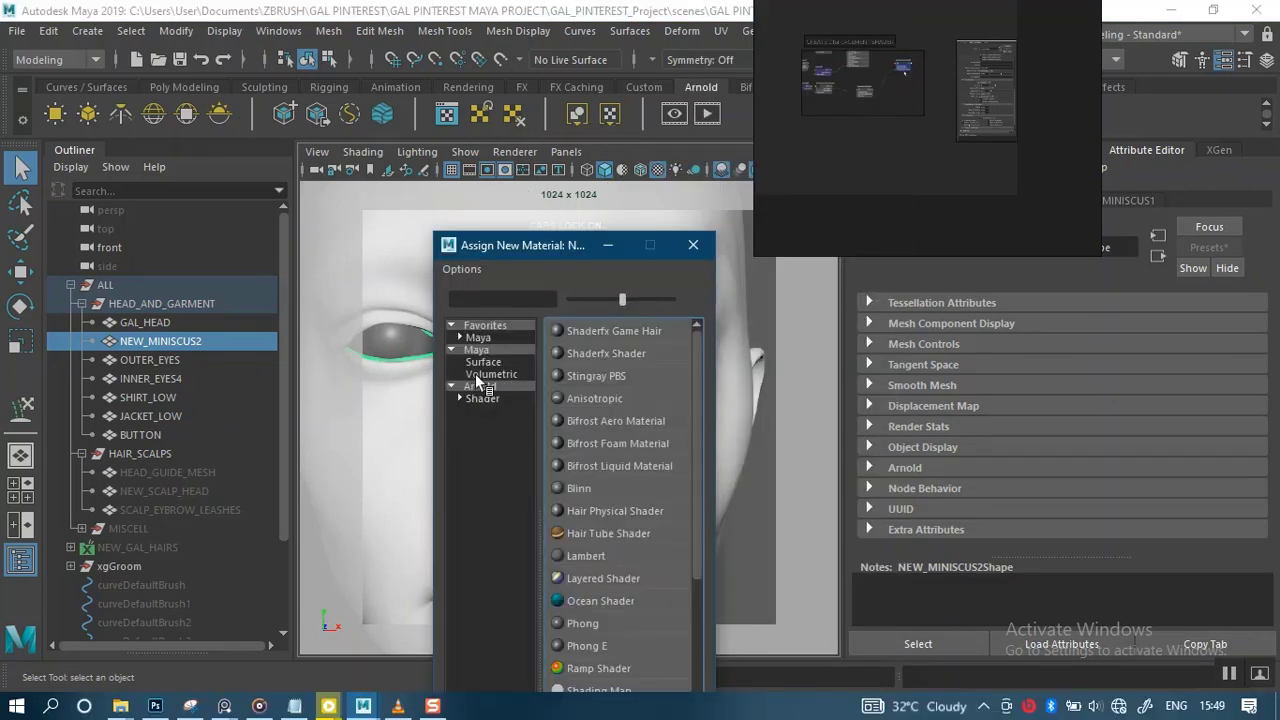
{"action": "left_click", "coordinate": [482, 387]}
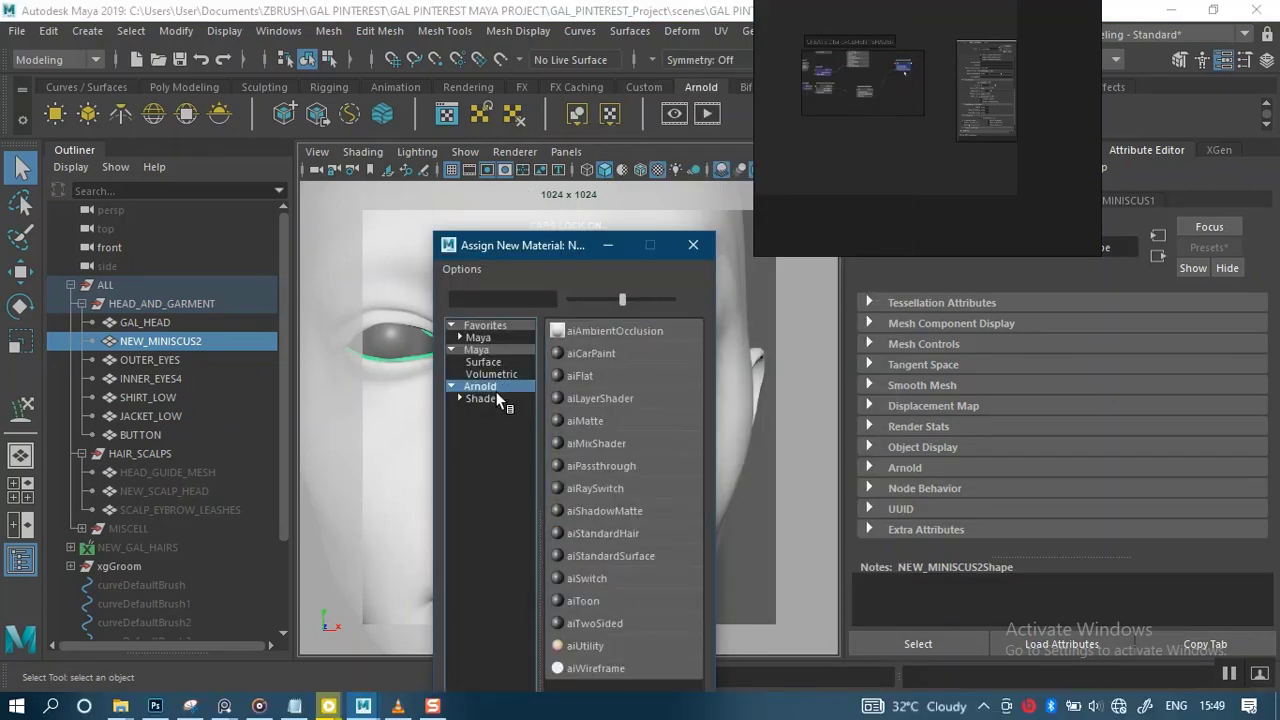
{"action": "left_click", "coordinate": [606, 556]}
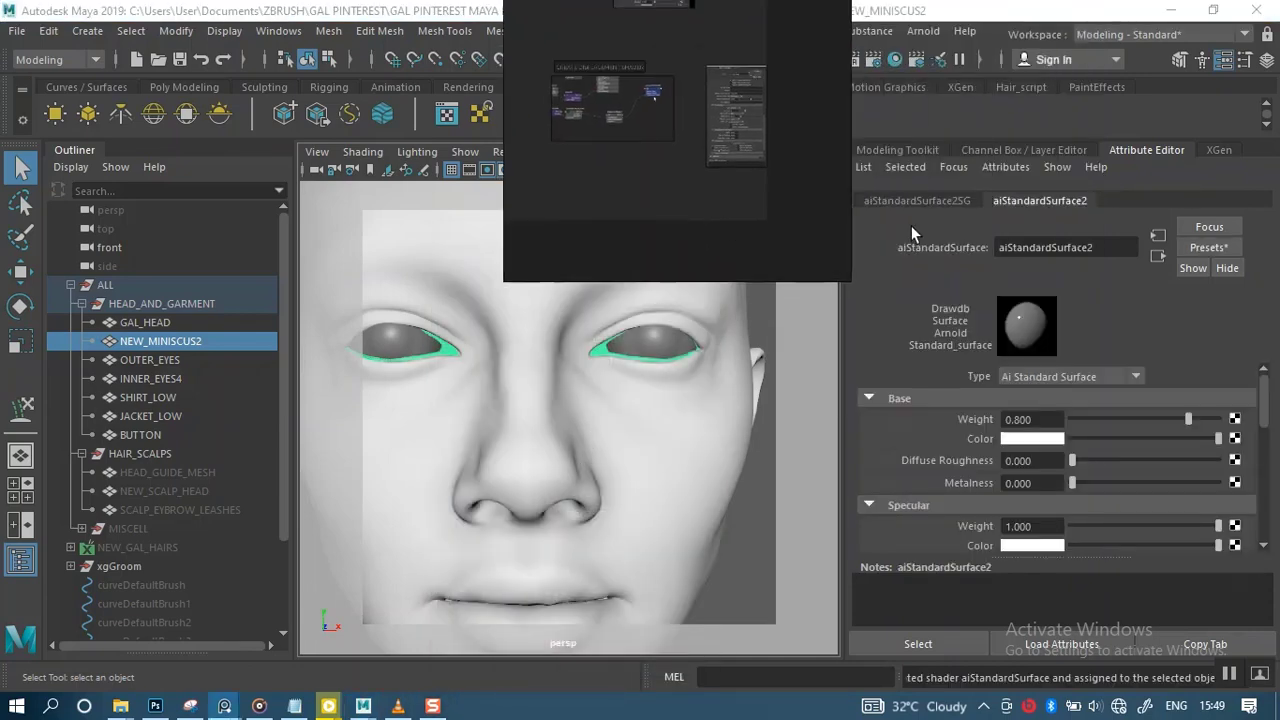
Rename the aiStandardSurface material of NEW_MINISCUS2 to AI_MINISCUS
{"action": "double_click", "coordinate": [1110, 247]}
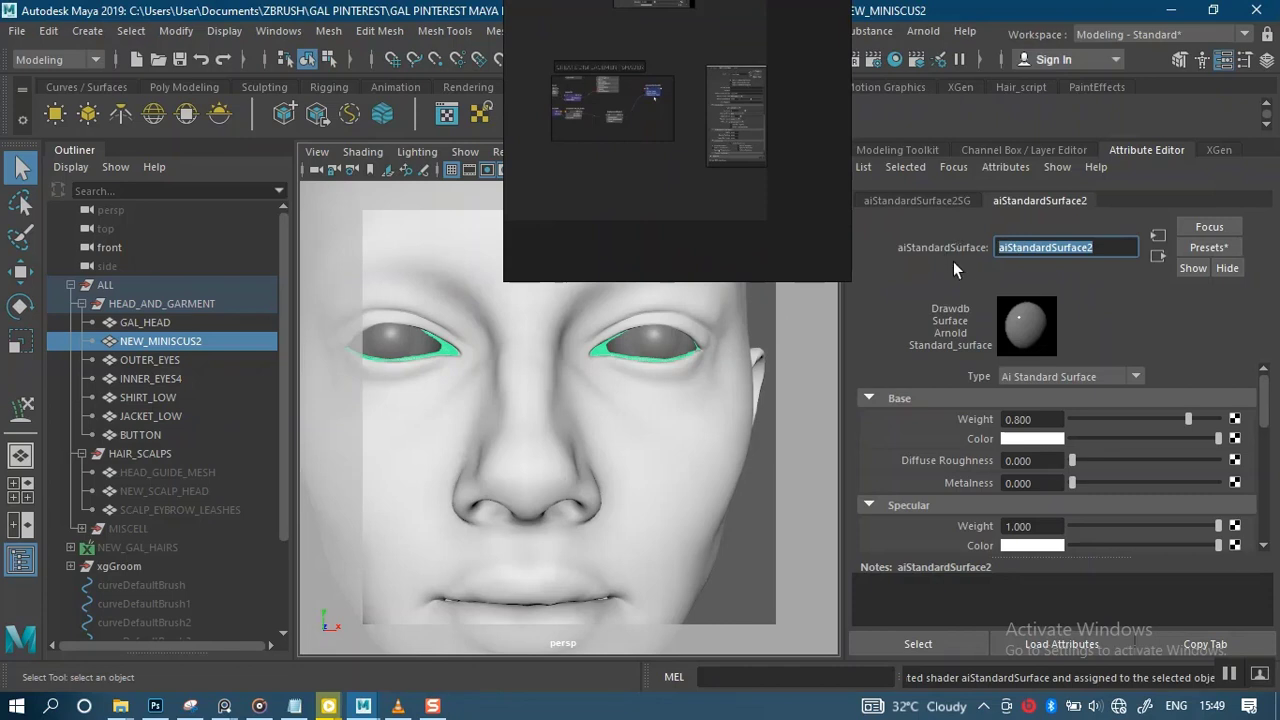
{"action": "key", "text": "BackSpace"}
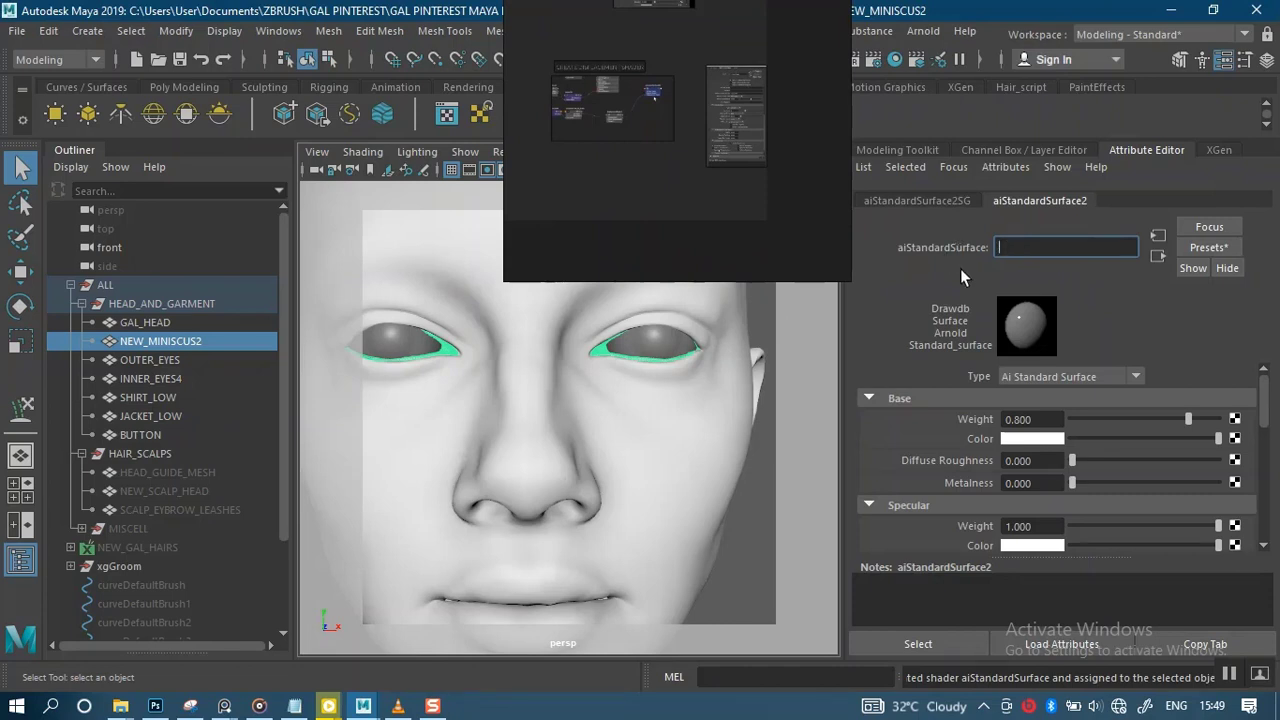
{"action": "type", "text": "A"}
{"action": "type", "text": "I_ MINI"}
{"action": "type", "text": "SC"}
{"action": "type", "text": "US"}
{"action": "key", "text": "Return"}
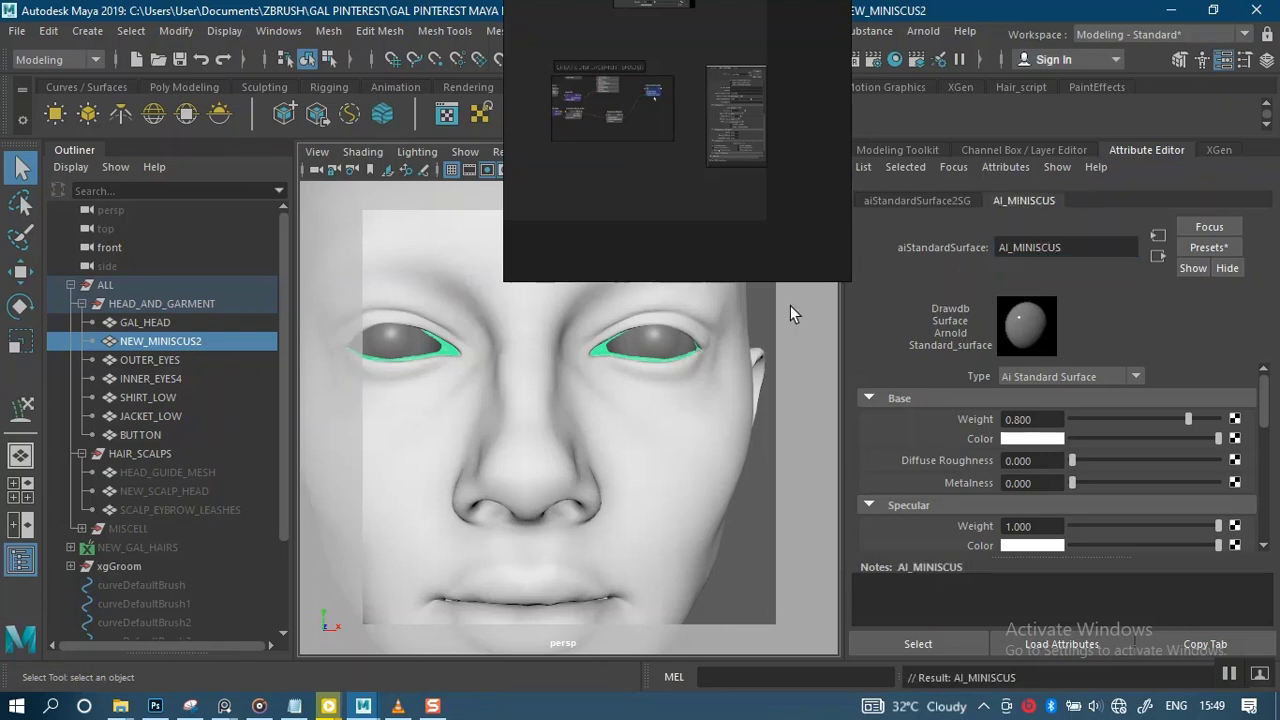
Assign a new Arnold aiStandardSurface material to the OUTER_EYES mesh
{"action": "left_click", "coordinate": [150, 359]}
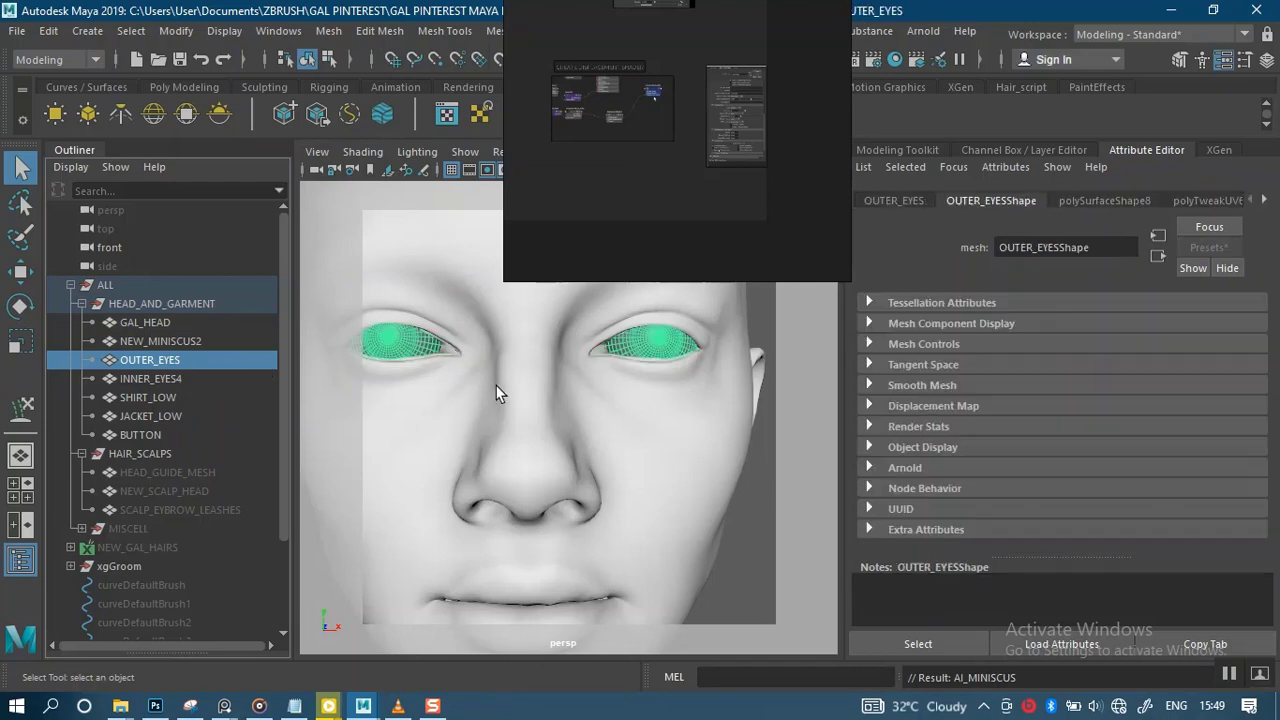
{"action": "right_click", "coordinate": [406, 345]}
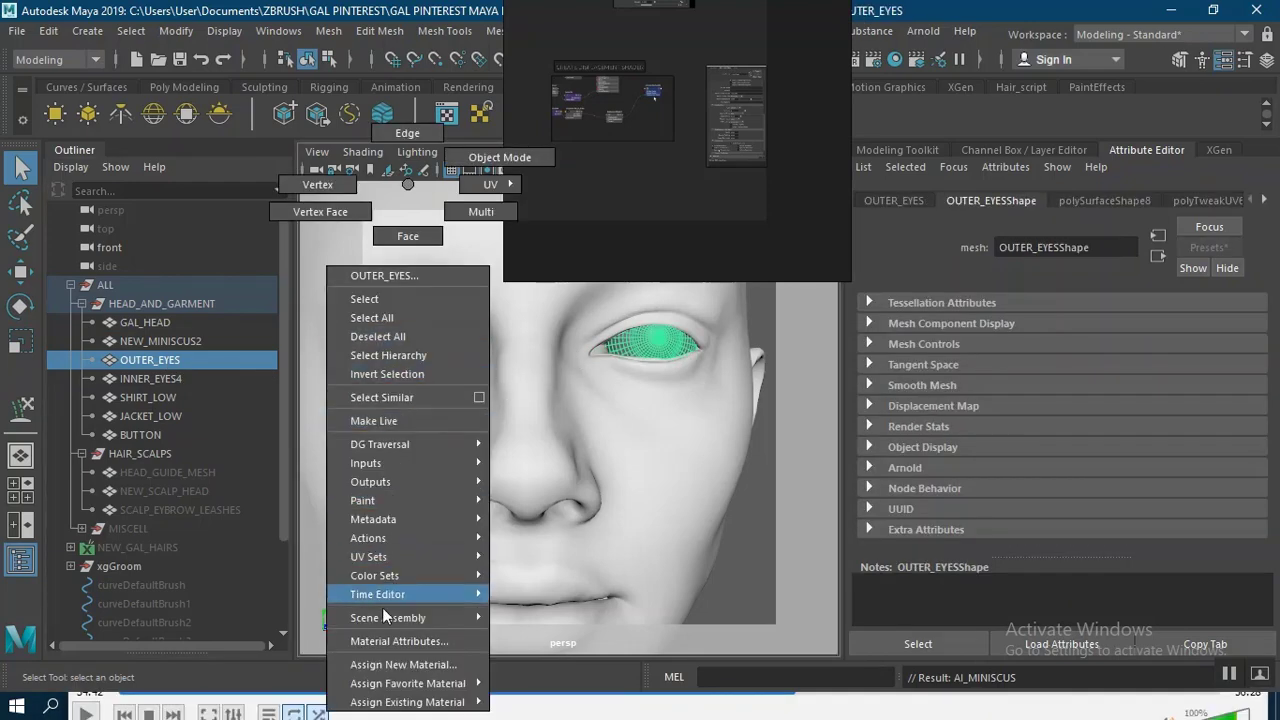
{"action": "left_click", "coordinate": [382, 660]}
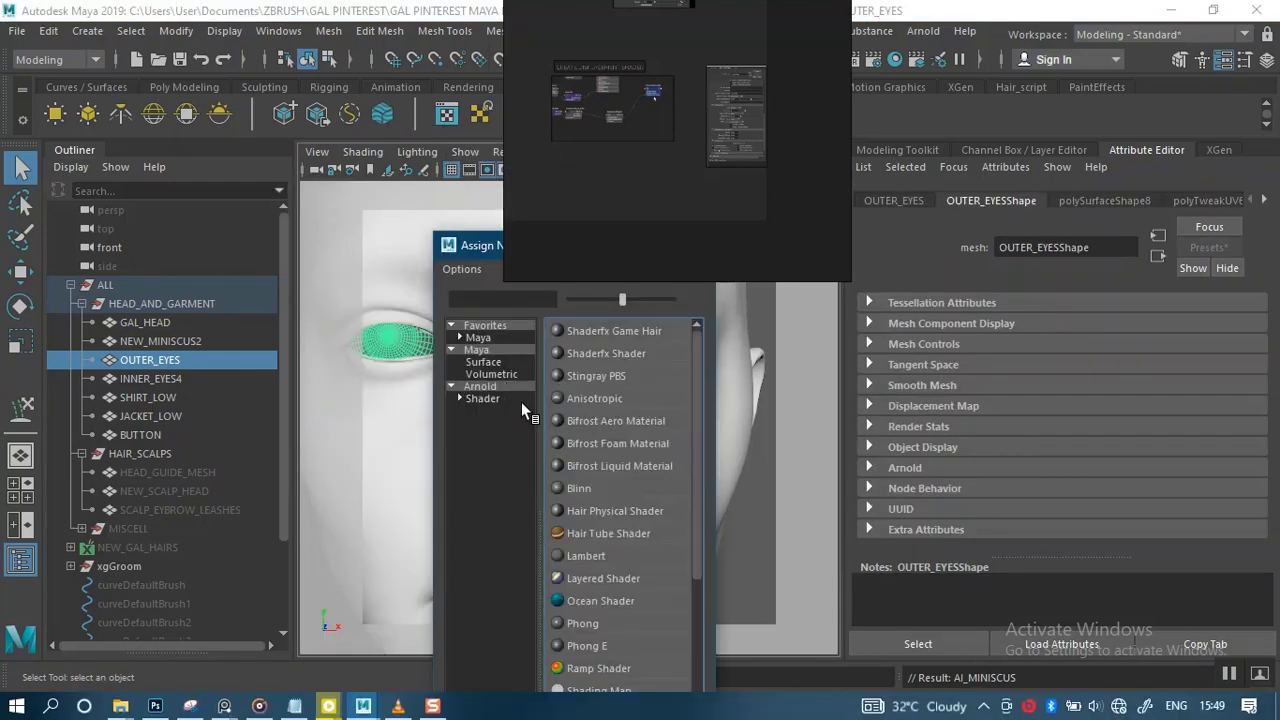
{"action": "left_click", "coordinate": [488, 386]}
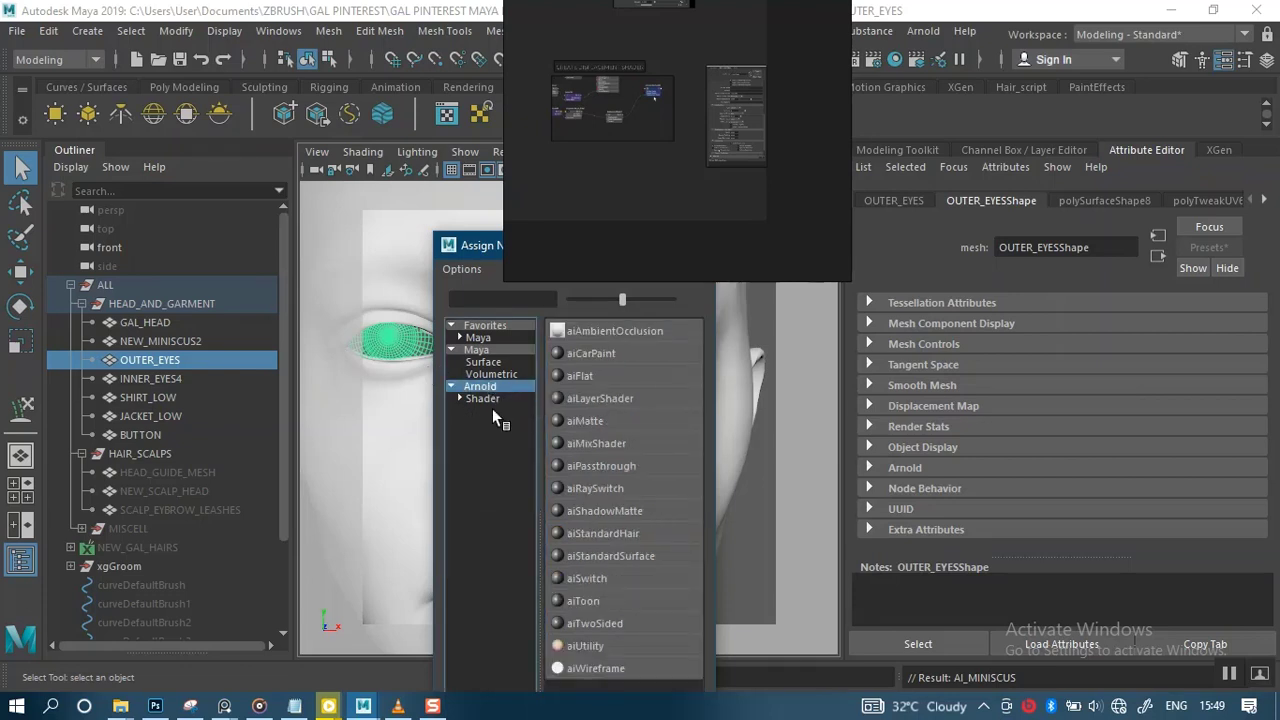
{"action": "left_click", "coordinate": [595, 557]}
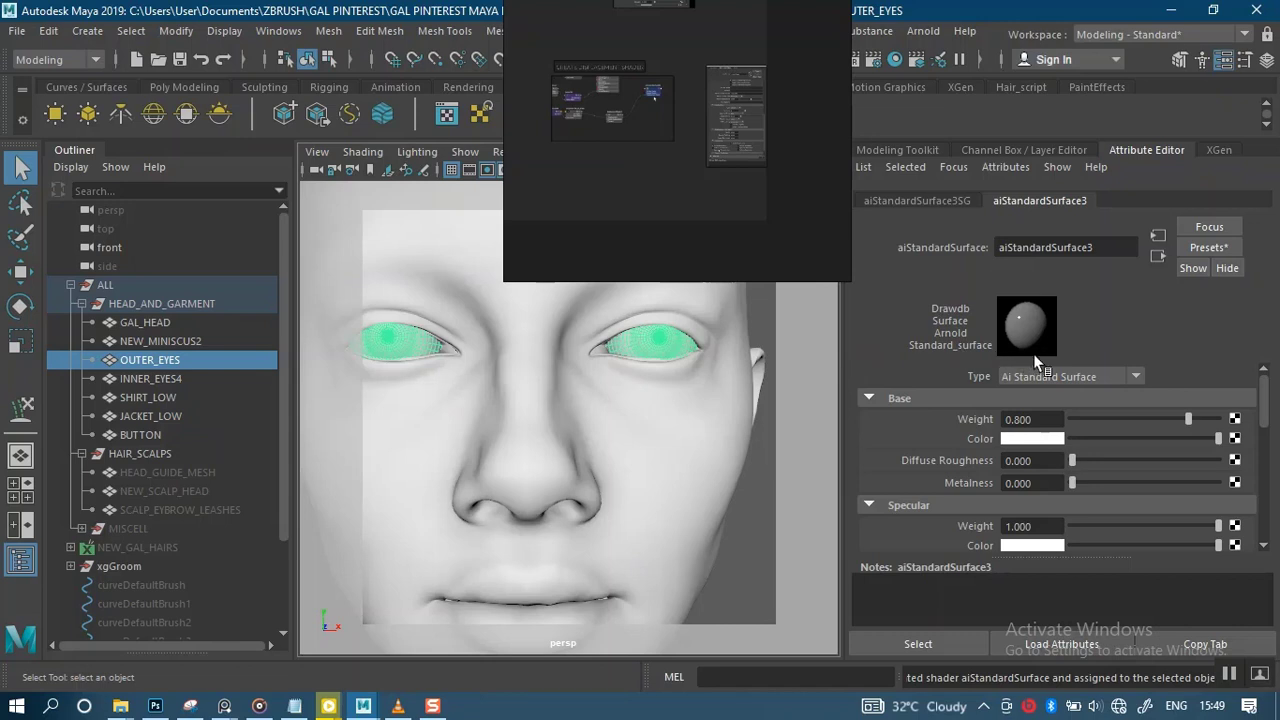
Rename the aiStandardSurface material of OUTER_EYES to AI_OUTER_EYES
{"action": "double_click", "coordinate": [1104, 245]}
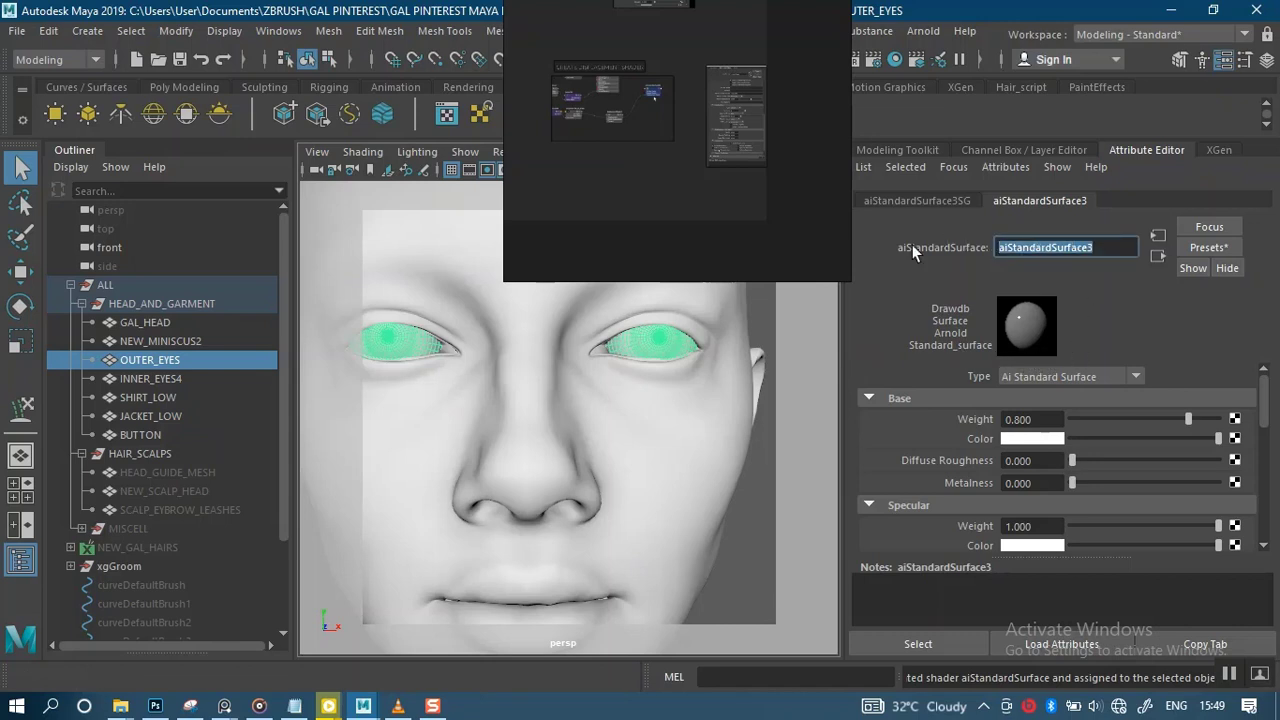
{"action": "type", "text": "Al"}
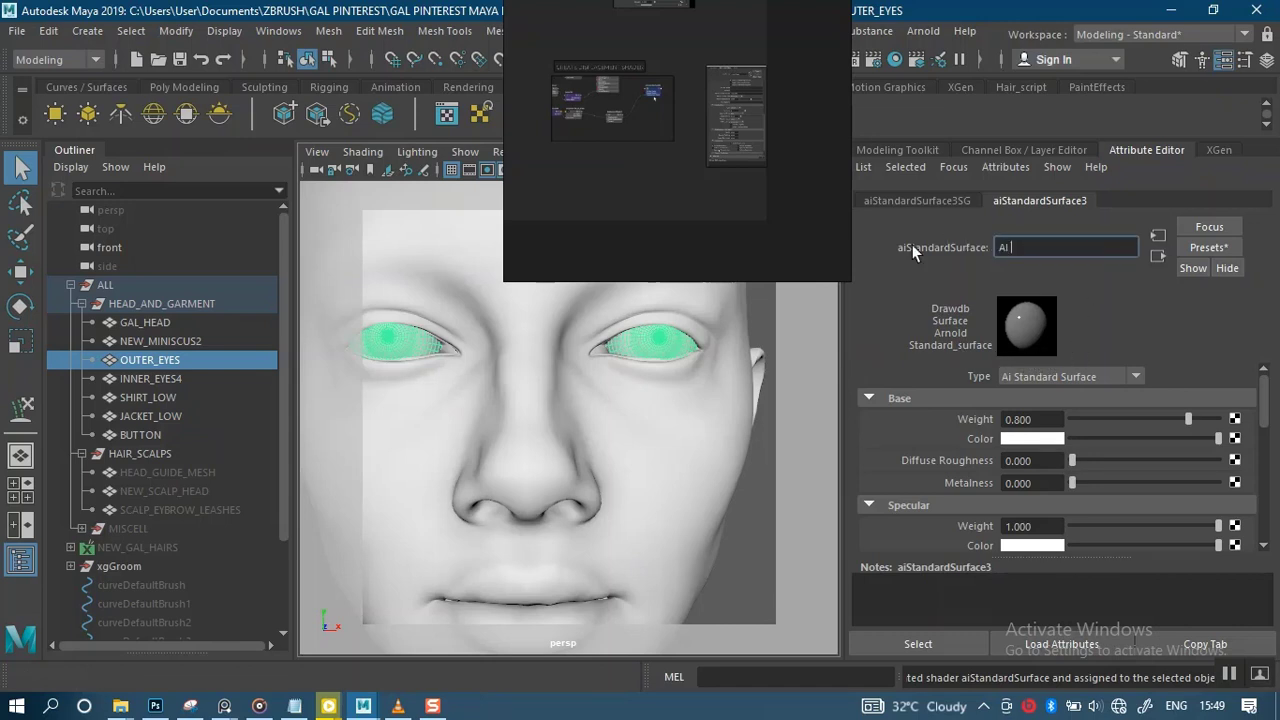
{"action": "type", "text": " OUTER_EYES"}
{"action": "key", "text": "Return"}
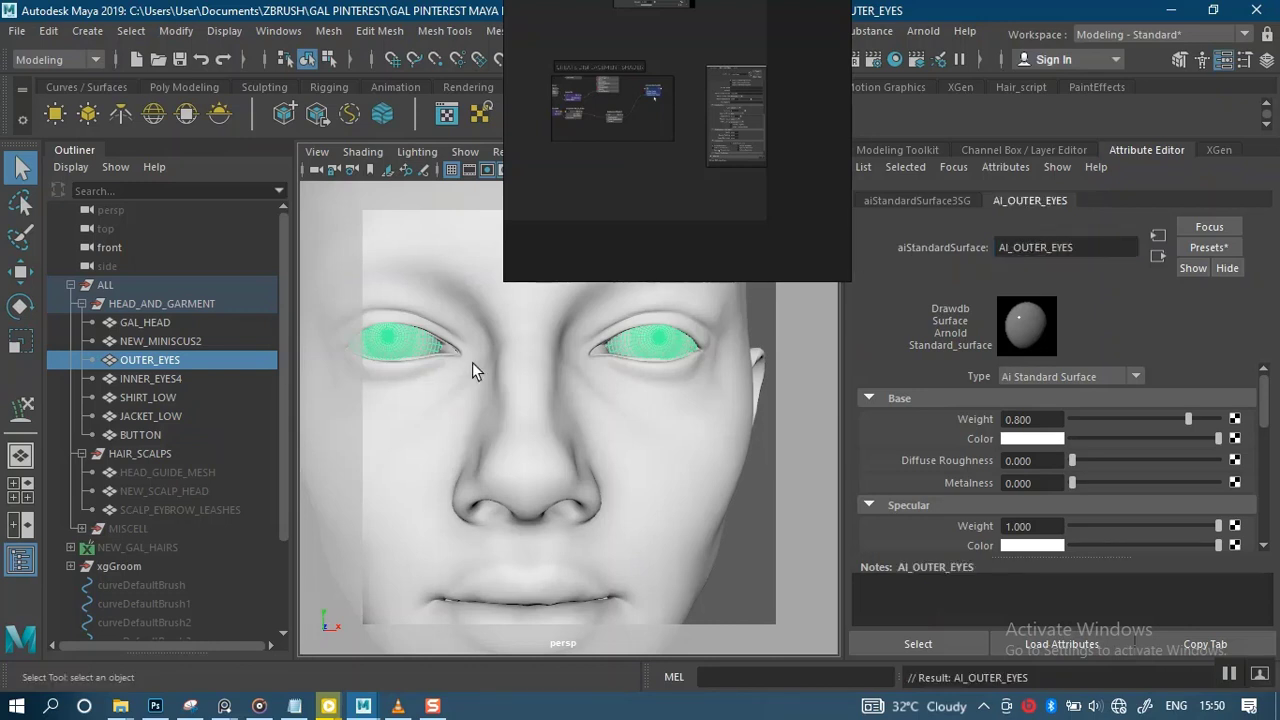
Isolate the INNER_EYES4 mesh in the viewport and assign it a new Arnold aiStandardSurface material
{"action": "left_click", "coordinate": [148, 378]}
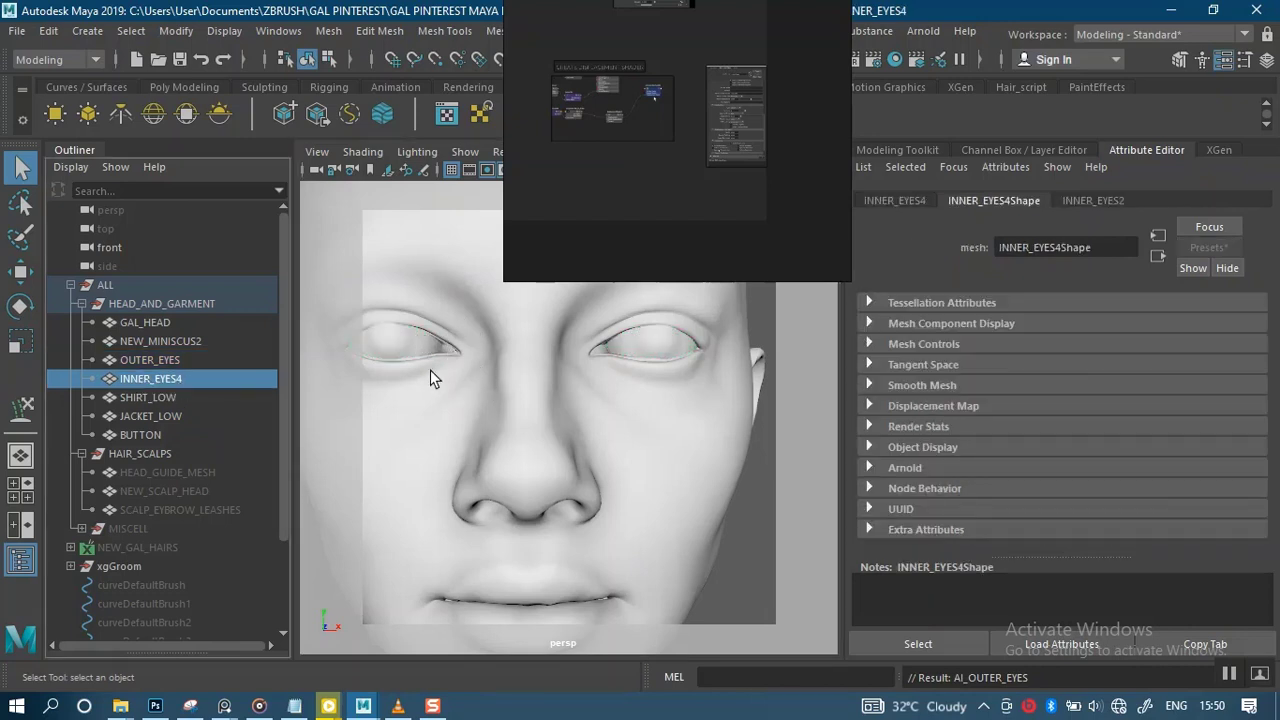
{"action": "left_click_drag", "start_coordinate": [452, 375], "coordinate": [516, 383], "text": "alt"}
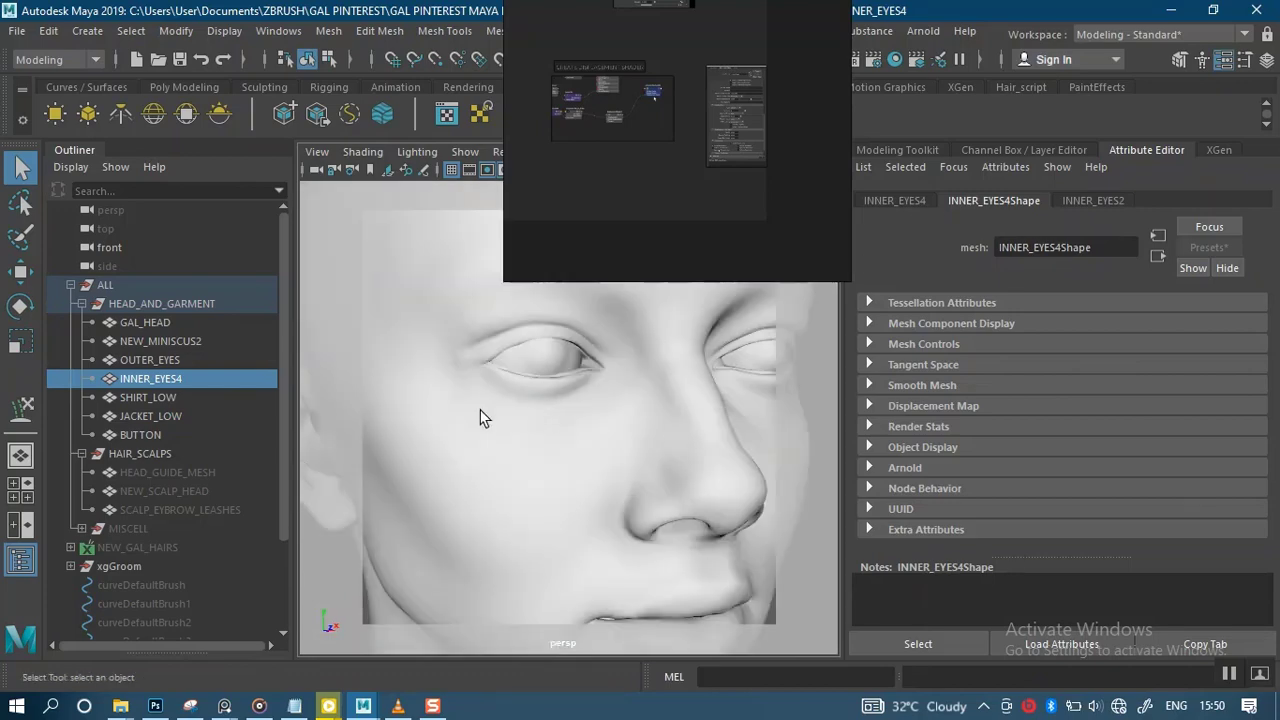
{"action": "left_click_drag", "start_coordinate": [320, 400], "coordinate": [448, 388], "text": "alt"}
{"action": "scroll", "coordinate": [520, 406], "scroll_direction": "up", "scroll_amount": 5}
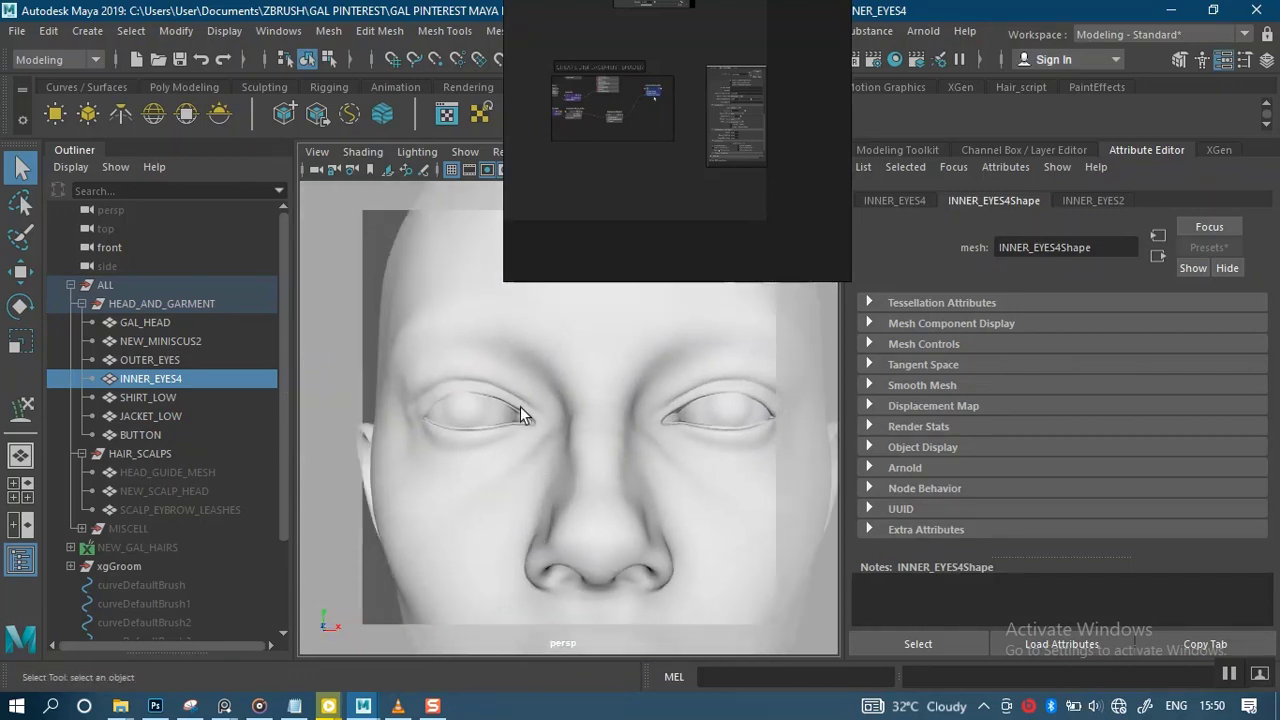
{"action": "key", "text": "ctrl+1"}
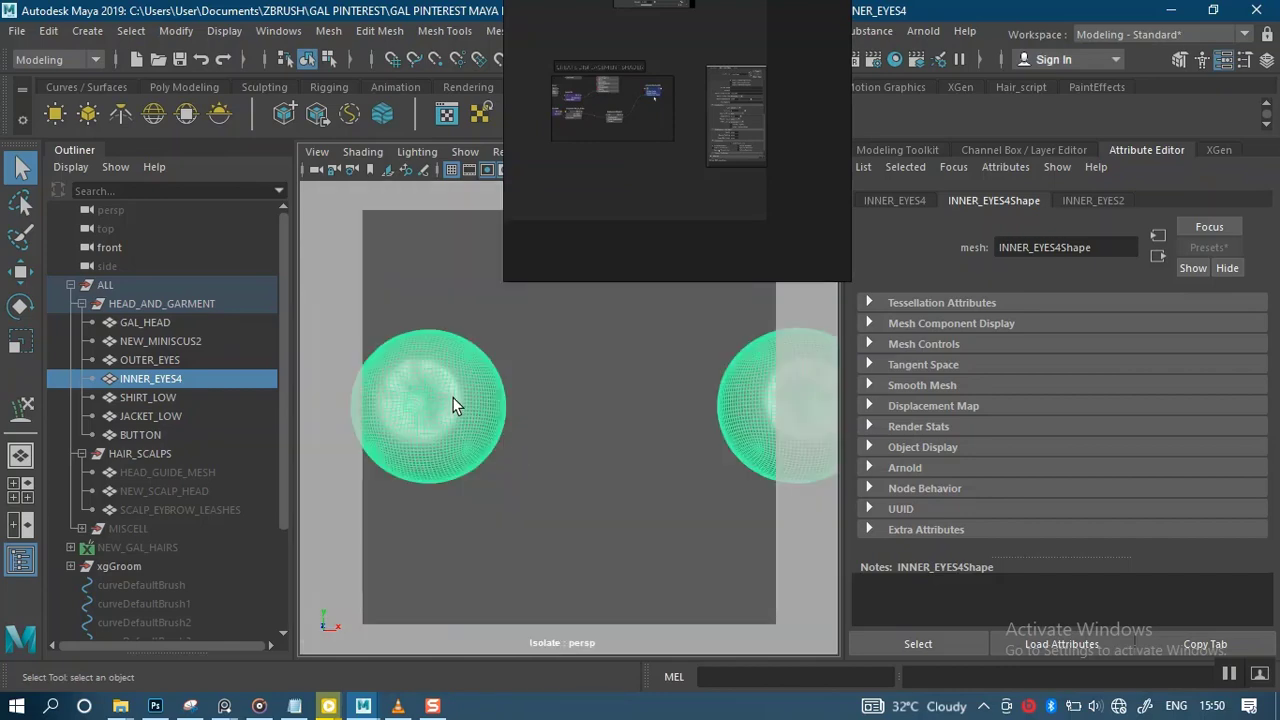
{"action": "right_click_drag", "start_coordinate": [455, 402], "coordinate": [450, 662]}
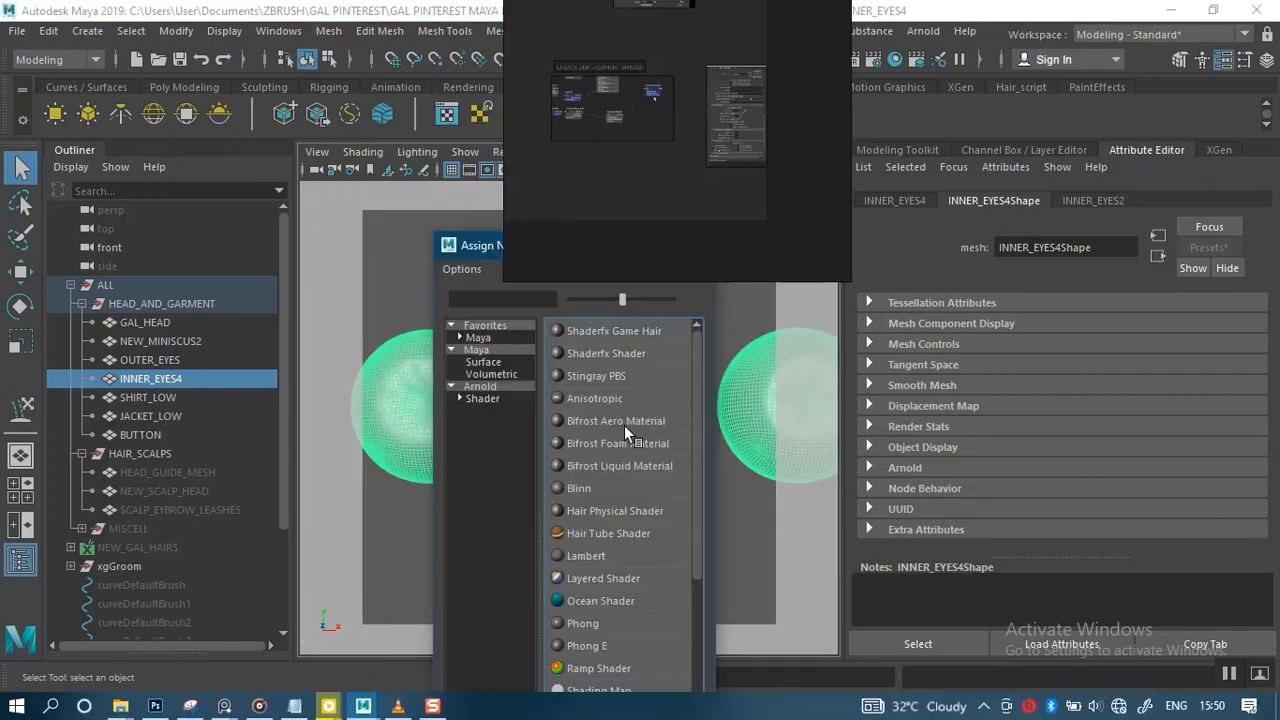
{"action": "left_click", "coordinate": [486, 389]}
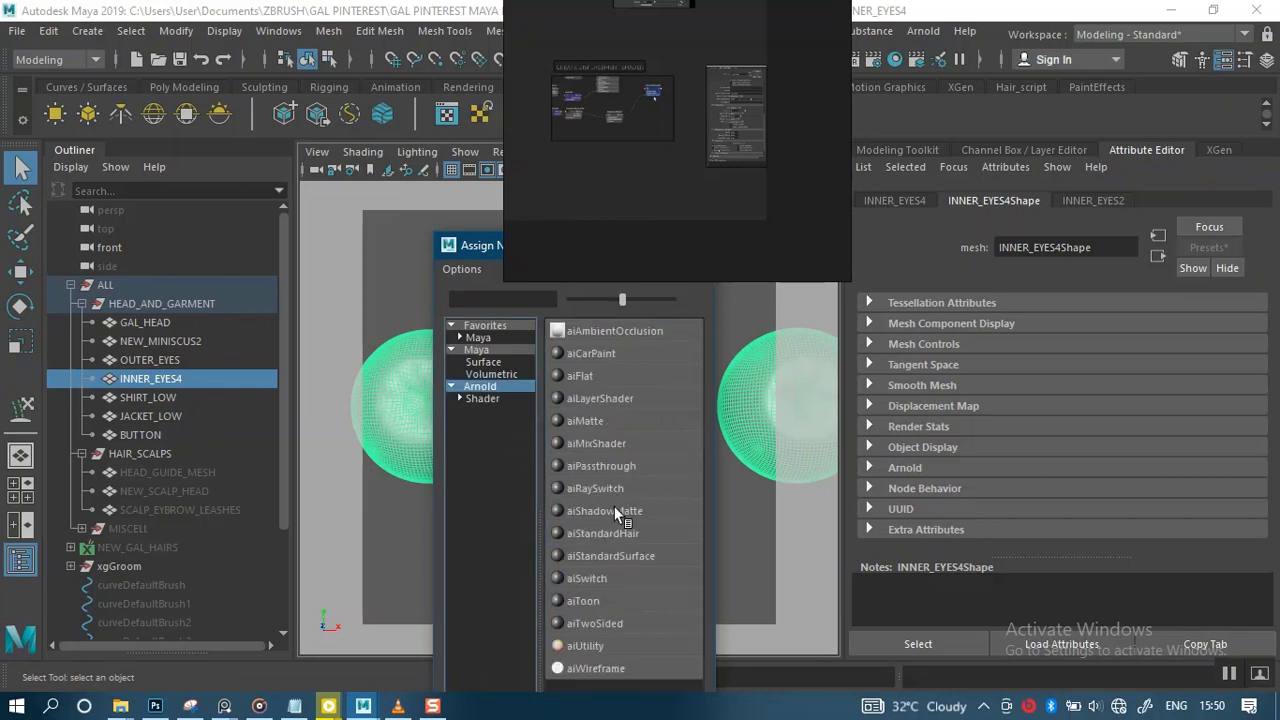
{"action": "left_click", "coordinate": [603, 555]}
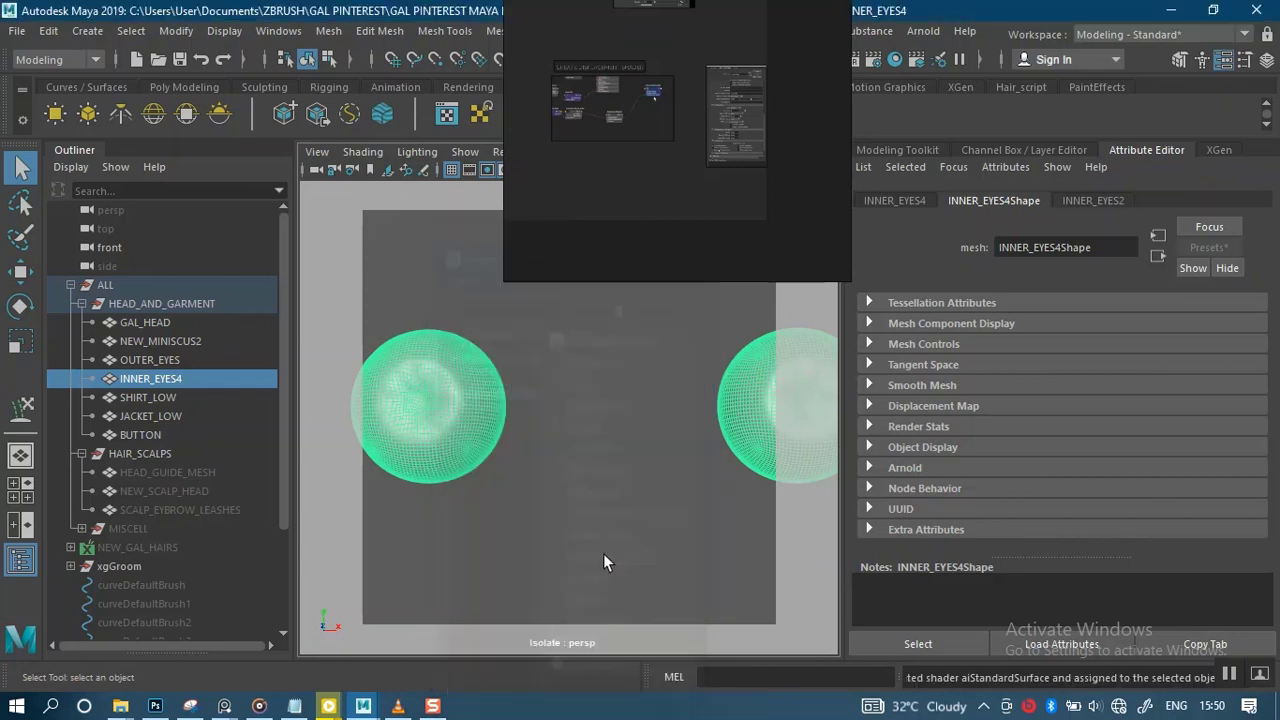
Rename the aiStandardSurface material of INNER_EYES4 to AI_INNER_EYES
{"action": "left_click_drag", "start_coordinate": [1105, 247], "coordinate": [905, 245]}
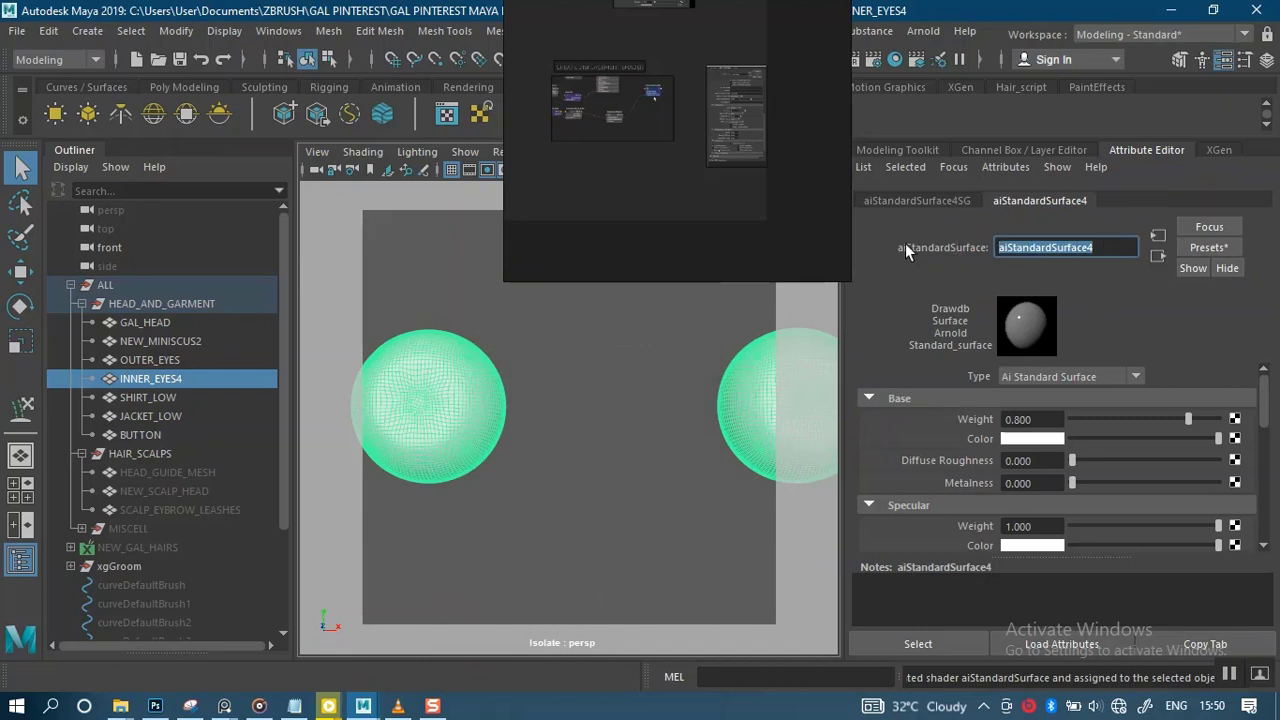
{"action": "type", "text": "AI S"}
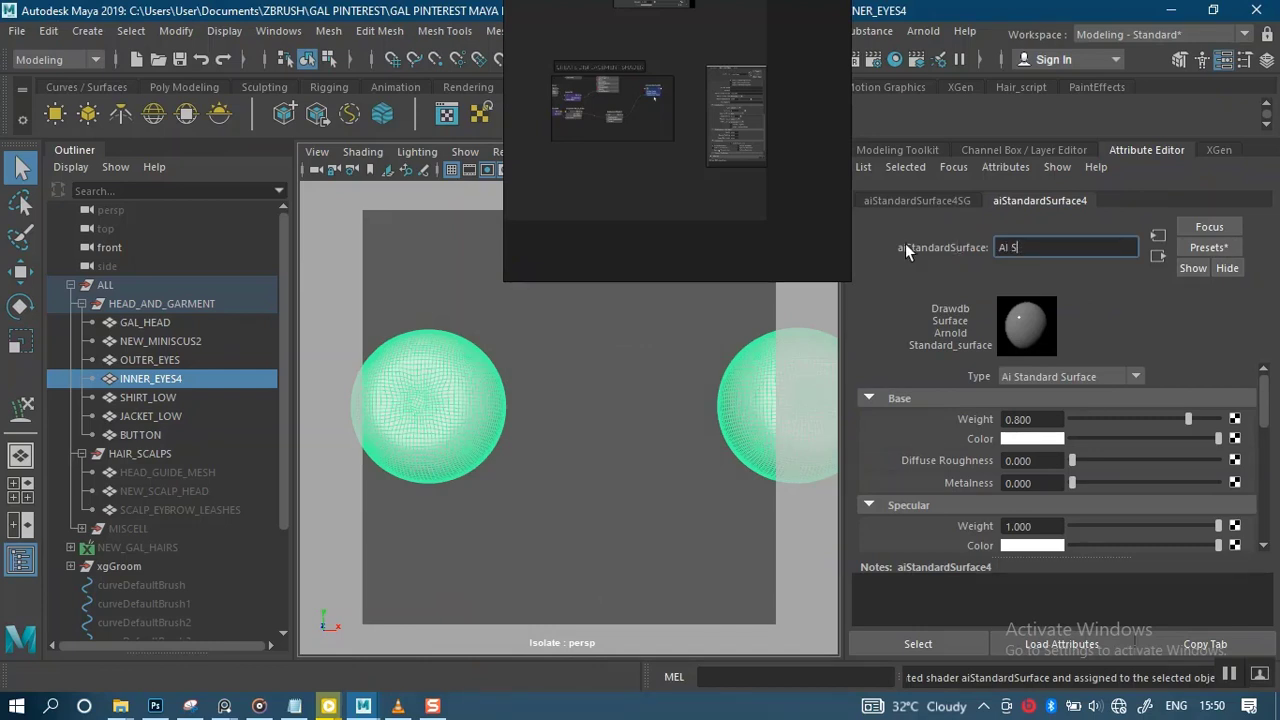
{"action": "key", "text": "BackSpace"}
{"action": "type", "text": "INNER EYES"}
{"action": "key", "text": "Return"}
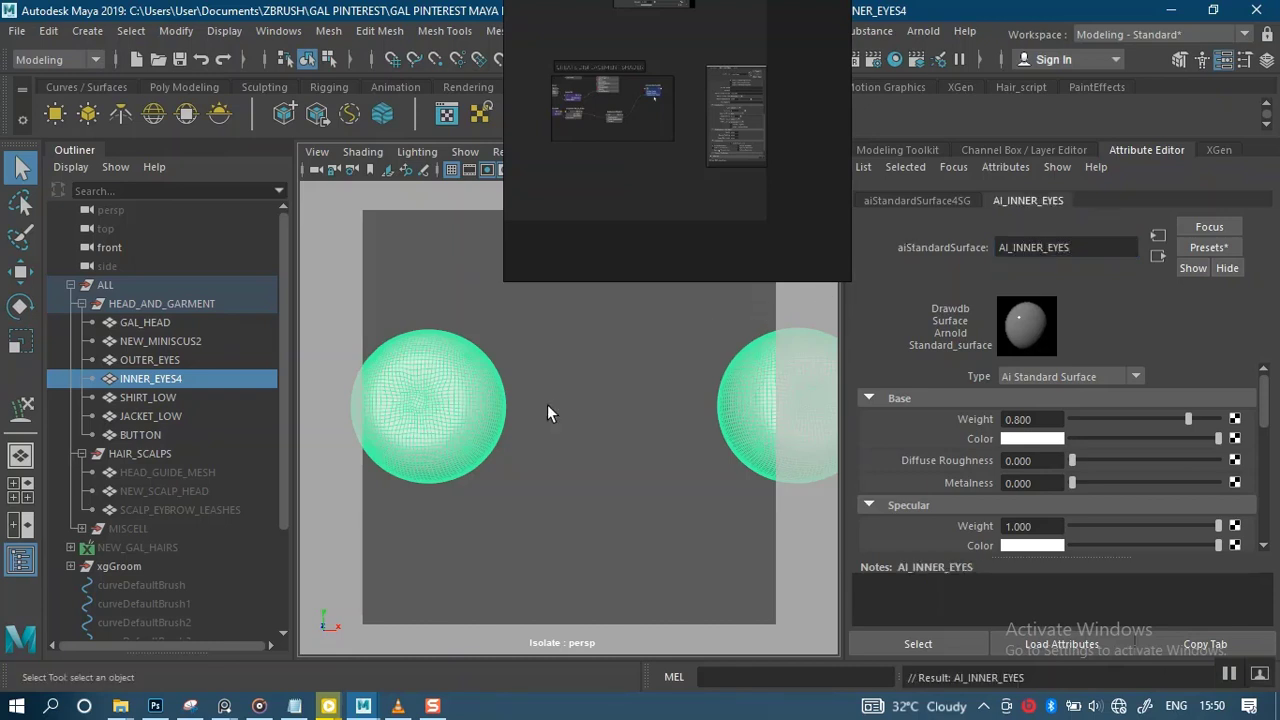
Turn off the viewport isolation and assign a new Arnold aiStandardSurface material to the SHIRT_LOW mesh
{"action": "left_click", "coordinate": [141, 397]}
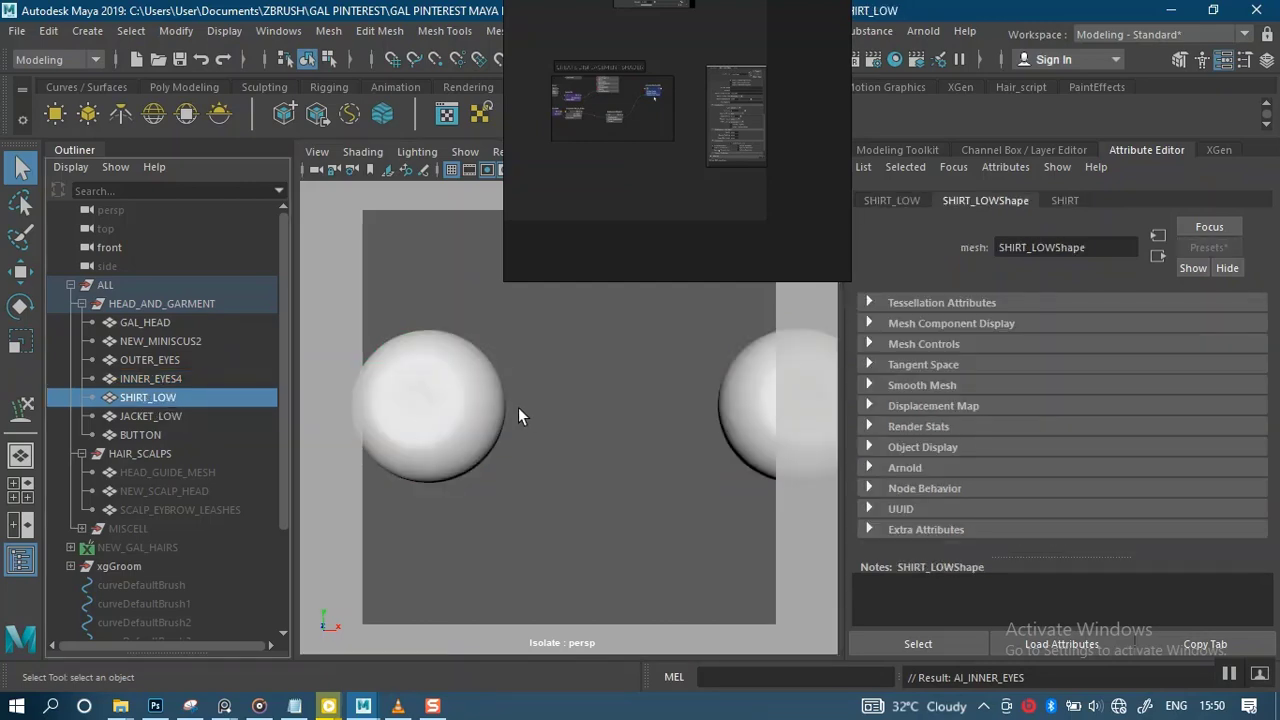
{"action": "key", "text": "ctrl+1"}
{"action": "right_click_drag", "start_coordinate": [566, 495], "coordinate": [480, 334], "text": "alt"}
{"action": "middle_click_drag", "start_coordinate": [531, 443], "coordinate": [499, 317], "text": "alt"}
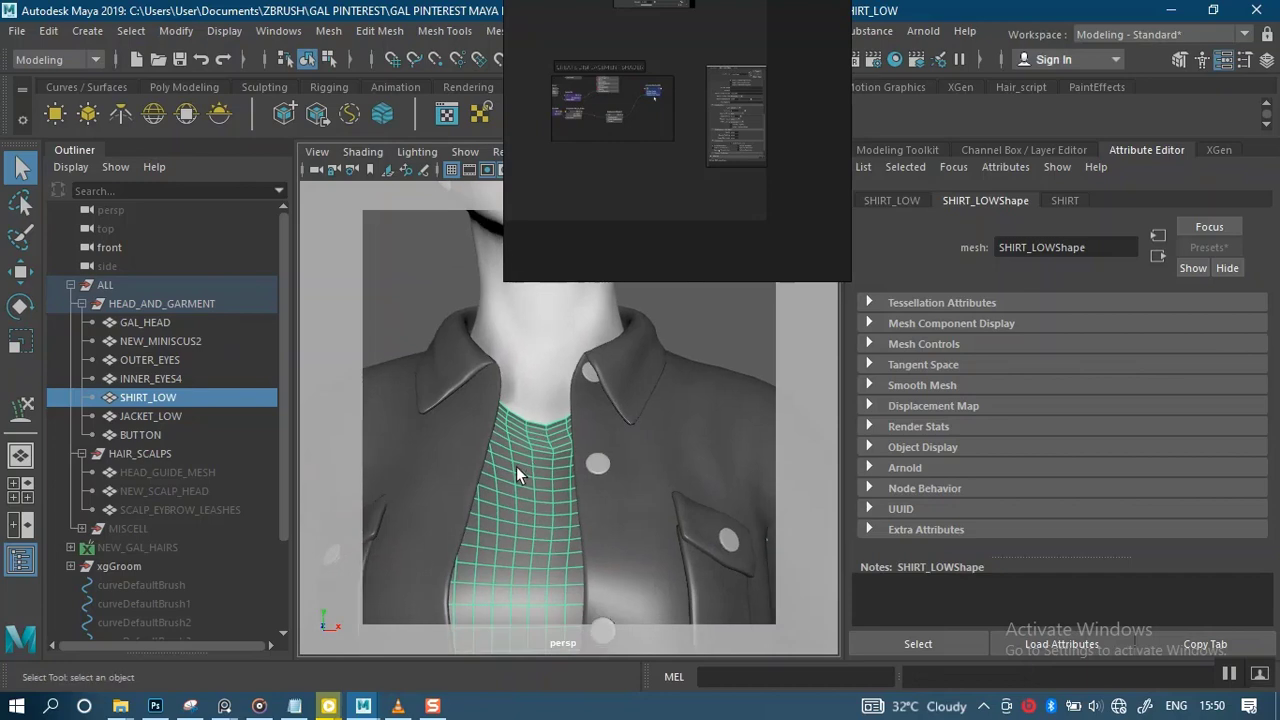
{"action": "middle_click_drag", "start_coordinate": [516, 466], "coordinate": [516, 424], "text": "alt"}
{"action": "right_click_drag", "start_coordinate": [536, 462], "coordinate": [514, 664]}
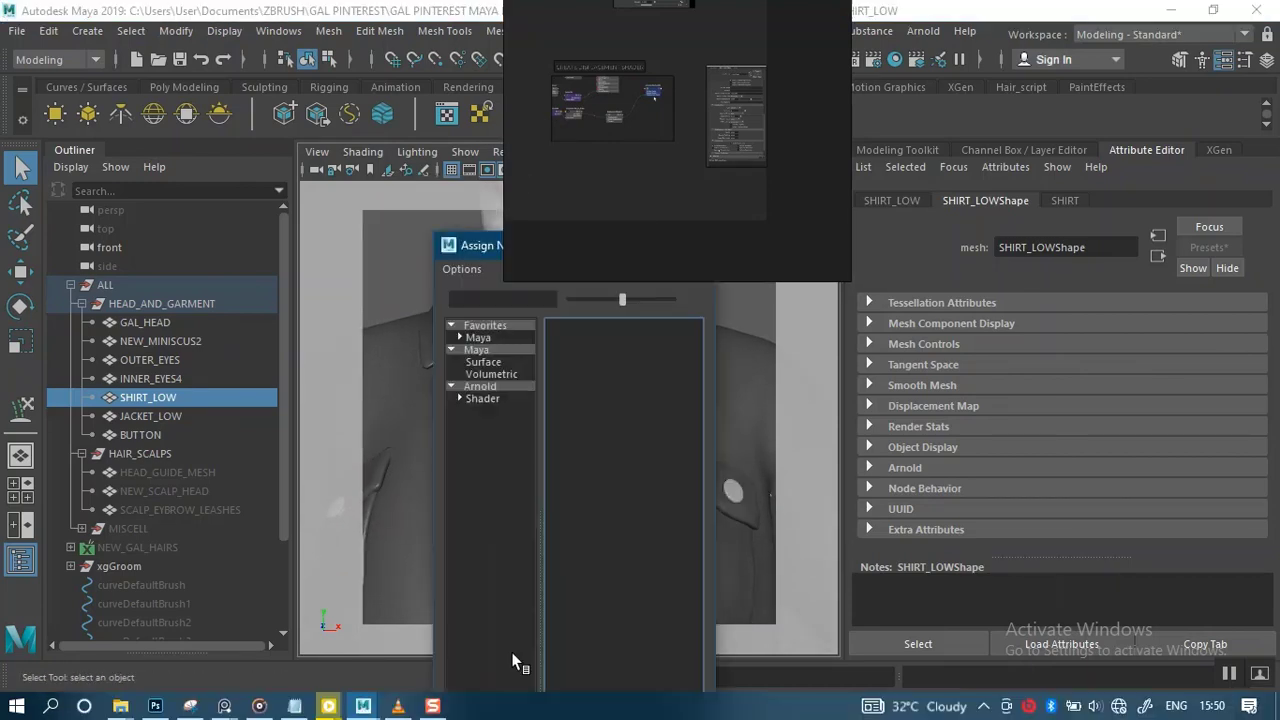
{"action": "left_click", "coordinate": [487, 387]}
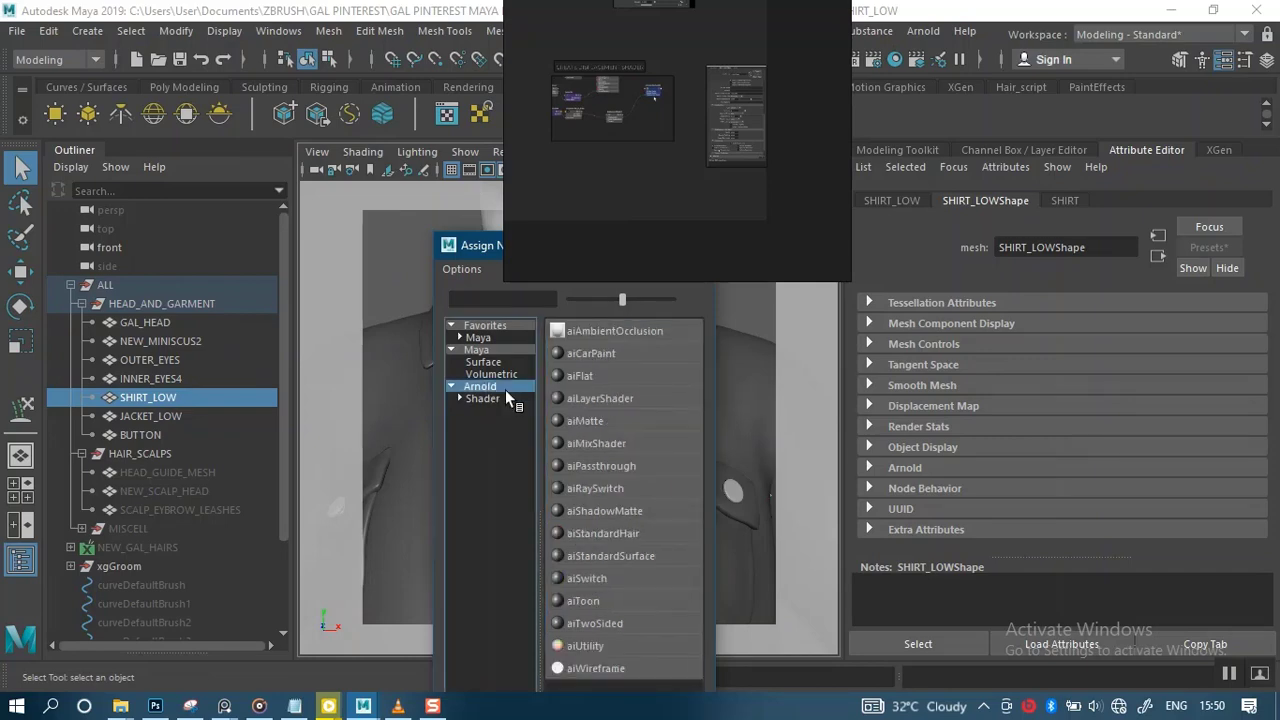
{"action": "left_click", "coordinate": [606, 553]}
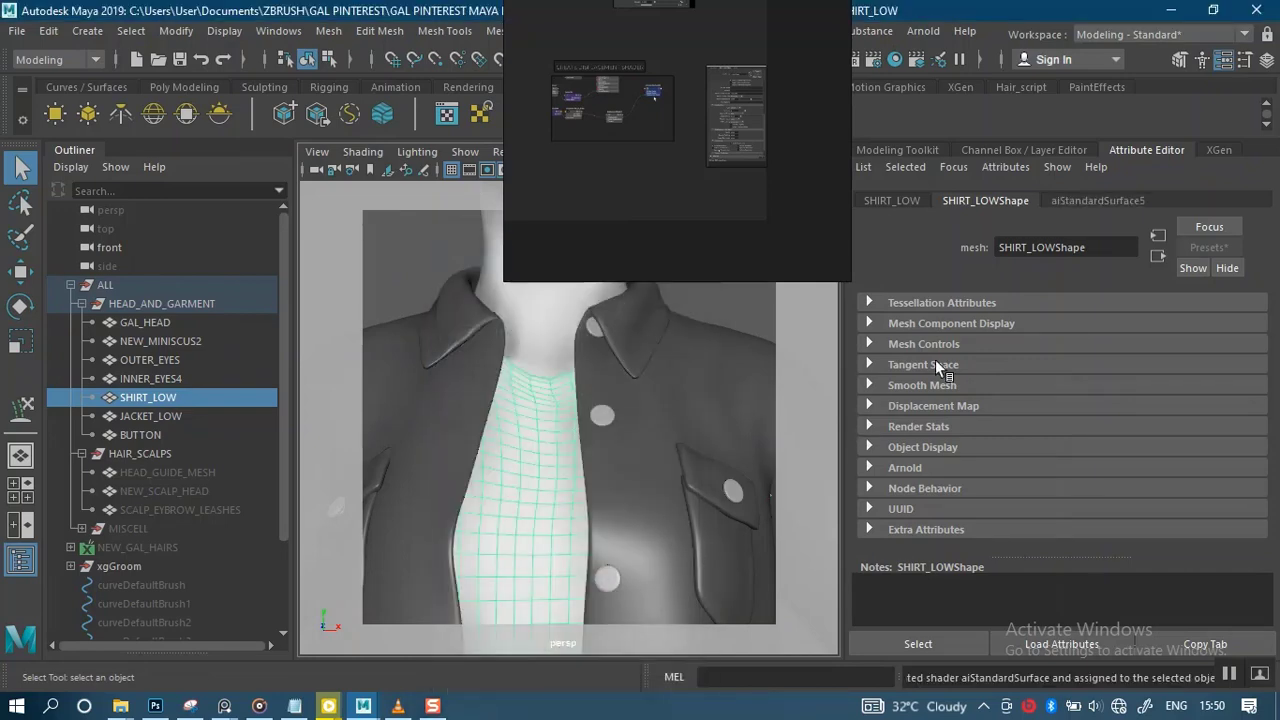
Rename the aiStandardSurface material of SHIRT_LOW to AI_SHIRT
{"action": "double_click", "coordinate": [1104, 247]}
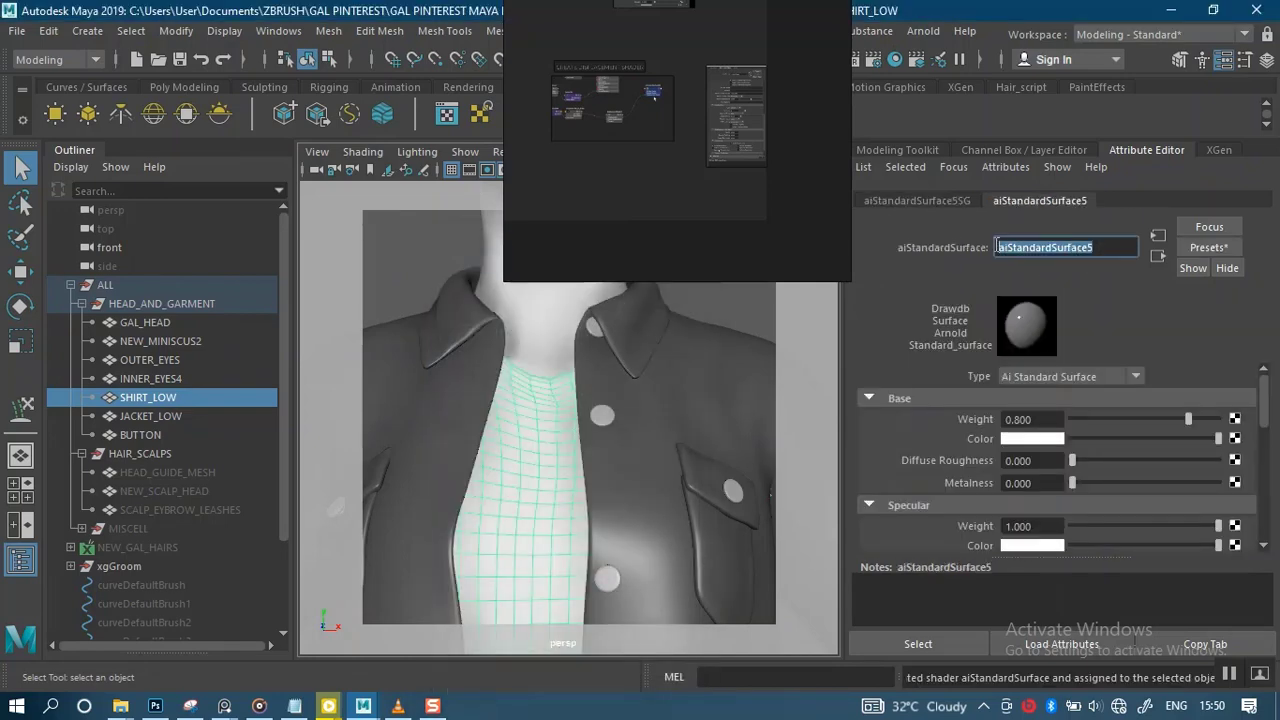
{"action": "type", "text": "AI"}
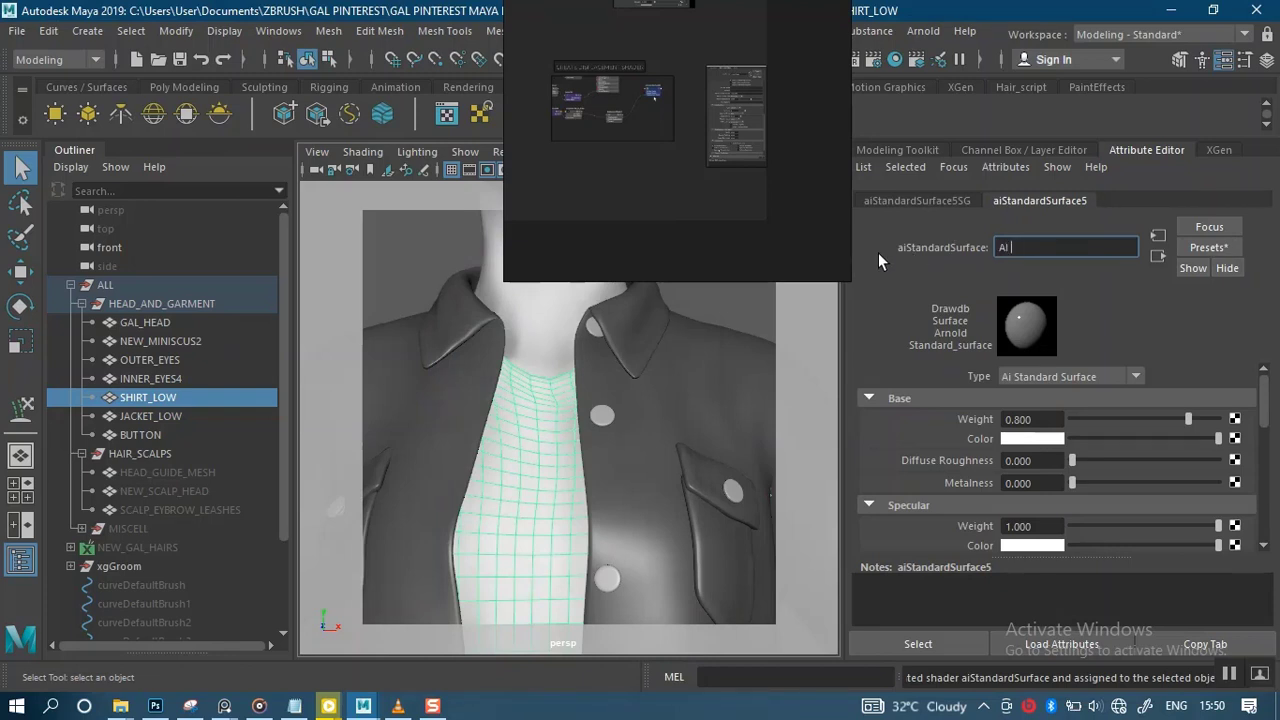
{"action": "type", "text": " SHIRT"}
{"action": "key", "text": "Return"}
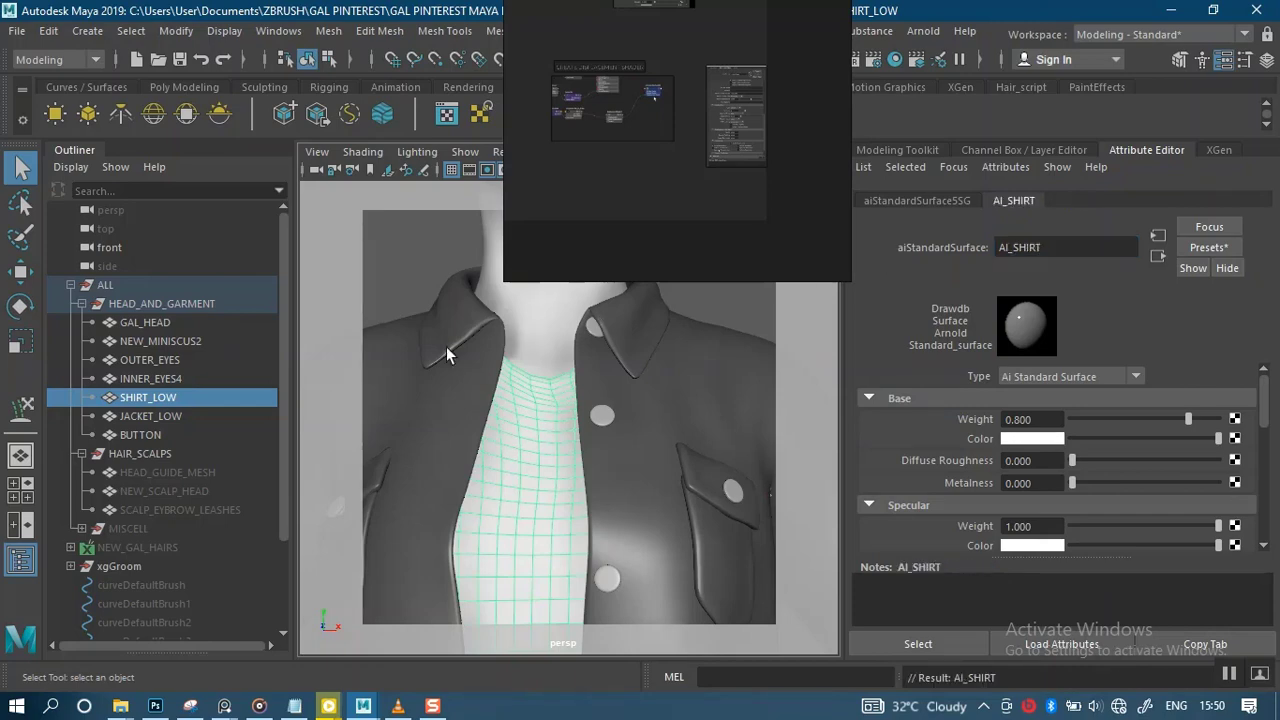
Assign a new Arnold aiStandardSurface material to the JACKET_LOW mesh
{"action": "left_click", "coordinate": [169, 415]}
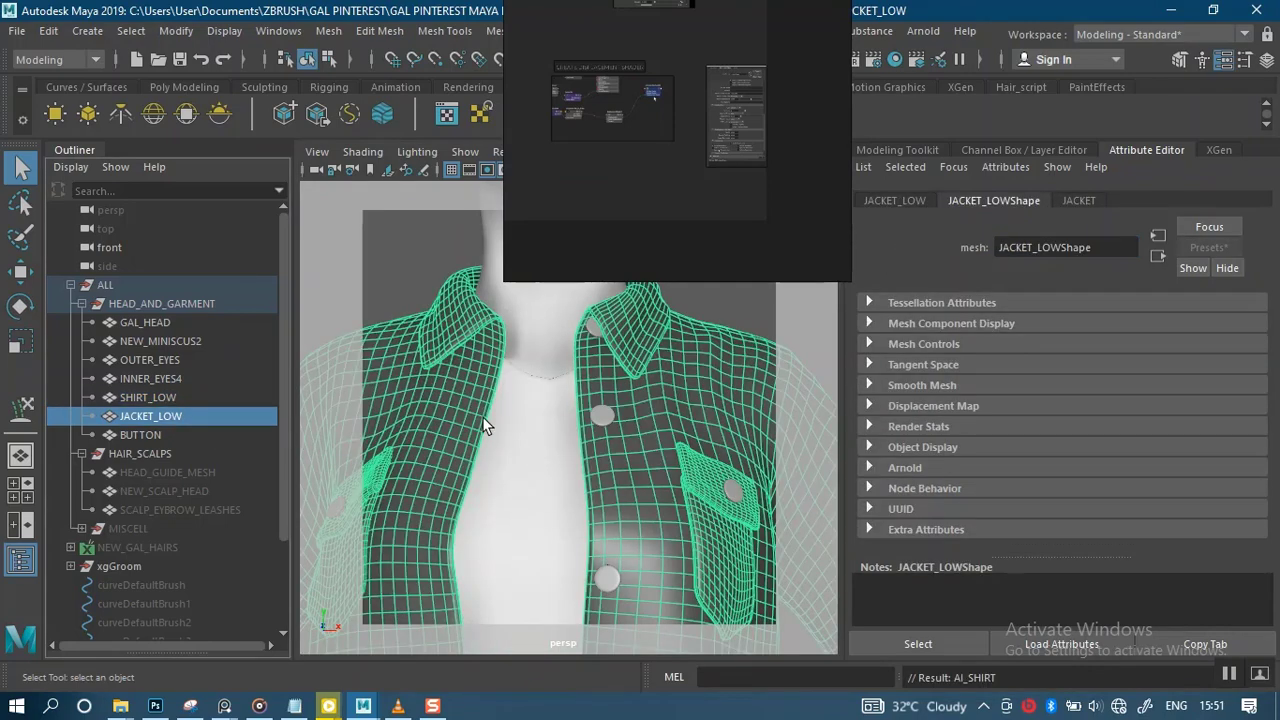
{"action": "right_click", "coordinate": [439, 412]}
{"action": "left_click", "coordinate": [414, 664]}
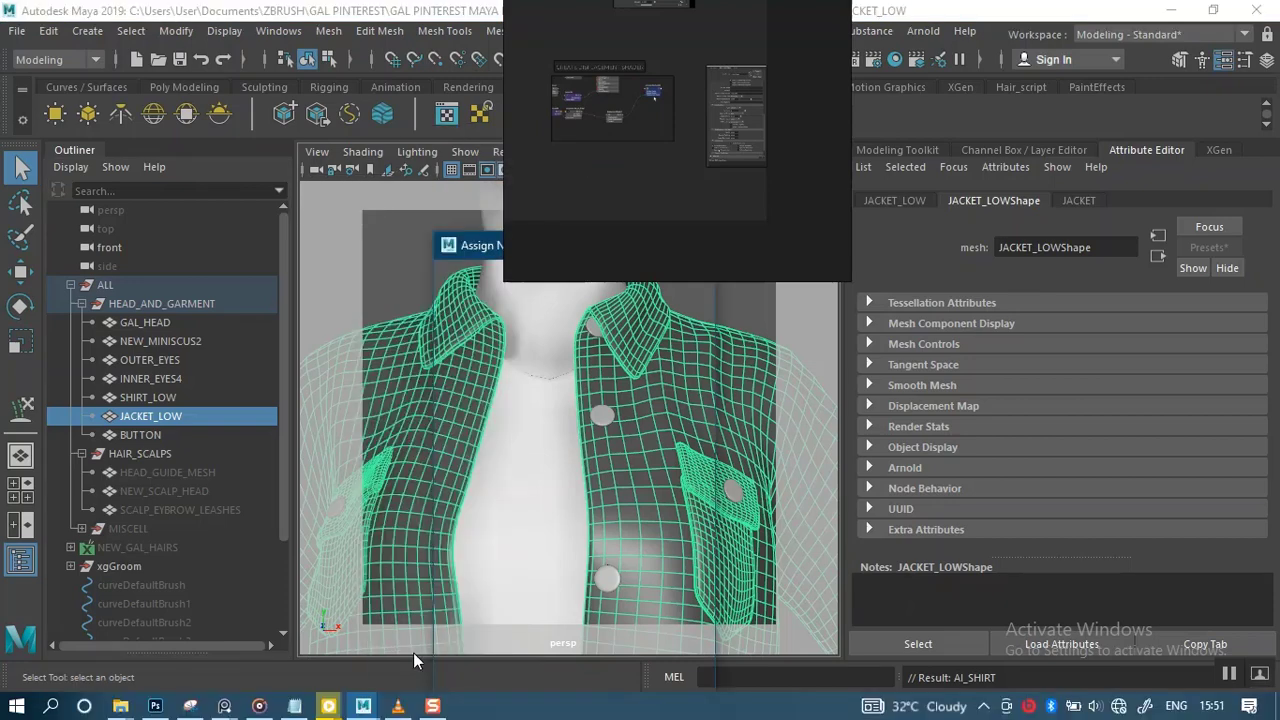
{"action": "left_click", "coordinate": [480, 386]}
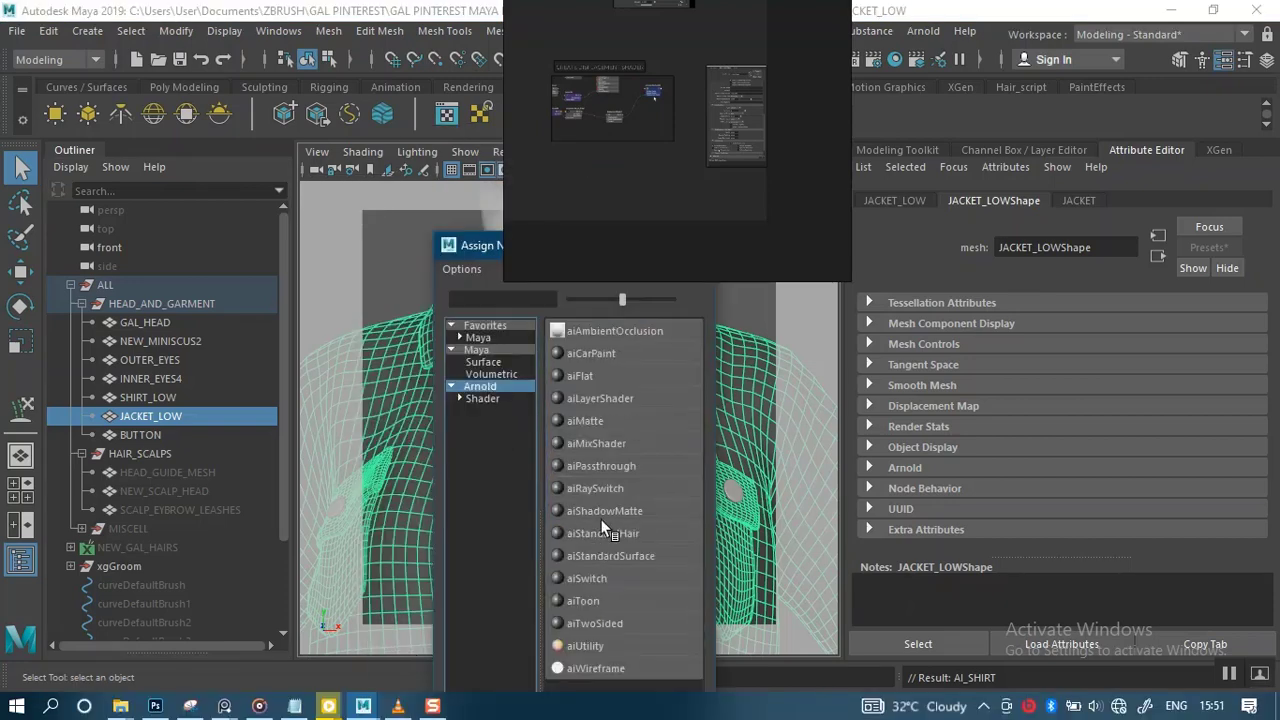
{"action": "left_click", "coordinate": [598, 555]}
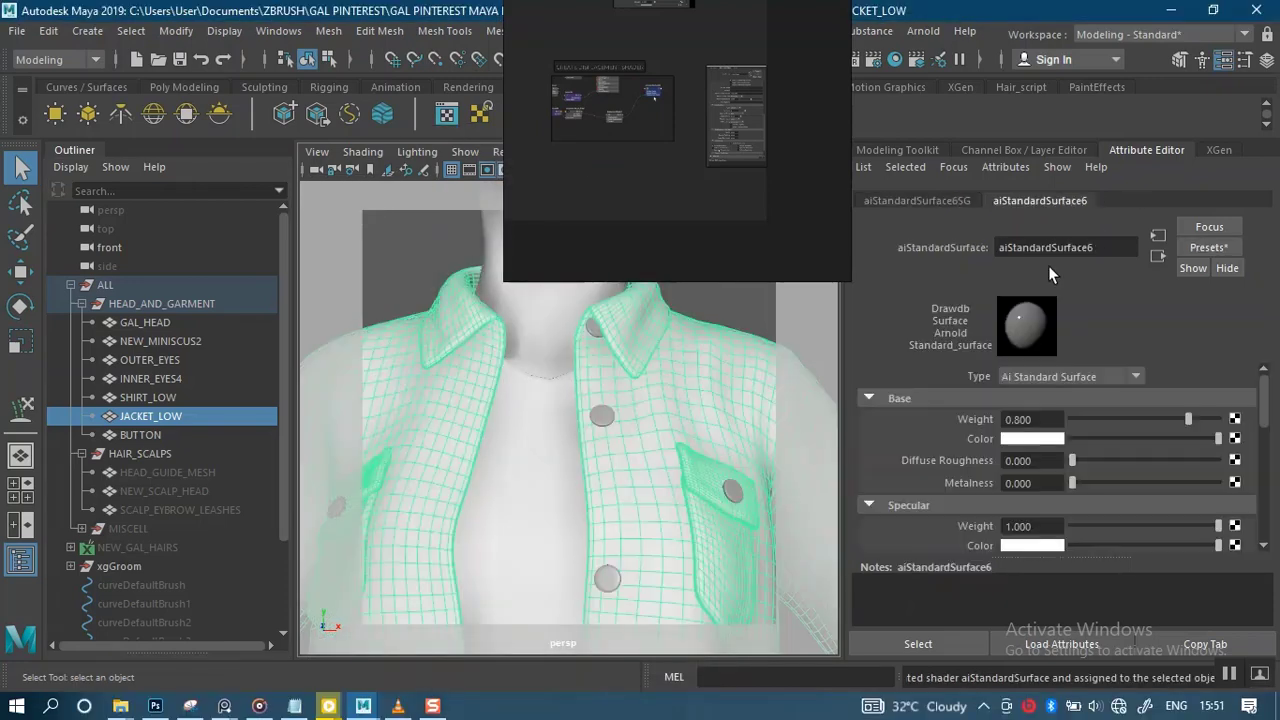
Rename the aiStandardSurface material of JACKET_LOW to AI_JEAN_JACKET
{"action": "double_click", "coordinate": [1110, 249]}
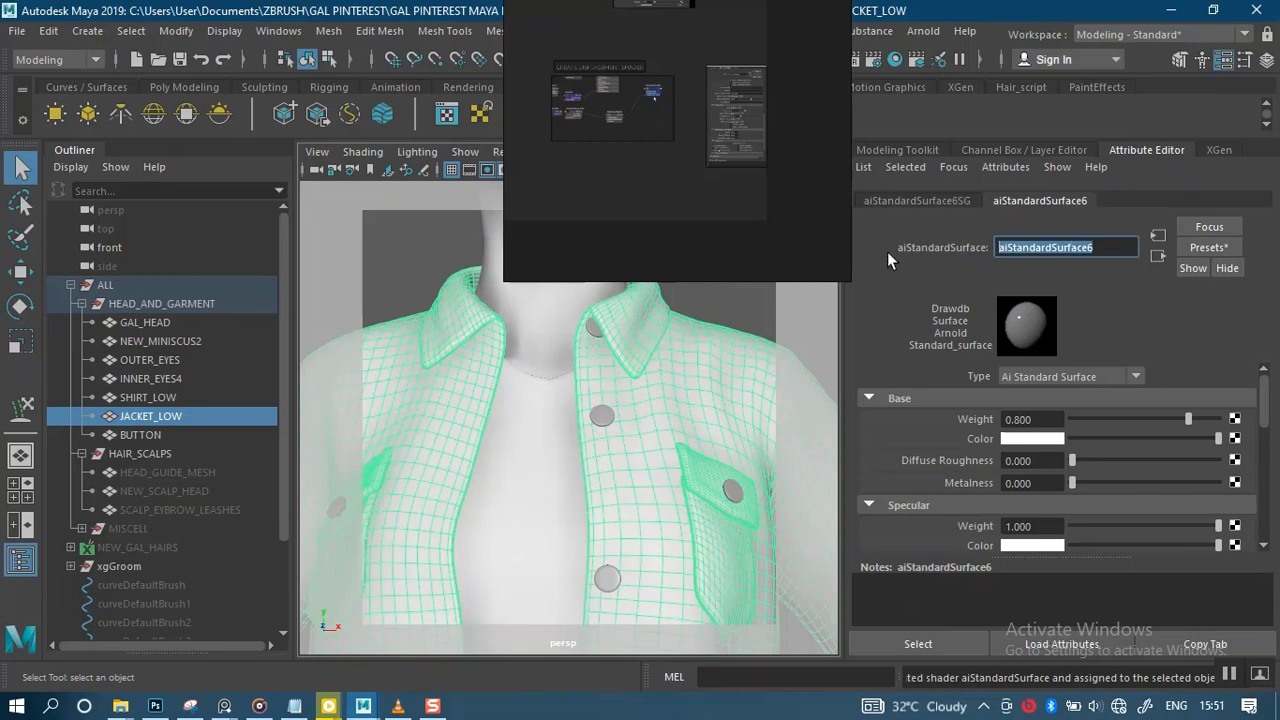
{"action": "type", "text": "AI JAC"}
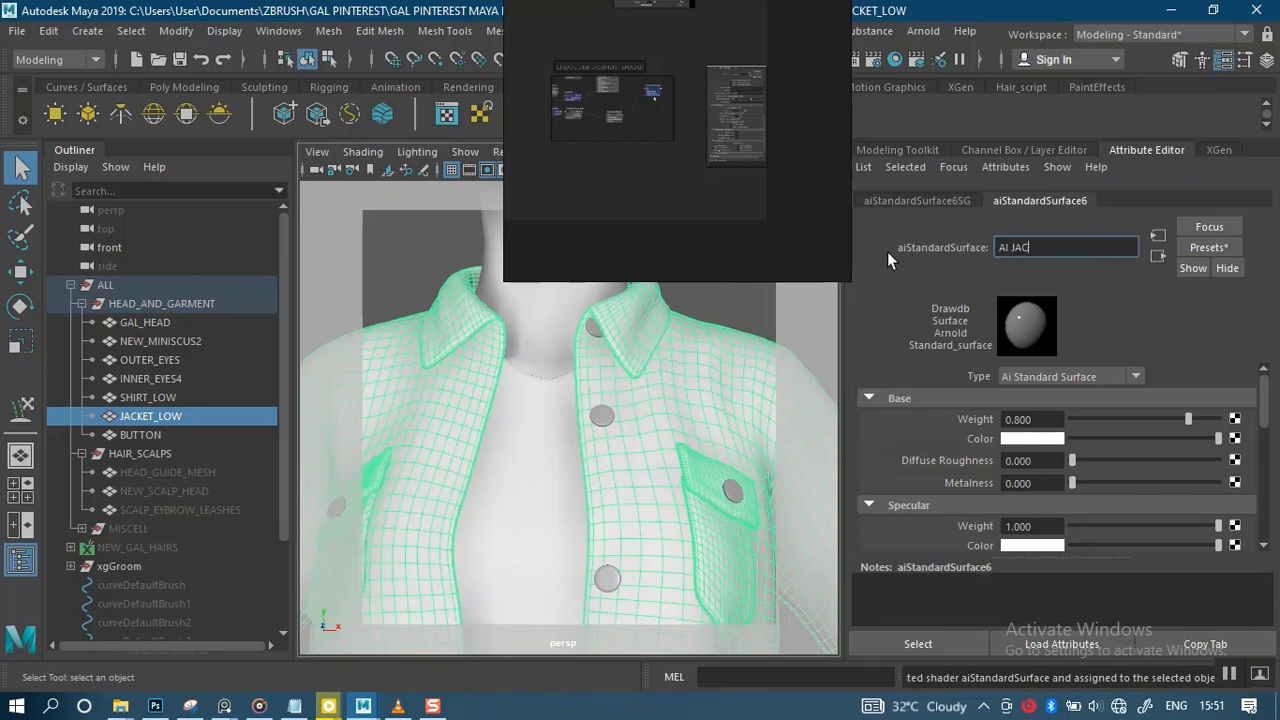
{"action": "type", "text": "KET"}
{"action": "key", "text": "ctrl+Left"}
{"action": "type", "text": "JEAN"}
{"action": "key", "text": "Return"}
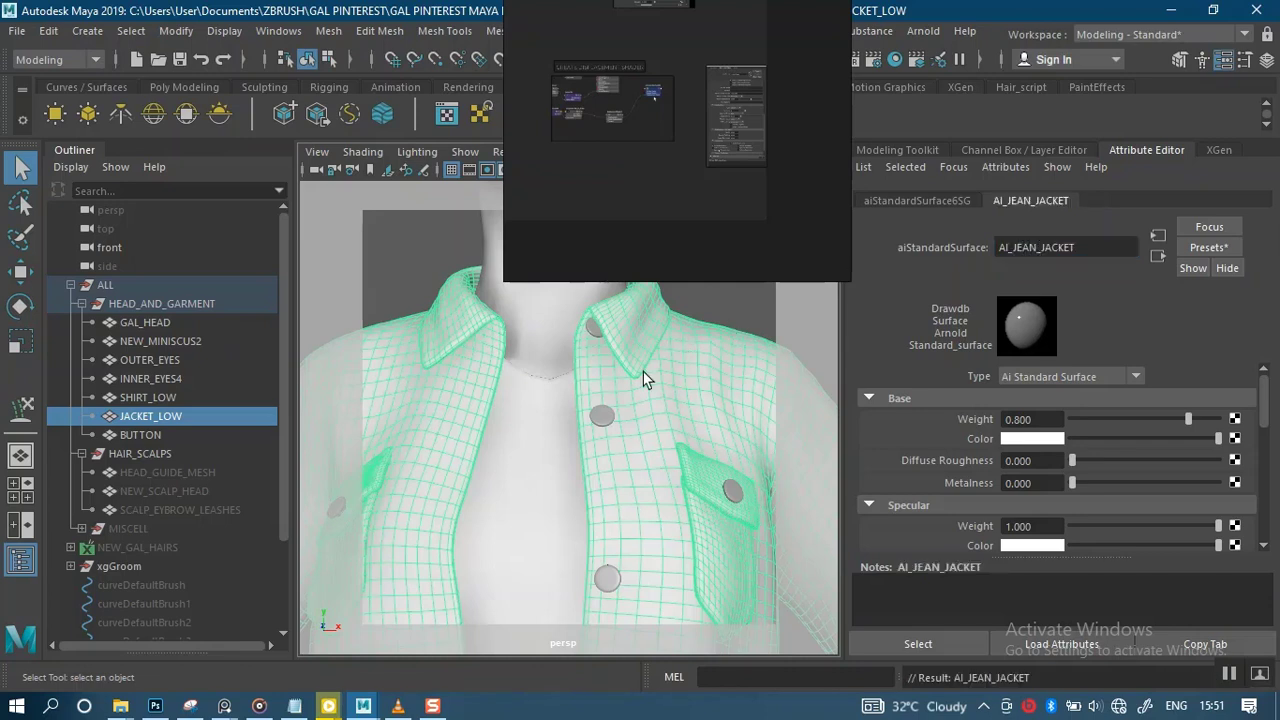
Assign a new Arnold aiStandardSurface material to the BUTTON mesh
{"action": "left_click", "coordinate": [158, 436]}
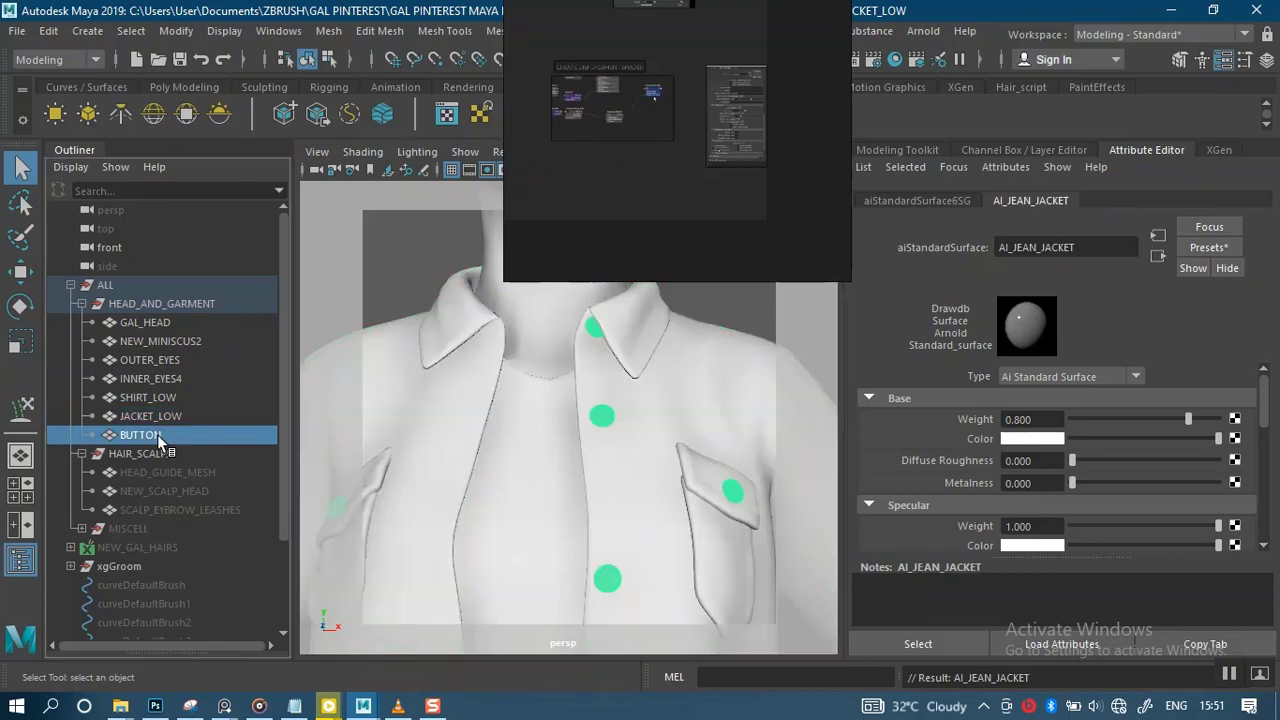
{"action": "right_click_drag", "start_coordinate": [600, 420], "coordinate": [562, 665]}
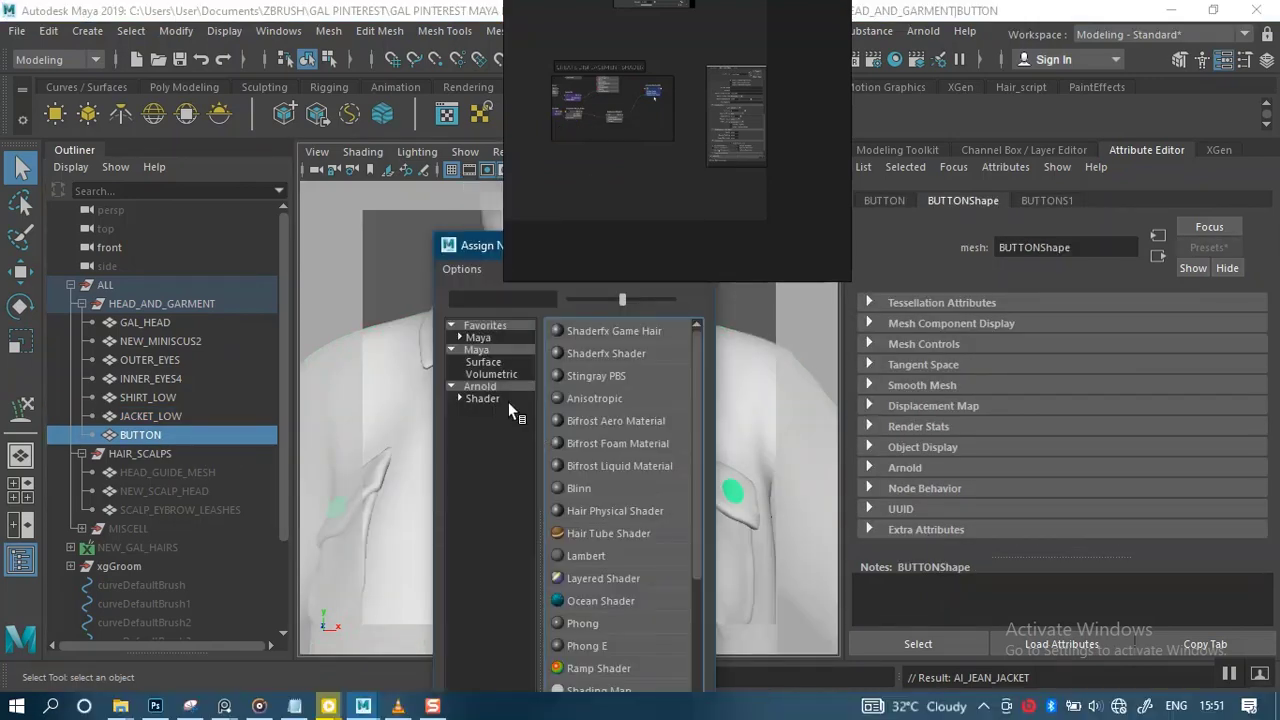
{"action": "left_click", "coordinate": [482, 386]}
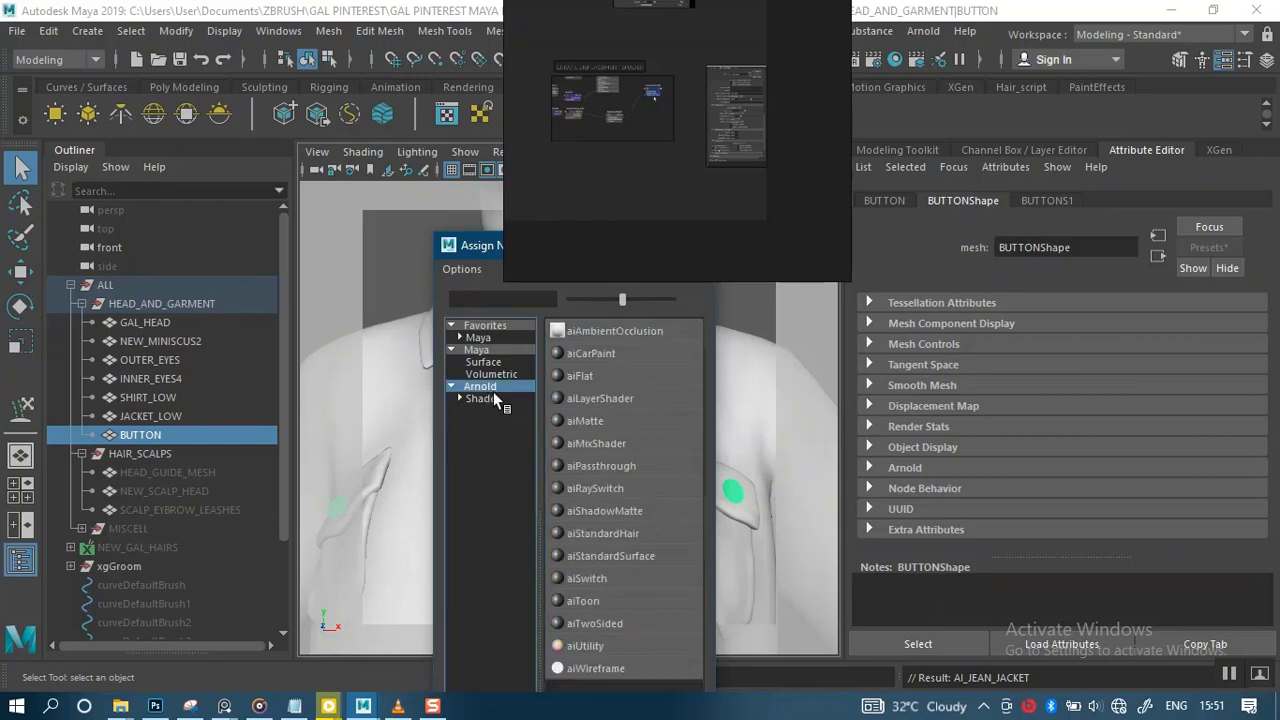
{"action": "left_click", "coordinate": [607, 557]}
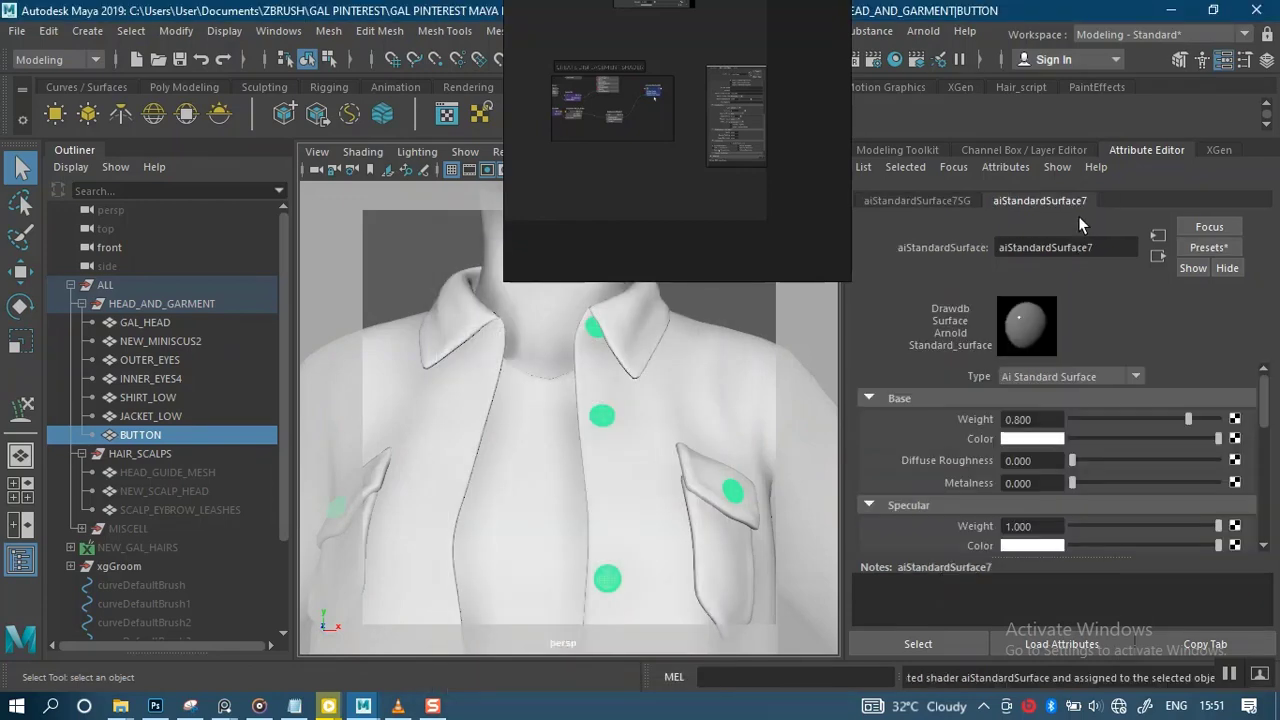
Rename the aiStandardSurface material of BUTTON to AI_BUTTONS
{"action": "double_click", "coordinate": [1098, 247]}
{"action": "type", "text": "Ai"}
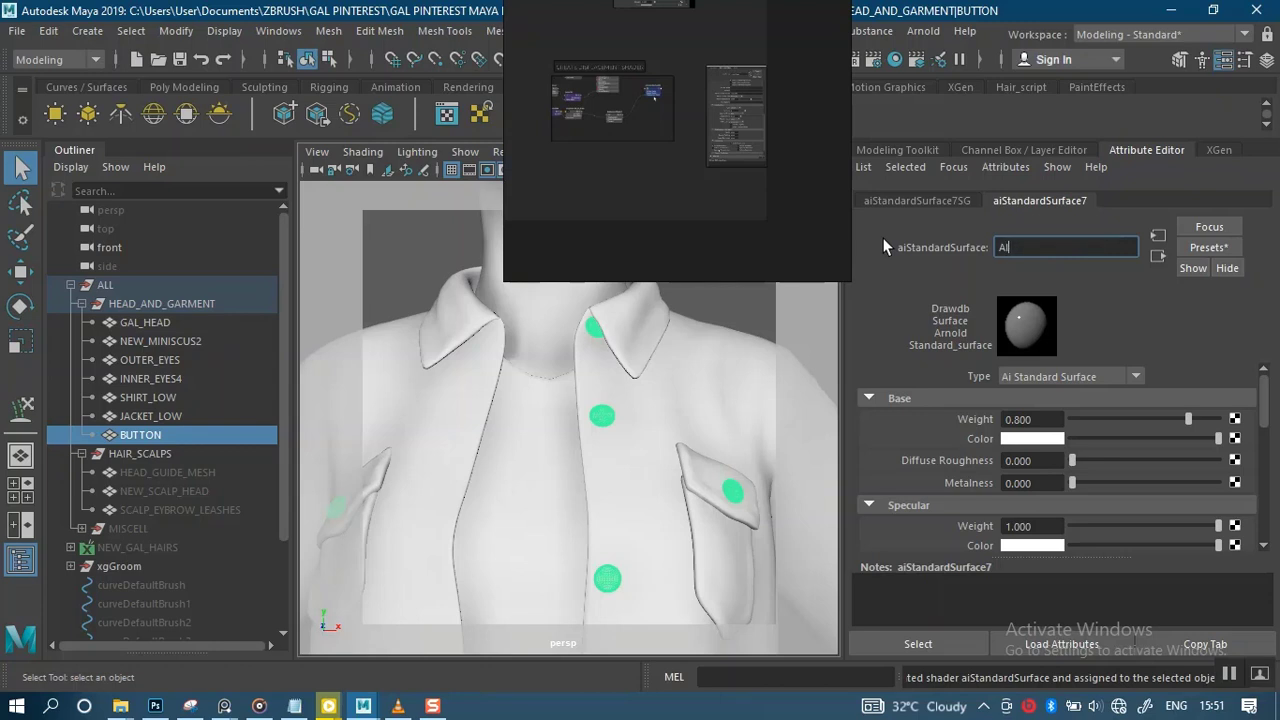
{"action": "type", "text": " BUTTONS"}
{"action": "key", "text": "Return"}
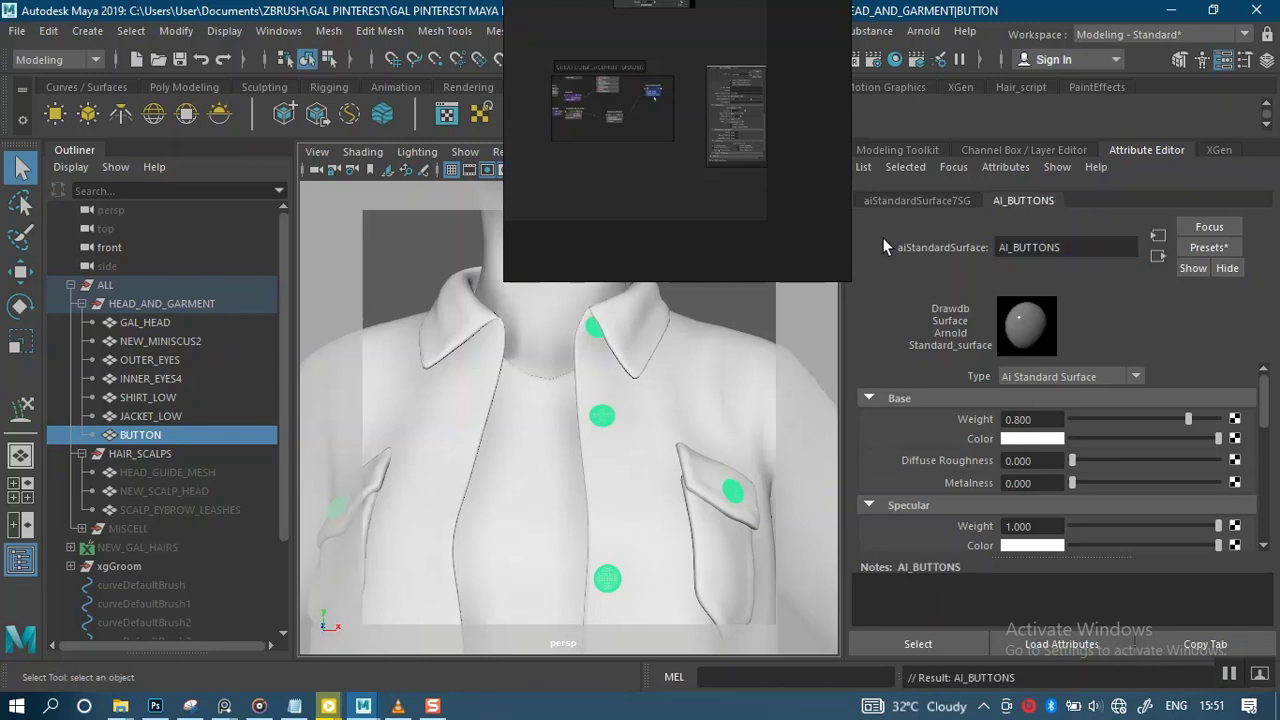
Deselect everything and return the perspective view to the saved front_cam bookmark
{"action": "left_click", "coordinate": [405, 253]}
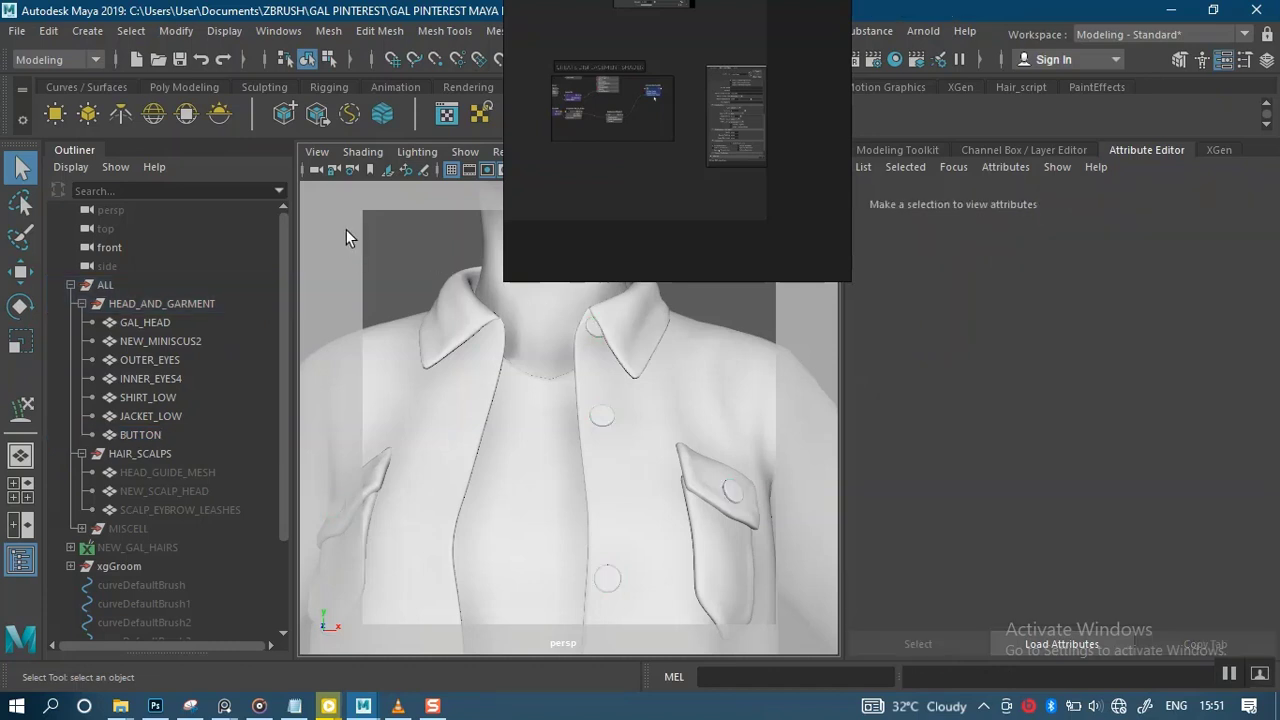
{"action": "left_click", "coordinate": [320, 155]}
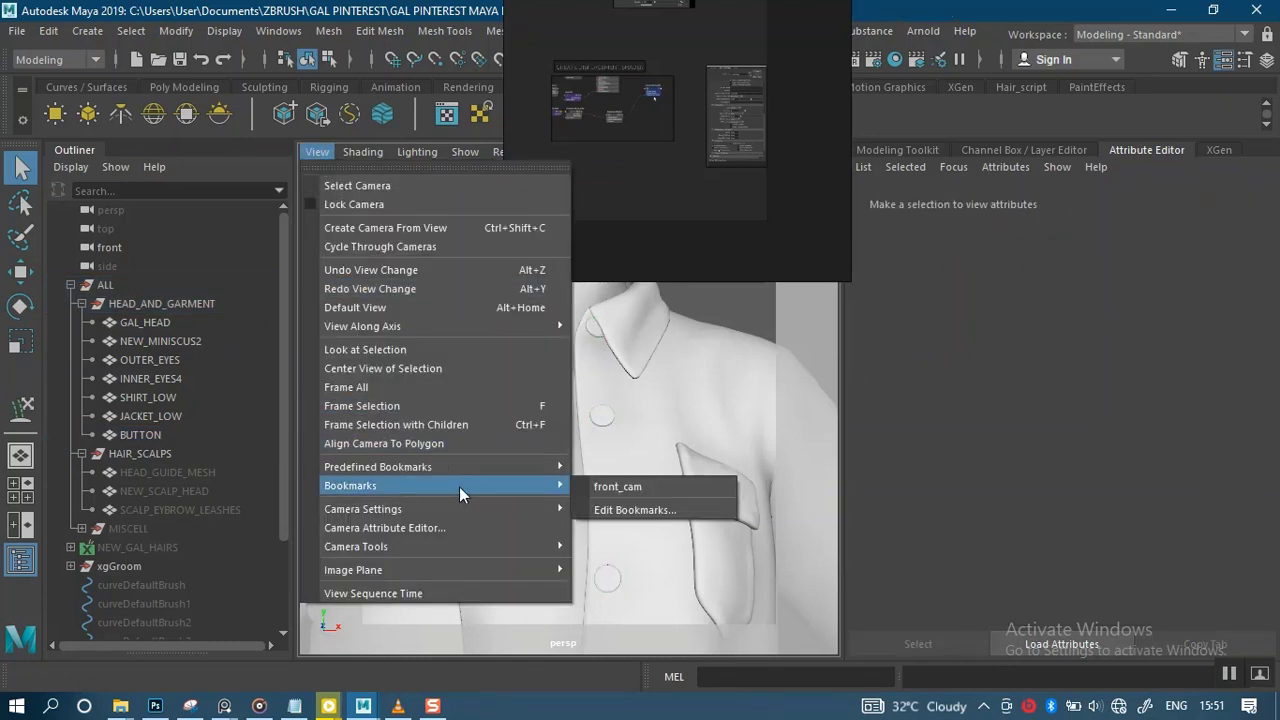
{"action": "mouse_move", "coordinate": [545, 485]}
{"action": "left_click", "coordinate": [610, 487]}
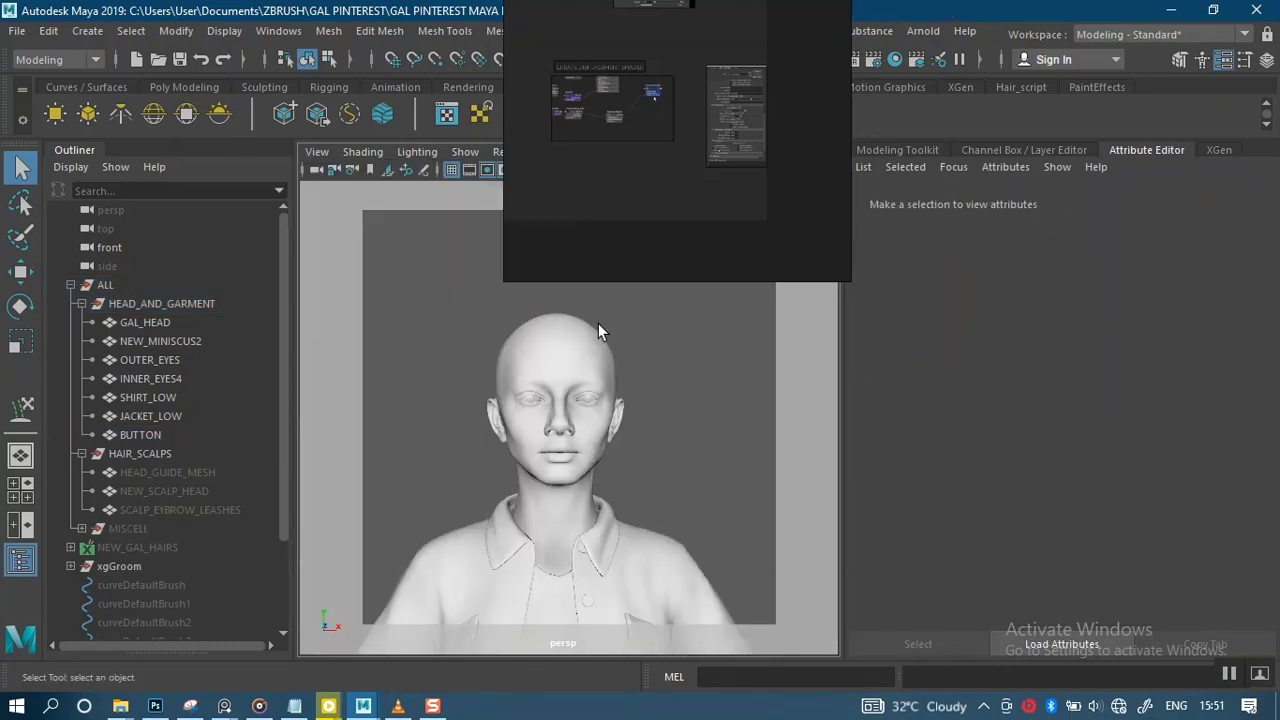
Move the floating reference board clear of the viewport, the Outliner and the Arnold light tools
{"action": "right_click_drag", "start_coordinate": [665, 188], "coordinate": [107, 200]}
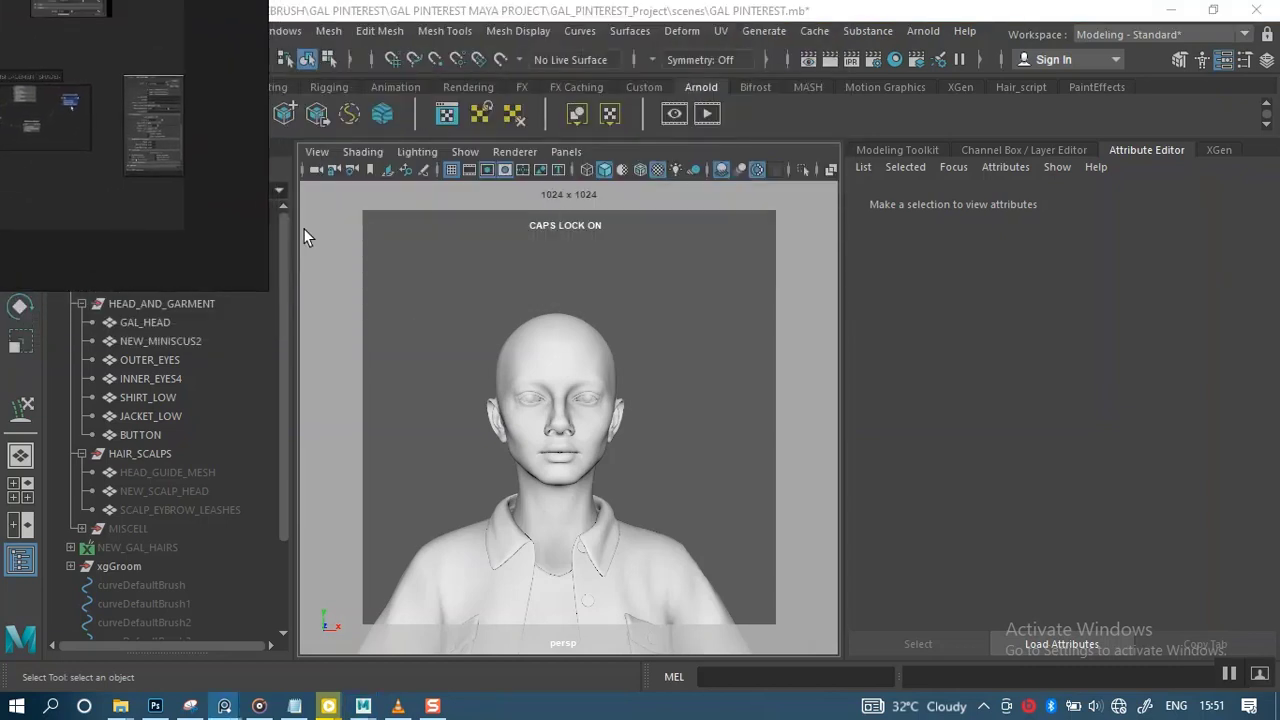
{"action": "right_click_drag", "start_coordinate": [196, 190], "coordinate": [191, 448]}
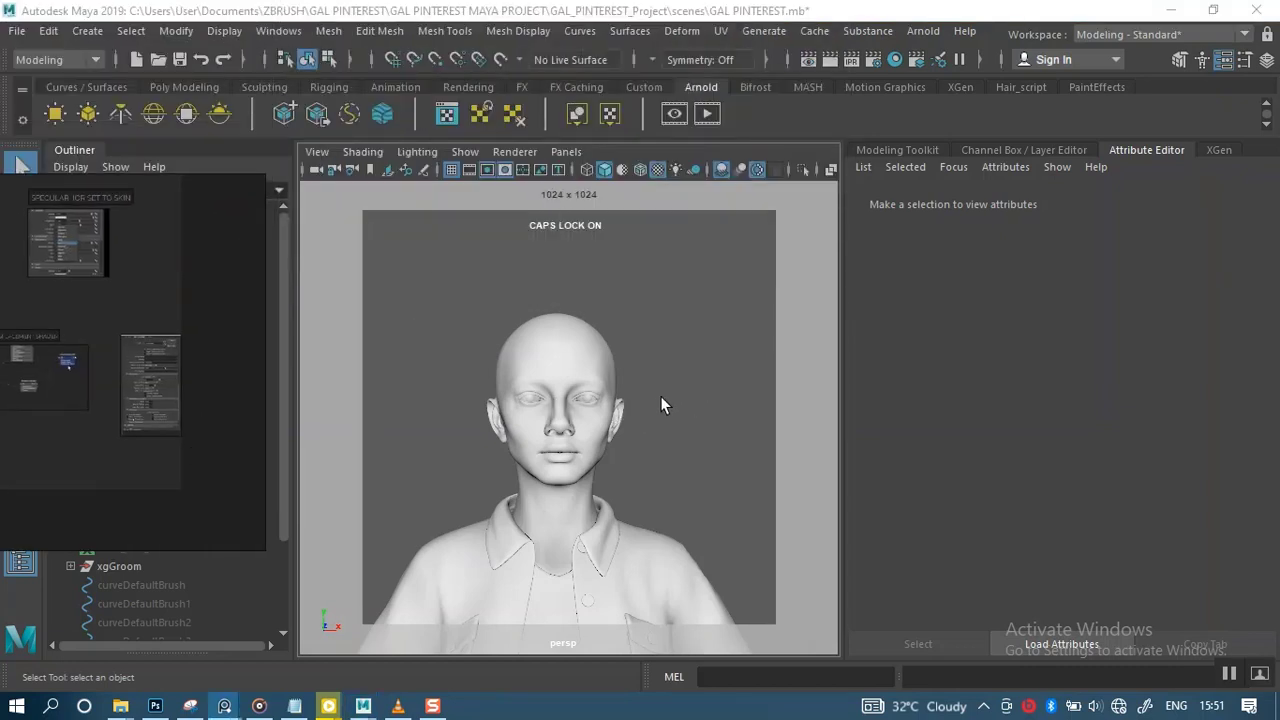
{"action": "left_click", "coordinate": [659, 391]}
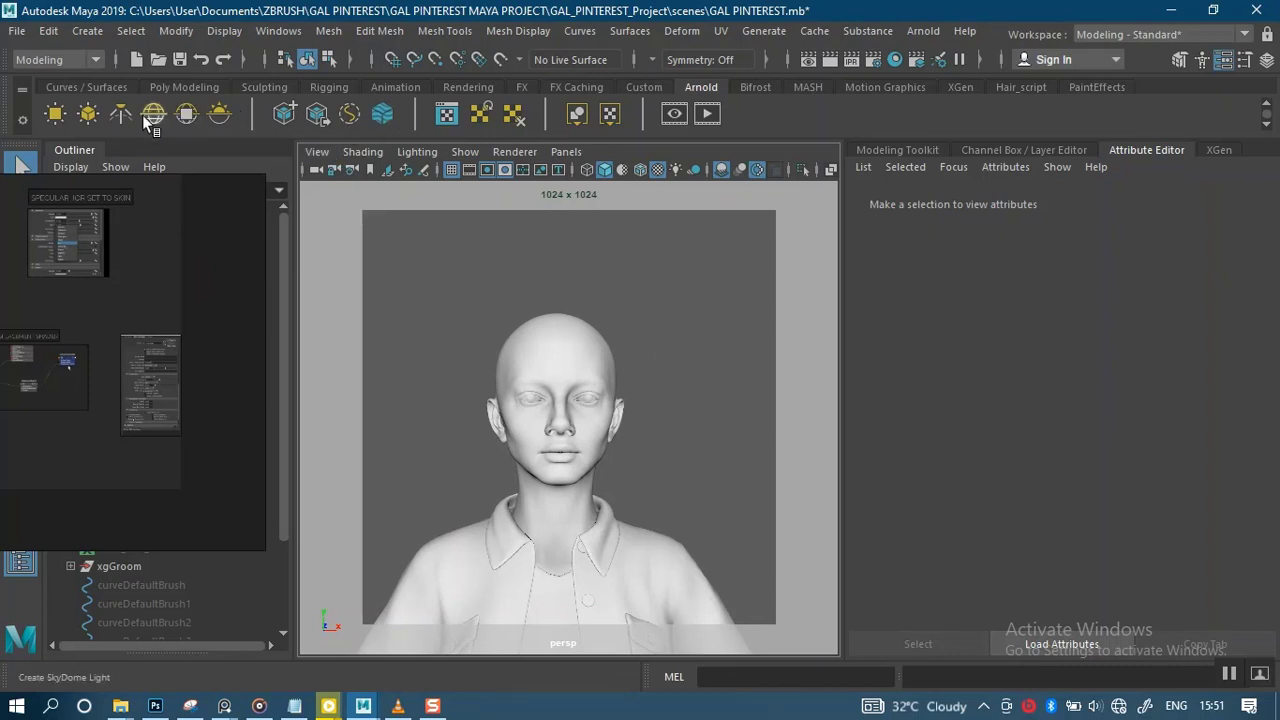
{"action": "right_click_drag", "start_coordinate": [140, 290], "coordinate": [1022, 15]}
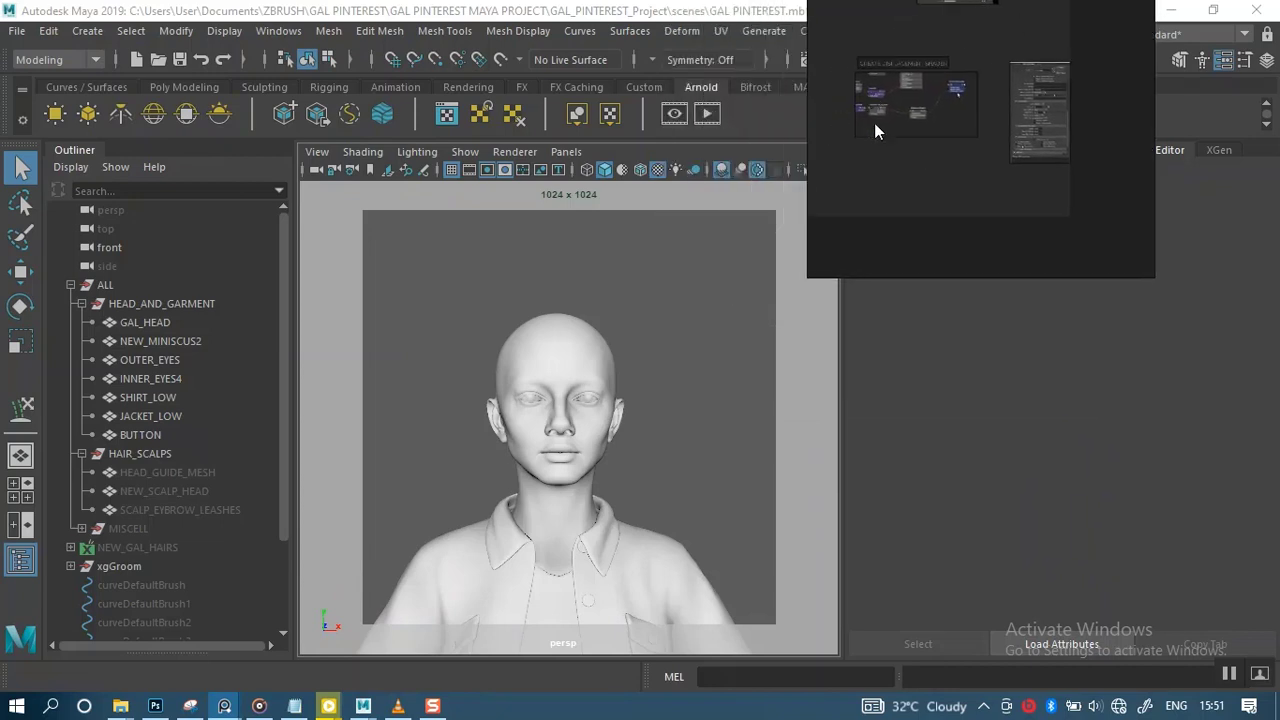
{"action": "right_click_drag", "start_coordinate": [874, 123], "coordinate": [912, 104]}
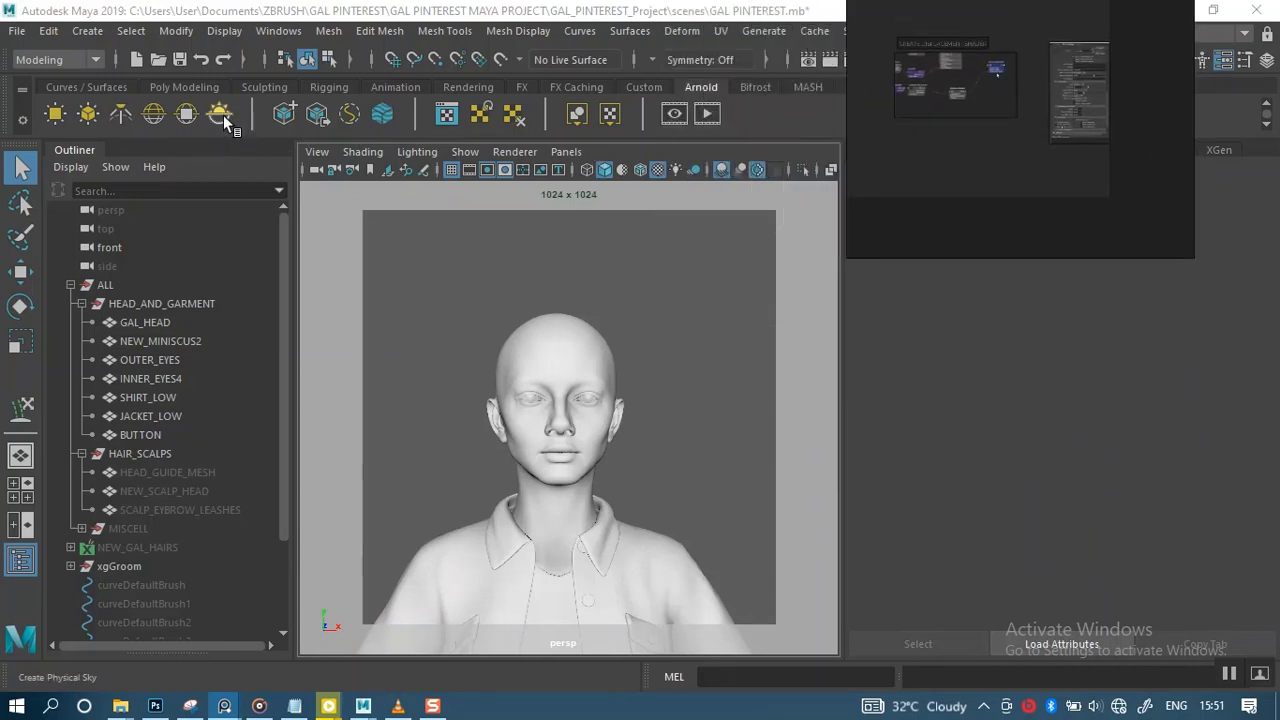
Create an Arnold SkyDome light and map a File texture to its color
{"action": "left_click", "coordinate": [150, 113]}
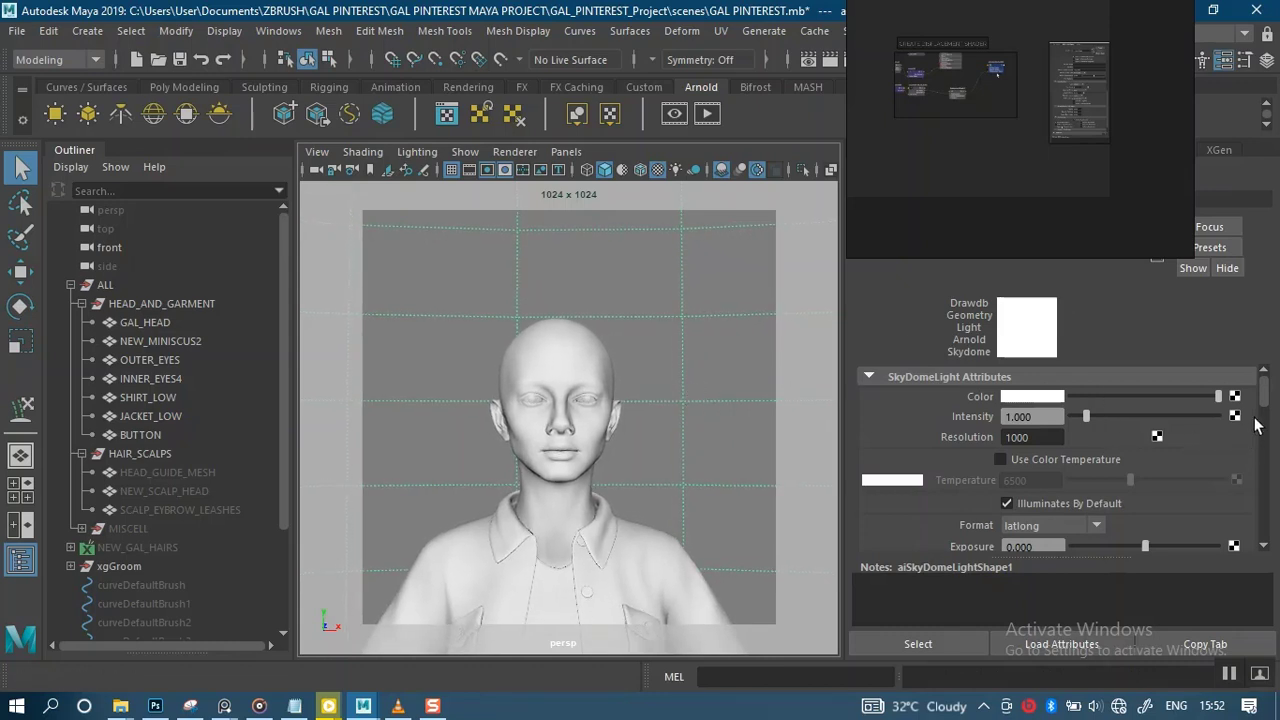
{"action": "mouse_move", "coordinate": [1265, 400]}
{"action": "left_mouse_down"}
{"action": "mouse_move", "coordinate": [1266, 434]}
{"action": "mouse_move", "coordinate": [1270, 404]}
{"action": "left_mouse_up"}
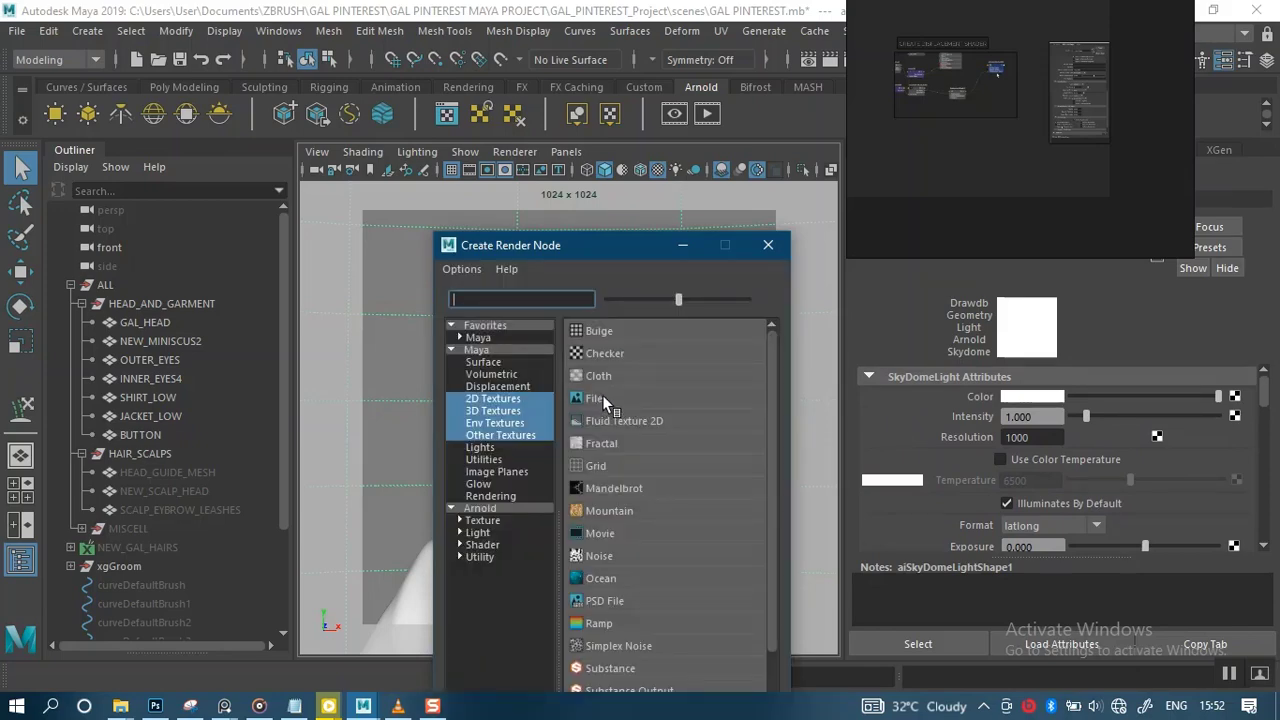
{"action": "left_click", "coordinate": [598, 398]}
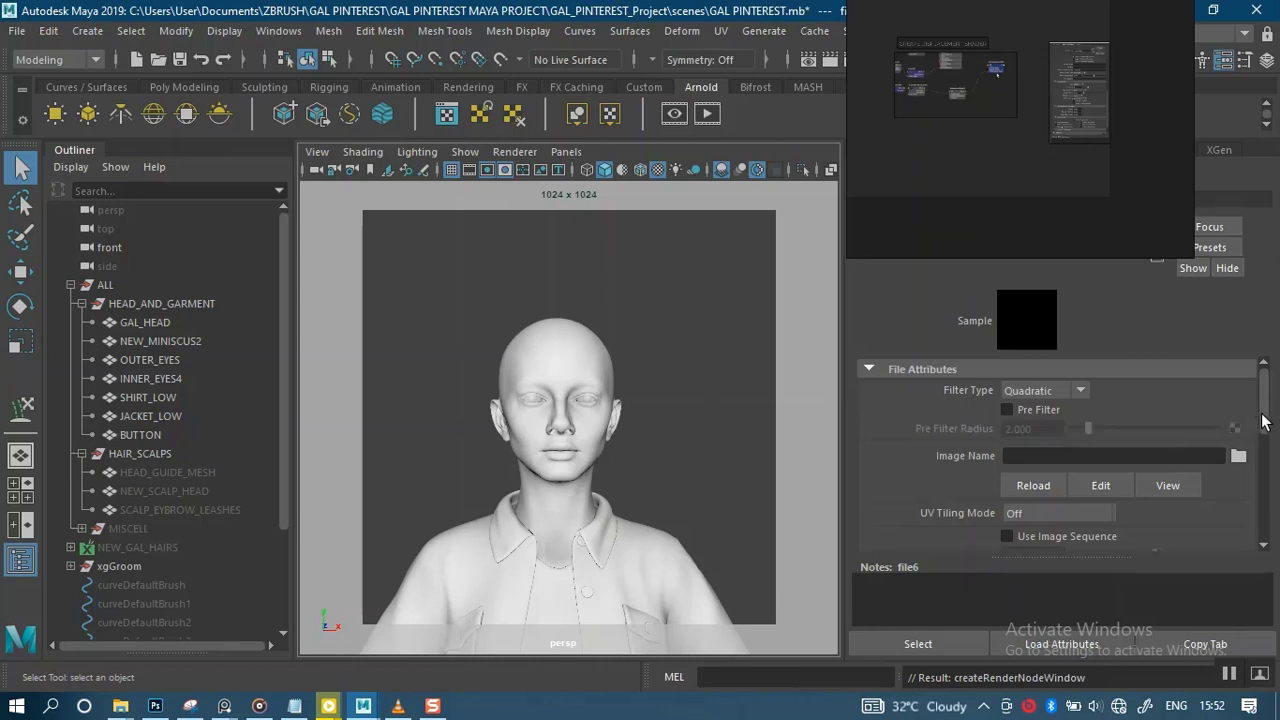
Start choosing the file texture's image, and copy the path of Substance Painter's environments\Interior folder from File Explorer
{"action": "left_click_drag", "start_coordinate": [1264, 412], "coordinate": [1265, 445]}
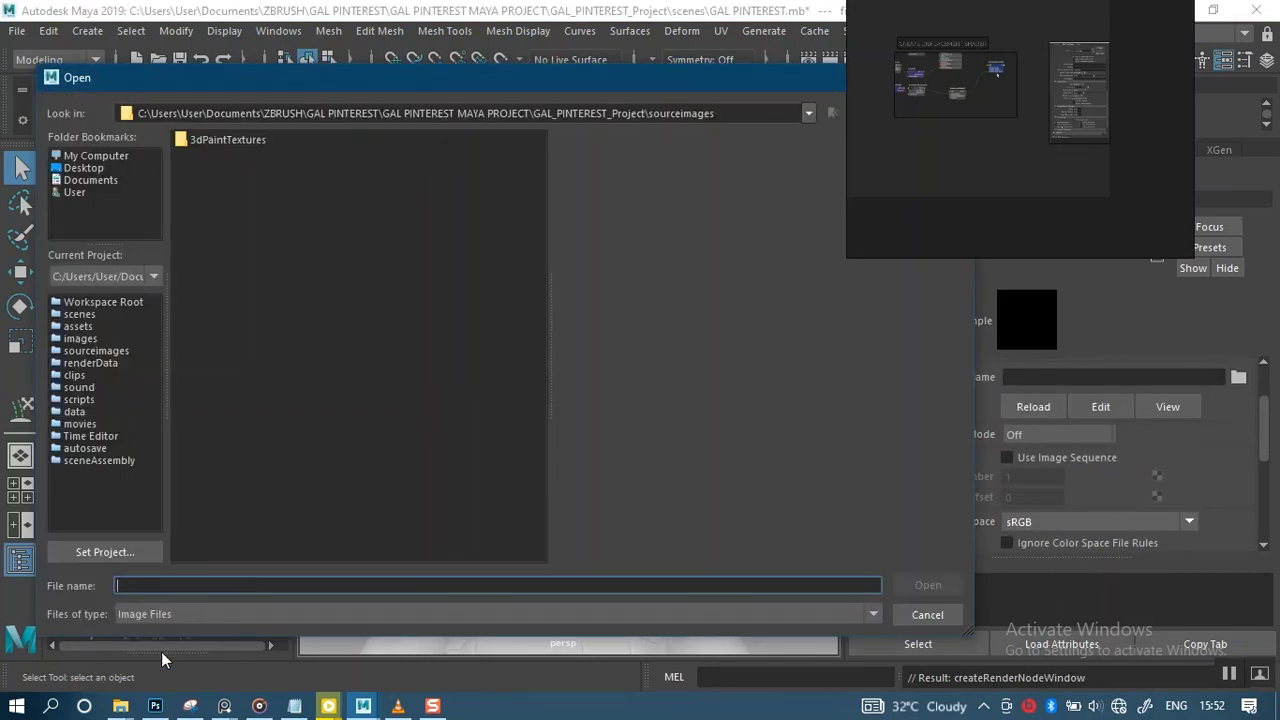
{"action": "mouse_move", "coordinate": [120, 706]}
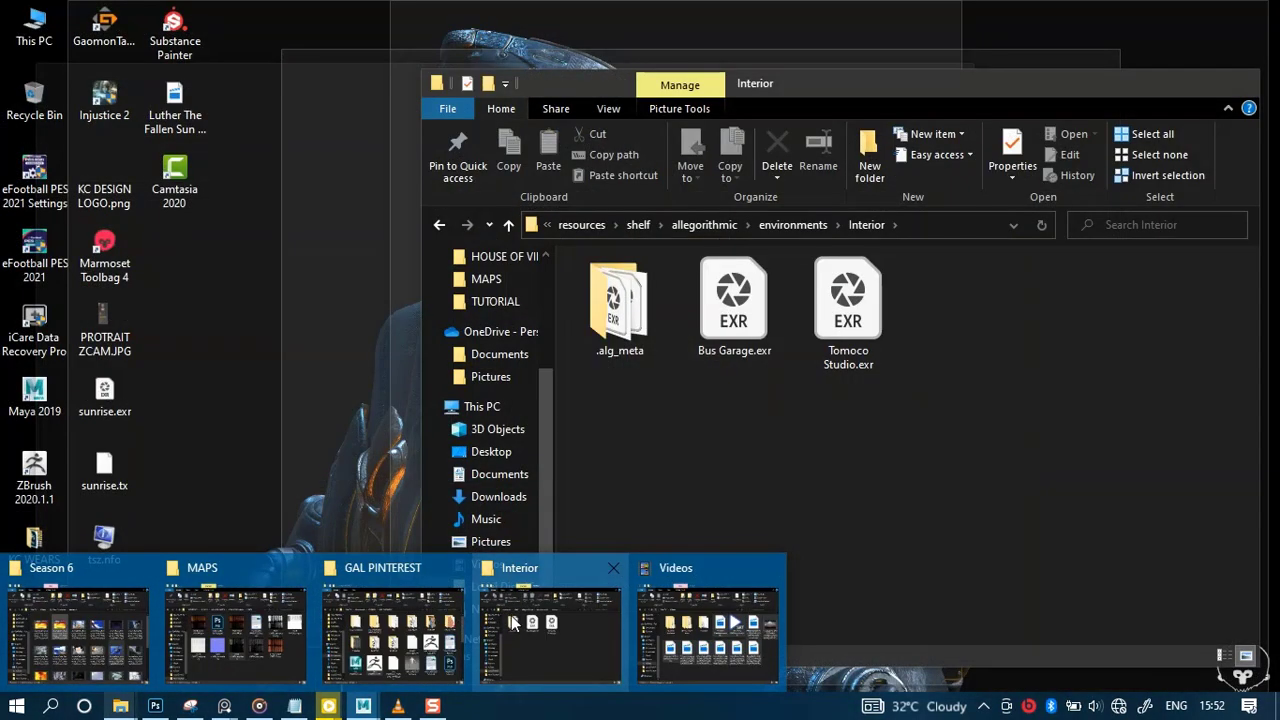
{"action": "left_click", "coordinate": [512, 622]}
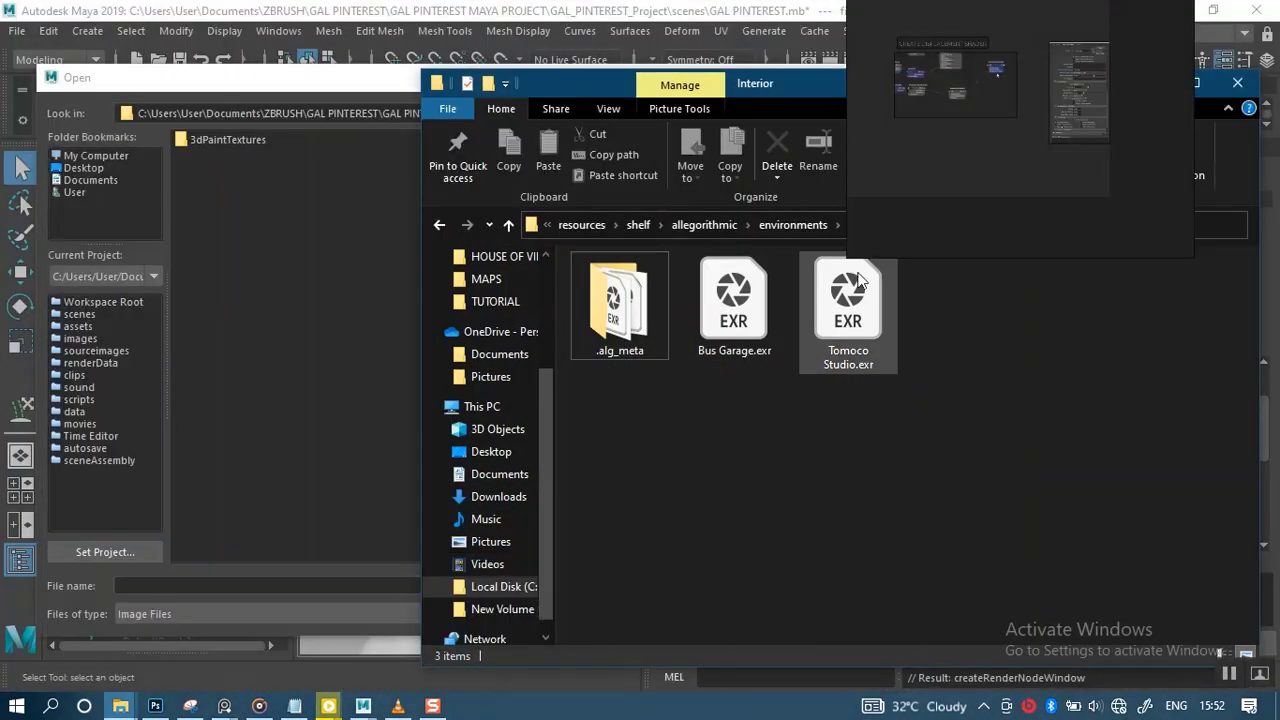
{"action": "left_click", "coordinate": [935, 226]}
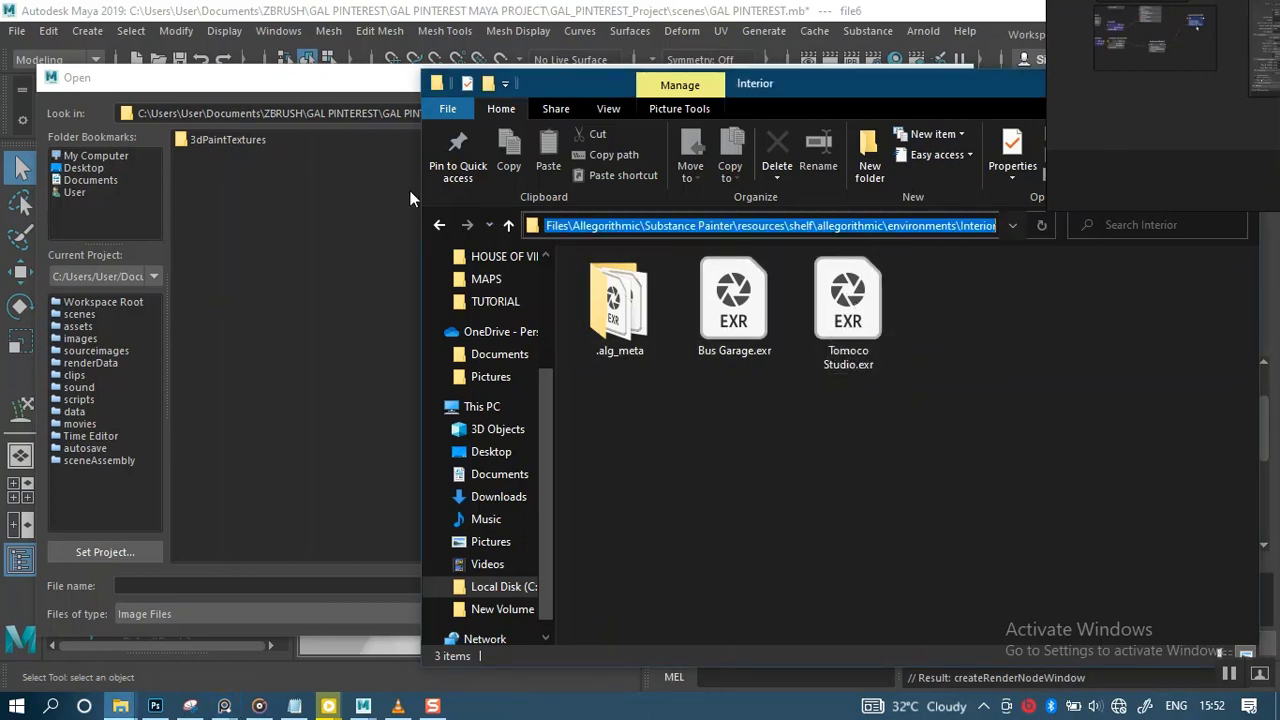
{"action": "left_click", "coordinate": [313, 89]}
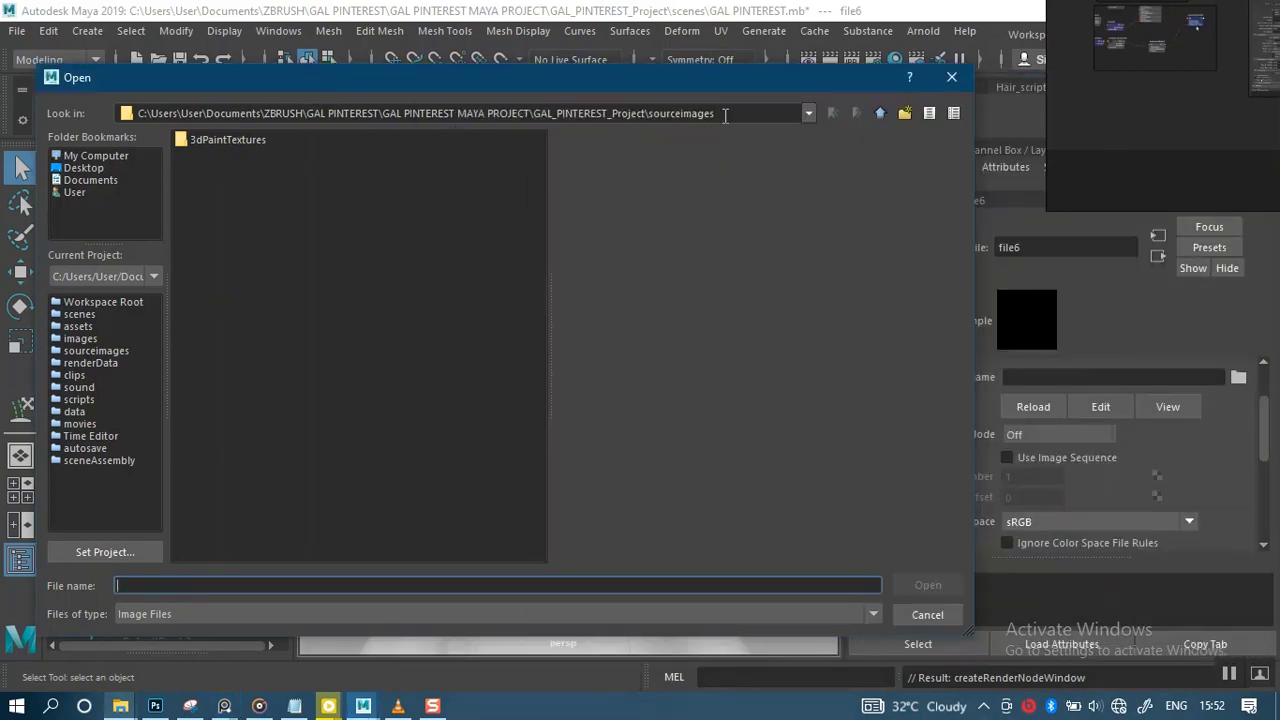
Load Tomoco Studio.exr from C:\Program Files\Allegorithmic\Substance Painter\resources\shelf\allegorithmic\environments\Interior as the sky dome's texture image
{"action": "left_click_drag", "start_coordinate": [725, 114], "coordinate": [116, 119]}
{"action": "type", "text": "C:\\Program Files\\Allegorithmic\\Substance Painter\\resources\\shelf\\allegorithmic\\environments\\Interior"}
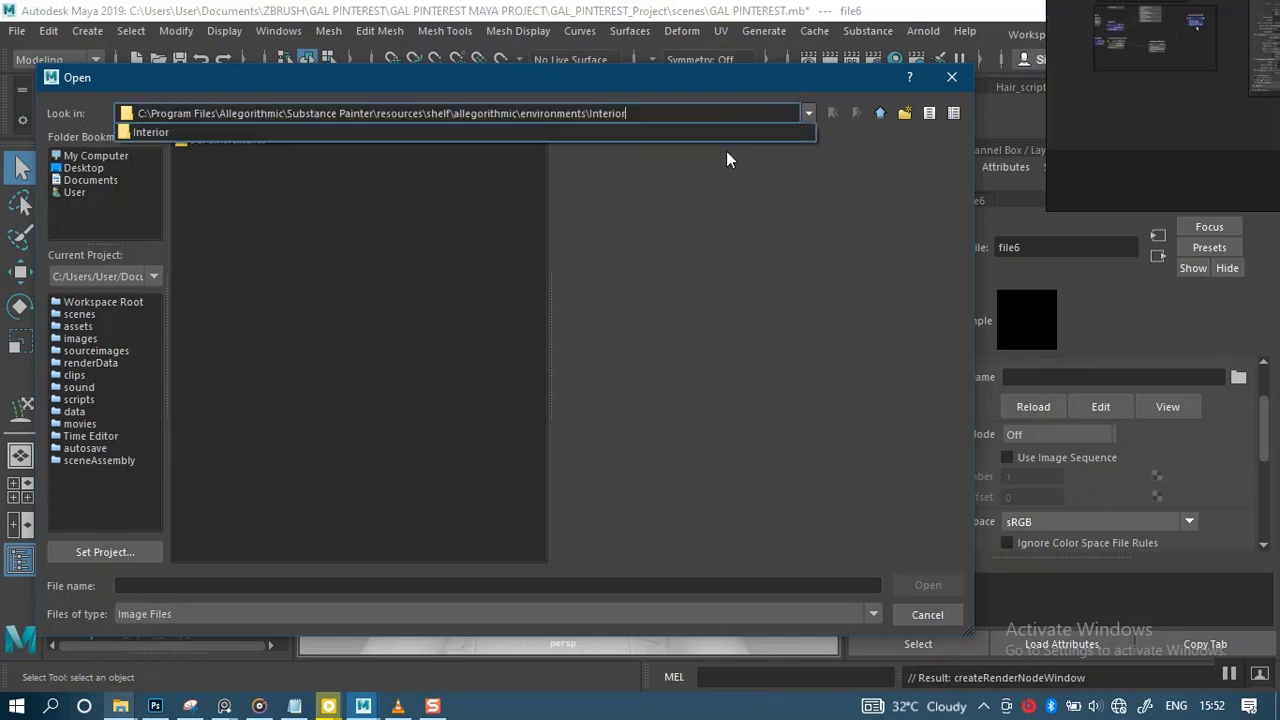
{"action": "key", "text": "Return"}
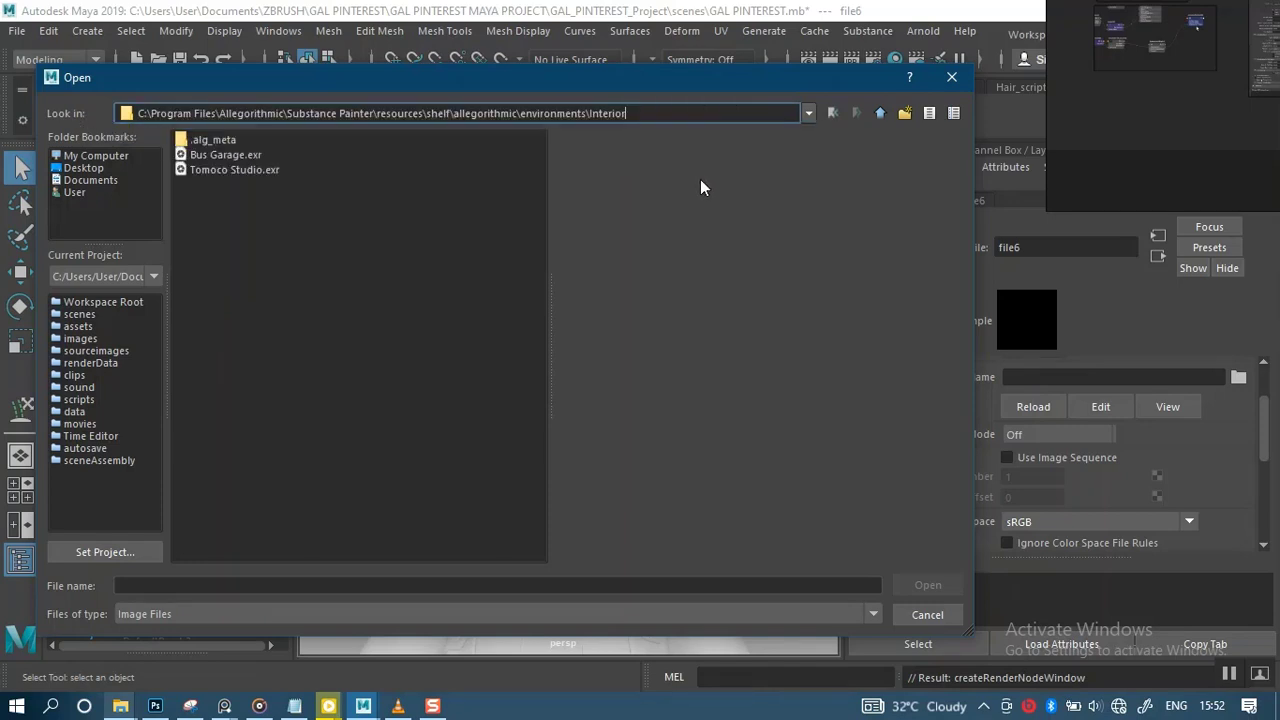
{"action": "left_click", "coordinate": [244, 168]}
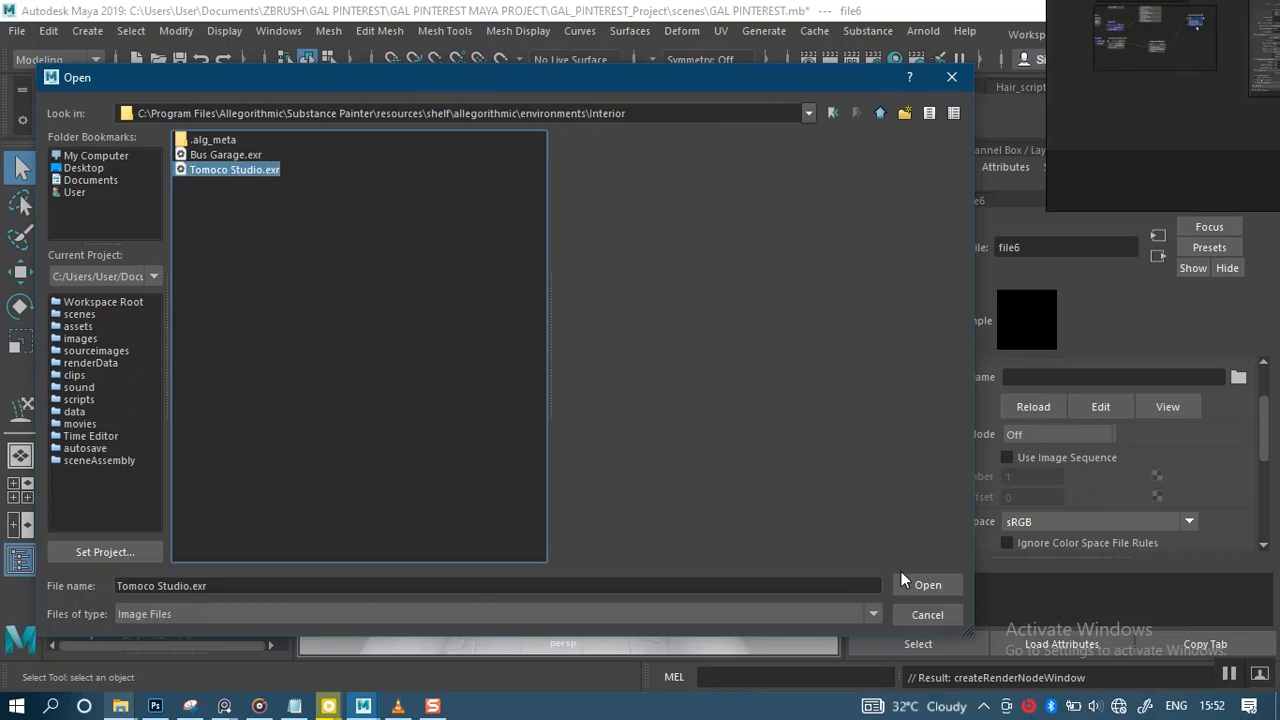
{"action": "left_click", "coordinate": [923, 584]}
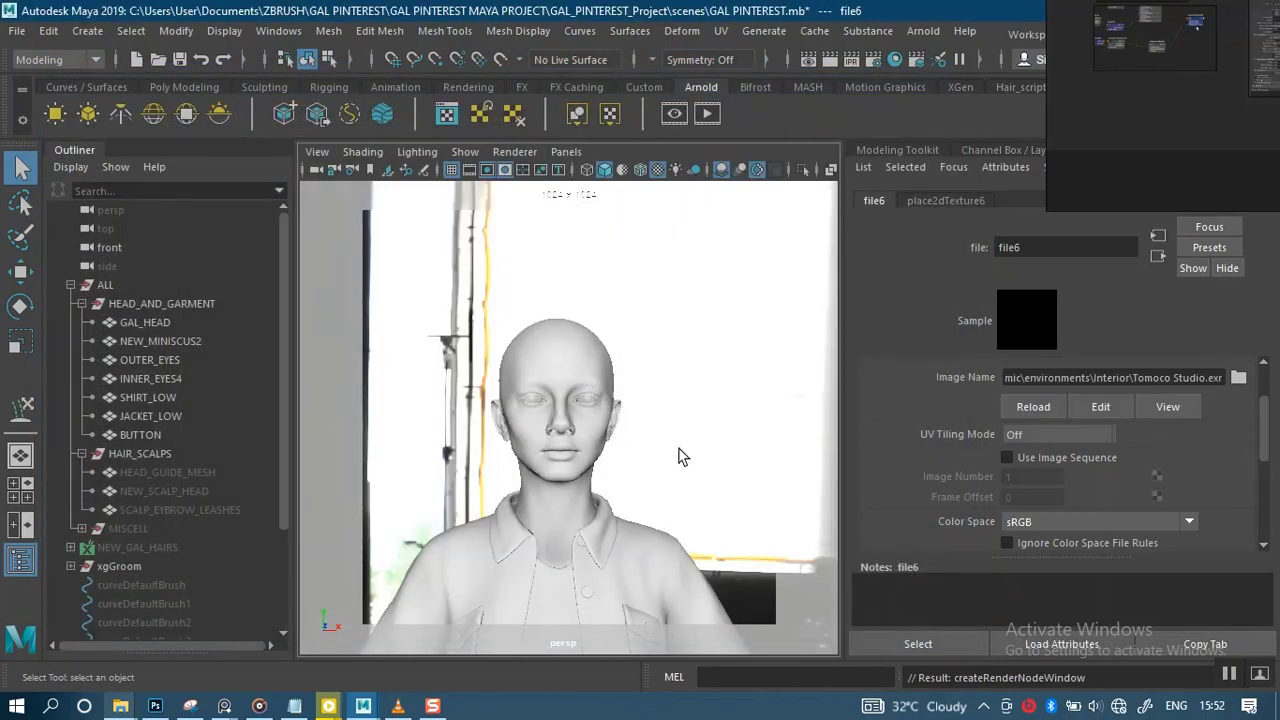
Move the reference board off the attribute area and show the sky dome light's transform values in the Channel Box
{"action": "scroll", "coordinate": [645, 355], "scroll_direction": "down", "scroll_amount": 10}
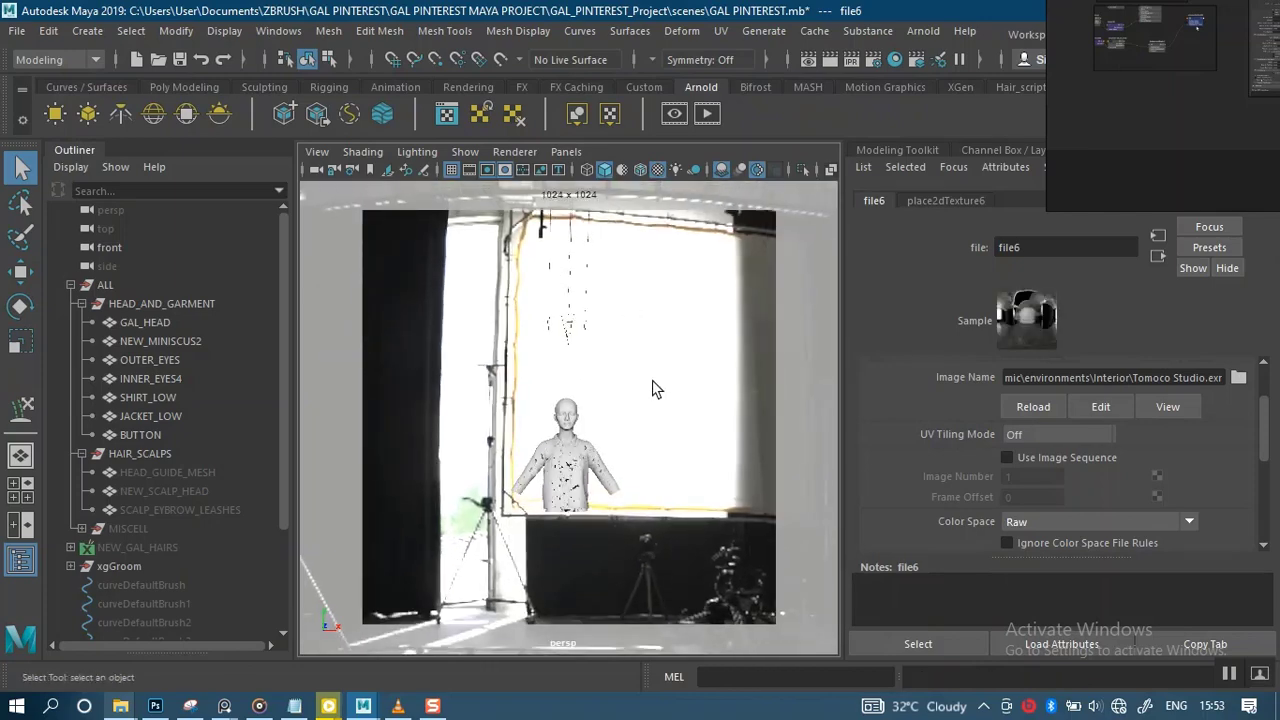
{"action": "left_click_drag", "start_coordinate": [632, 311], "coordinate": [717, 366], "text": "alt"}
{"action": "right_click_drag", "start_coordinate": [677, 388], "coordinate": [758, 461], "text": "alt"}
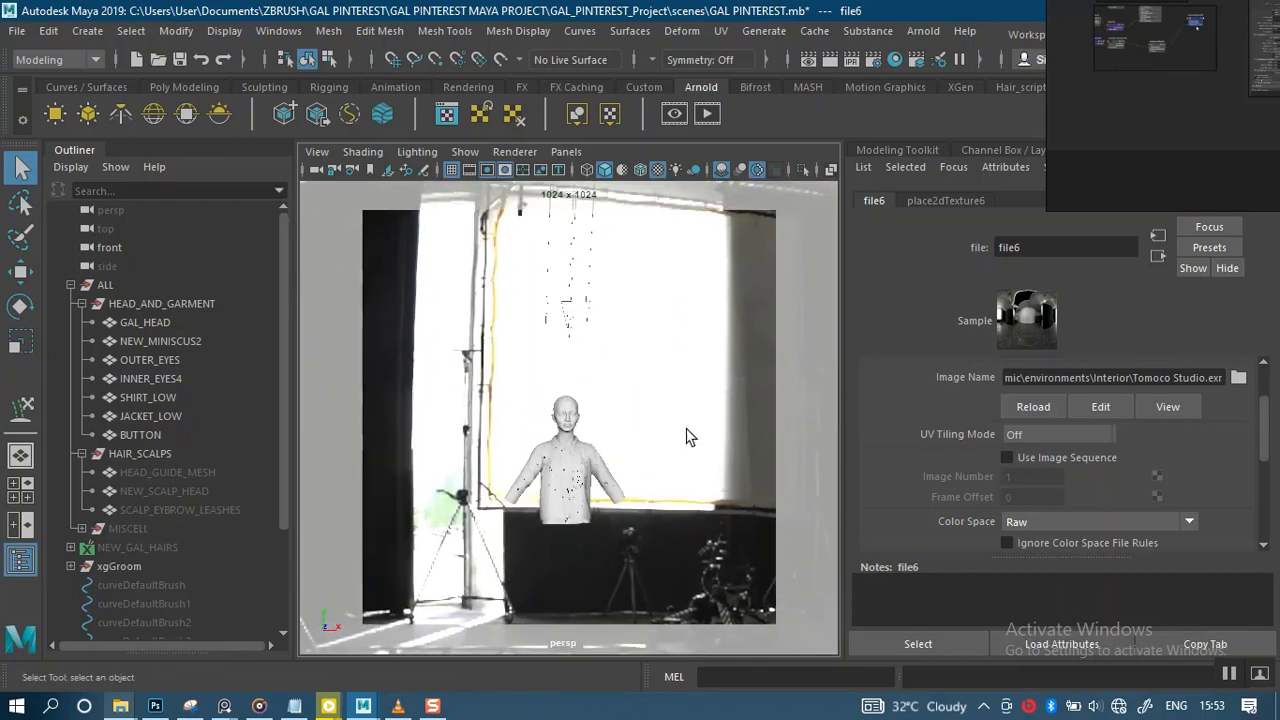
{"action": "right_click_drag", "start_coordinate": [1146, 140], "coordinate": [411, 182]}
{"action": "left_click", "coordinate": [1017, 145]}
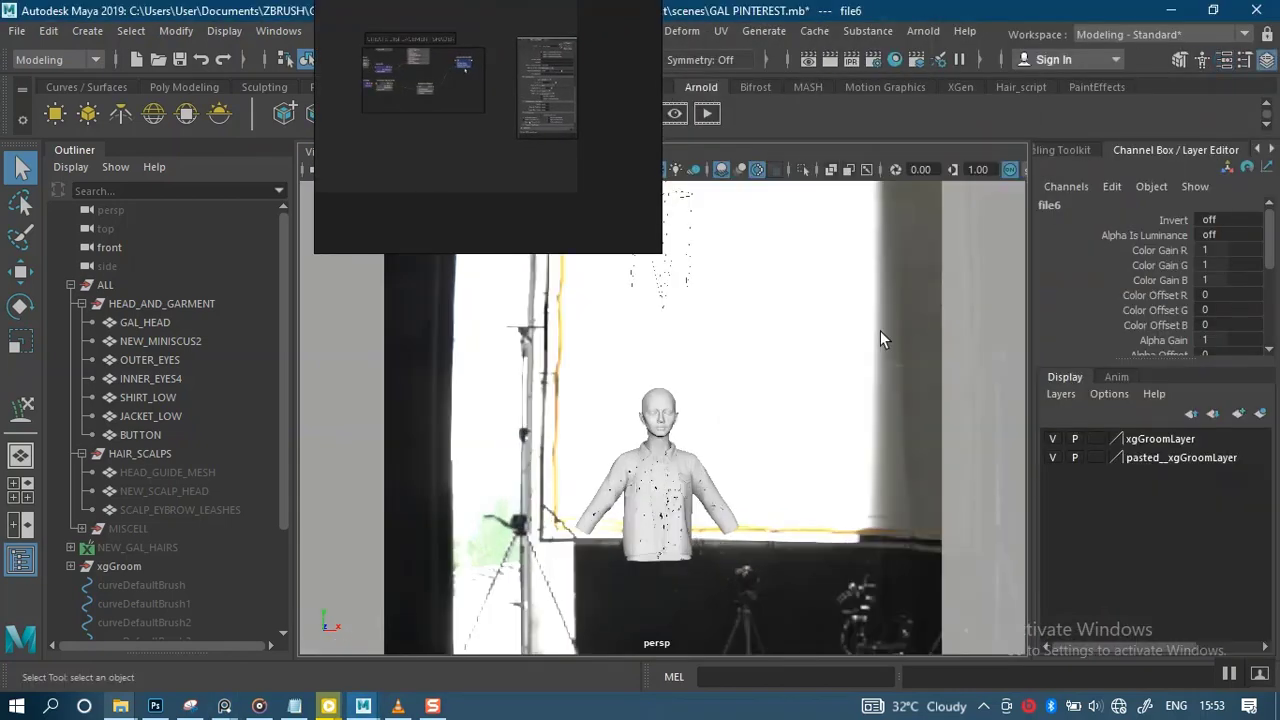
{"action": "left_click", "coordinate": [868, 350]}
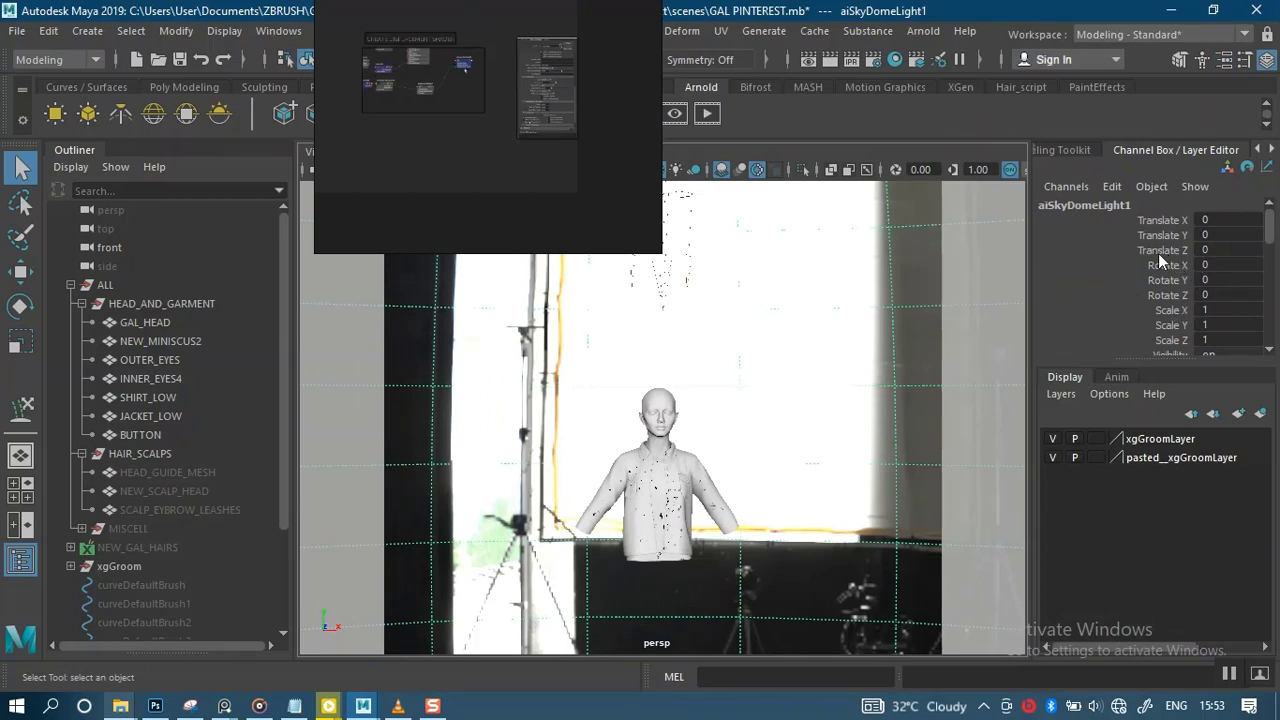
Set the sky dome light's Rotate Z to 30
{"action": "double_click", "coordinate": [1198, 296]}
{"action": "left_click", "coordinate": [1168, 298]}
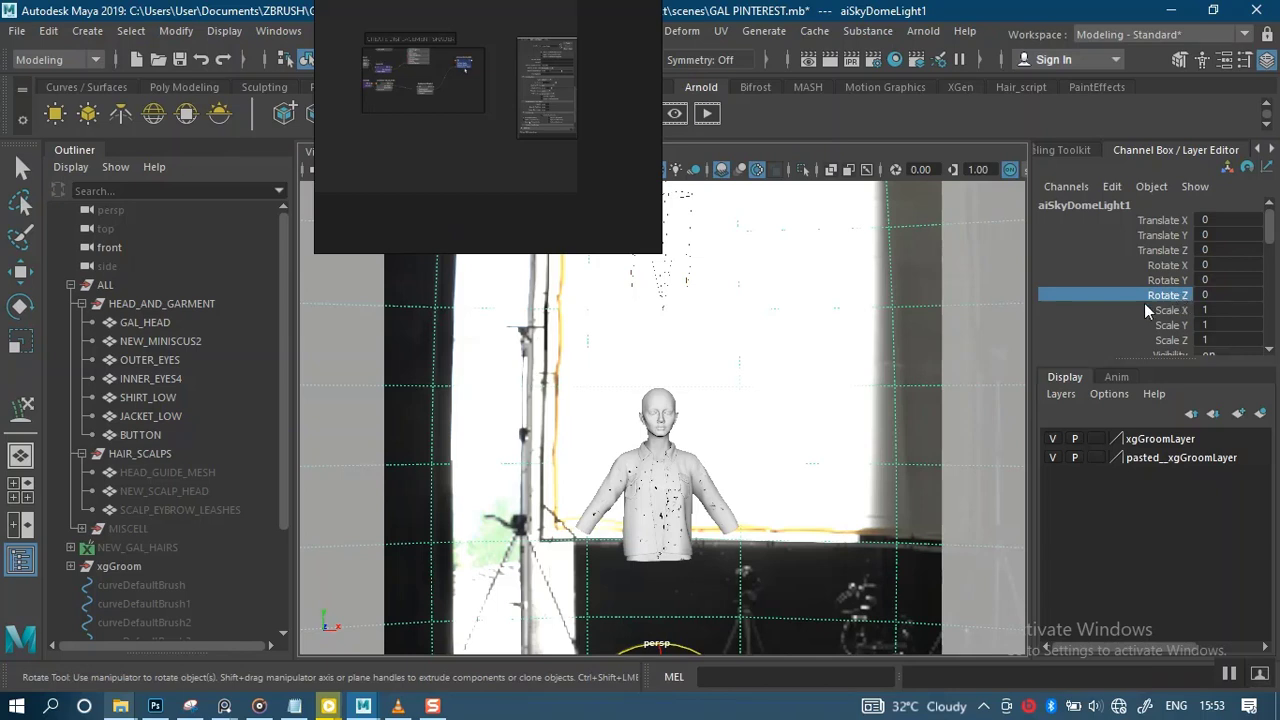
{"action": "double_click", "coordinate": [1205, 295]}
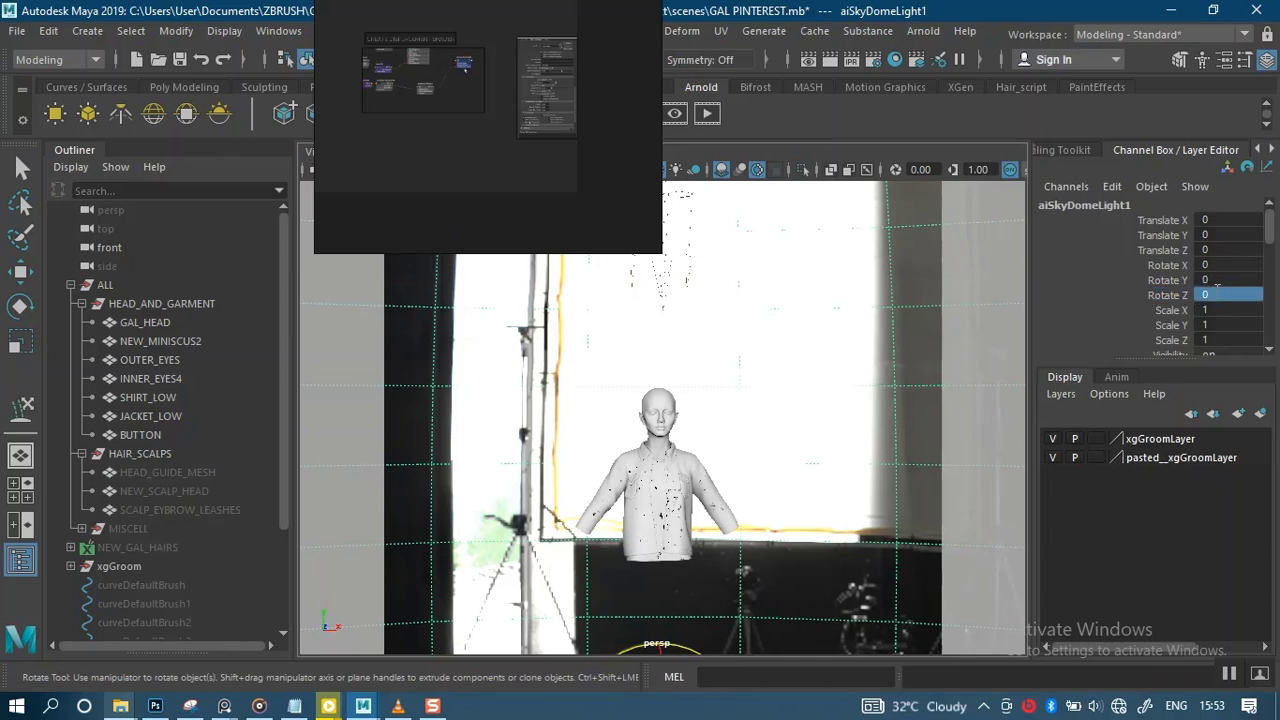
{"action": "left_click", "coordinate": [1125, 297]}
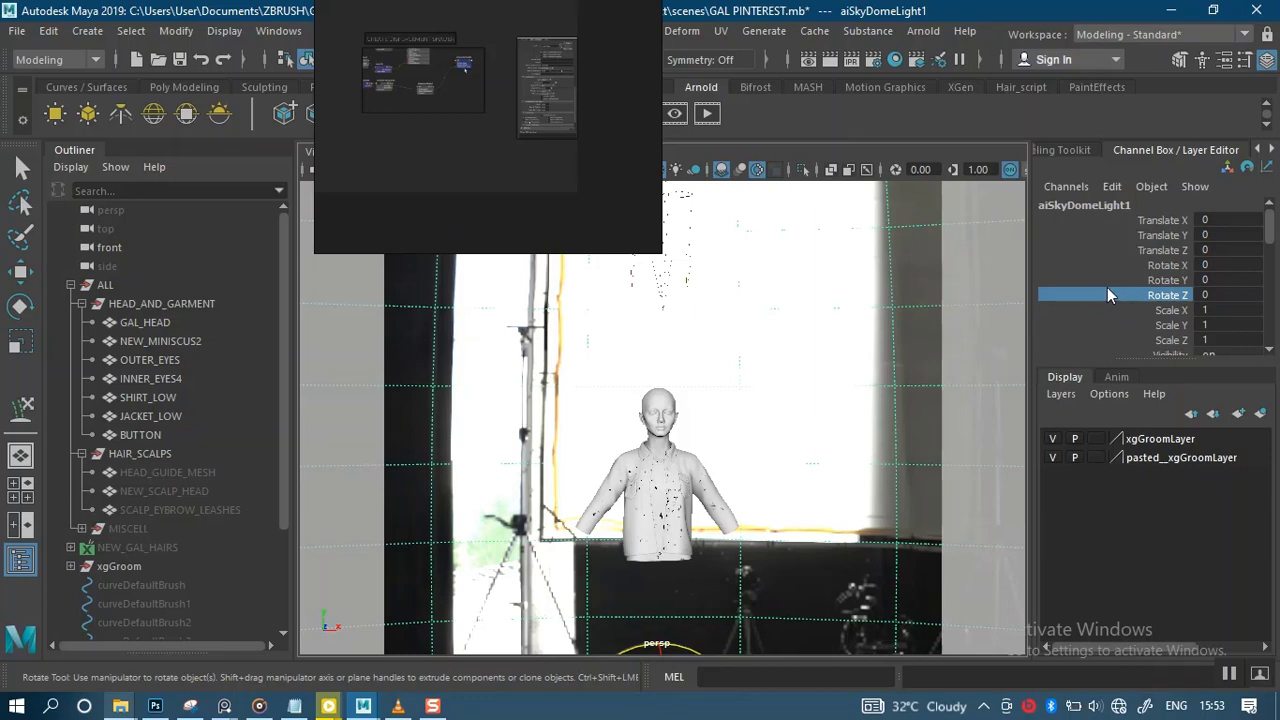
{"action": "right_click", "coordinate": [1132, 290]}
{"action": "left_click", "coordinate": [1006, 280]}
{"action": "left_click", "coordinate": [1186, 297]}
{"action": "left_click", "coordinate": [1221, 297]}
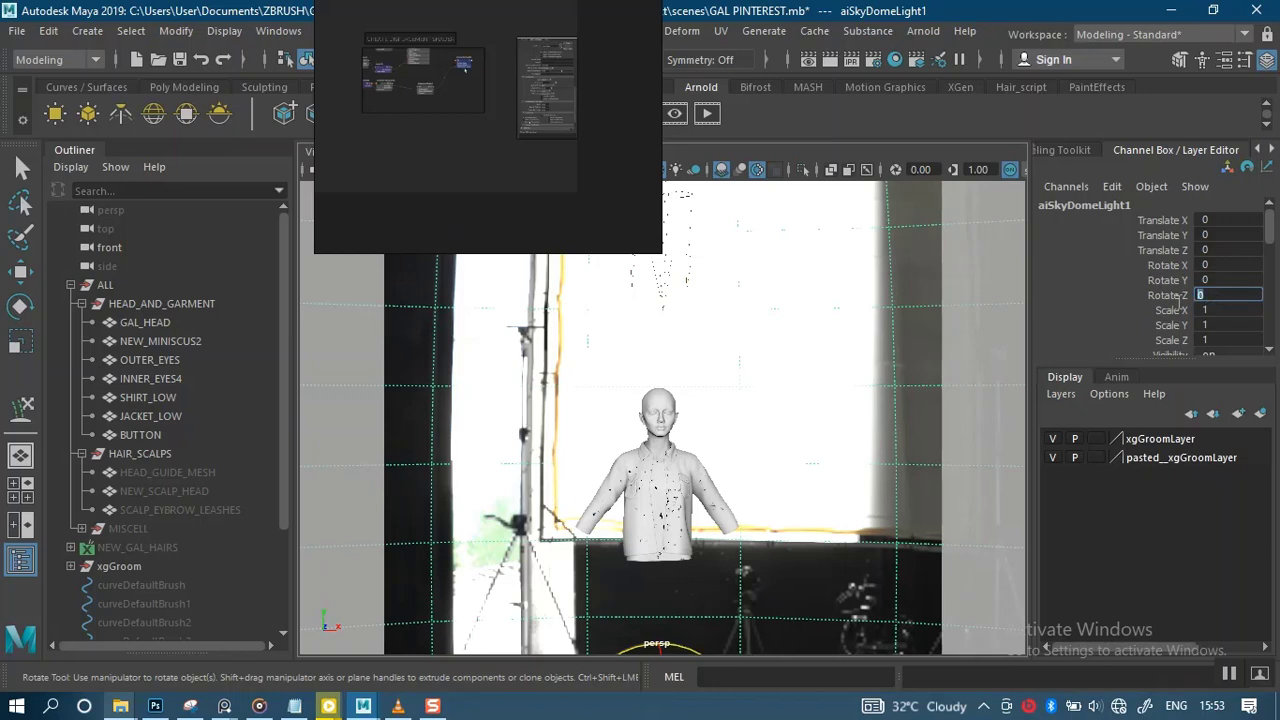
{"action": "key", "text": "Return"}
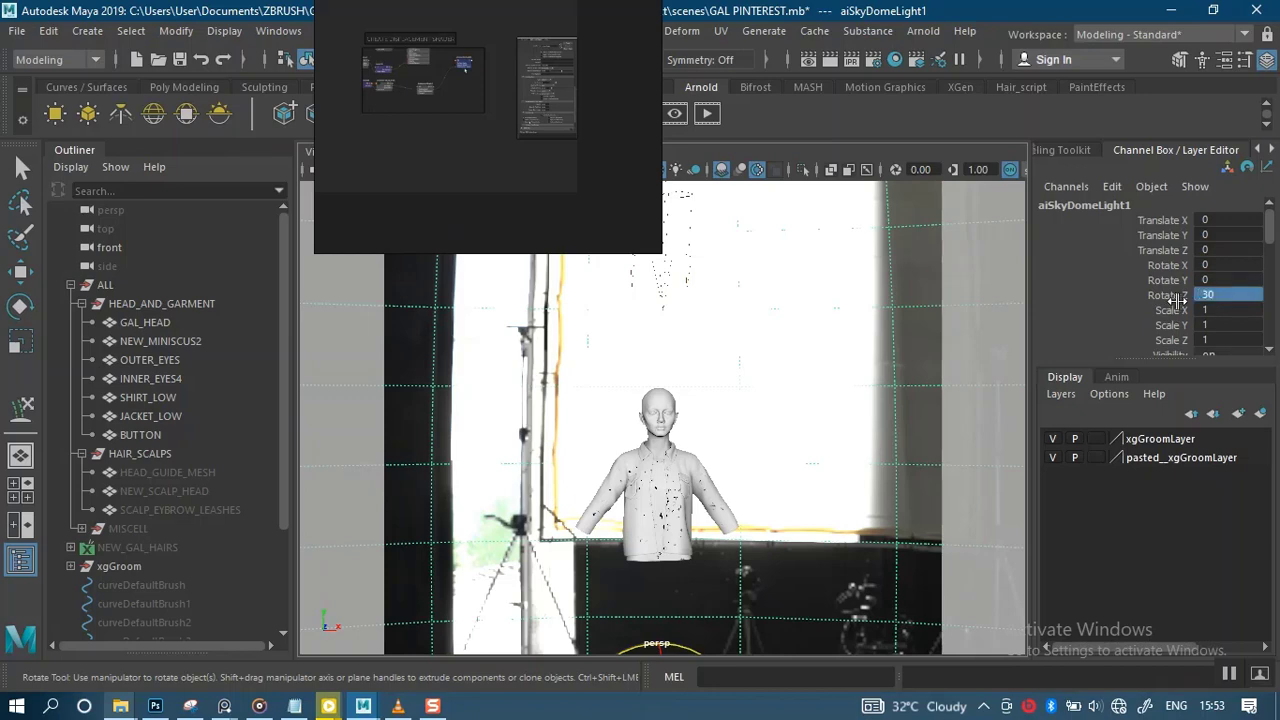
Undo the last Rotate Z change on the sky dome light
{"action": "key", "text": "ctrl+z"}
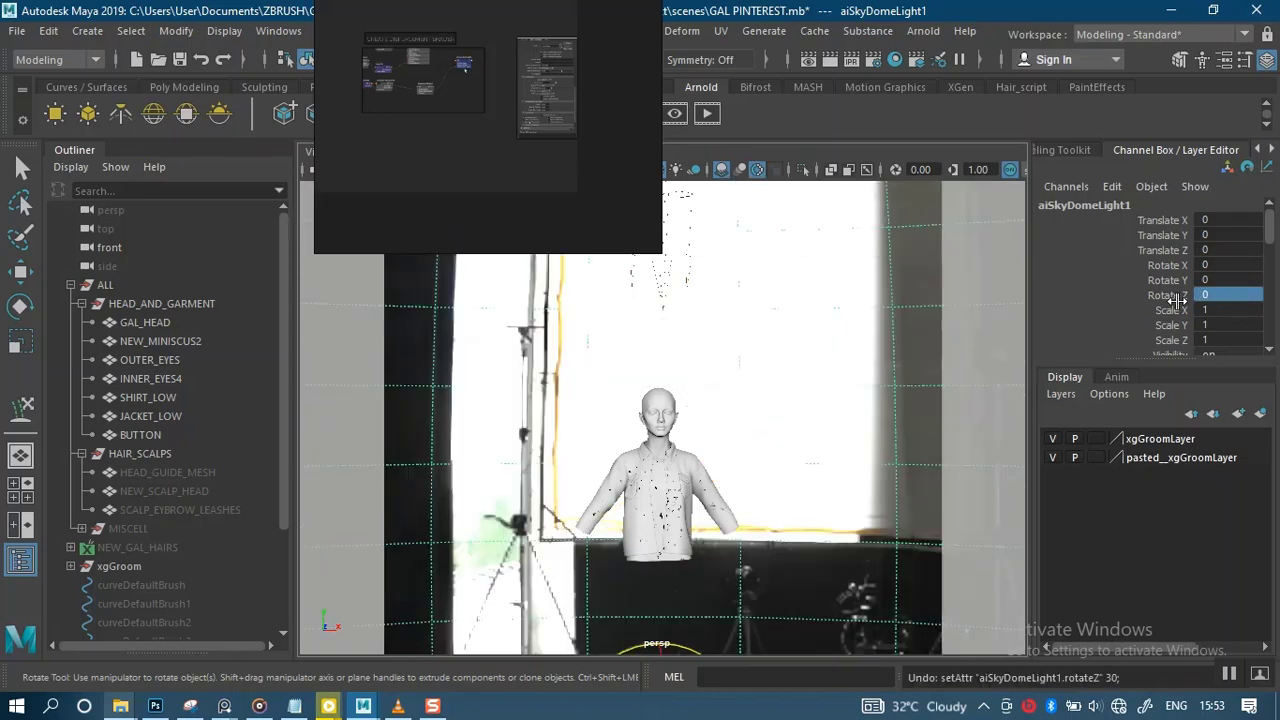
Try a Translate Y of 40 on the sky dome light, undo it, and test and undo a rotation about X
{"action": "left_click", "coordinate": [1209, 237]}
{"action": "left_click", "coordinate": [1209, 237]}
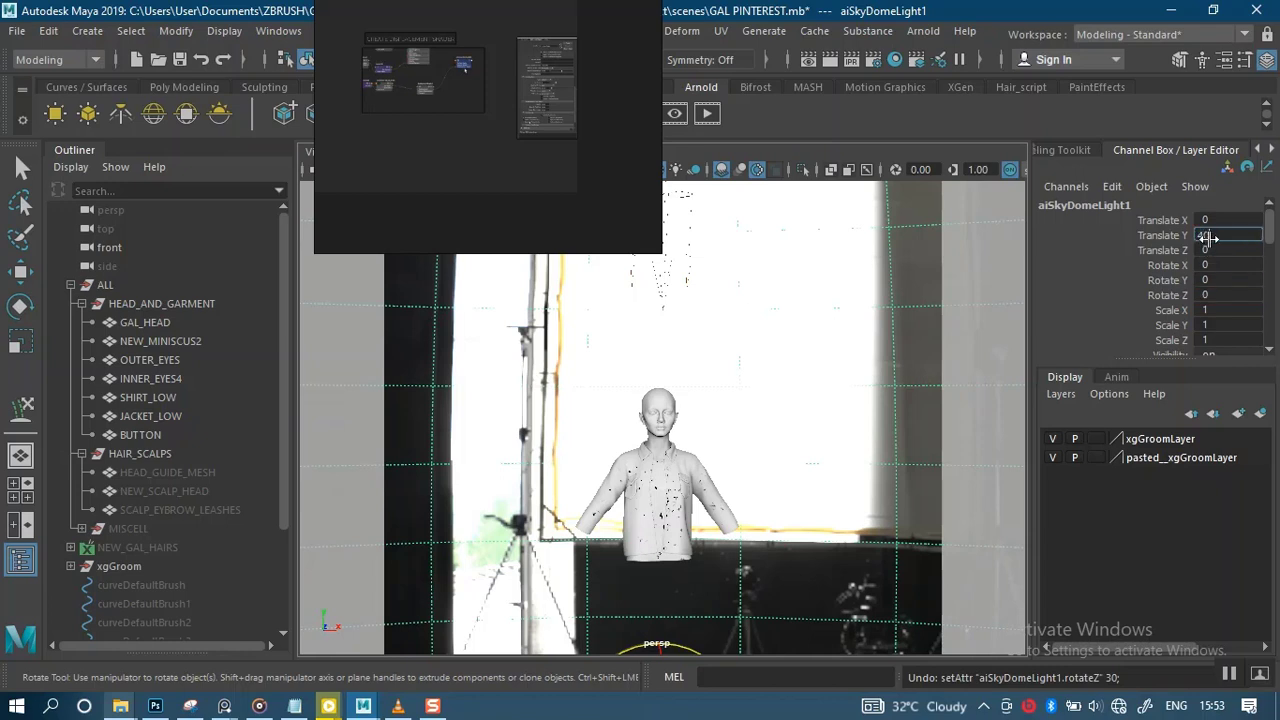
{"action": "type", "text": "40"}
{"action": "key", "text": "Return"}
{"action": "key", "text": "ctrl+z"}
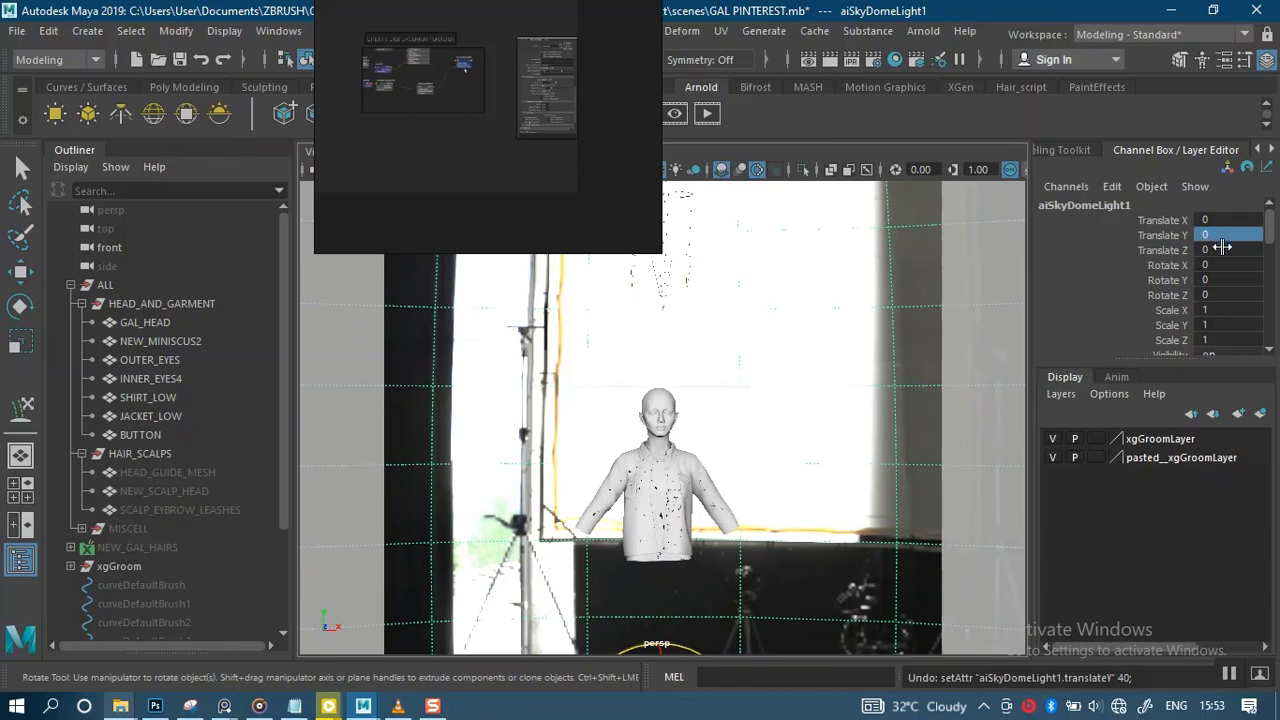
{"action": "double_click", "coordinate": [1216, 265]}
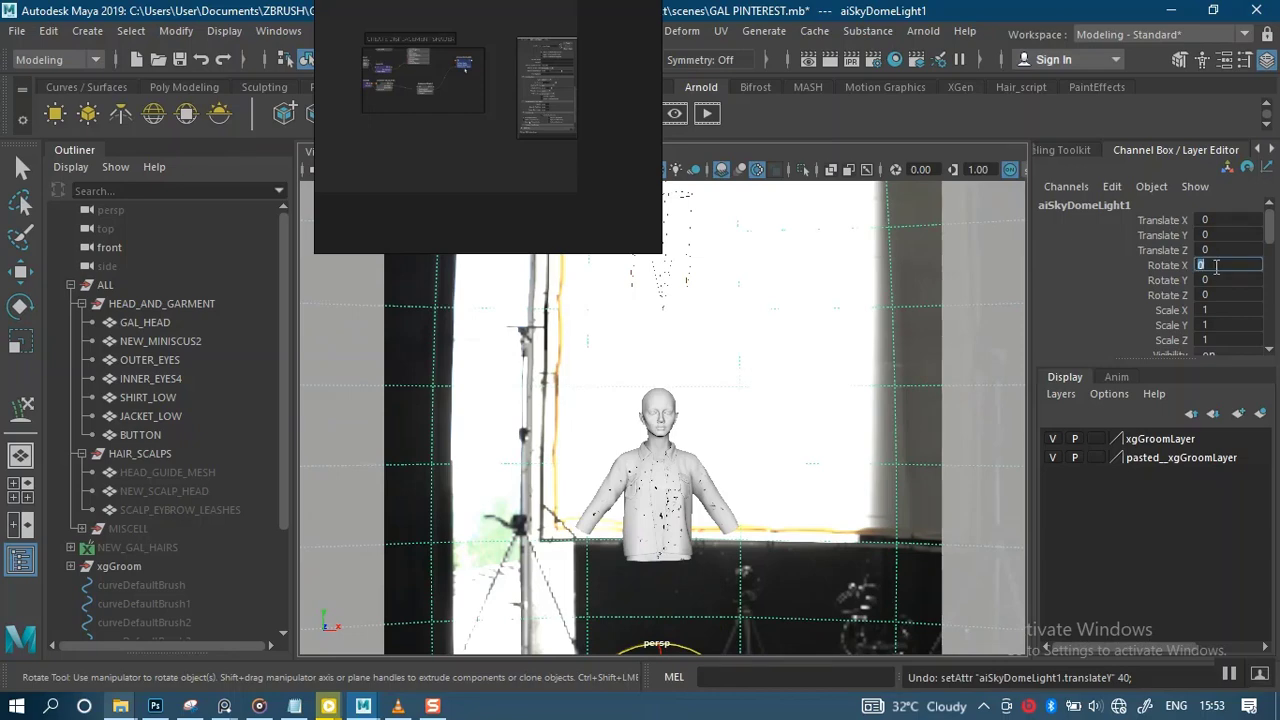
{"action": "key", "text": "Return"}
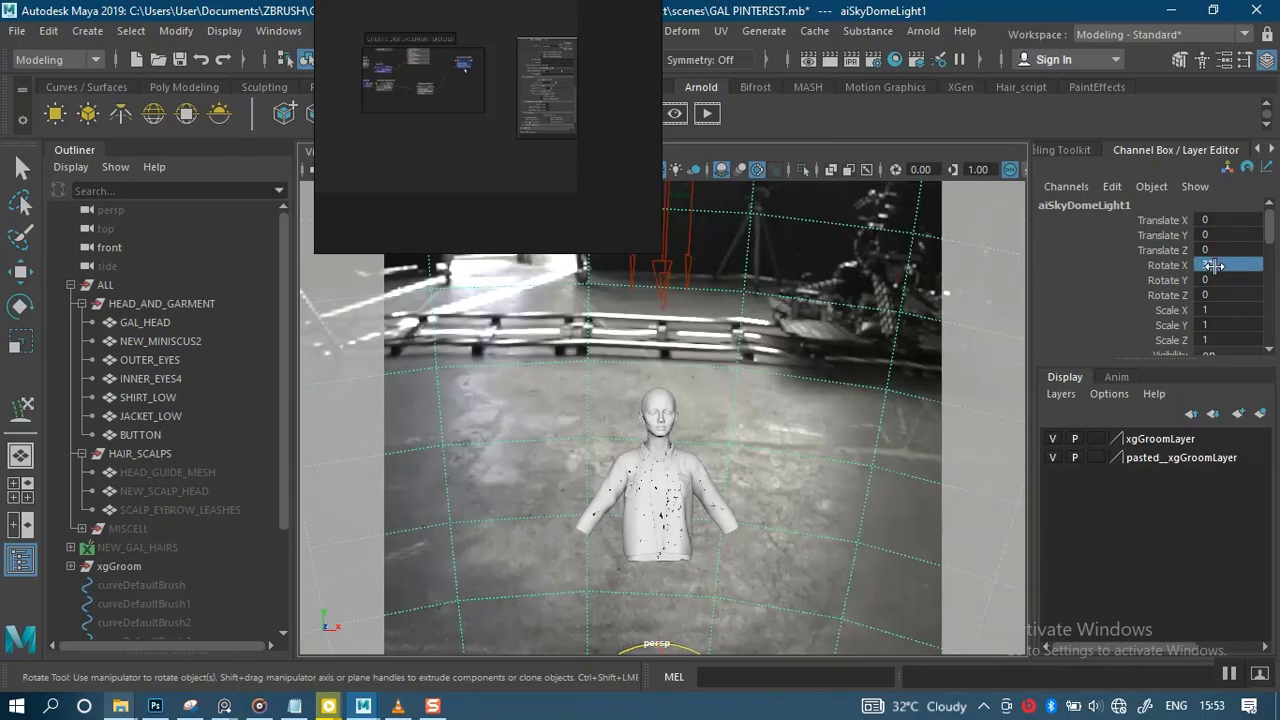
{"action": "key", "text": "ctrl+z"}
Rotate the sky dome light about its Y axis to about -190.4 degrees, placing the plain studio wall behind the character
{"action": "scroll", "coordinate": [857, 414], "scroll_direction": "down", "scroll_amount": 5}
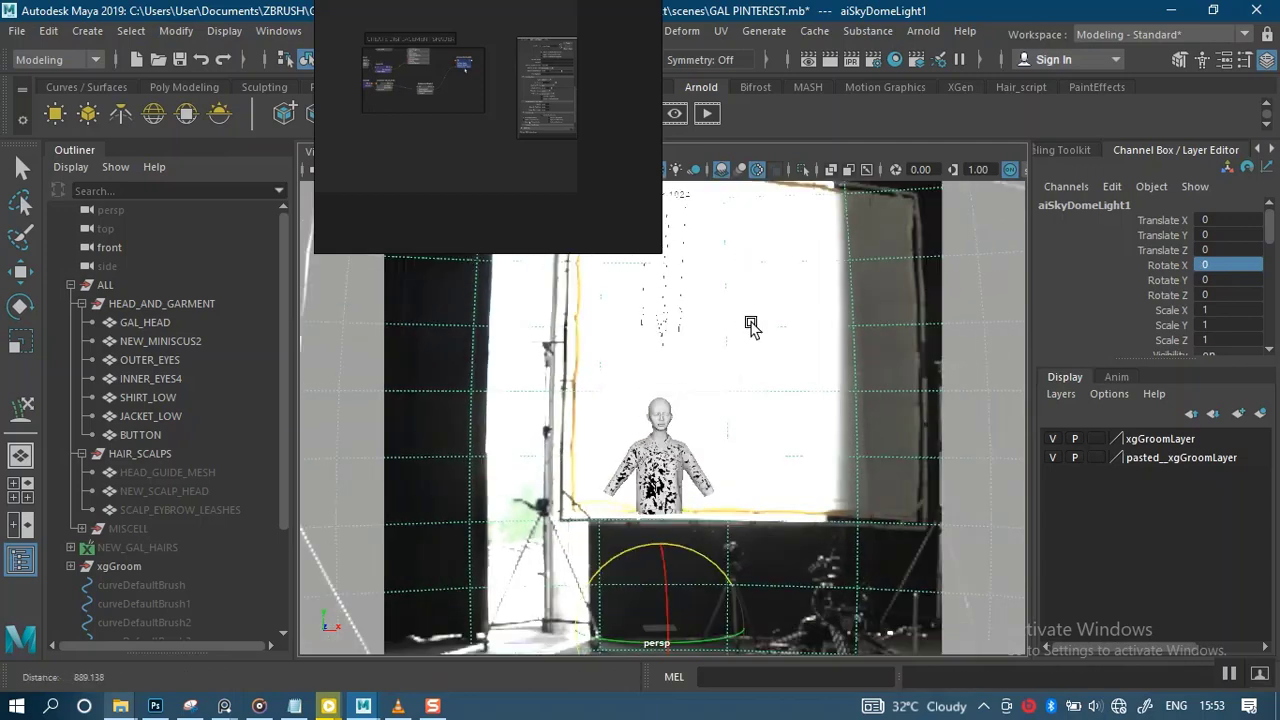
{"action": "scroll", "coordinate": [702, 590], "scroll_direction": "up", "scroll_amount": 3}
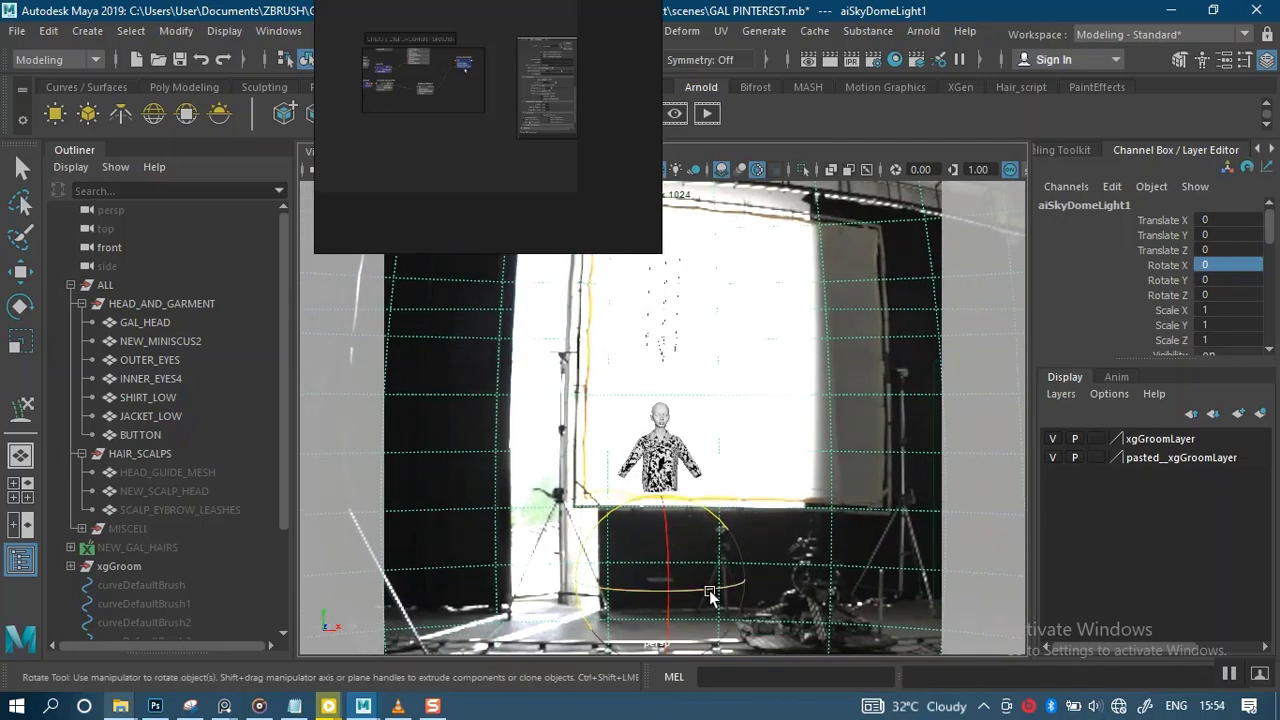
{"action": "left_click_drag", "start_coordinate": [698, 590], "coordinate": [788, 532]}
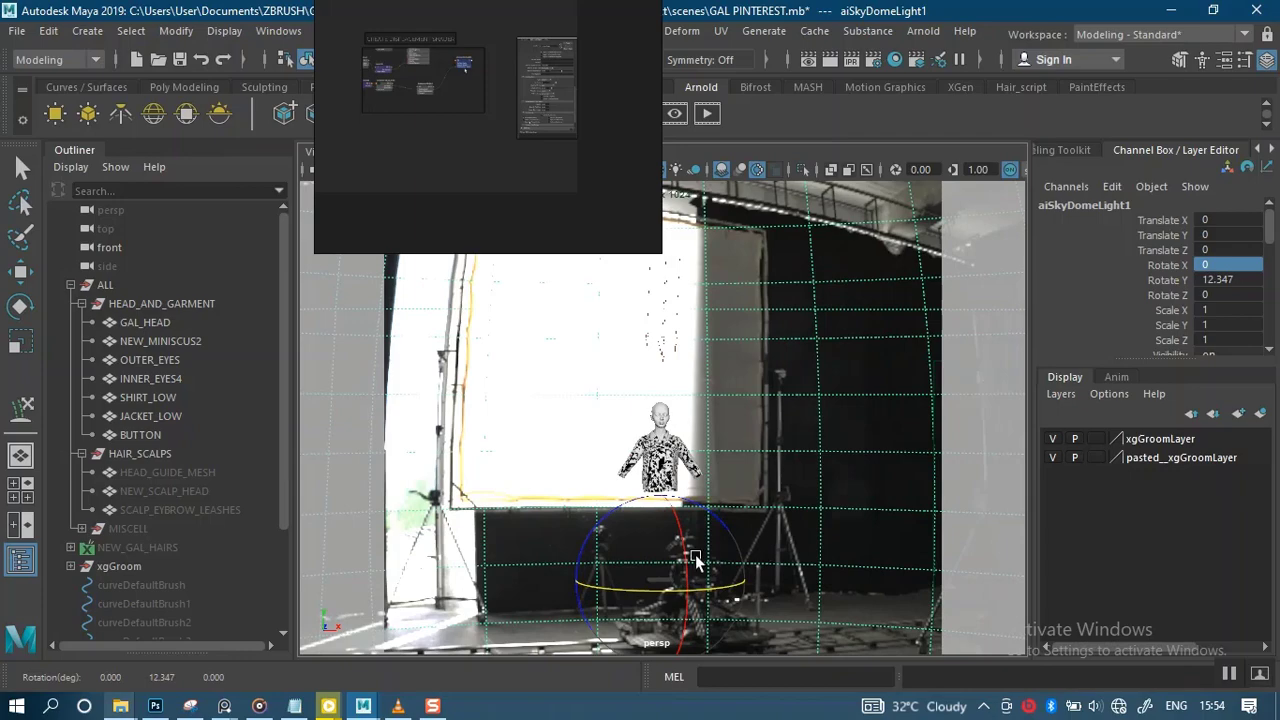
{"action": "left_click_drag", "start_coordinate": [620, 595], "coordinate": [531, 569]}
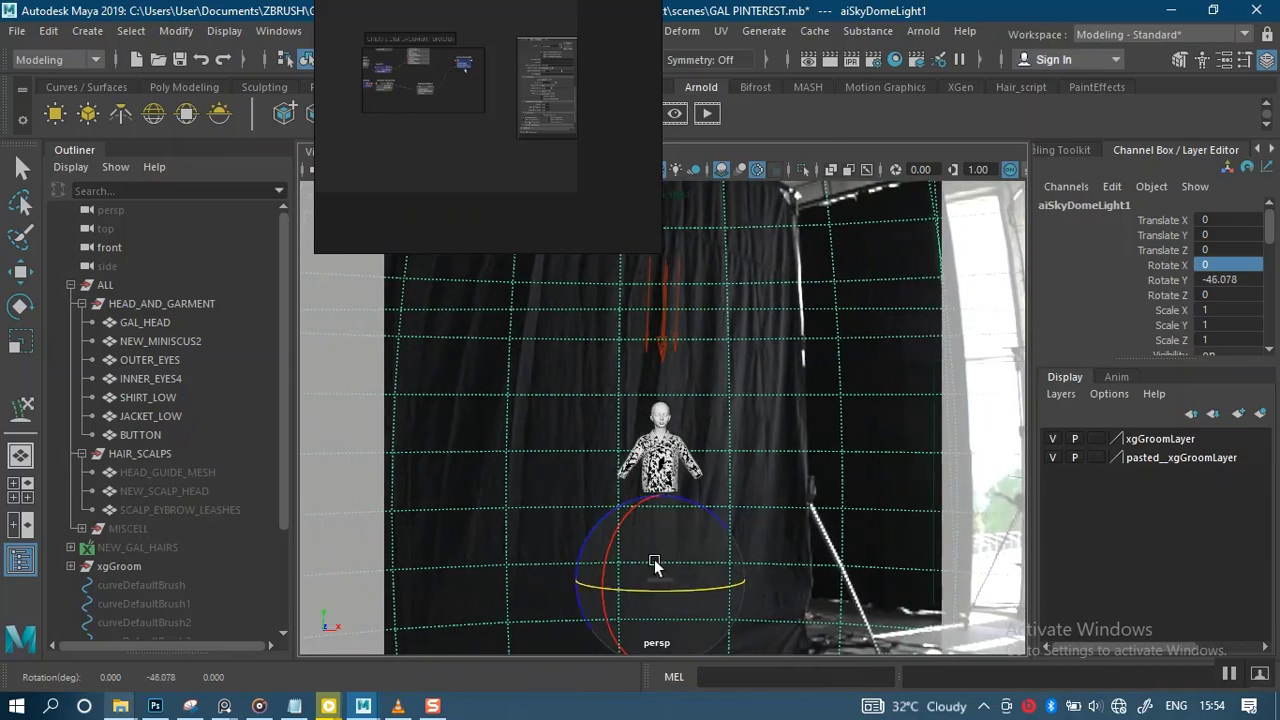
{"action": "left_click_drag", "start_coordinate": [691, 590], "coordinate": [652, 585]}
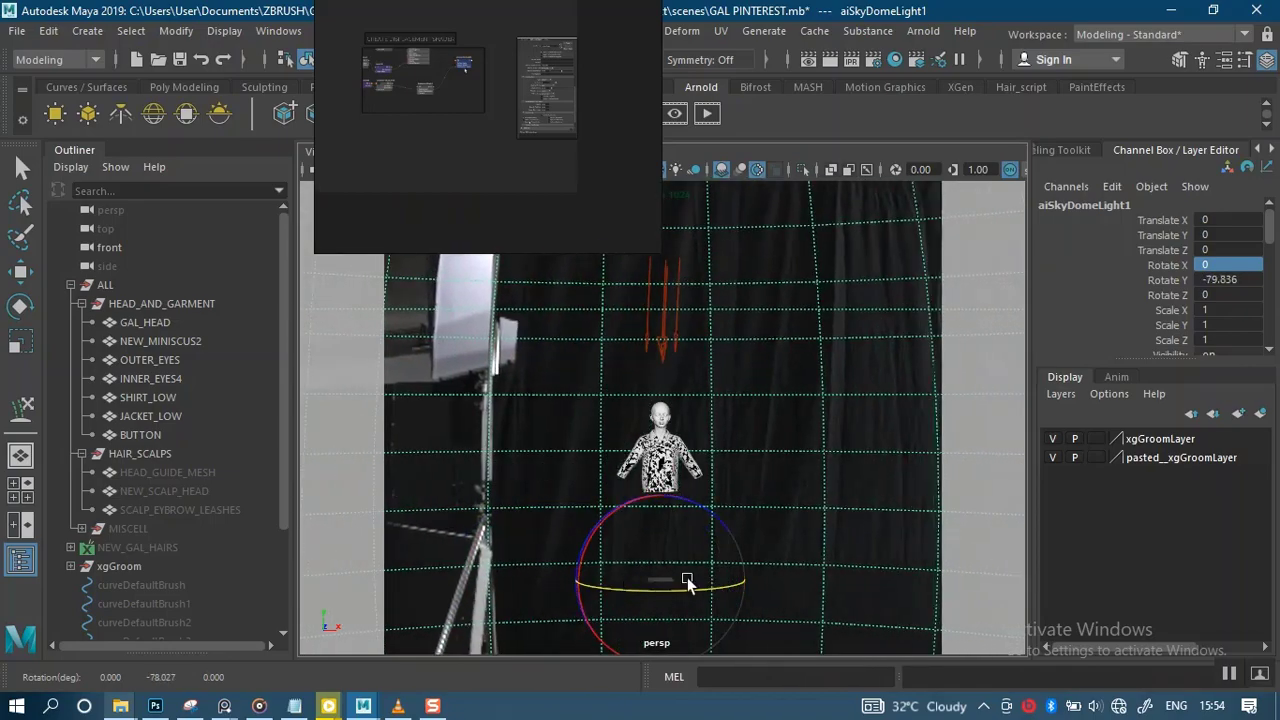
{"action": "scroll", "coordinate": [675, 440], "scroll_direction": "down", "scroll_amount": 5}
{"action": "left_click_drag", "start_coordinate": [683, 420], "coordinate": [771, 431], "text": "alt"}
{"action": "right_click_drag", "start_coordinate": [712, 452], "coordinate": [698, 457], "text": "alt"}
{"action": "left_click_drag", "start_coordinate": [731, 361], "coordinate": [736, 478], "text": "alt"}
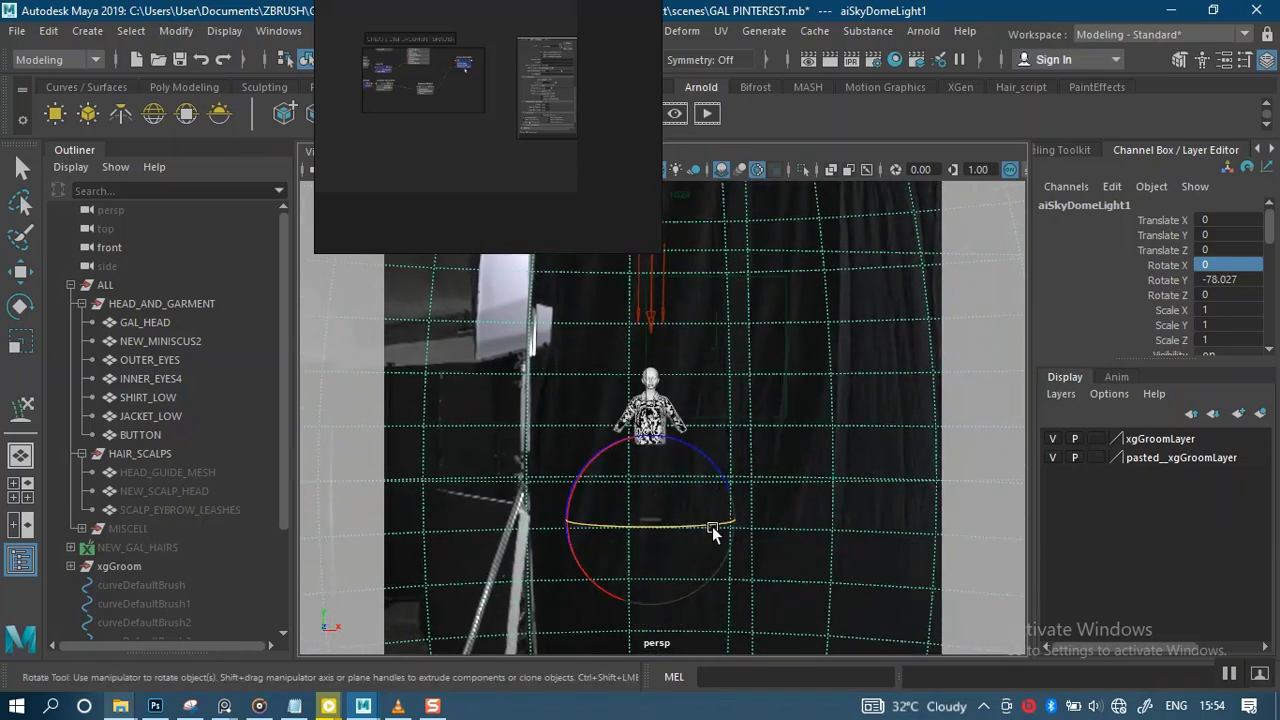
{"action": "left_click_drag", "start_coordinate": [712, 526], "coordinate": [534, 514]}
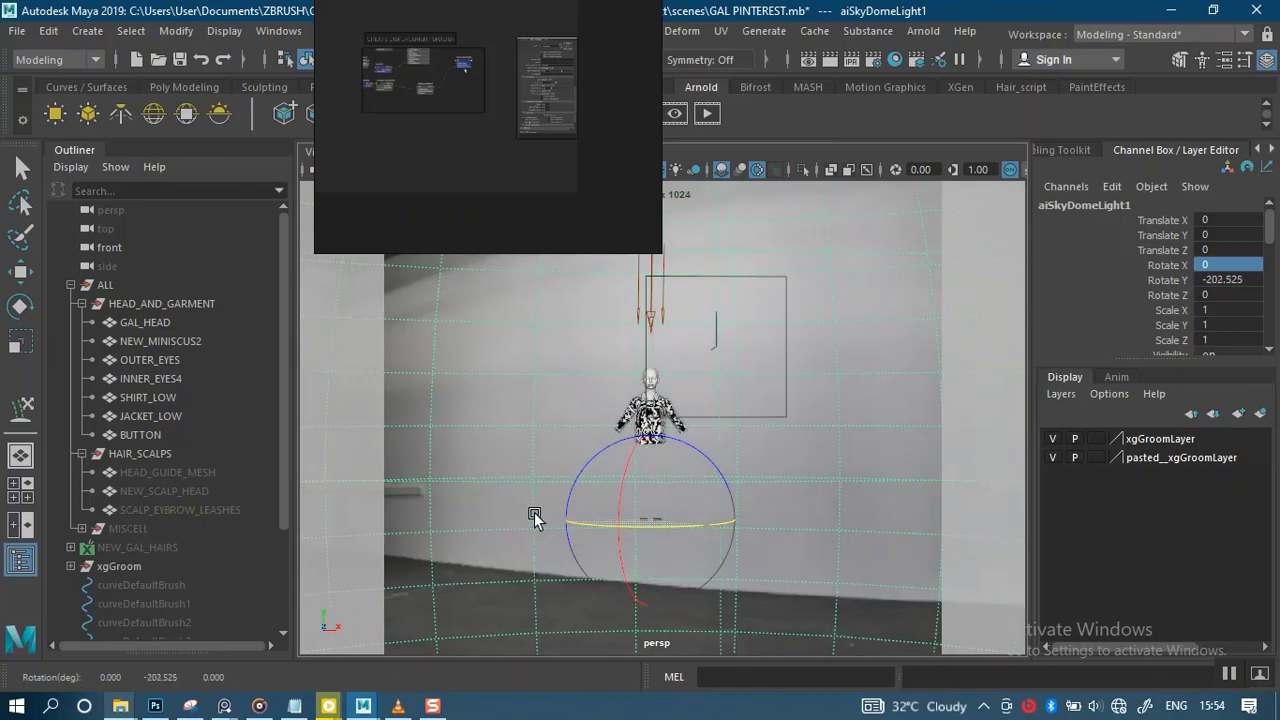
{"action": "mouse_move", "coordinate": [652, 528]}
{"action": "left_mouse_down"}
{"action": "mouse_move", "coordinate": [563, 523]}
{"action": "mouse_move", "coordinate": [691, 523]}
{"action": "mouse_move", "coordinate": [580, 518]}
{"action": "mouse_move", "coordinate": [676, 520]}
{"action": "left_mouse_up"}
Move the reference board off the viewport controls and restore the front_cam bookmarked camera view
{"action": "left_click_drag", "start_coordinate": [467, 231], "coordinate": [940, 205]}
{"action": "left_click", "coordinate": [316, 152]}
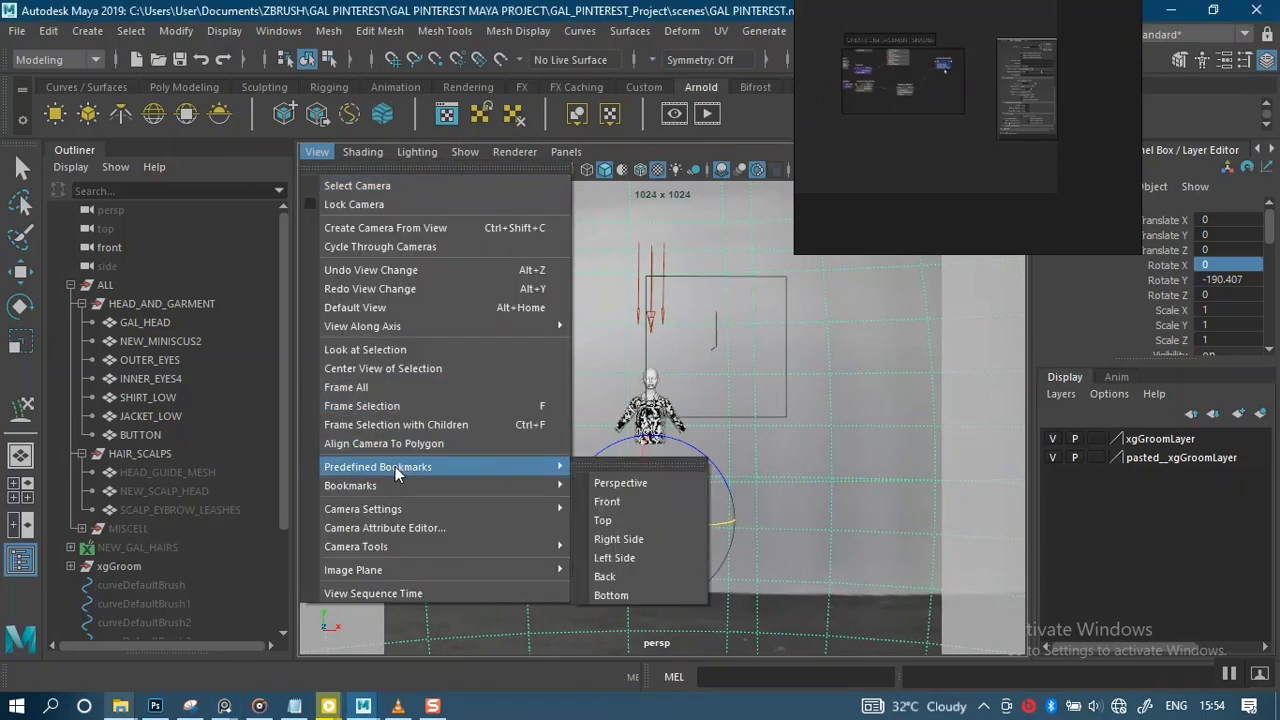
{"action": "mouse_move", "coordinate": [549, 485]}
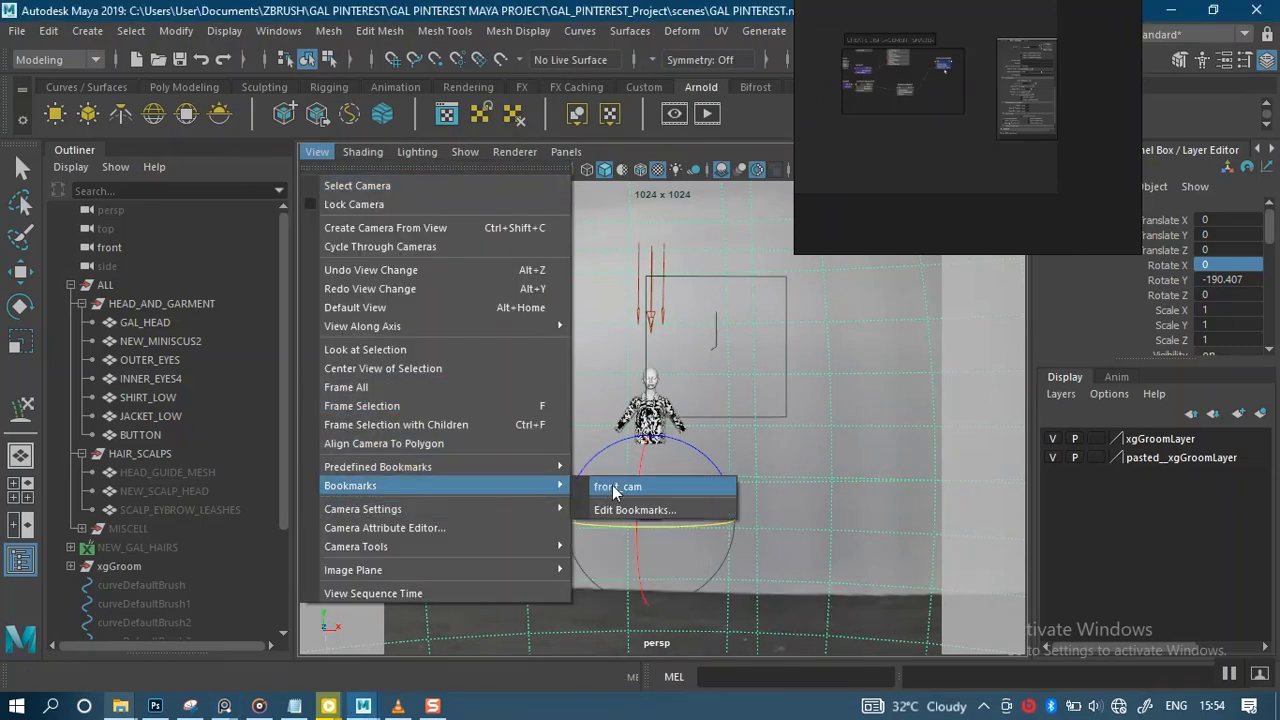
{"action": "left_click", "coordinate": [614, 487]}
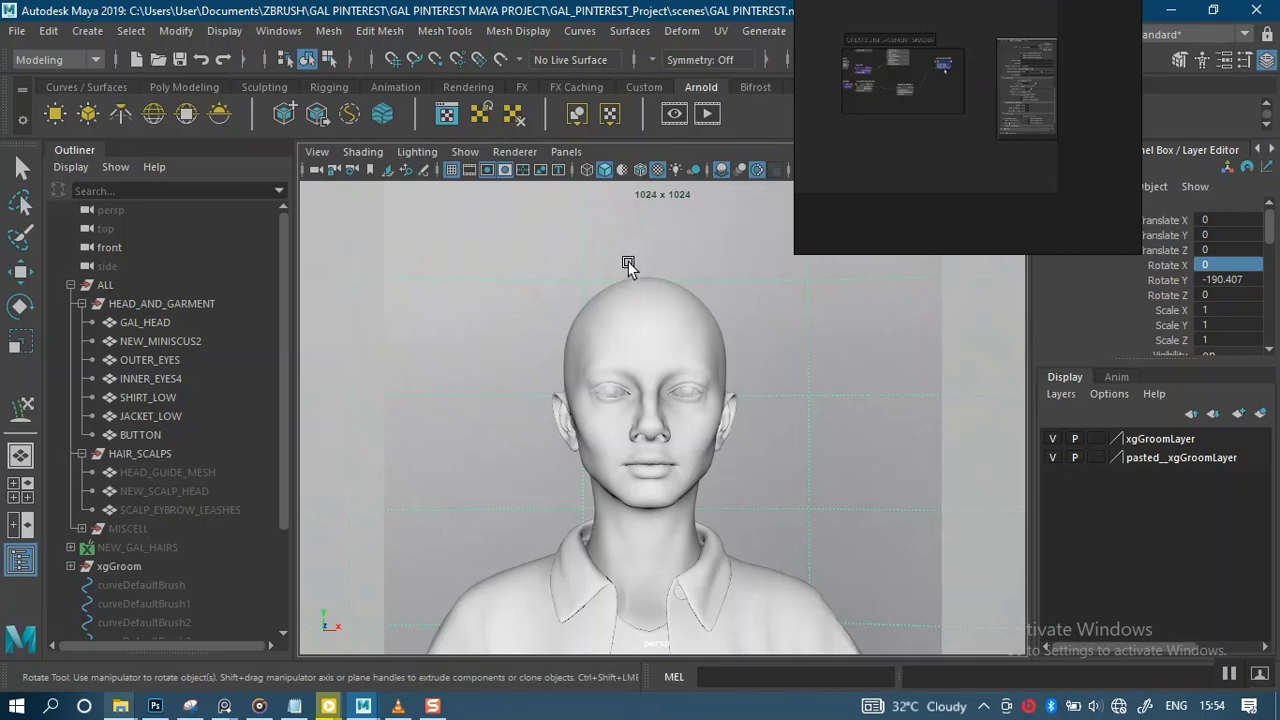
Open the Arnold RenderView higher on the screen and set its test resolution to 50%
{"action": "left_click", "coordinate": [676, 114]}
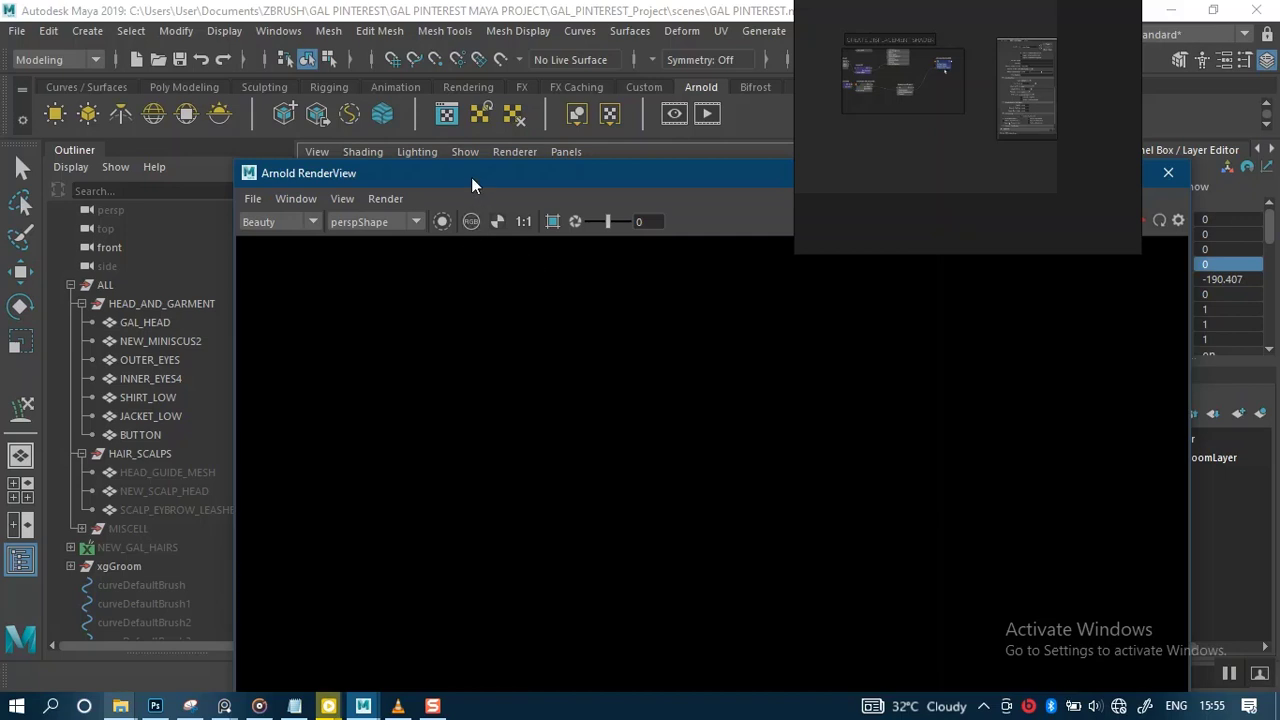
{"action": "left_click_drag", "start_coordinate": [471, 177], "coordinate": [462, 88]}
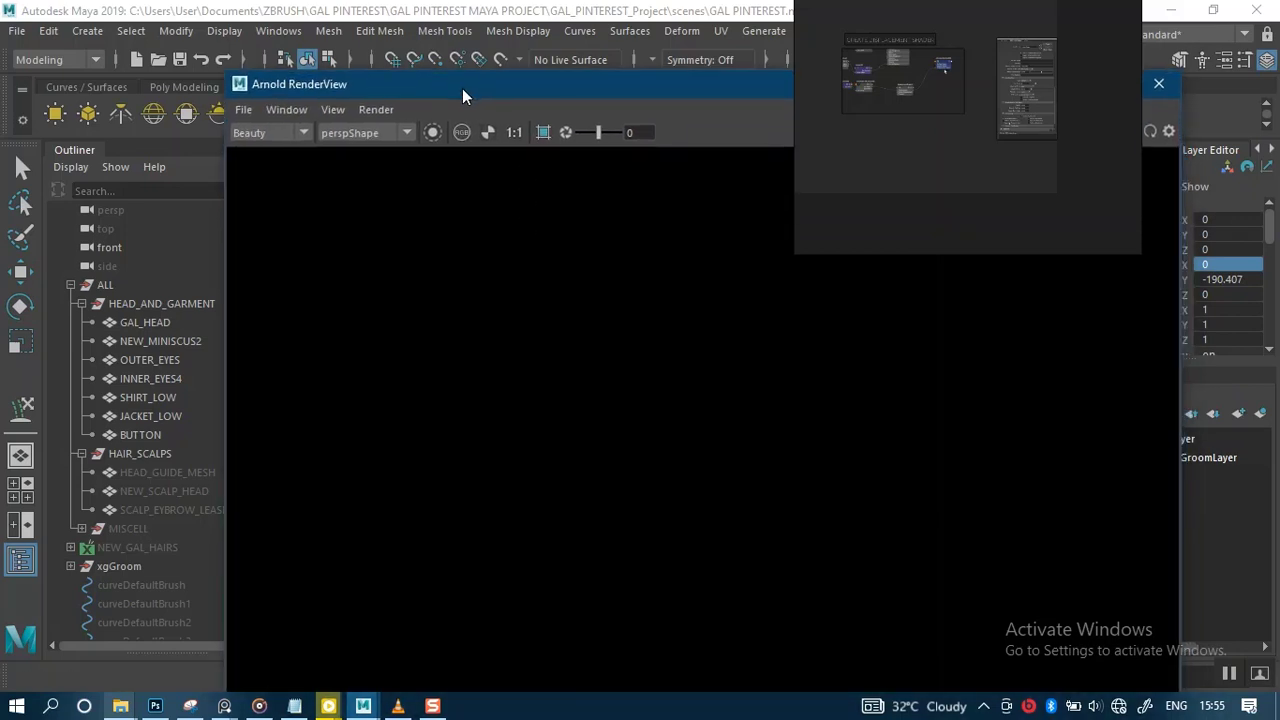
{"action": "left_click", "coordinate": [359, 113]}
{"action": "mouse_move", "coordinate": [337, 115]}
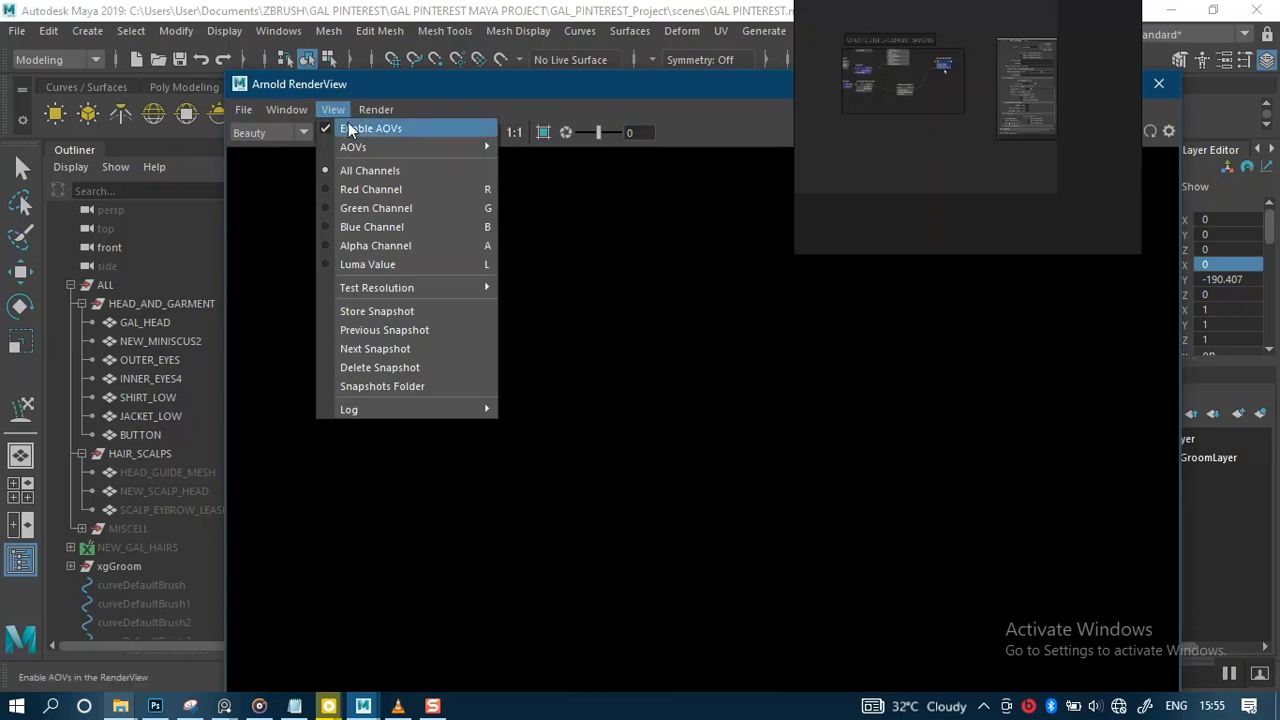
{"action": "mouse_move", "coordinate": [414, 293]}
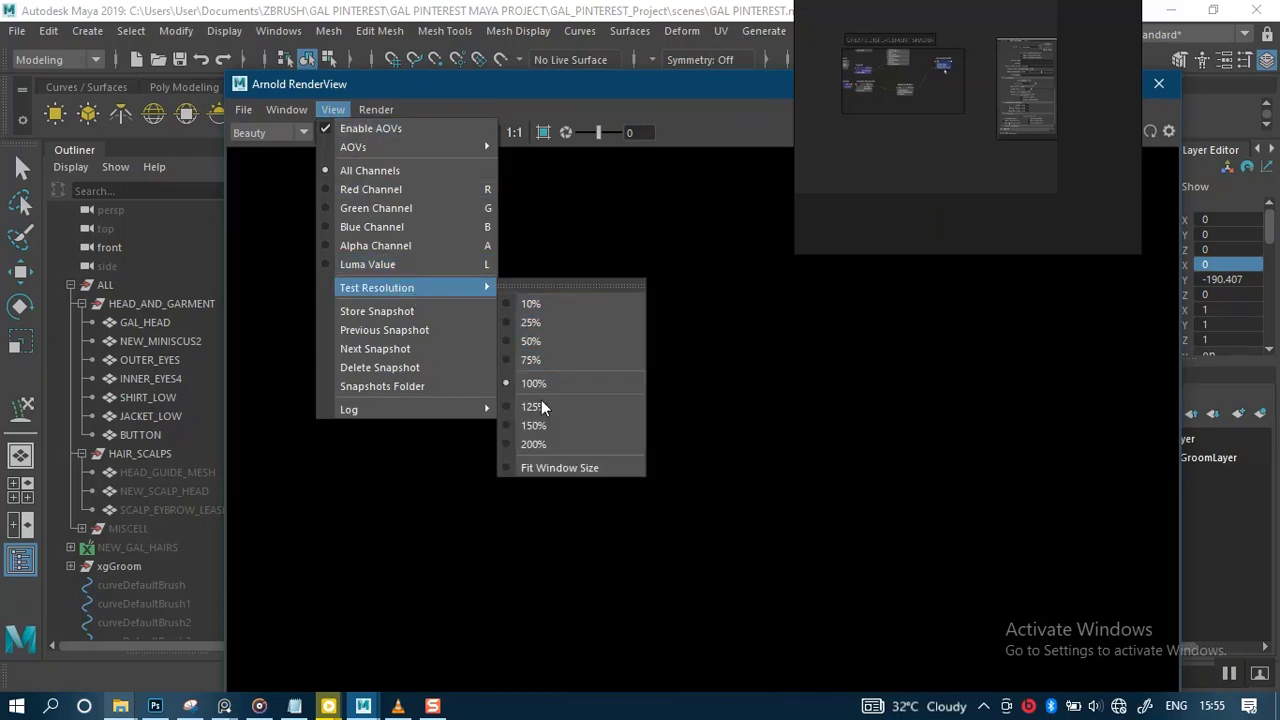
{"action": "left_click", "coordinate": [538, 344]}
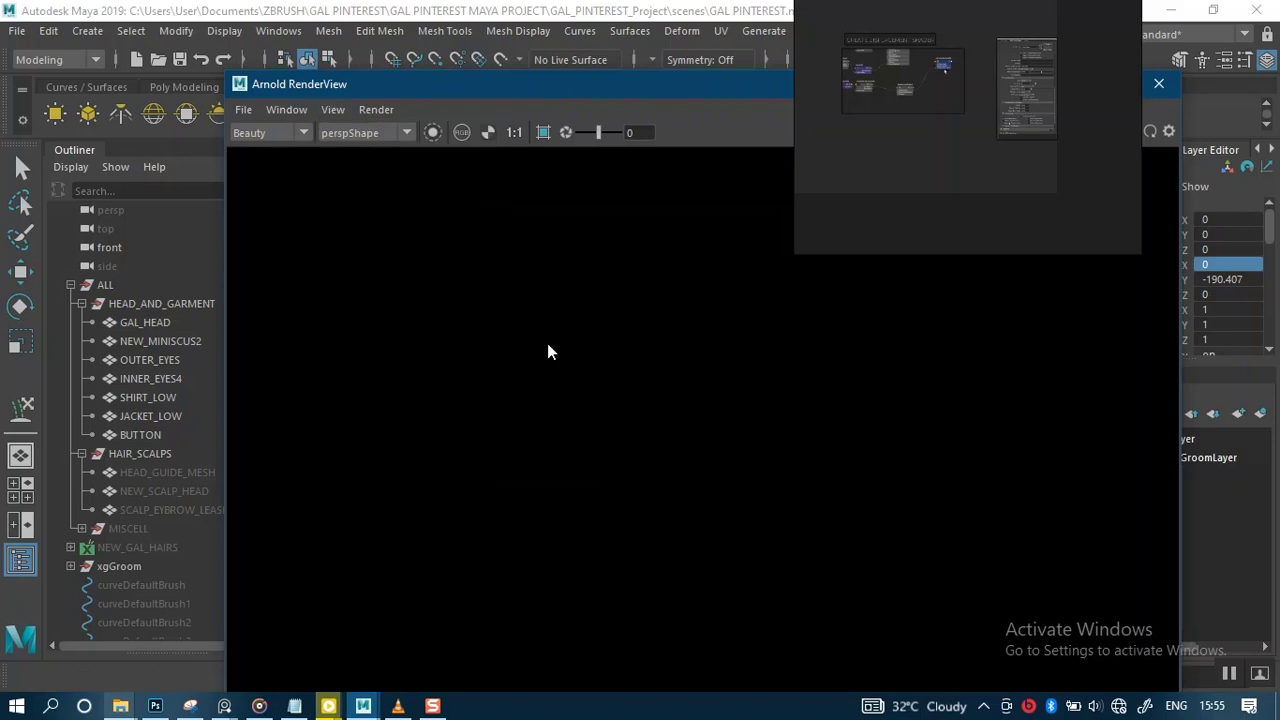
Move the reference board aside, shrink and reposition the Arnold RenderView window, and fit the whole render frame inside it
{"action": "left_click_drag", "start_coordinate": [915, 176], "coordinate": [55, 139]}
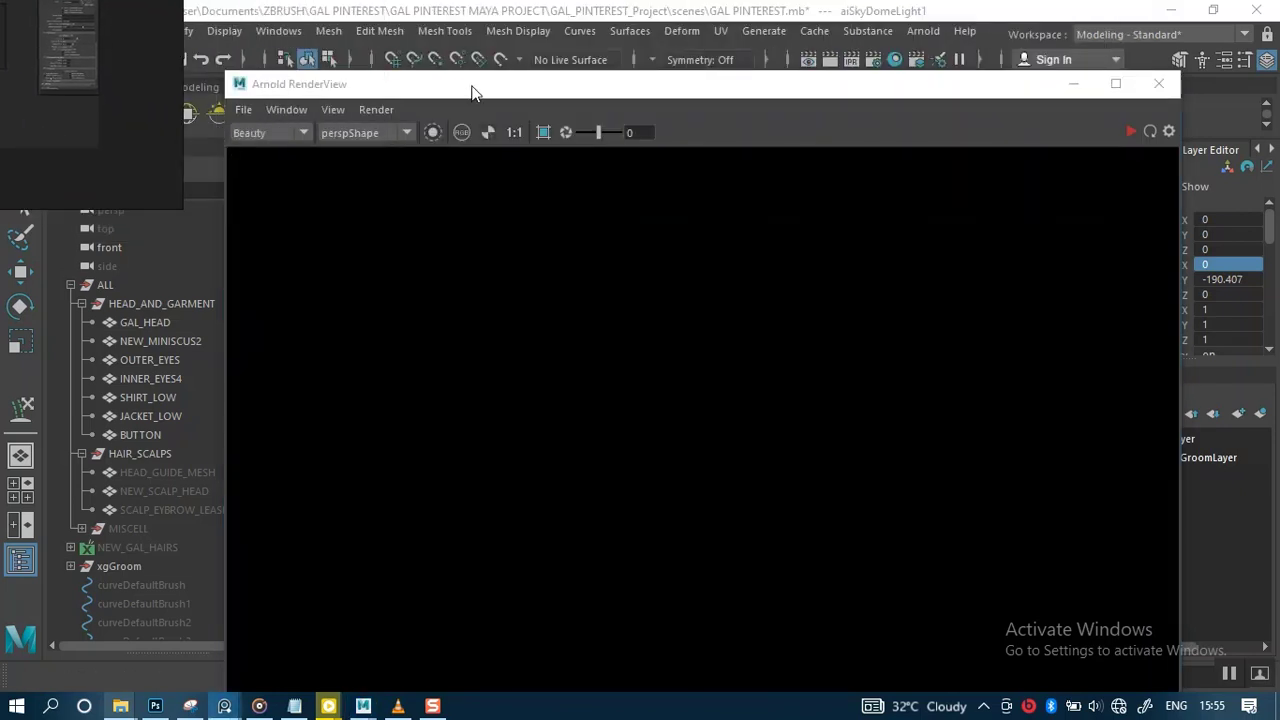
{"action": "left_click_drag", "start_coordinate": [471, 84], "coordinate": [467, 52]}
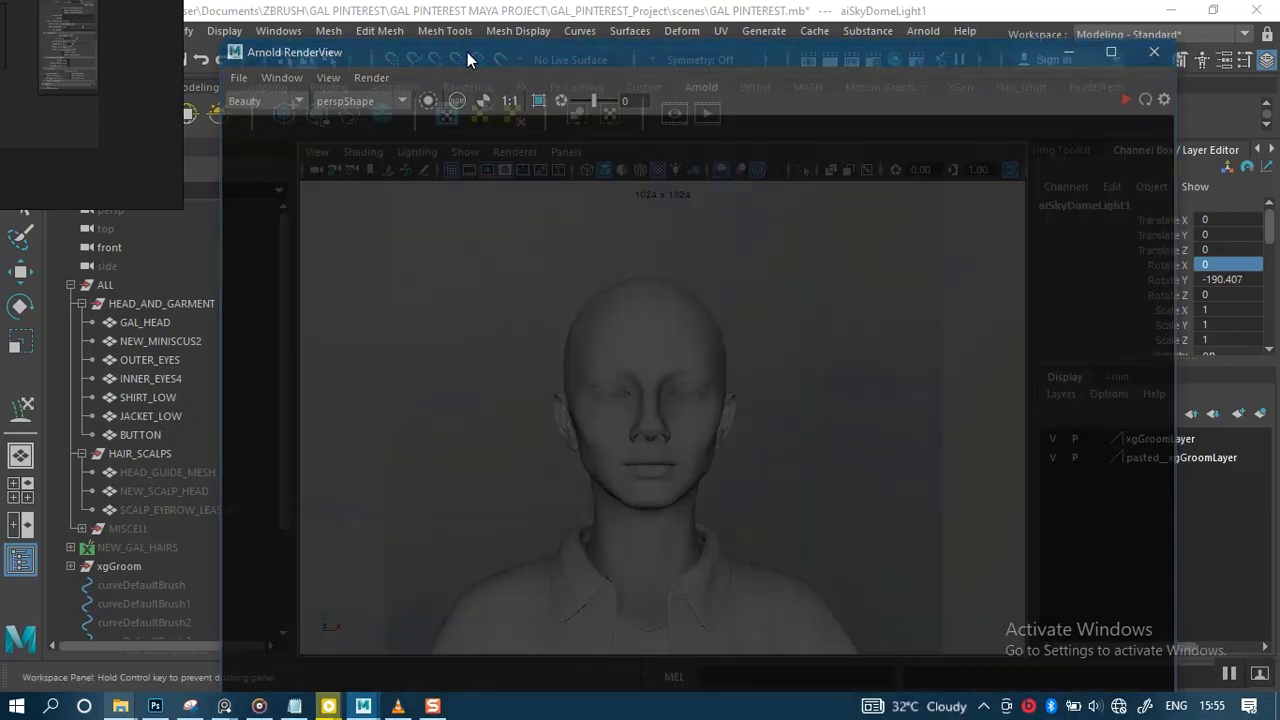
{"action": "left_click", "coordinate": [509, 101]}
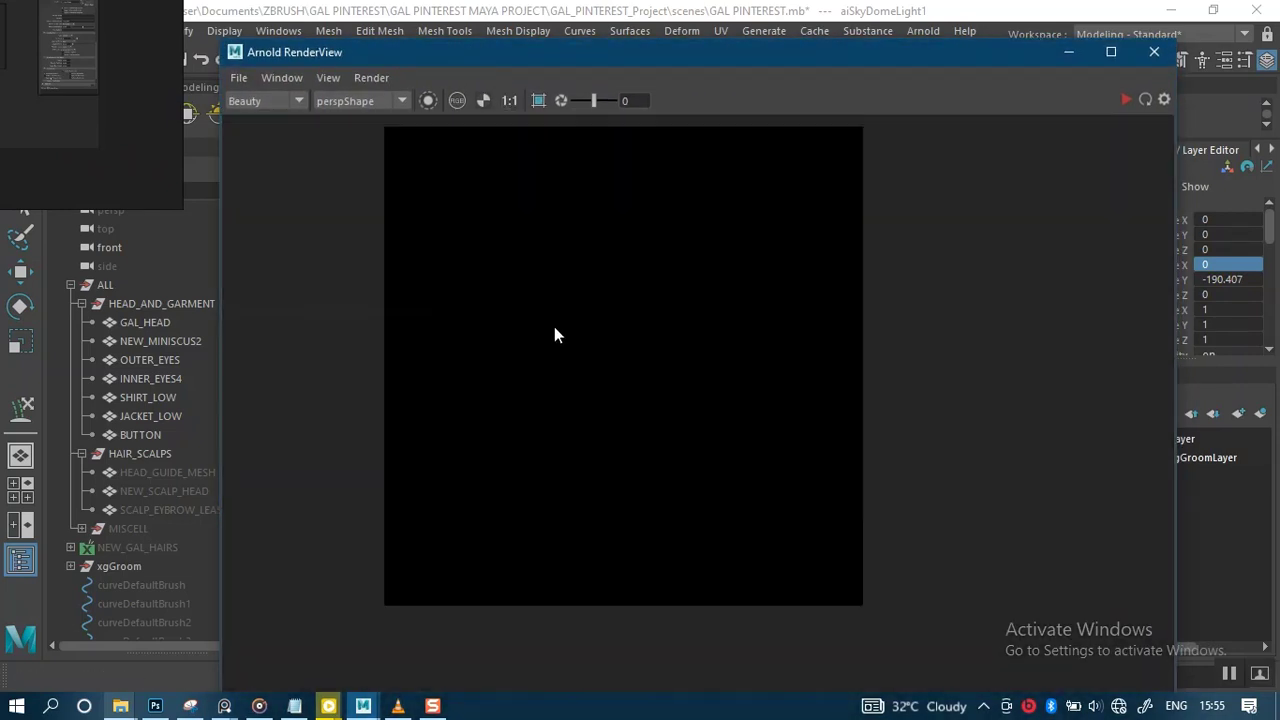
{"action": "left_click", "coordinate": [506, 102]}
{"action": "scroll", "coordinate": [581, 241], "scroll_direction": "down", "scroll_amount": 2}
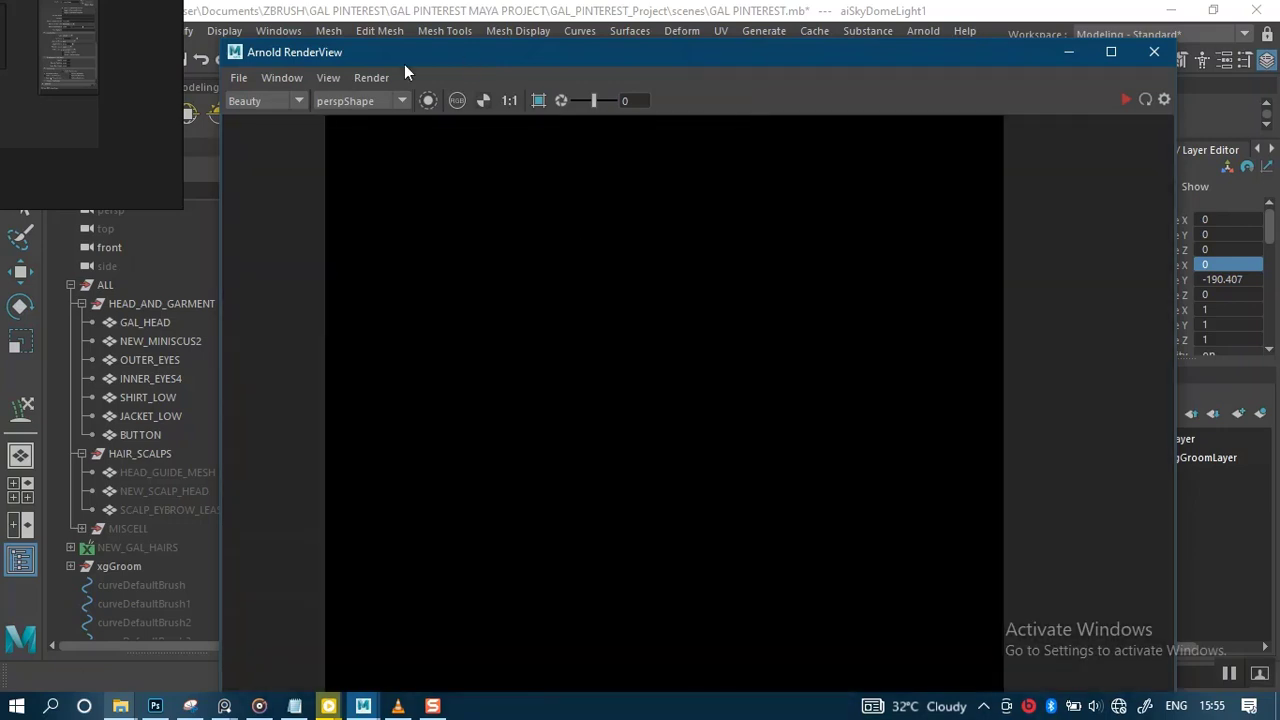
{"action": "left_click_drag", "start_coordinate": [223, 43], "coordinate": [386, 156]}
{"action": "left_click_drag", "start_coordinate": [575, 174], "coordinate": [498, 35]}
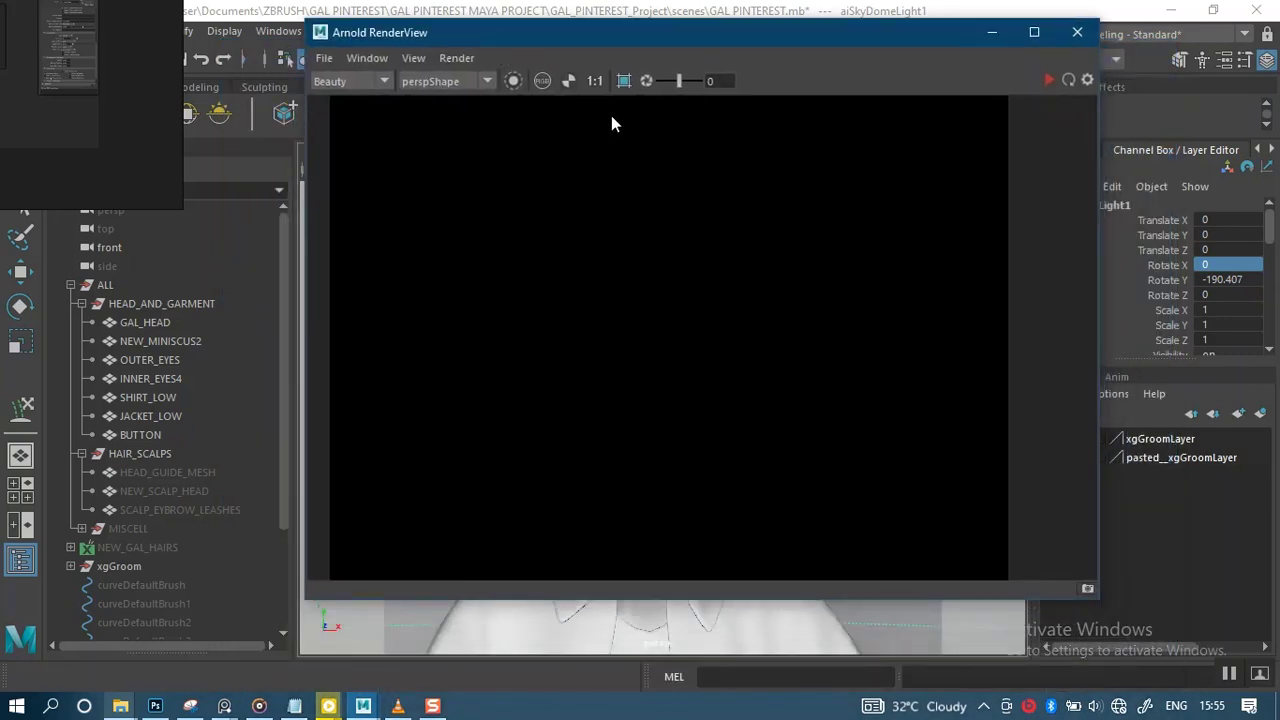
{"action": "left_click", "coordinate": [594, 82]}
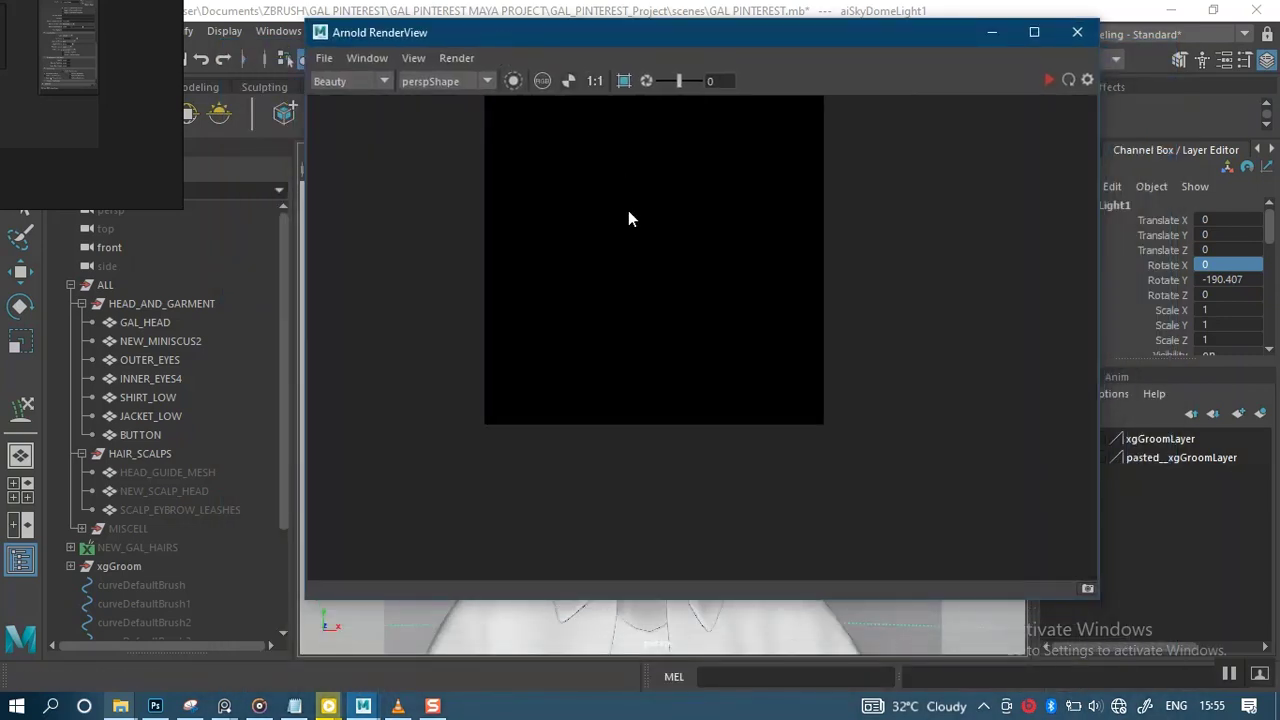
{"action": "middle_click_drag", "start_coordinate": [706, 217], "coordinate": [733, 284]}
{"action": "scroll", "coordinate": [713, 307], "scroll_direction": "up", "scroll_amount": 2}
{"action": "scroll", "coordinate": [713, 307], "scroll_direction": "down", "scroll_amount": 1}
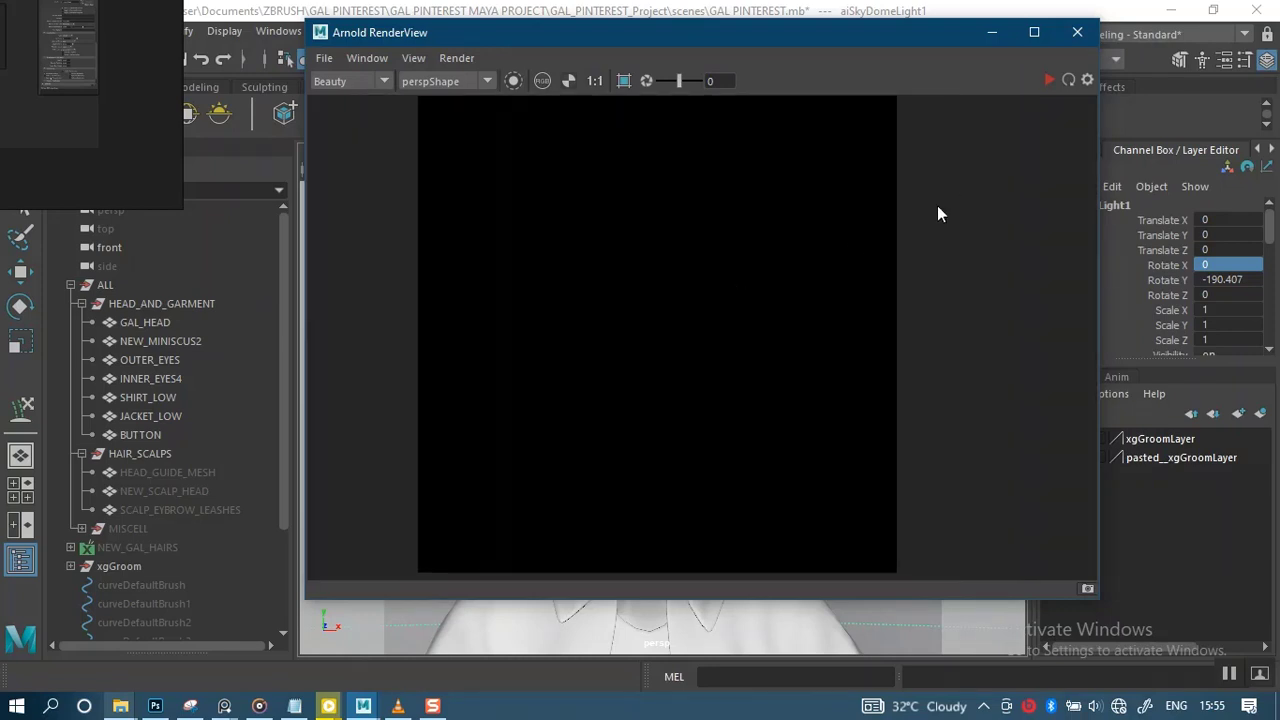
Start a live Arnold render of the perspShape camera and move the render window clear of the sky dome light's settings
{"action": "left_click", "coordinate": [1049, 80]}
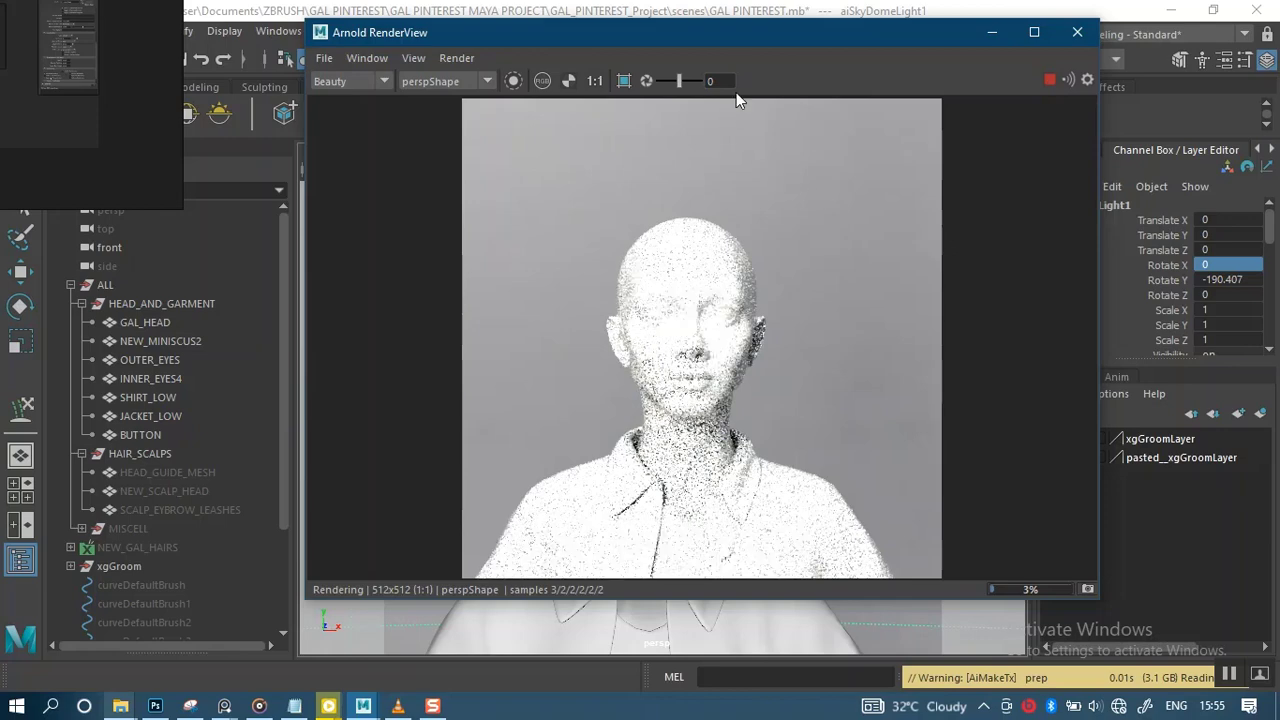
{"action": "left_click_drag", "start_coordinate": [738, 52], "coordinate": [349, 46]}
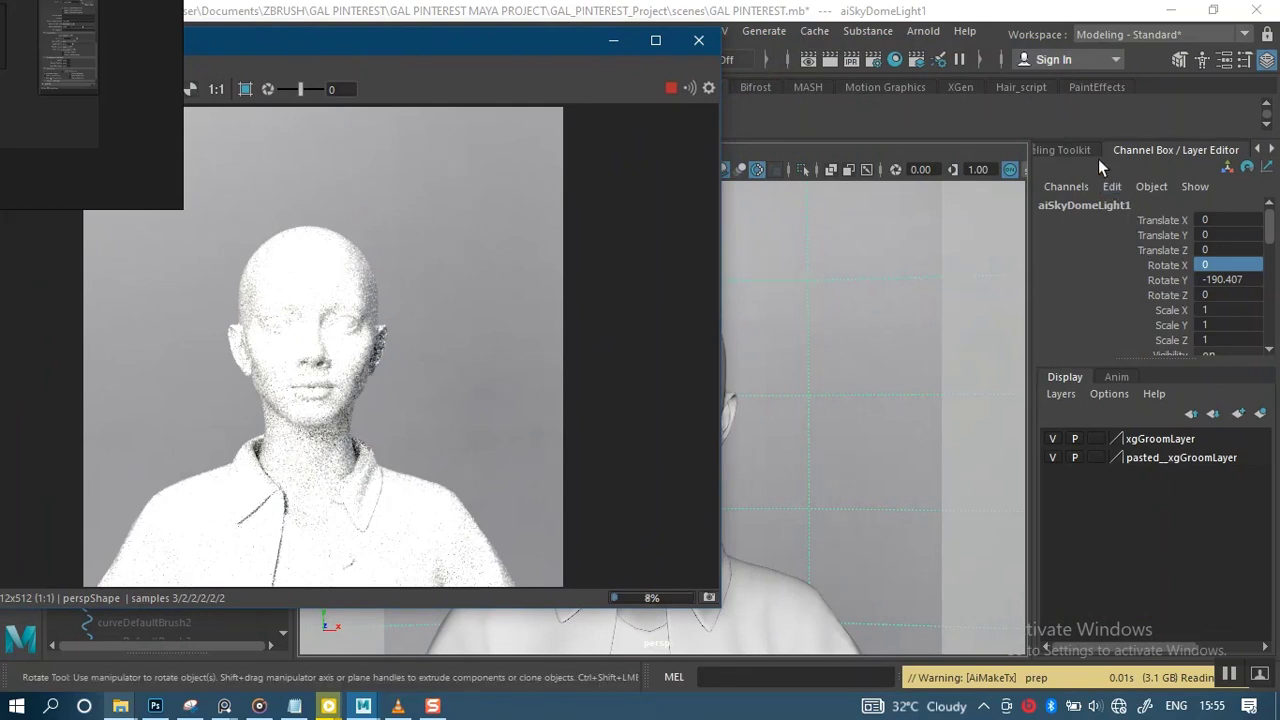
{"action": "left_click", "coordinate": [842, 303]}
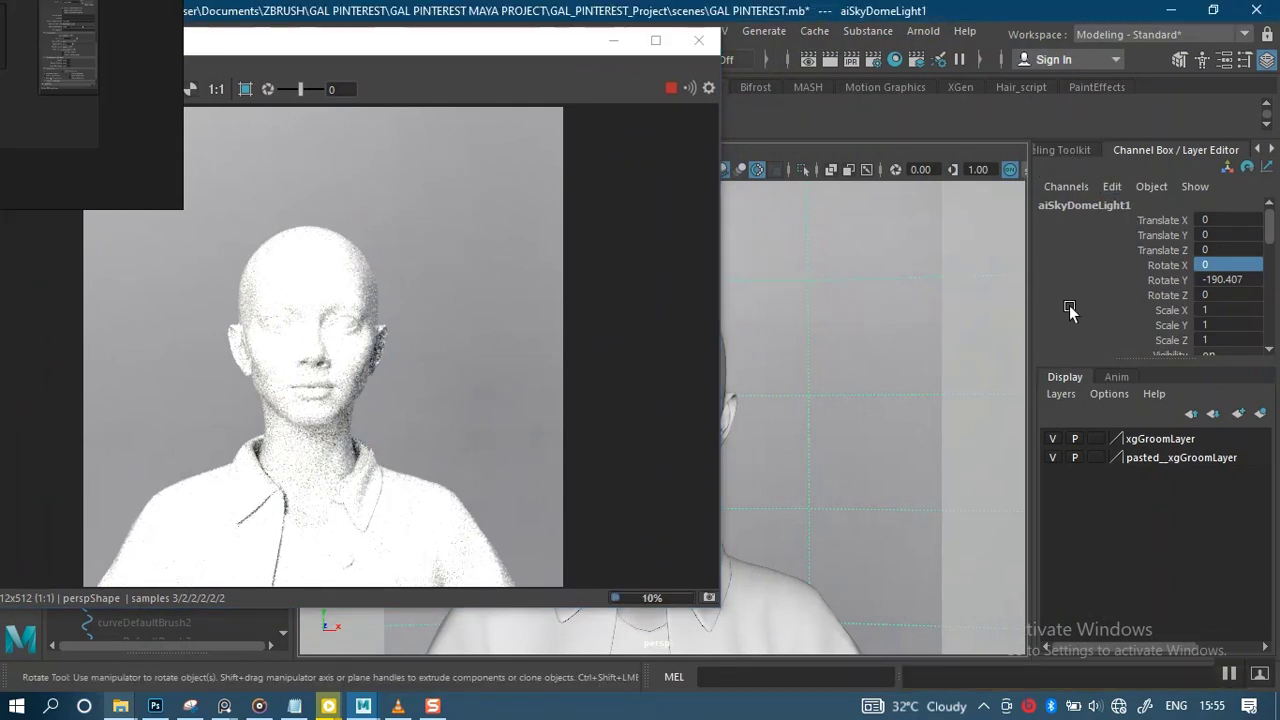
Show the aiSkyDomeLightShape1 attributes to review the sky dome light's settings while the render refines
{"action": "left_click", "coordinate": [1072, 150]}
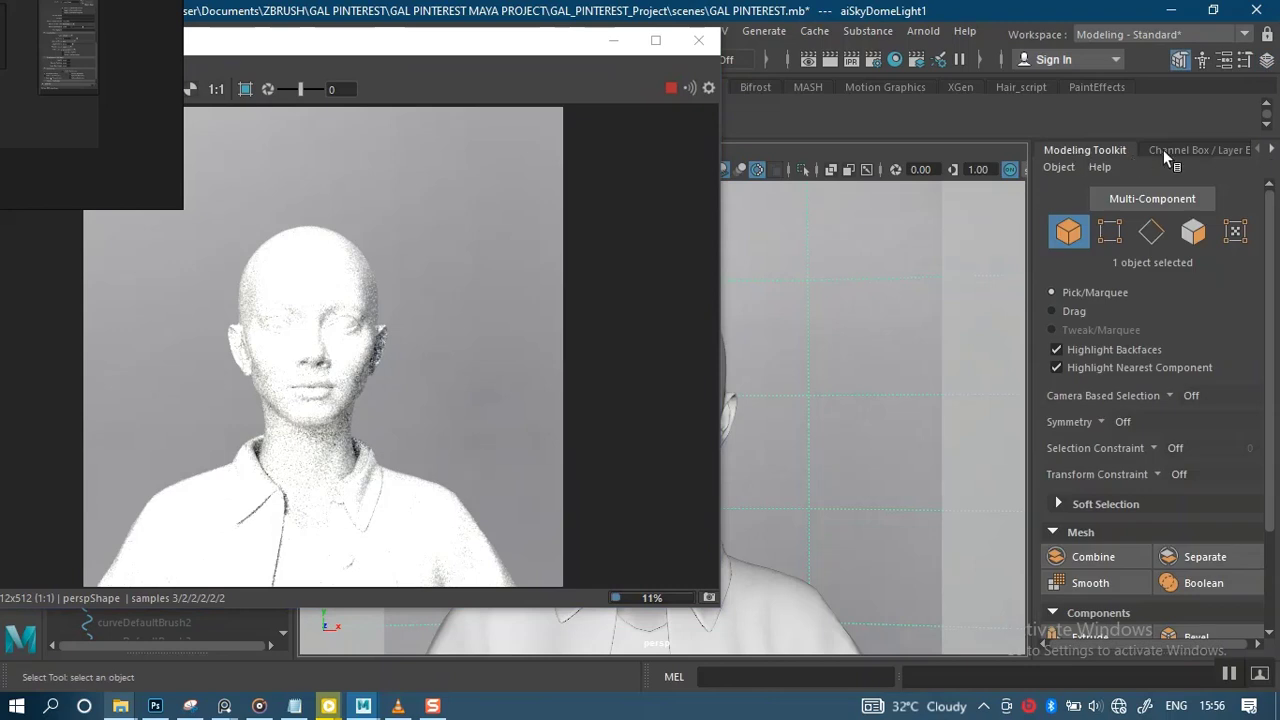
{"action": "left_click", "coordinate": [1268, 150]}
{"action": "left_click", "coordinate": [1268, 150]}
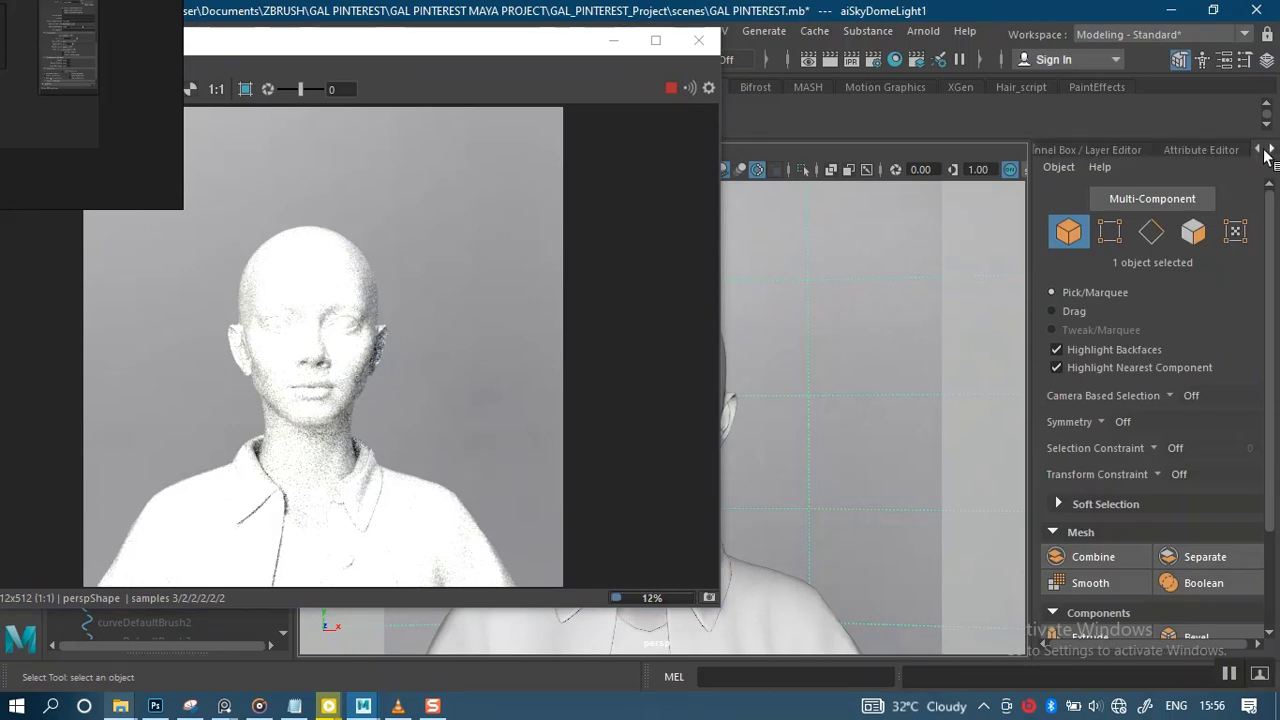
{"action": "left_click", "coordinate": [1210, 150]}
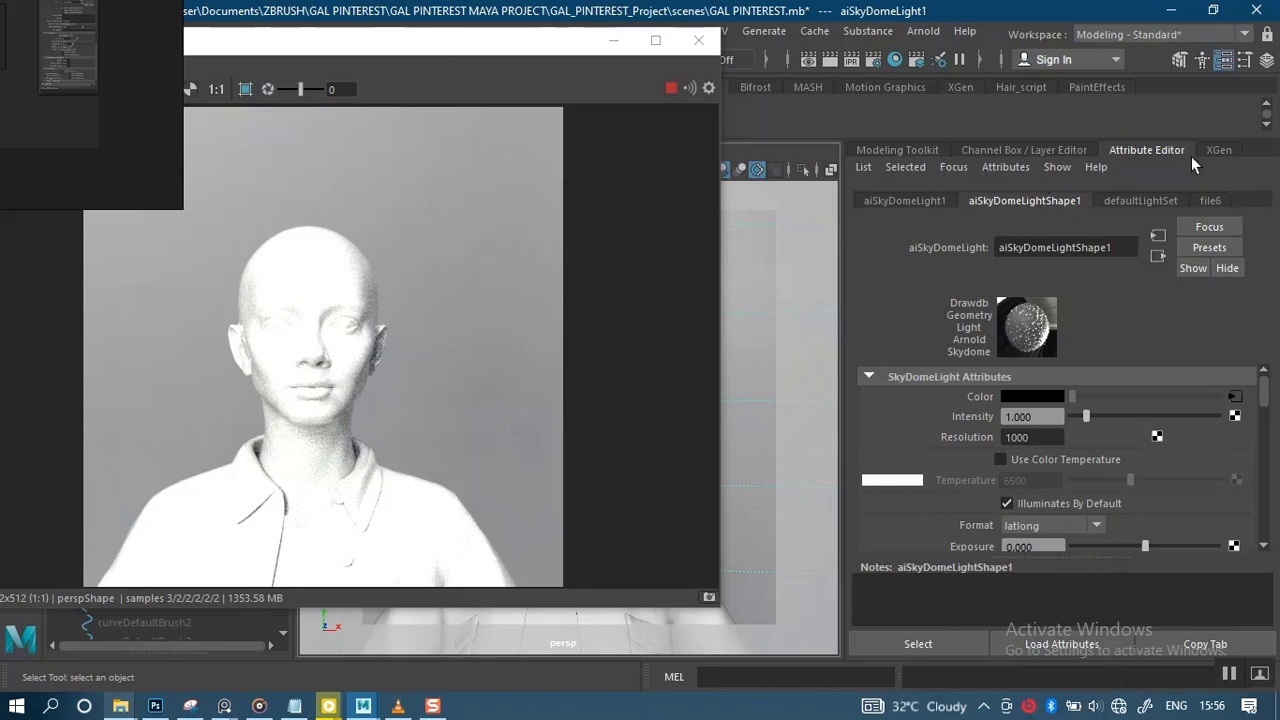
Return to the sky dome light's transform values and stop the live Arnold render
{"action": "left_click", "coordinate": [1028, 149]}
{"action": "left_click", "coordinate": [1212, 265]}
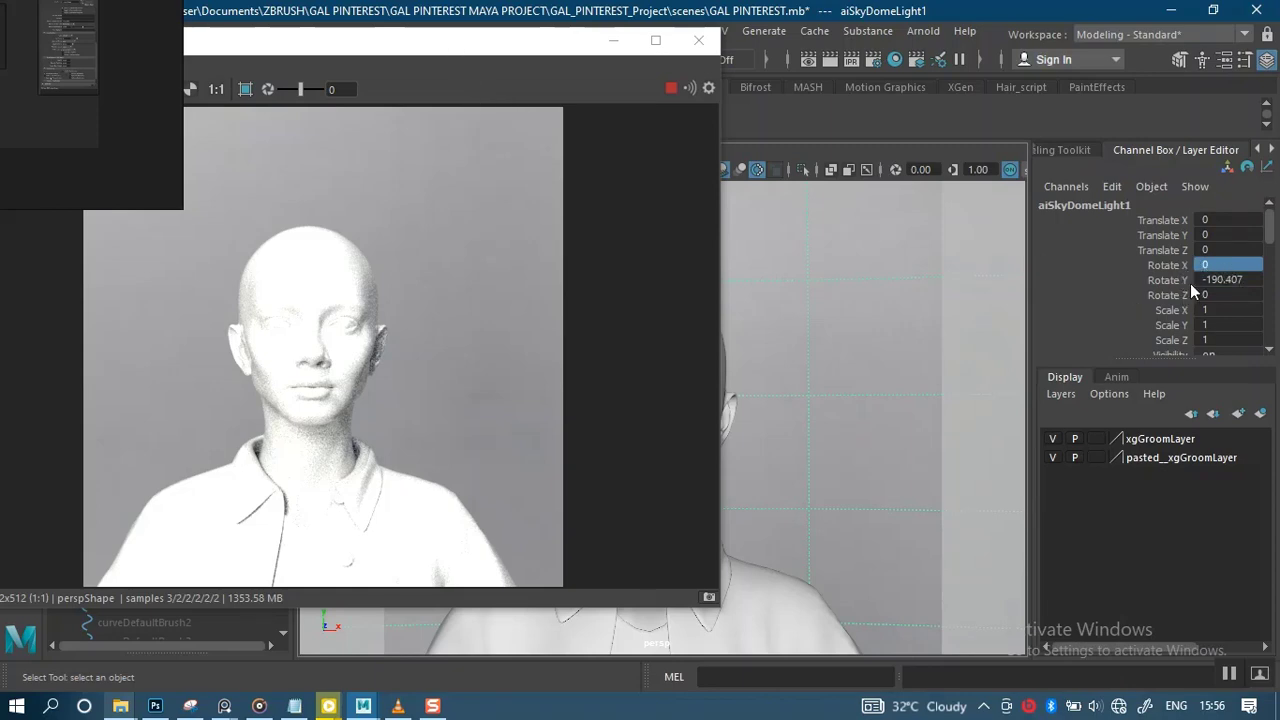
{"action": "left_click", "coordinate": [671, 88]}
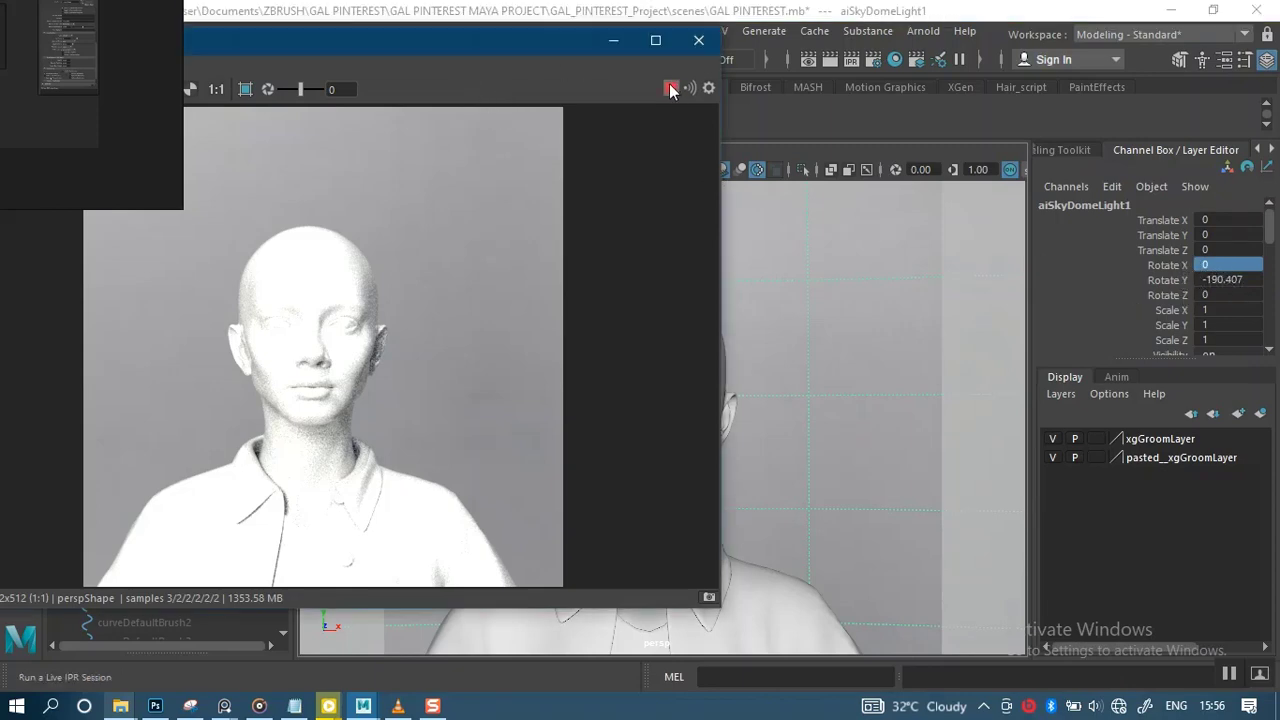
Minimize the render window and delete the two overlapping directional lights above the character
{"action": "left_click", "coordinate": [613, 40]}
{"action": "right_click_drag", "start_coordinate": [713, 430], "coordinate": [774, 372], "text": "alt"}
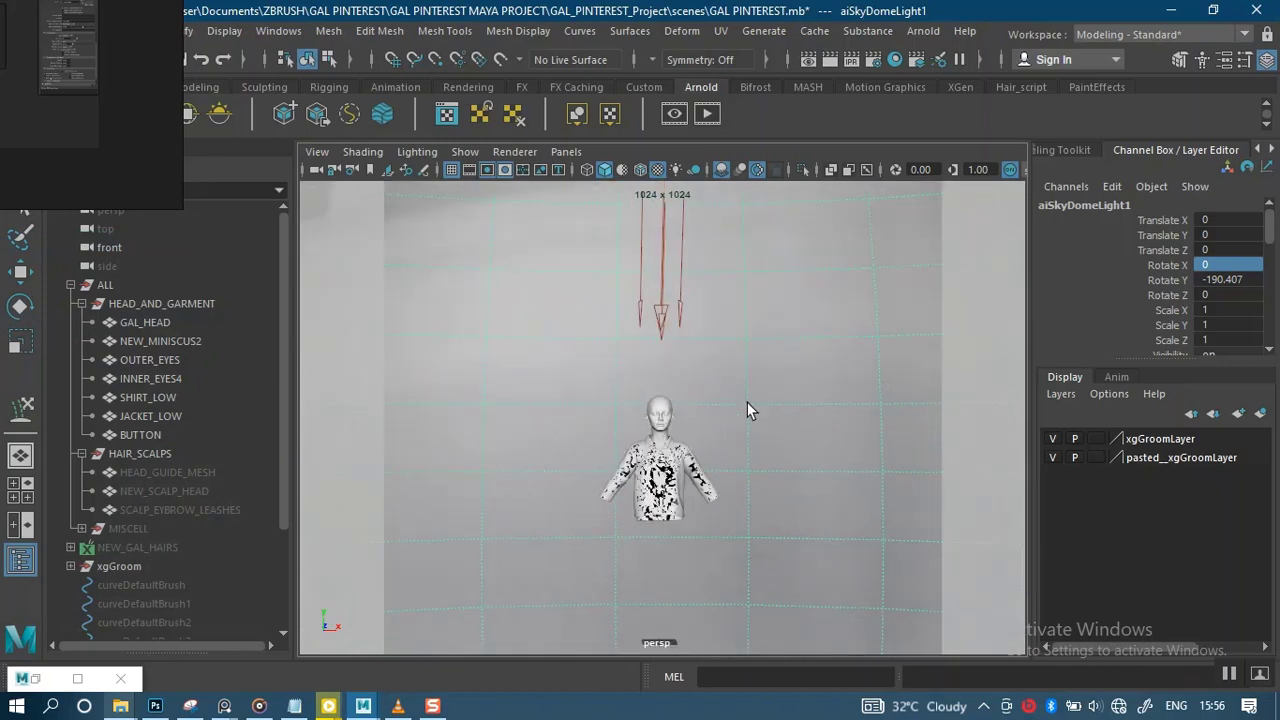
{"action": "left_click", "coordinate": [664, 316]}
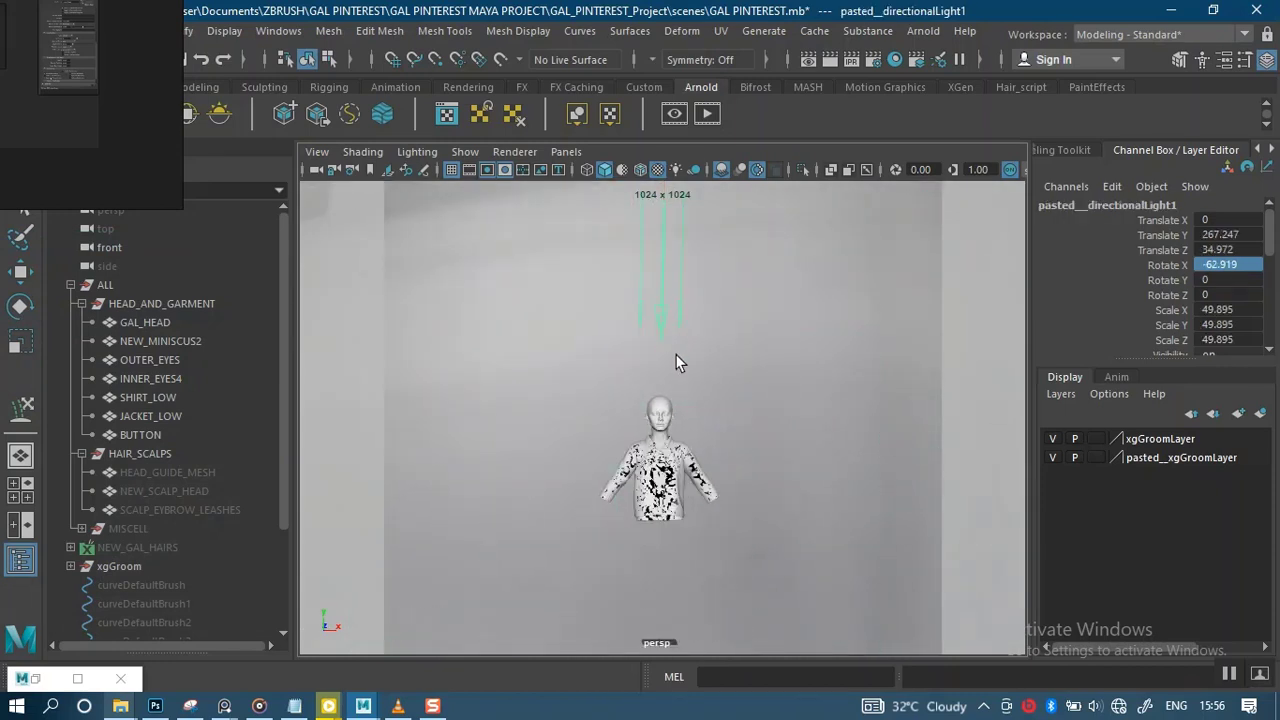
{"action": "left_click", "coordinate": [670, 366]}
{"action": "left_click", "coordinate": [656, 324]}
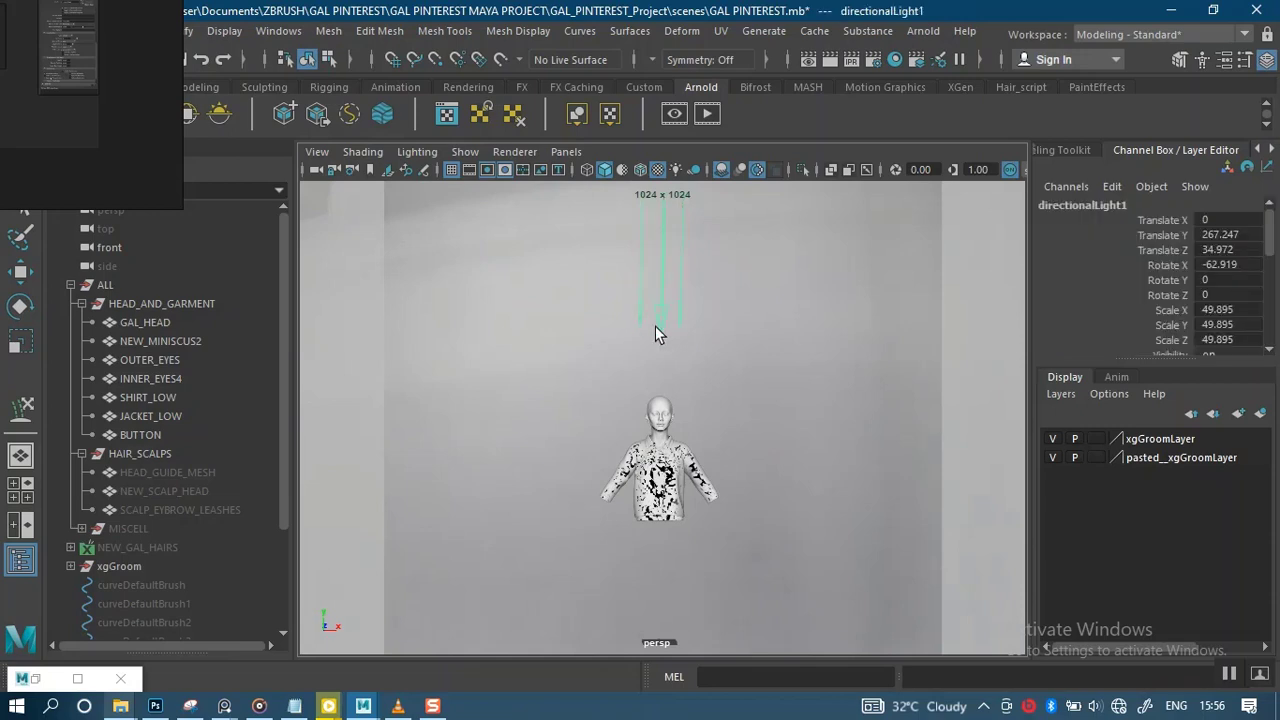
{"action": "key", "text": "Delete"}
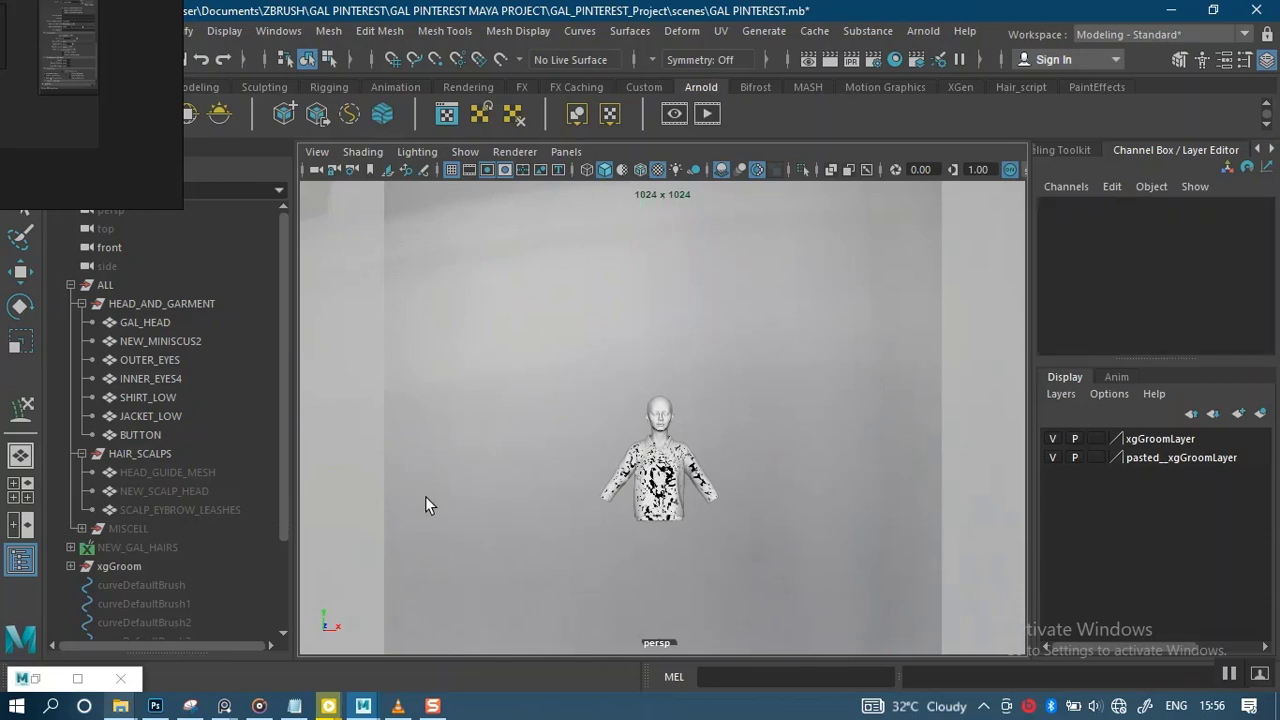
Run a brief live Arnold render of the character with only the sky dome lighting, stop it and minimize the render window
{"action": "scroll", "coordinate": [680, 572], "scroll_direction": "up", "scroll_amount": 5}
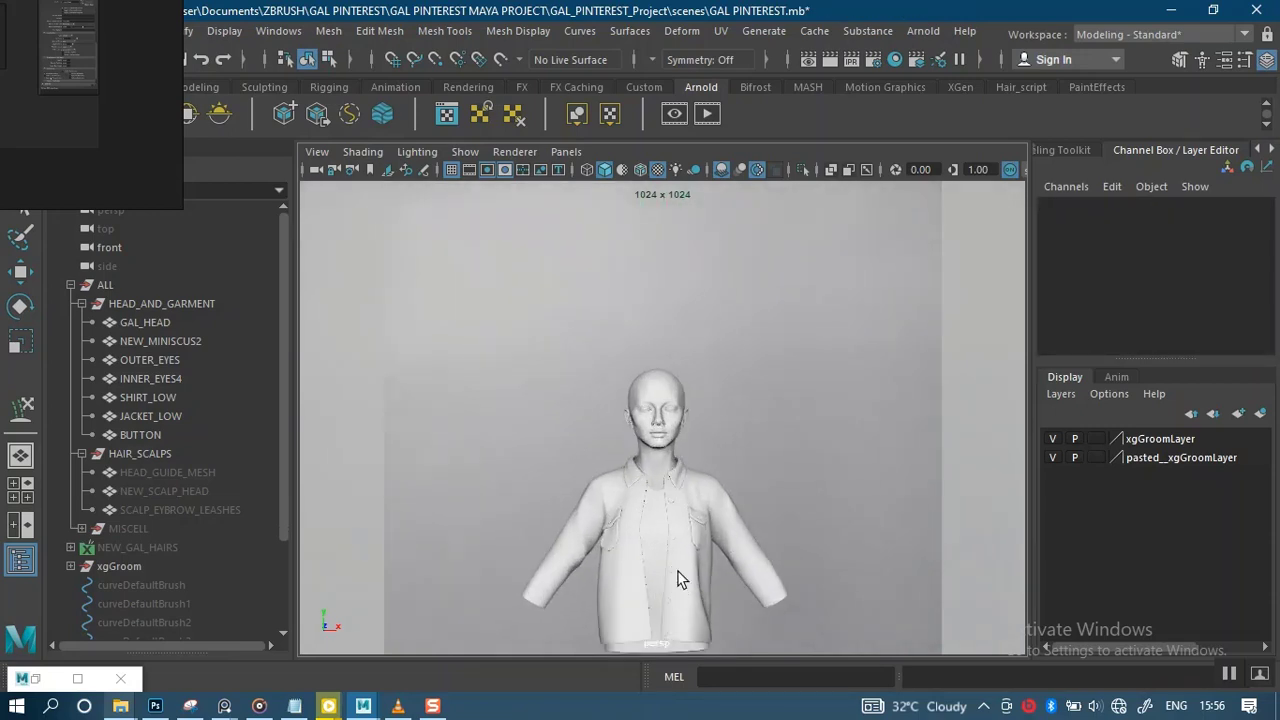
{"action": "double_click", "coordinate": [46, 681]}
{"action": "left_click", "coordinate": [670, 88]}
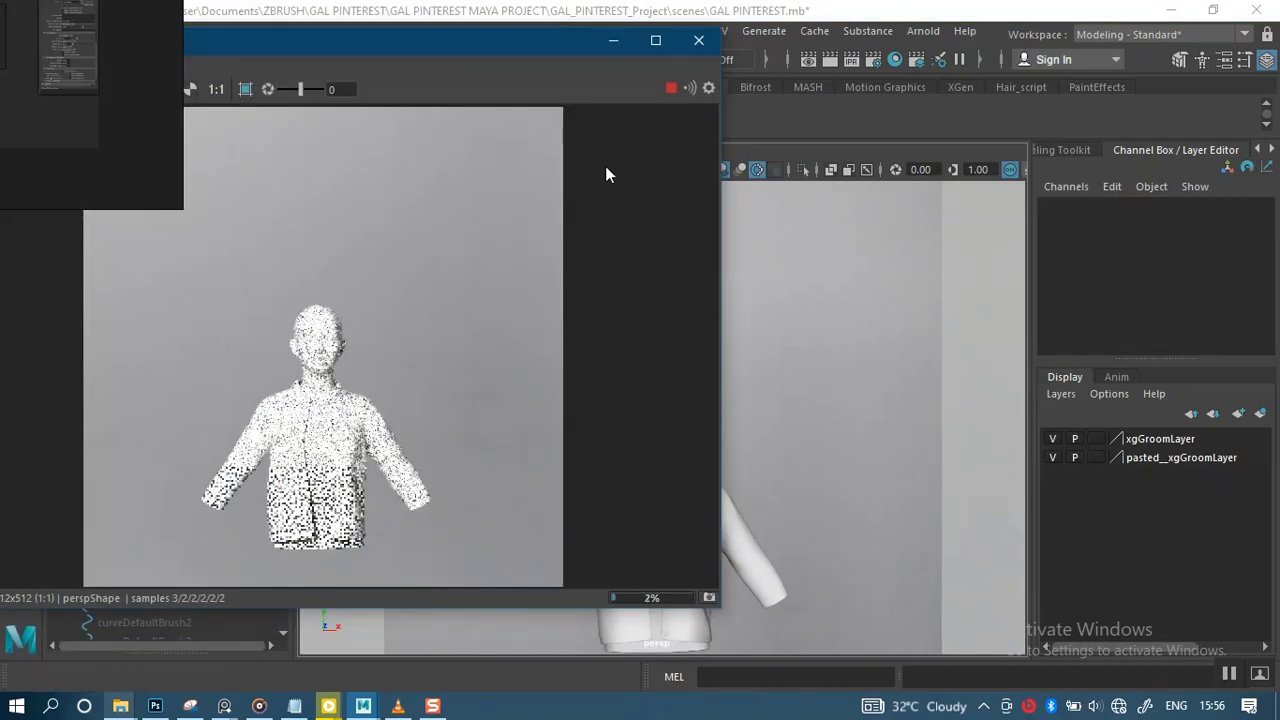
{"action": "left_click", "coordinate": [670, 88]}
{"action": "left_click", "coordinate": [614, 44]}
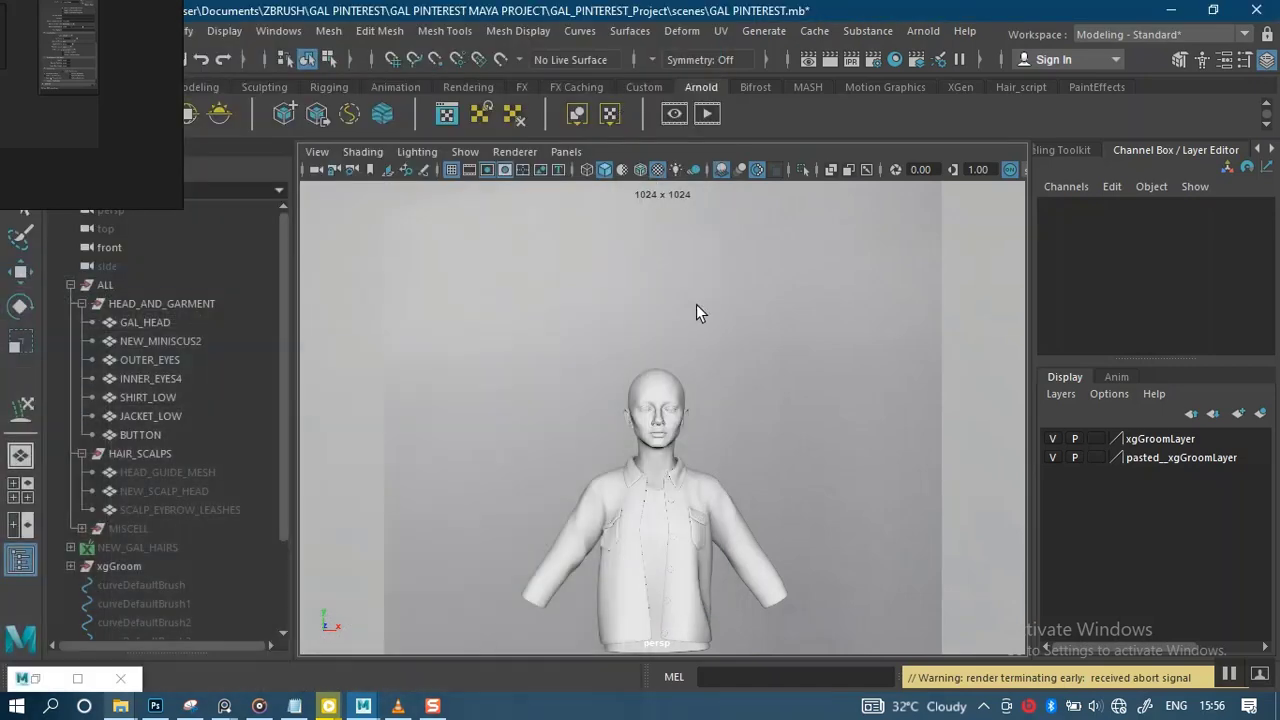
Select the sky dome light and rotate it freehand around its vertical axis to a Rotate Y of about -290
{"action": "right_click_drag", "start_coordinate": [704, 396], "coordinate": [722, 522], "text": "alt"}
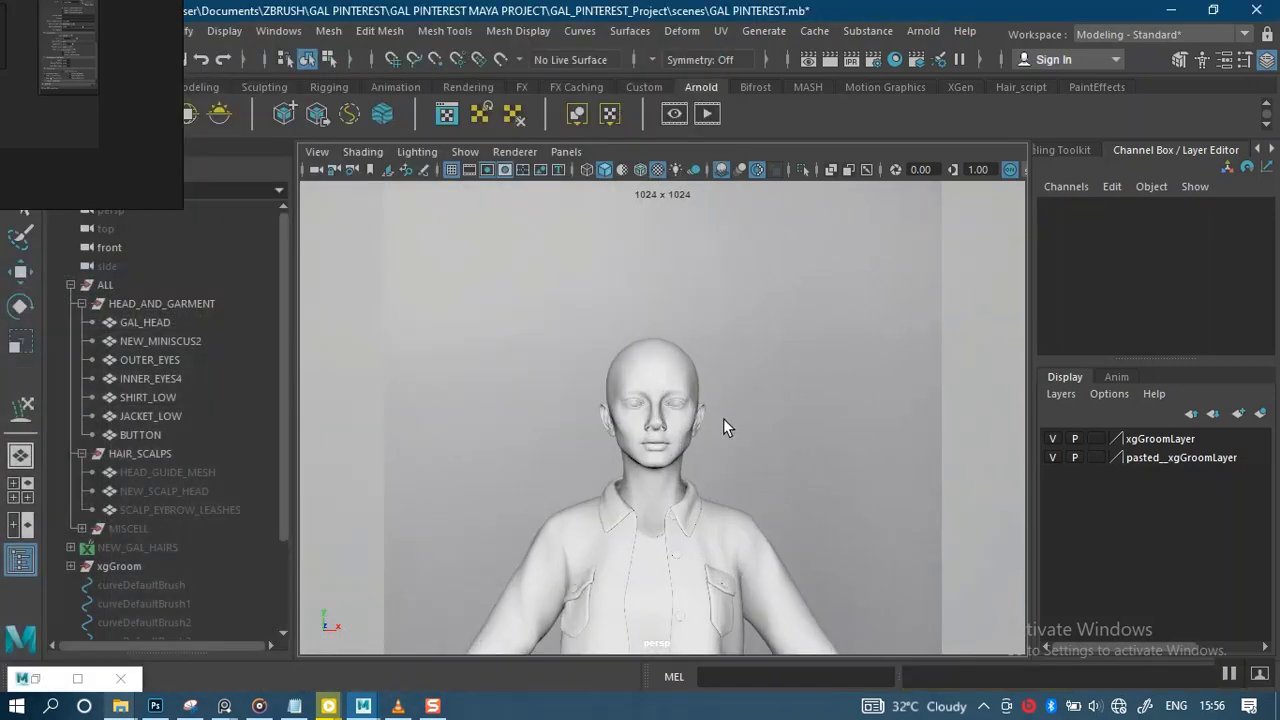
{"action": "left_click", "coordinate": [768, 412]}
{"action": "right_click_drag", "start_coordinate": [768, 412], "coordinate": [686, 337], "text": "alt"}
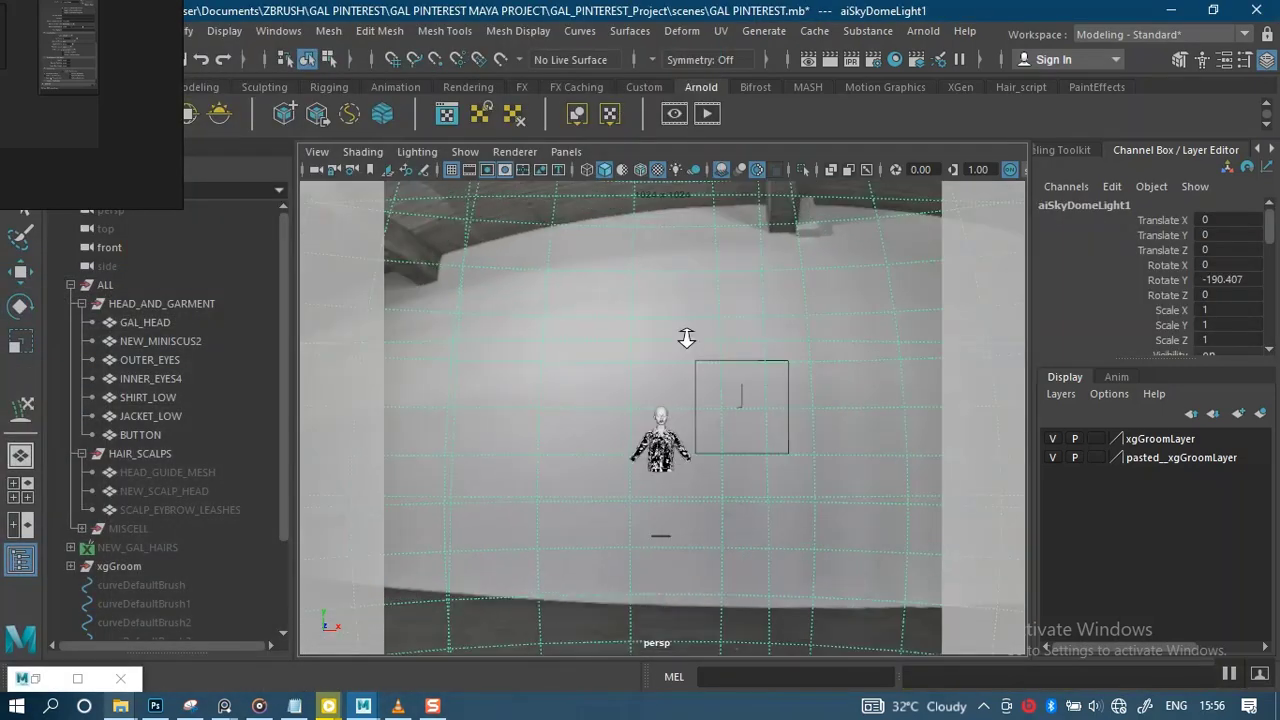
{"action": "key", "text": "e"}
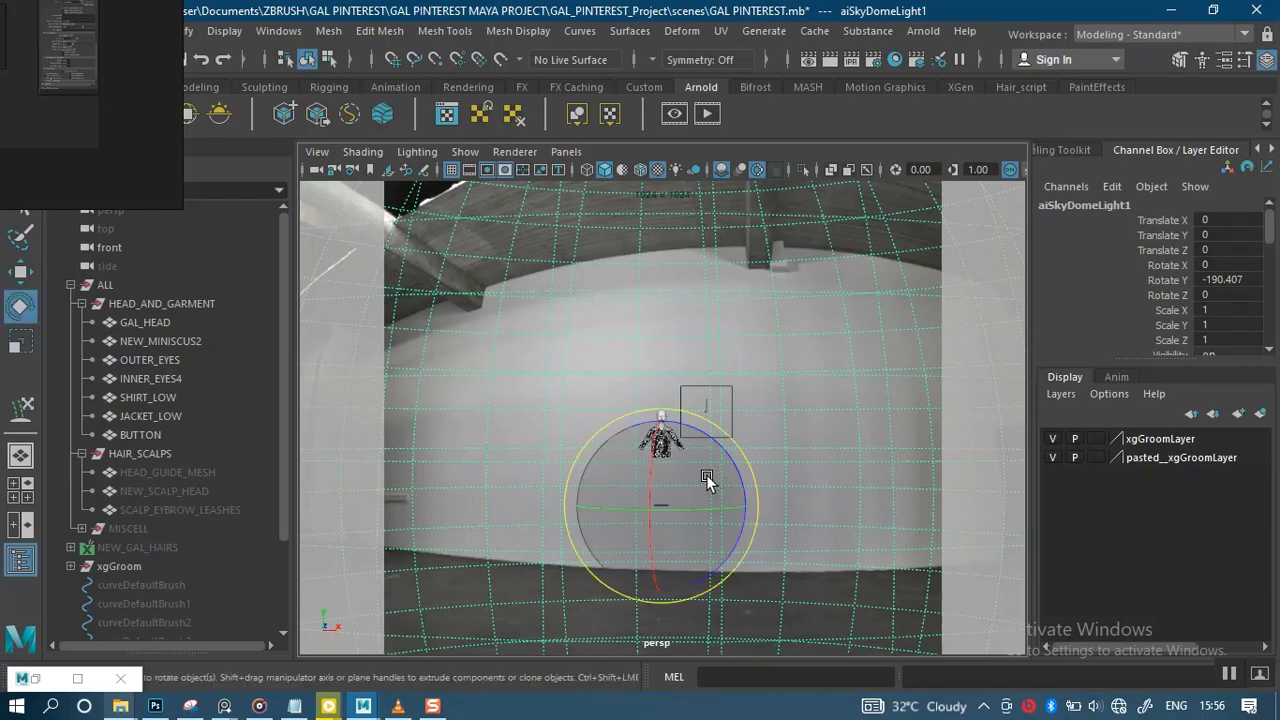
{"action": "right_click_drag", "start_coordinate": [706, 474], "coordinate": [699, 552], "text": "alt"}
{"action": "left_click_drag", "start_coordinate": [699, 552], "coordinate": [562, 550]}
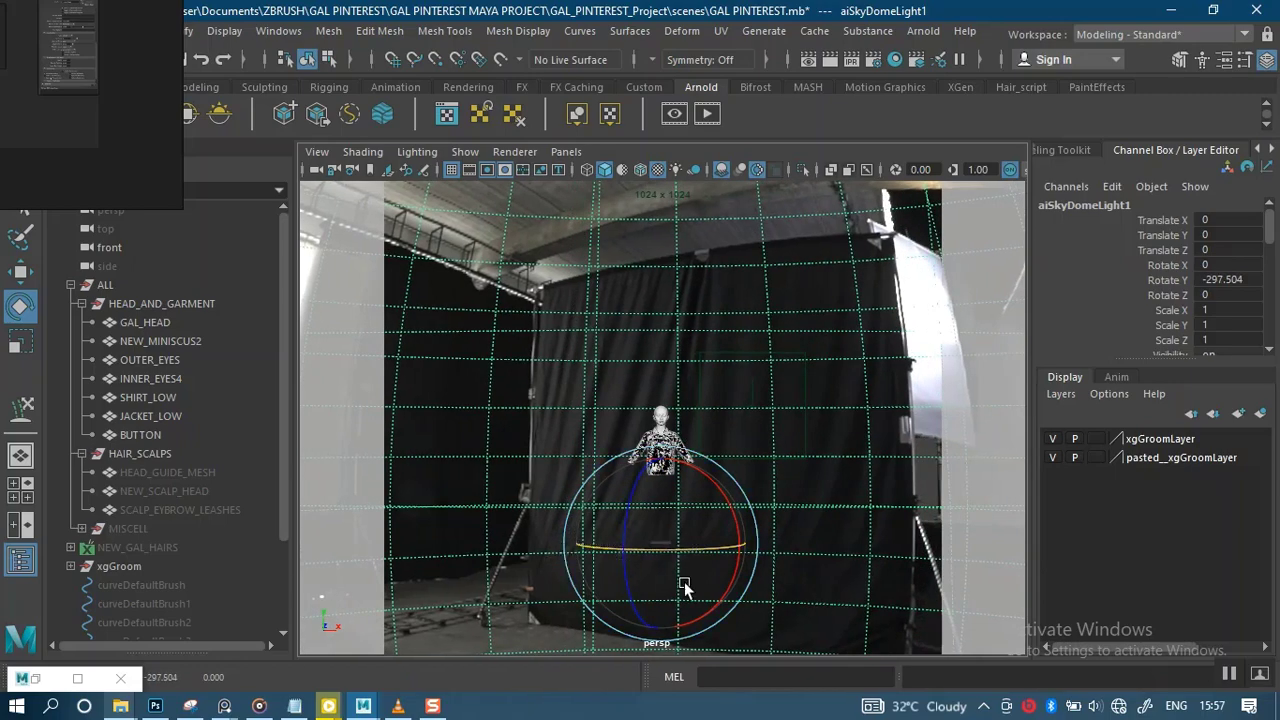
{"action": "mouse_move", "coordinate": [688, 545]}
{"action": "left_mouse_down"}
{"action": "mouse_move", "coordinate": [616, 546]}
{"action": "mouse_move", "coordinate": [697, 543]}
{"action": "left_mouse_up"}
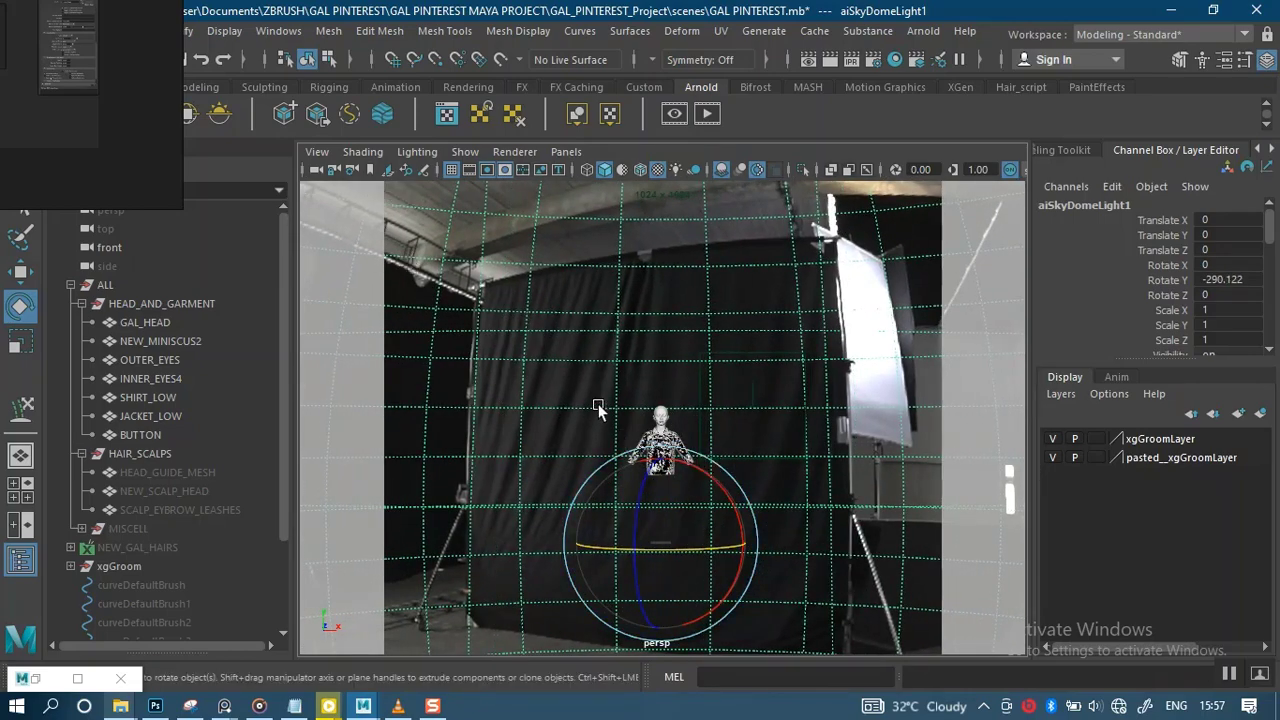
Restore the bookmarked close-up view of the head, restart the live Arnold render and move the render window aside
{"action": "key", "text": "f"}
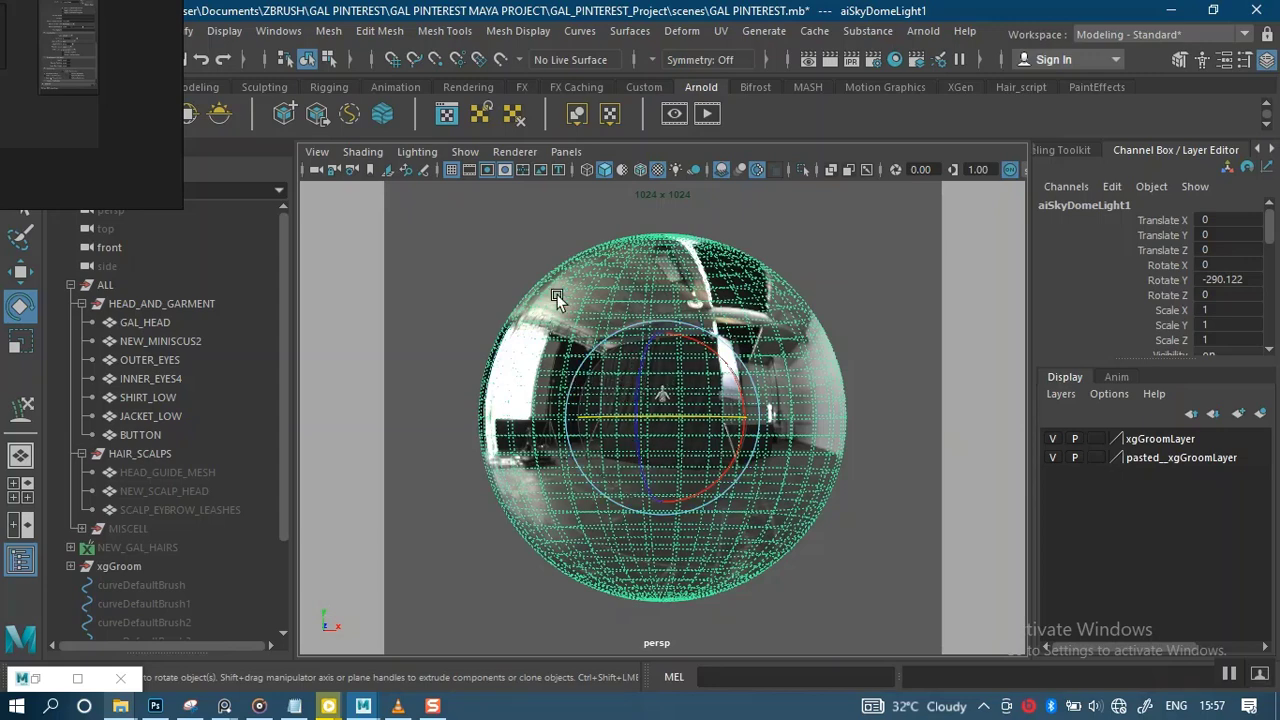
{"action": "left_click", "coordinate": [318, 155]}
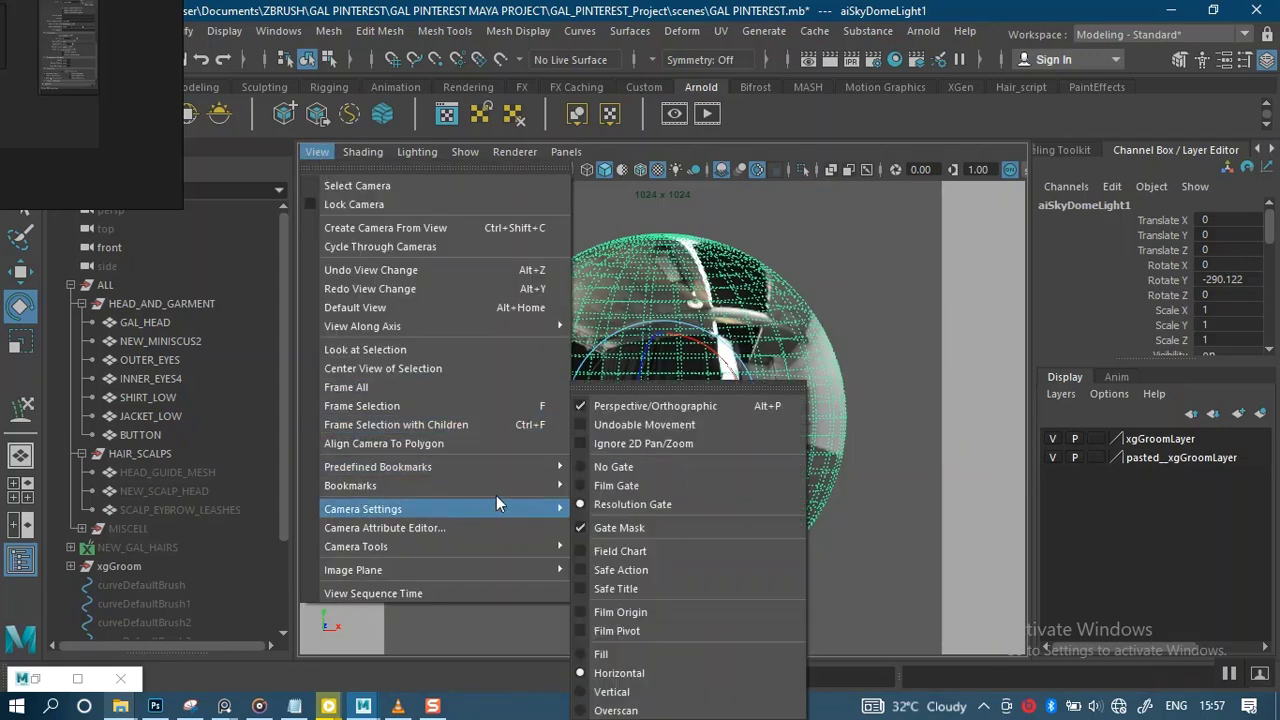
{"action": "mouse_move", "coordinate": [545, 486]}
{"action": "left_click", "coordinate": [611, 487]}
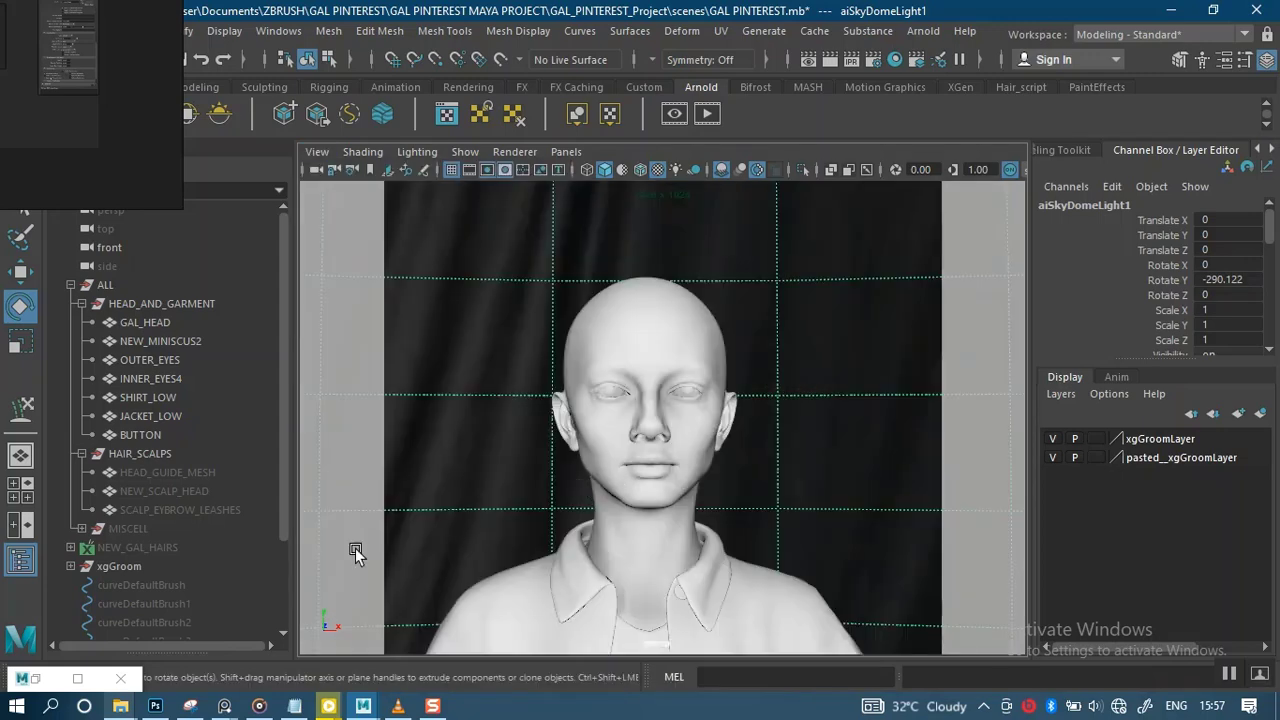
{"action": "left_click", "coordinate": [38, 680]}
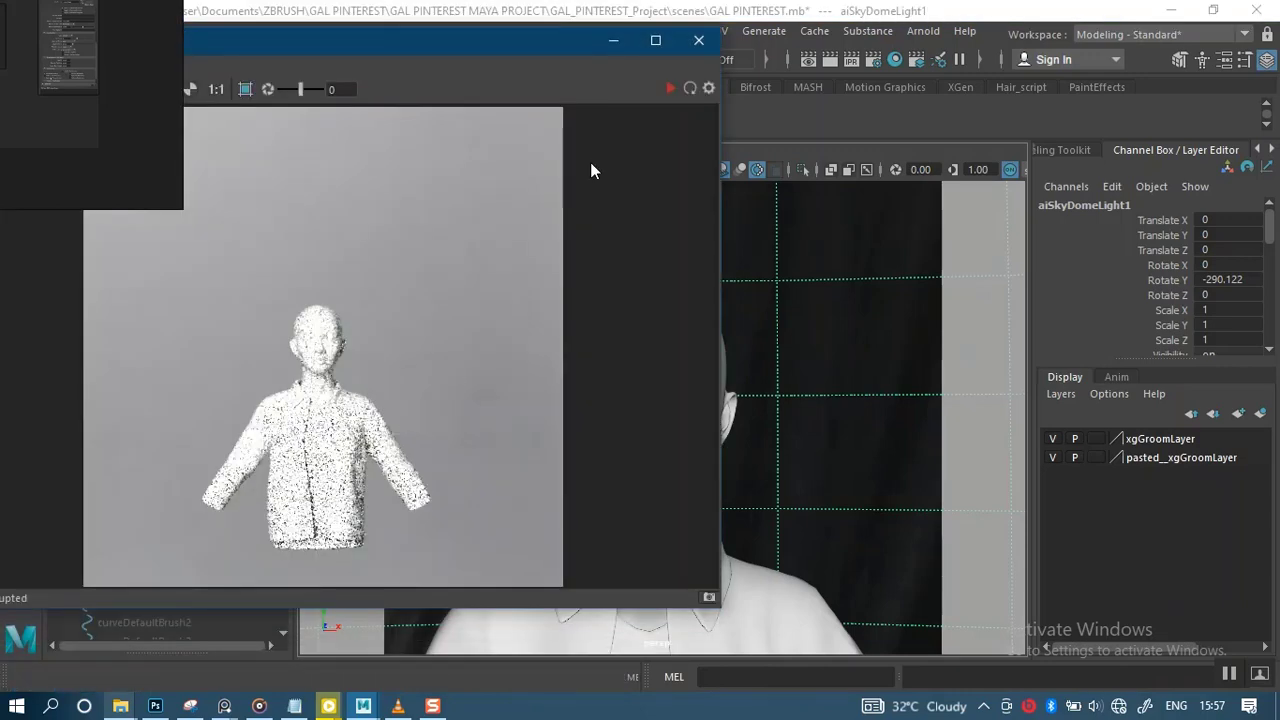
{"action": "left_click", "coordinate": [670, 90]}
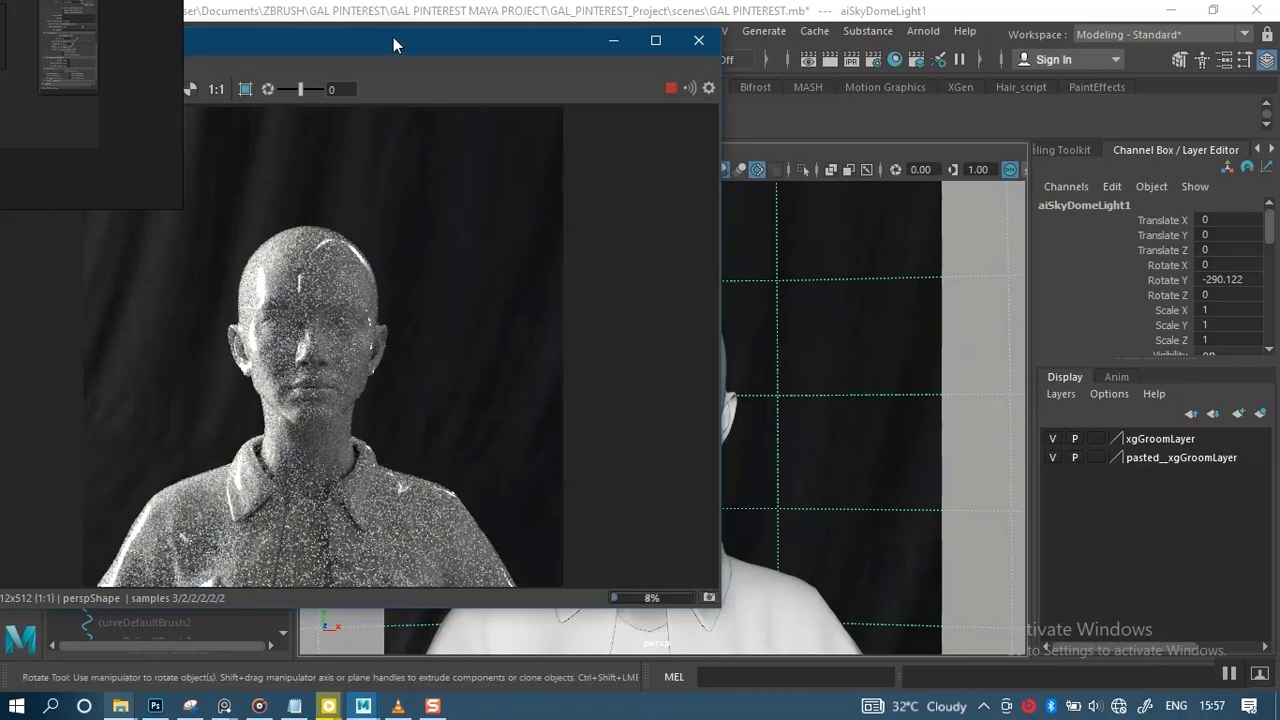
{"action": "left_click_drag", "start_coordinate": [399, 42], "coordinate": [499, 38]}
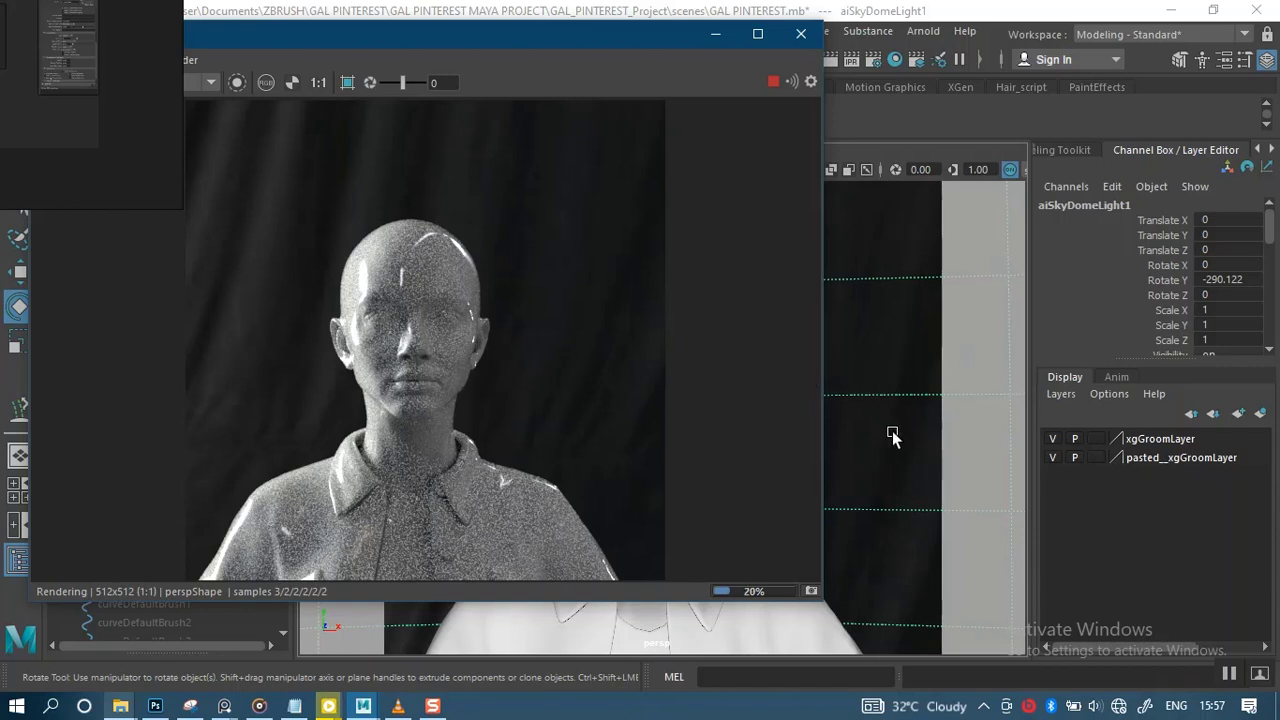
Try Rotate Y values of -250 and -300 on the sky dome light to compare the live render's lighting
{"action": "double_click", "coordinate": [1240, 279]}
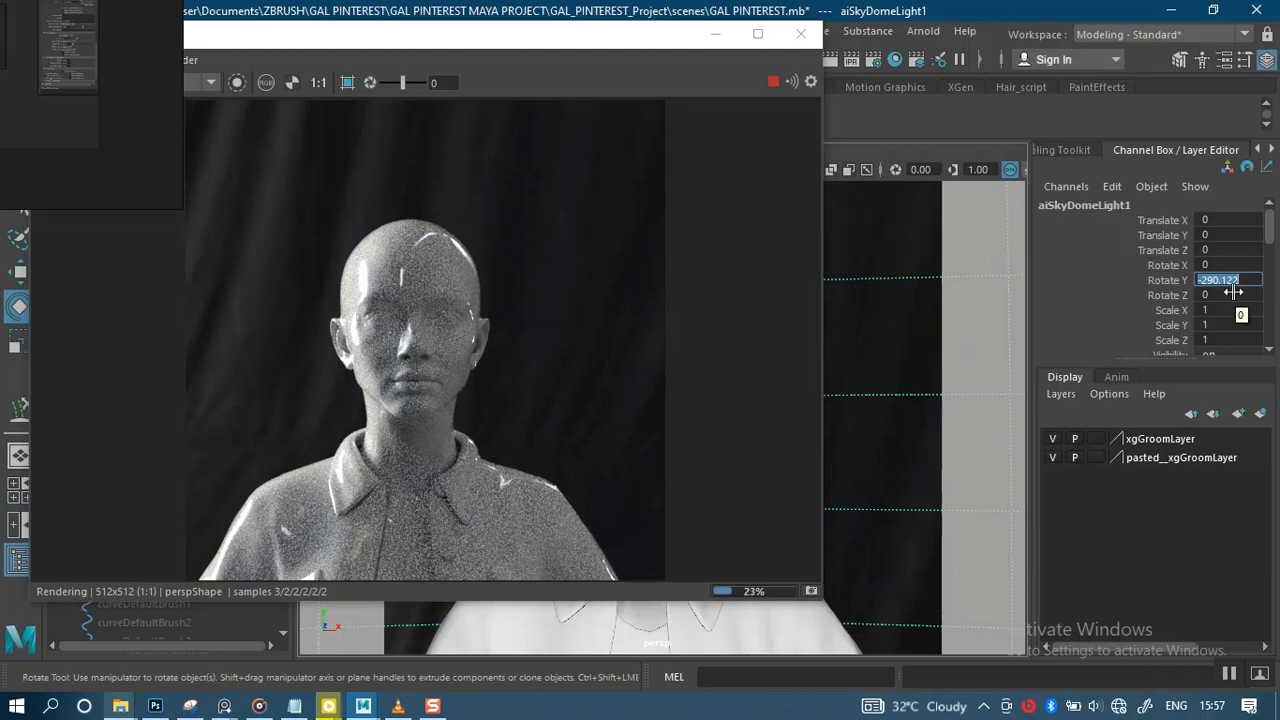
{"action": "type", "text": "-250"}
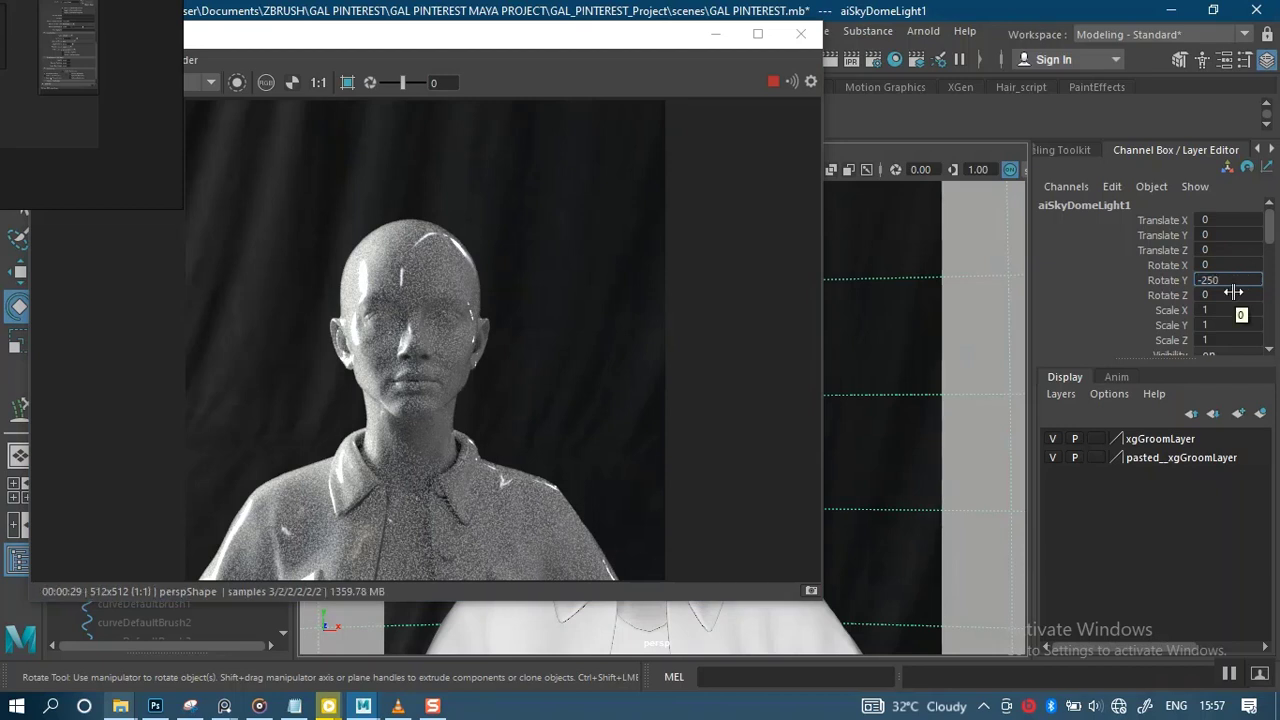
{"action": "key", "text": "Return"}
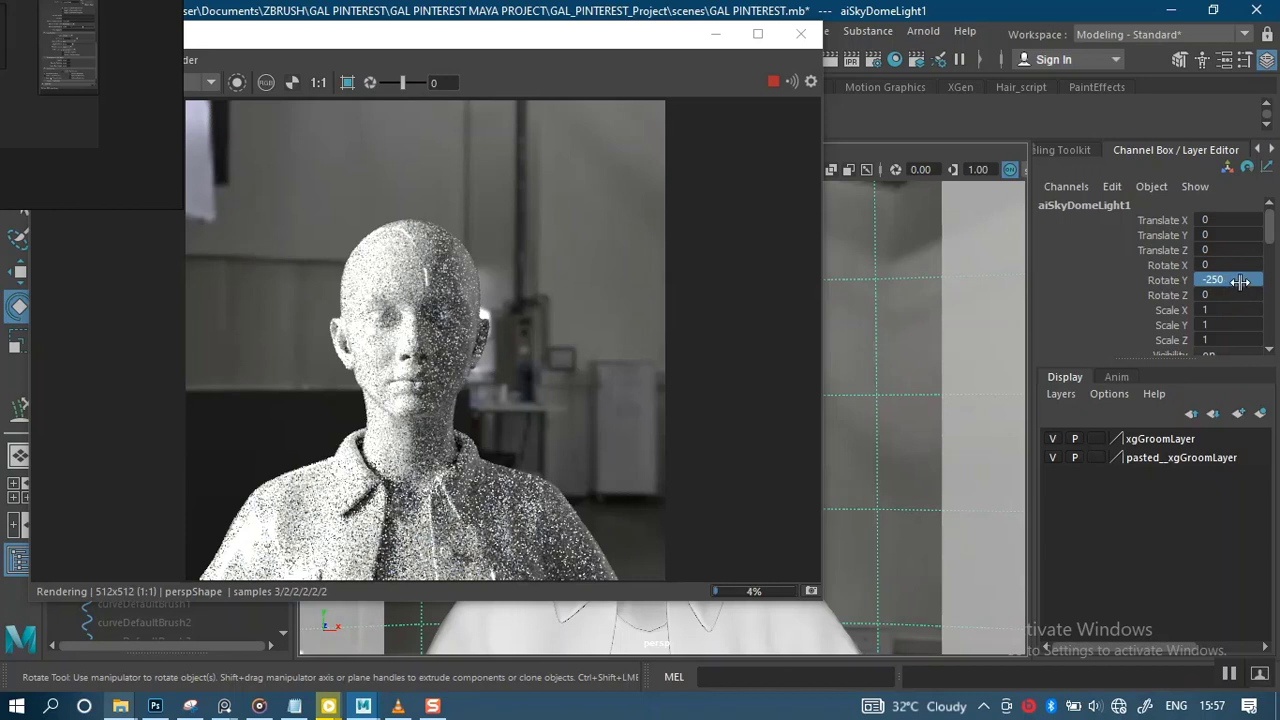
{"action": "double_click", "coordinate": [1229, 279]}
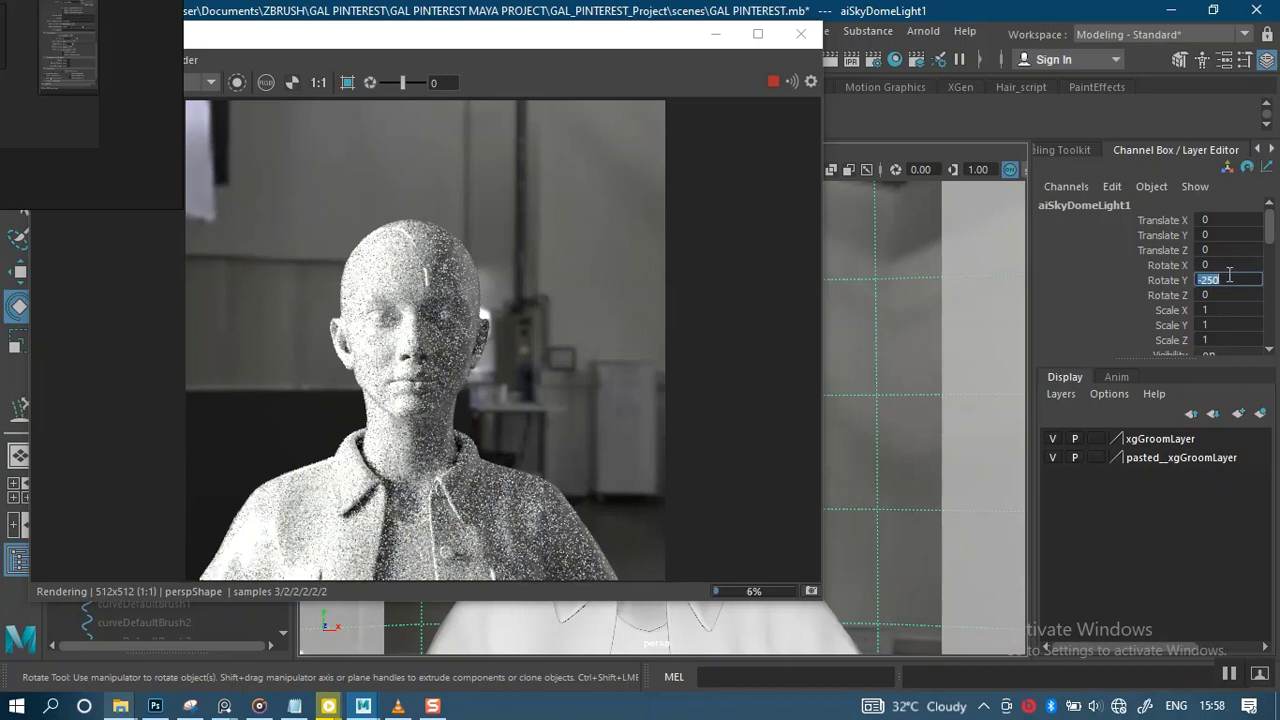
{"action": "type", "text": "-300"}
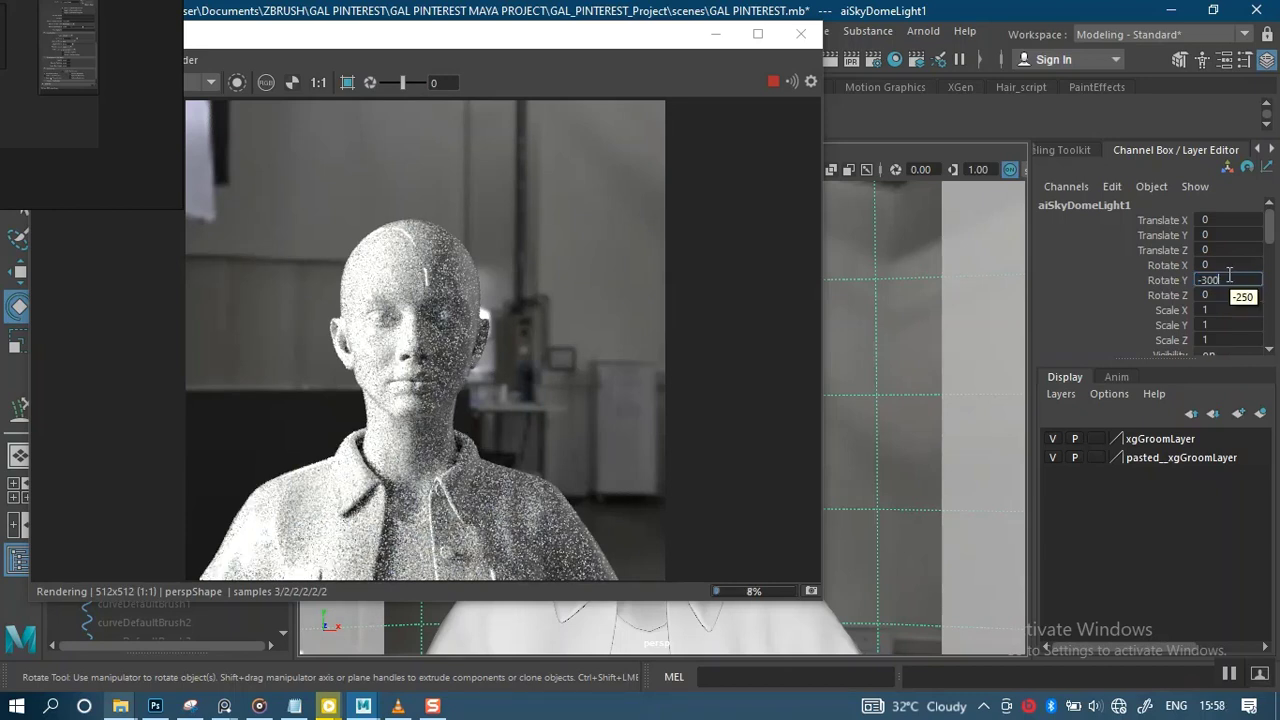
{"action": "key", "text": "Return"}
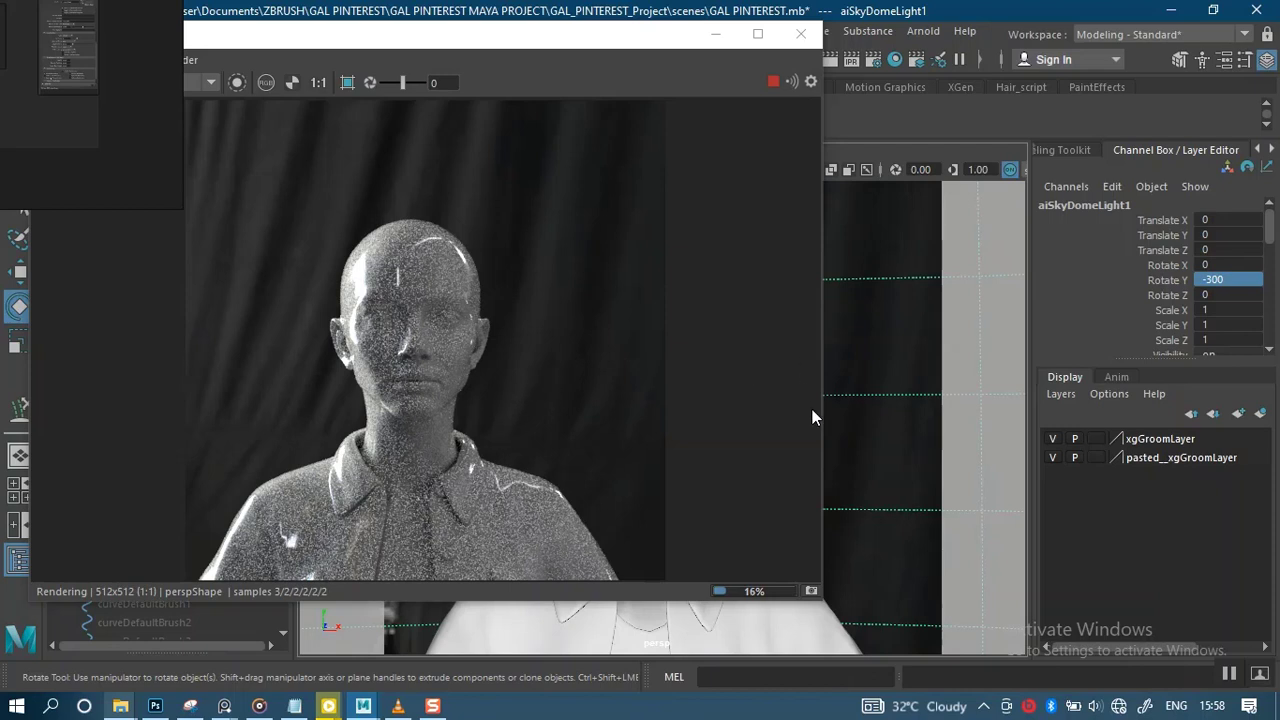
Bring the perspective camera closer to the character so the live render frames the head and shoulders more tightly
{"action": "right_click_drag", "start_coordinate": [880, 428], "coordinate": [893, 487], "text": "alt"}
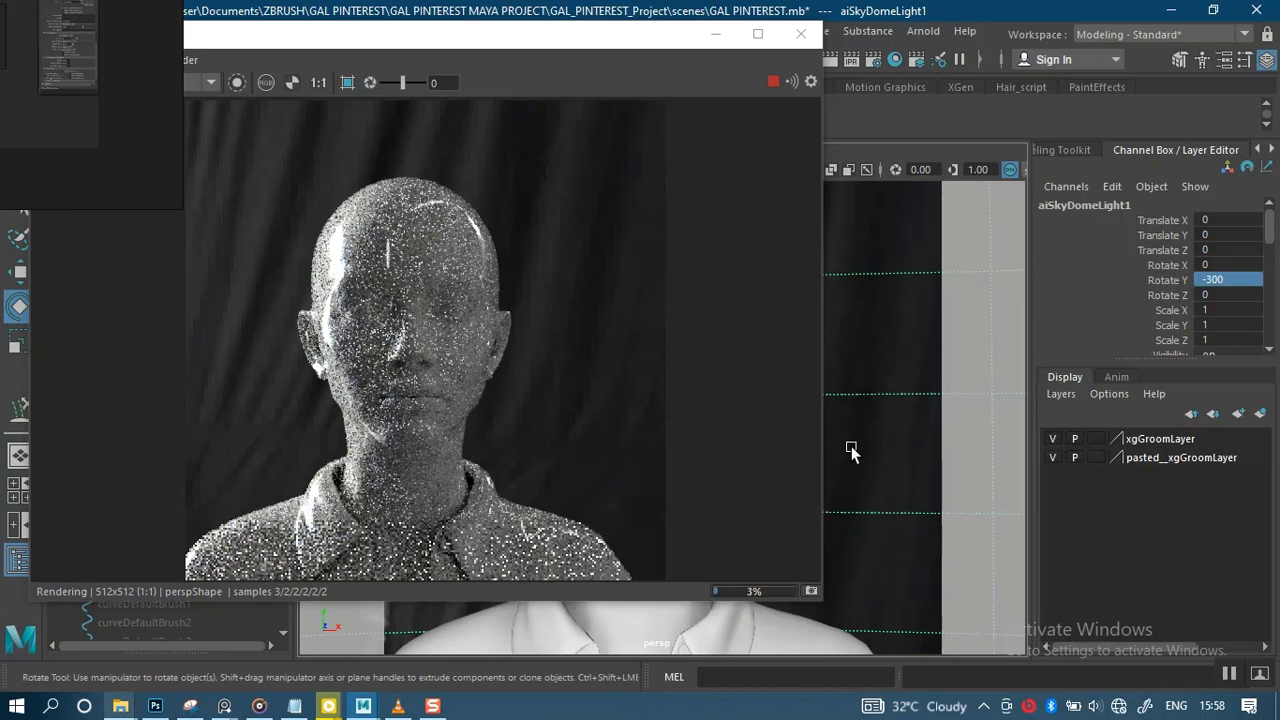
{"action": "key", "text": "XF86MonBrightnessUp"}
{"action": "key", "text": "XF86MonBrightnessUp"}
{"action": "key", "text": "XF86MonBrightnessUp"}
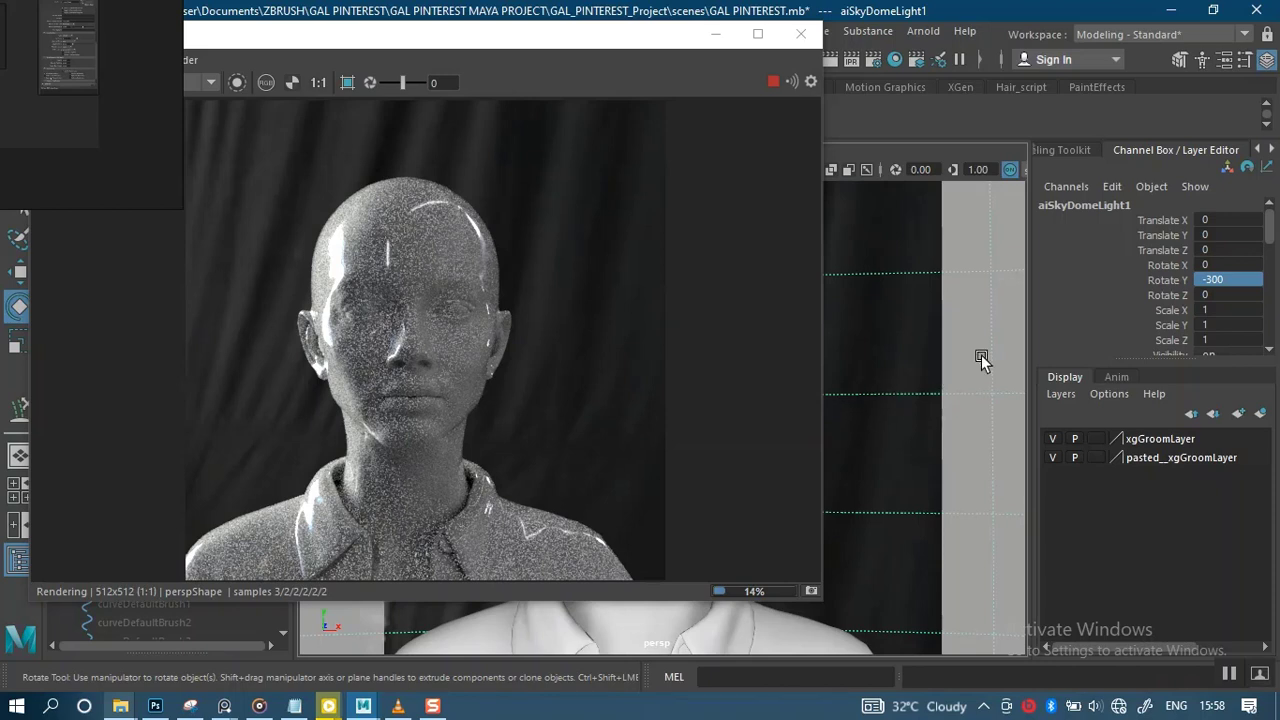
Try Rotate Y values of -320 and -260 on the sky dome light in the closer render framing
{"action": "left_click", "coordinate": [1230, 280]}
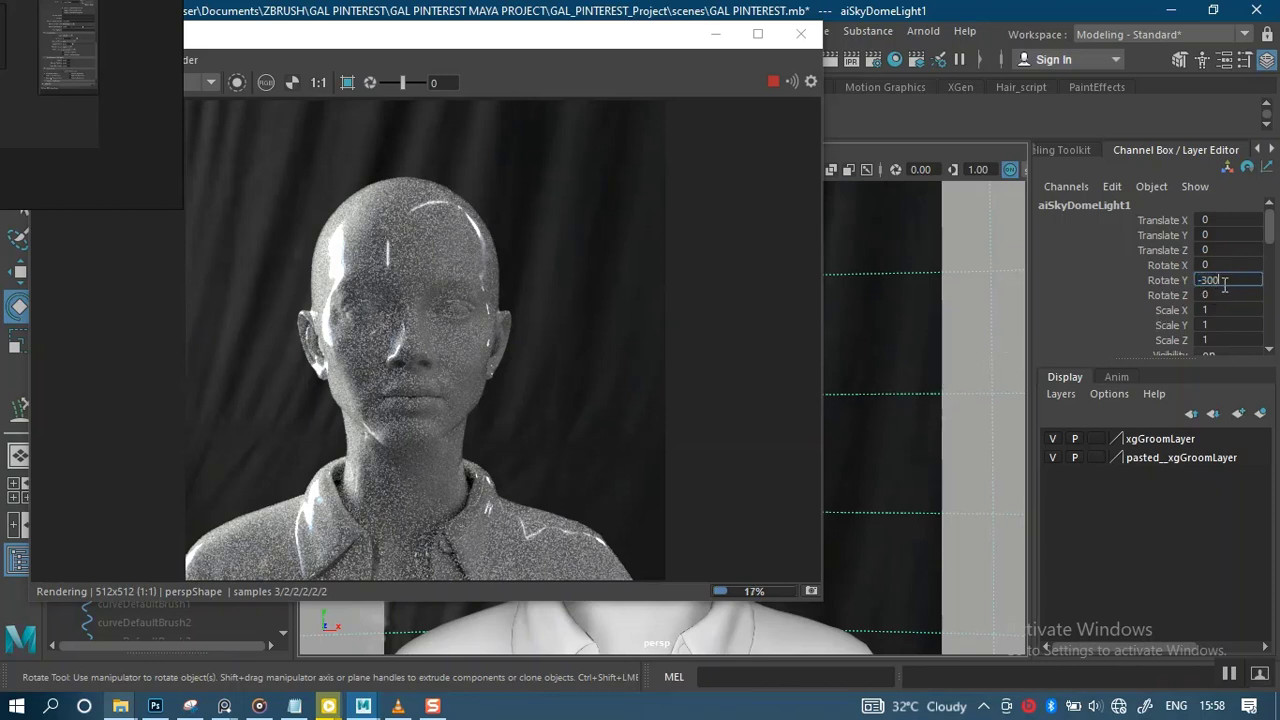
{"action": "key", "text": "BackSpace"}
{"action": "type", "text": "20"}
{"action": "key", "text": "Return"}
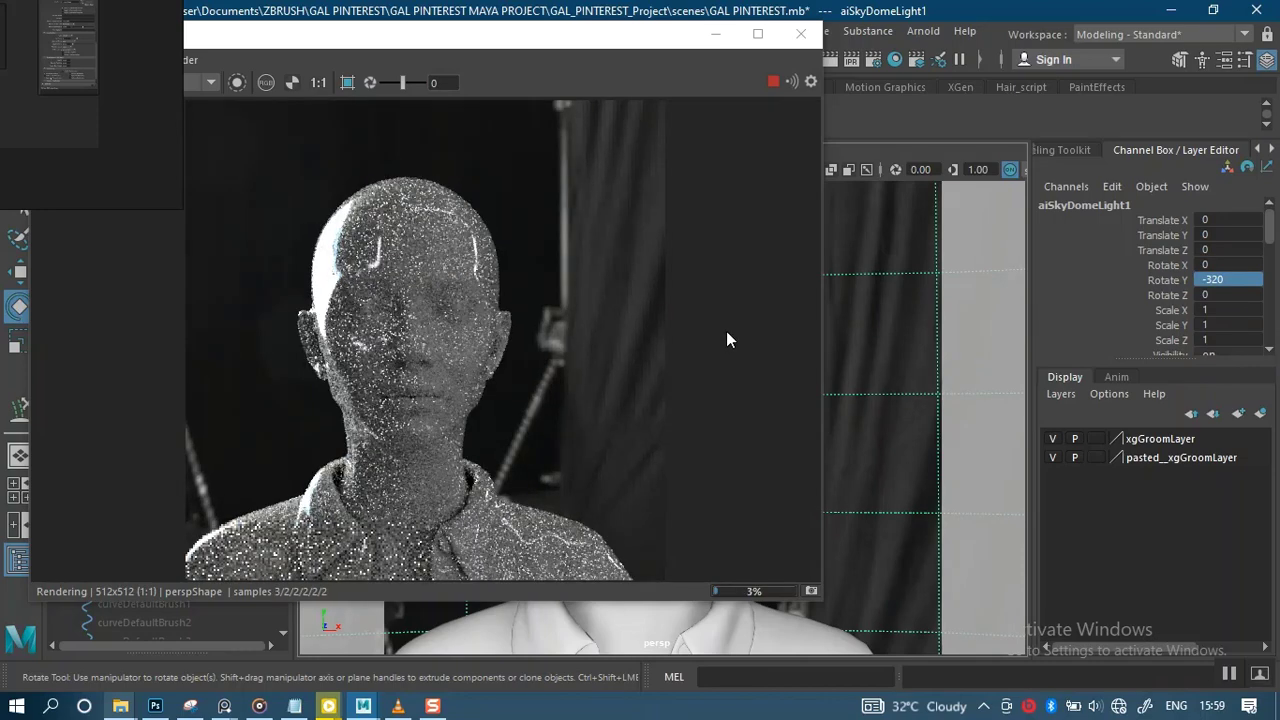
{"action": "double_click", "coordinate": [1240, 280]}
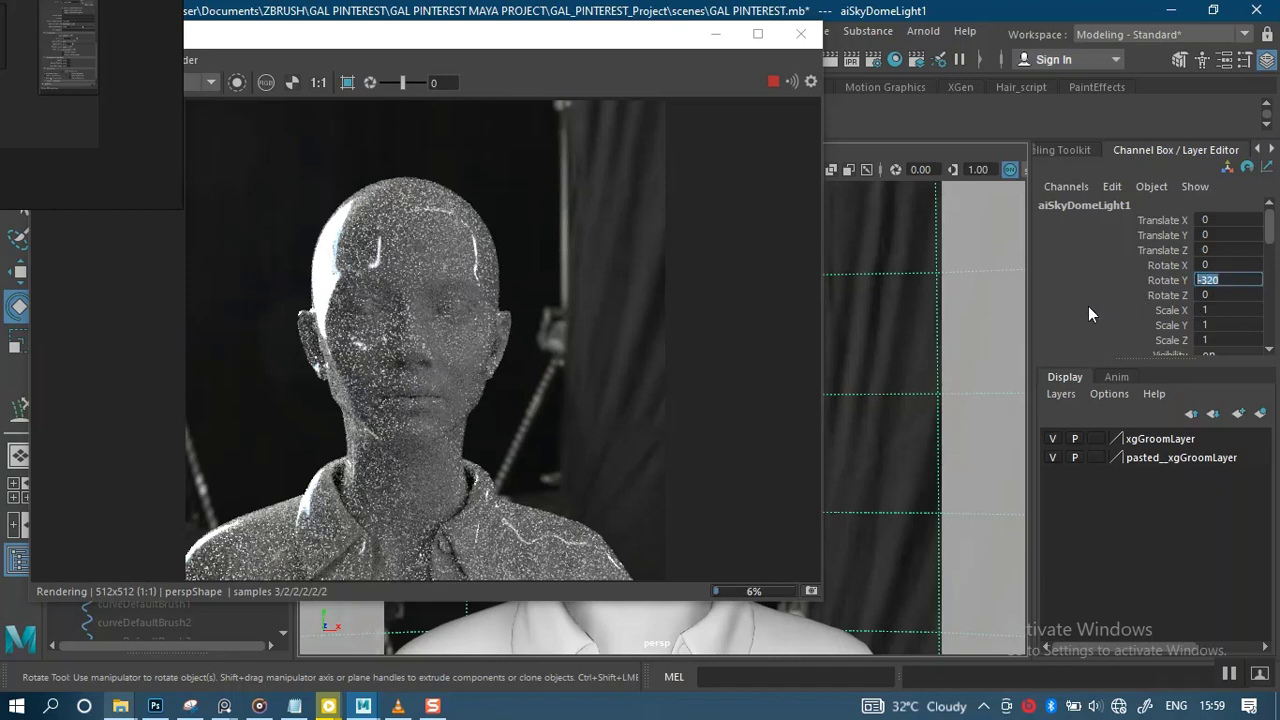
{"action": "type", "text": "-2"}
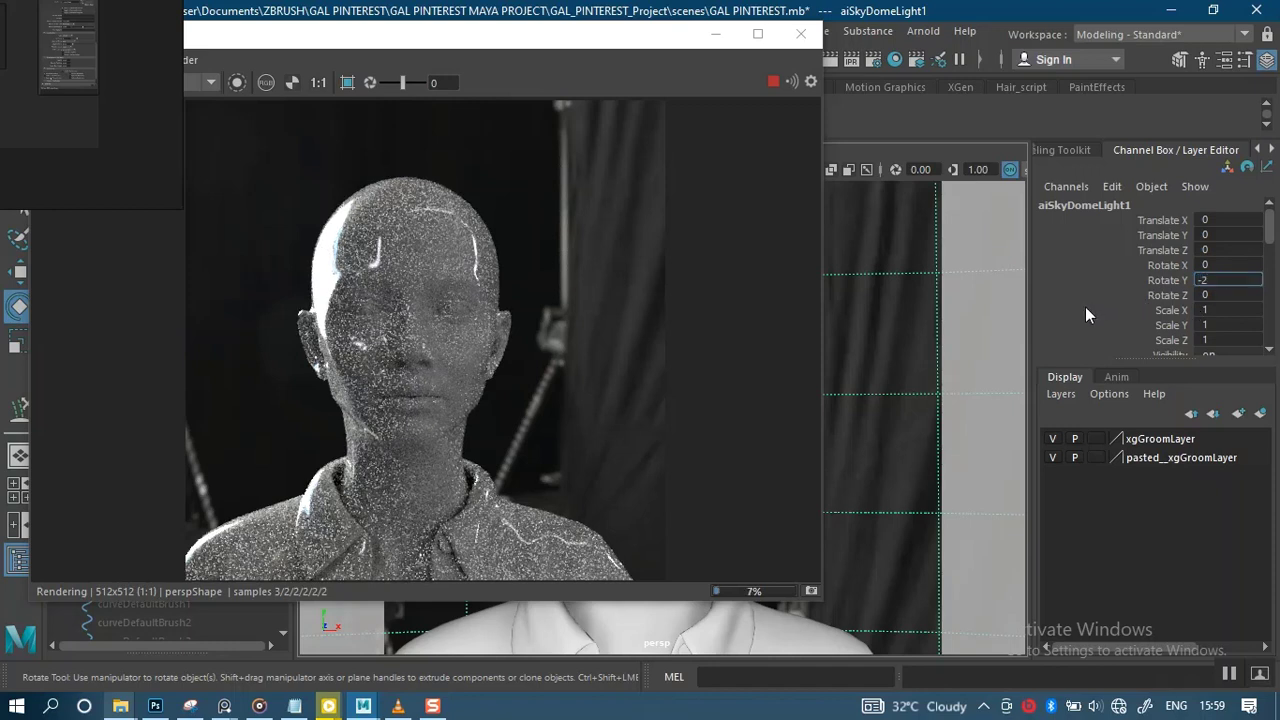
{"action": "type", "text": "60"}
{"action": "key", "text": "Return"}
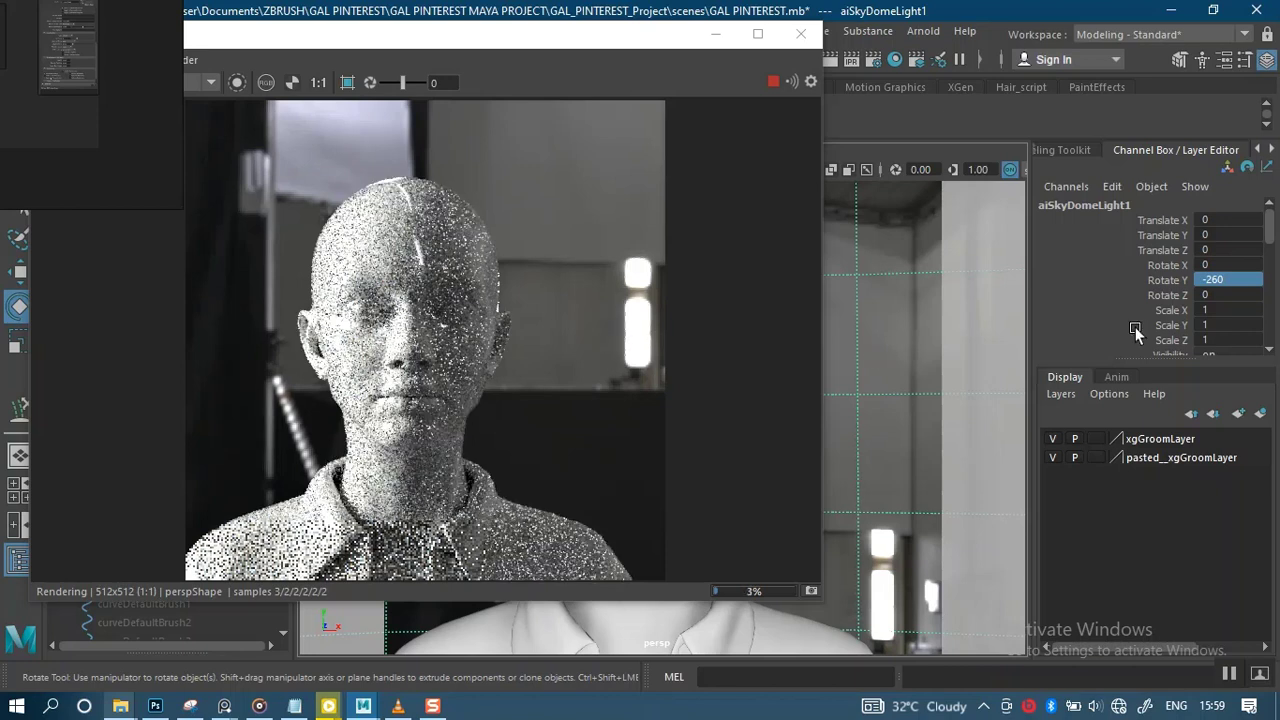
Set the sky dome light's Rotate Y to -270
{"action": "left_click", "coordinate": [1227, 280]}
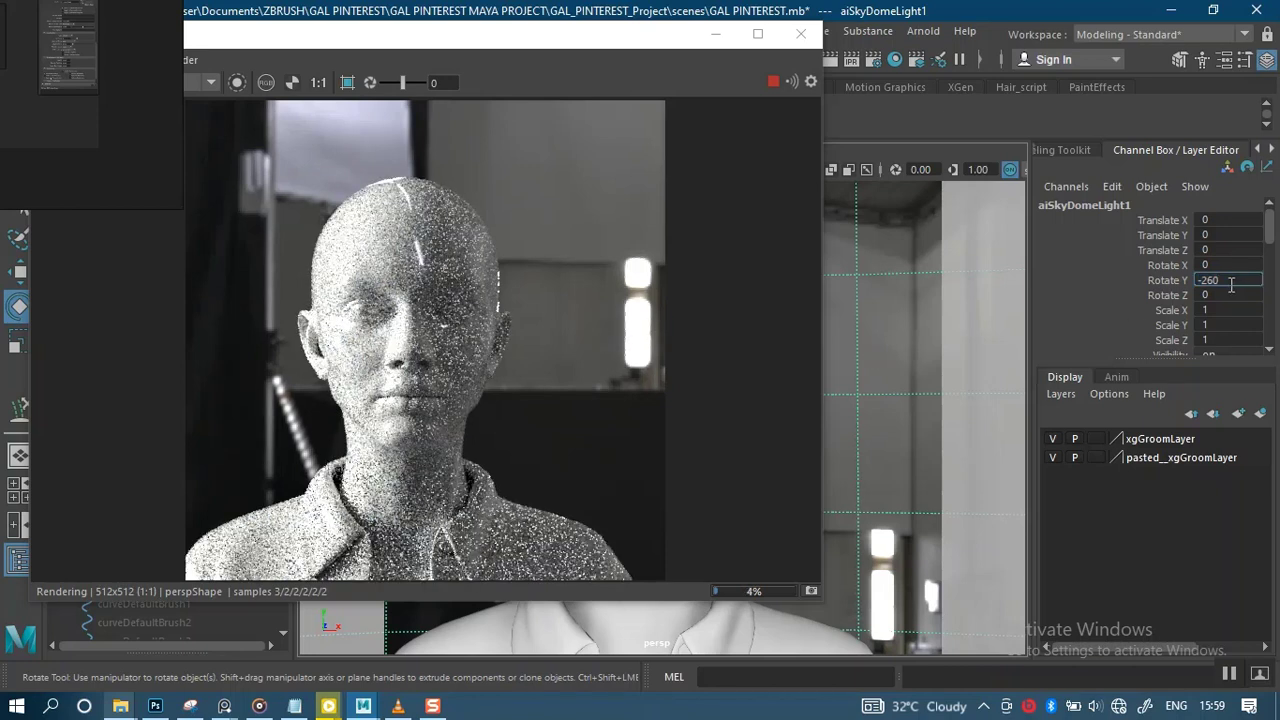
{"action": "type", "text": "-2"}
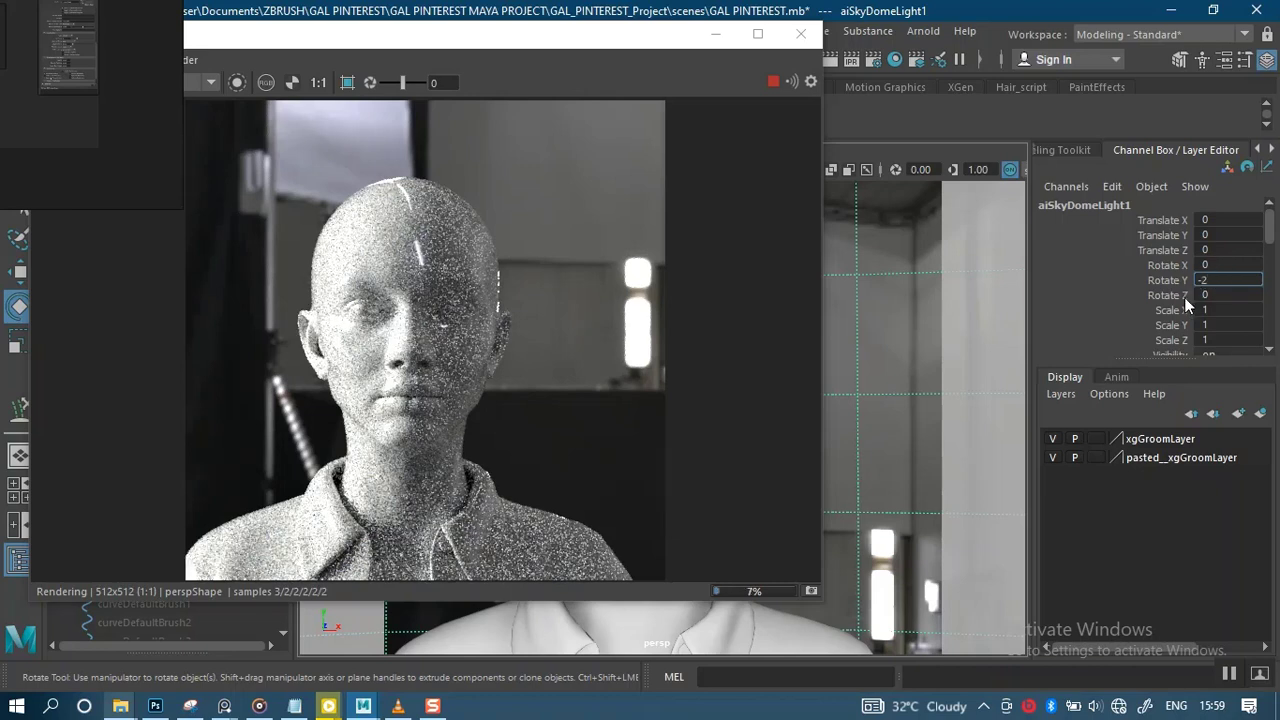
{"action": "type", "text": "70"}
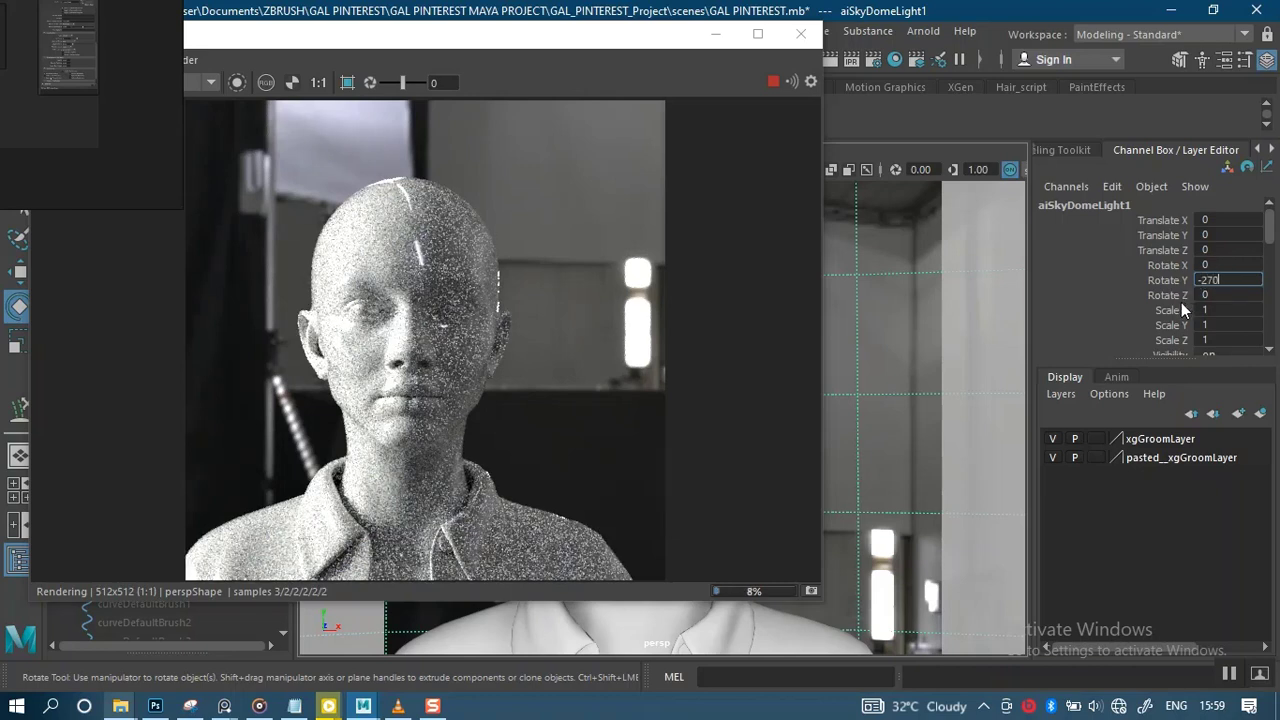
{"action": "key", "text": "Return"}
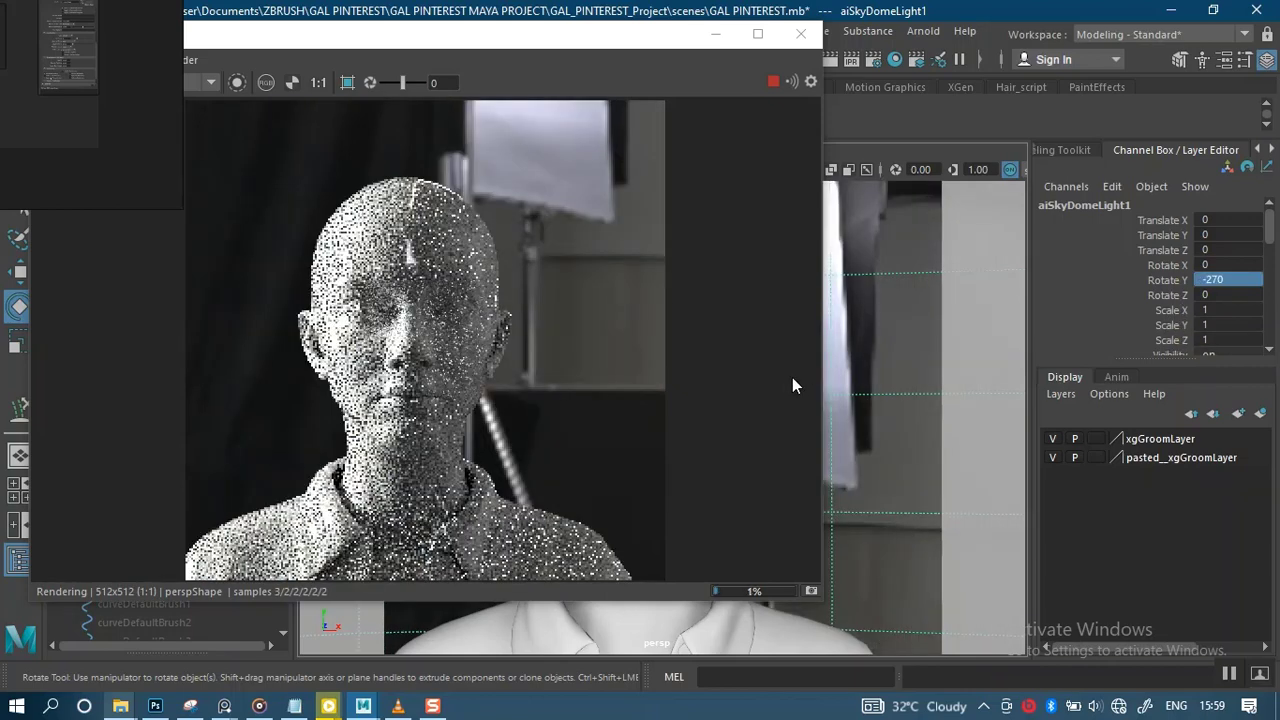
Try a Rotate Y of -275 on the sky dome light, and settle on a Rotate Y of -280
{"action": "left_click", "coordinate": [1227, 281]}
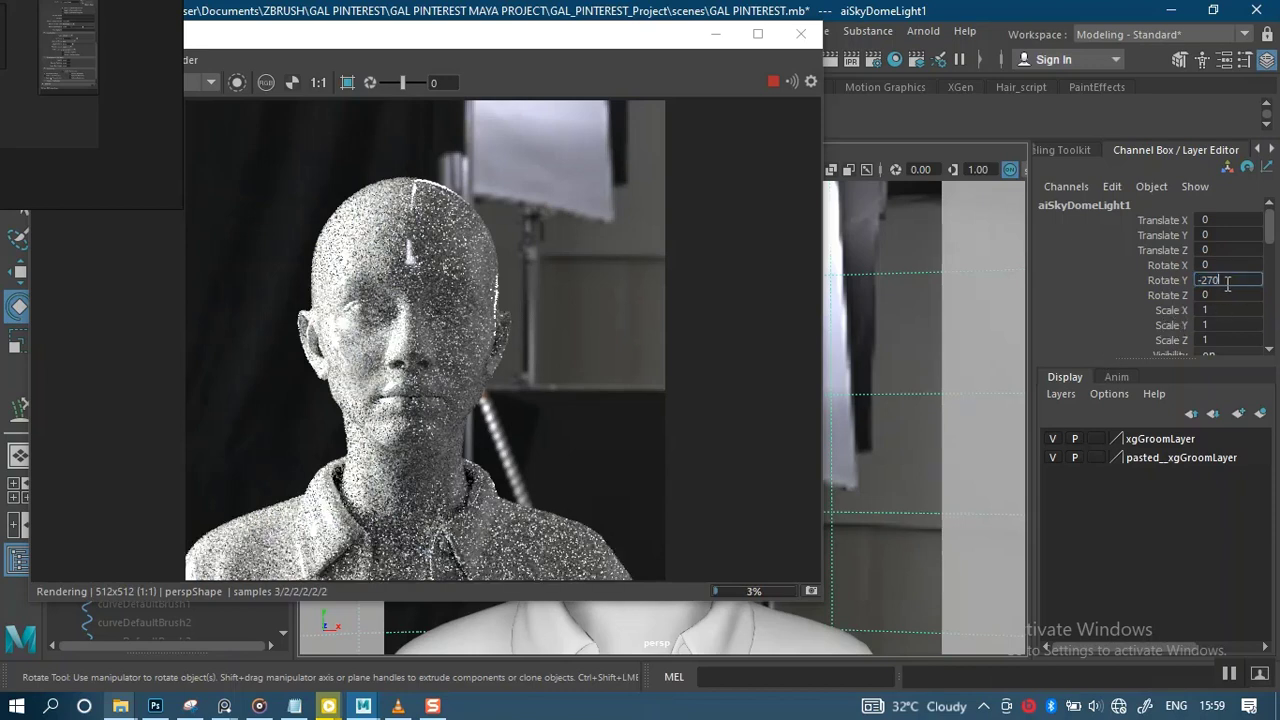
{"action": "key", "text": "BackSpace"}
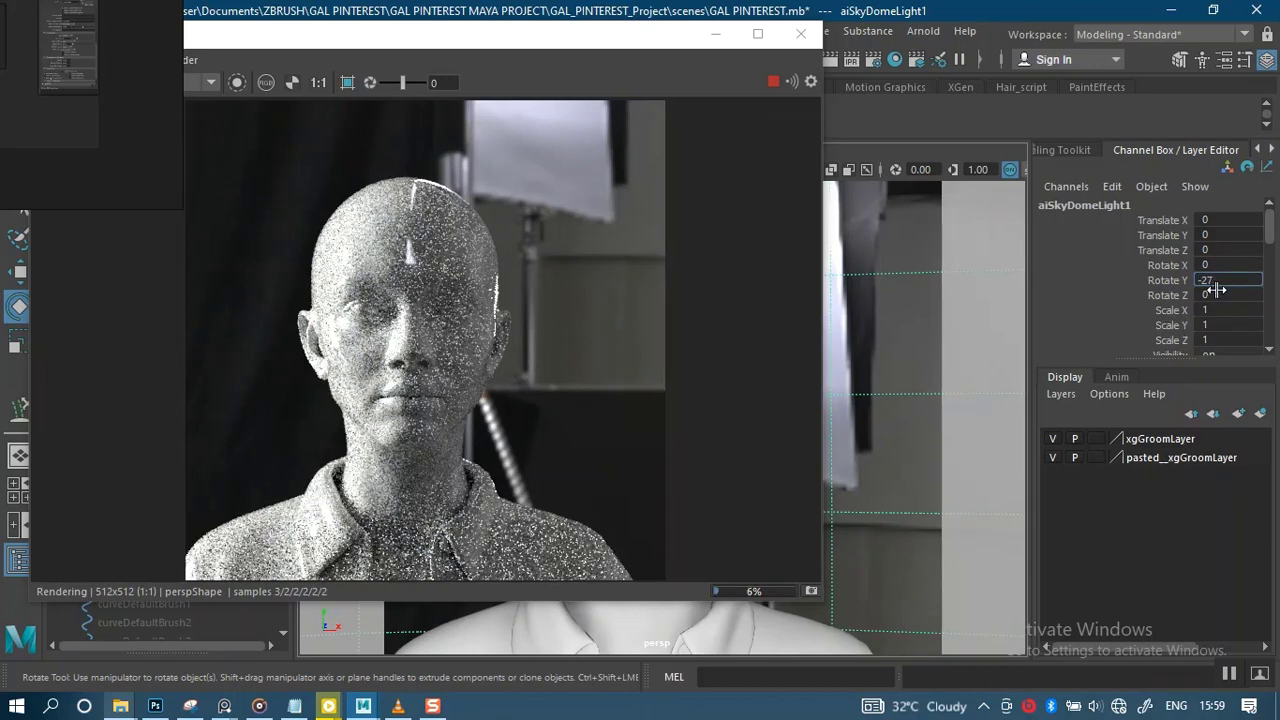
{"action": "type", "text": "5"}
{"action": "key", "text": "Return"}
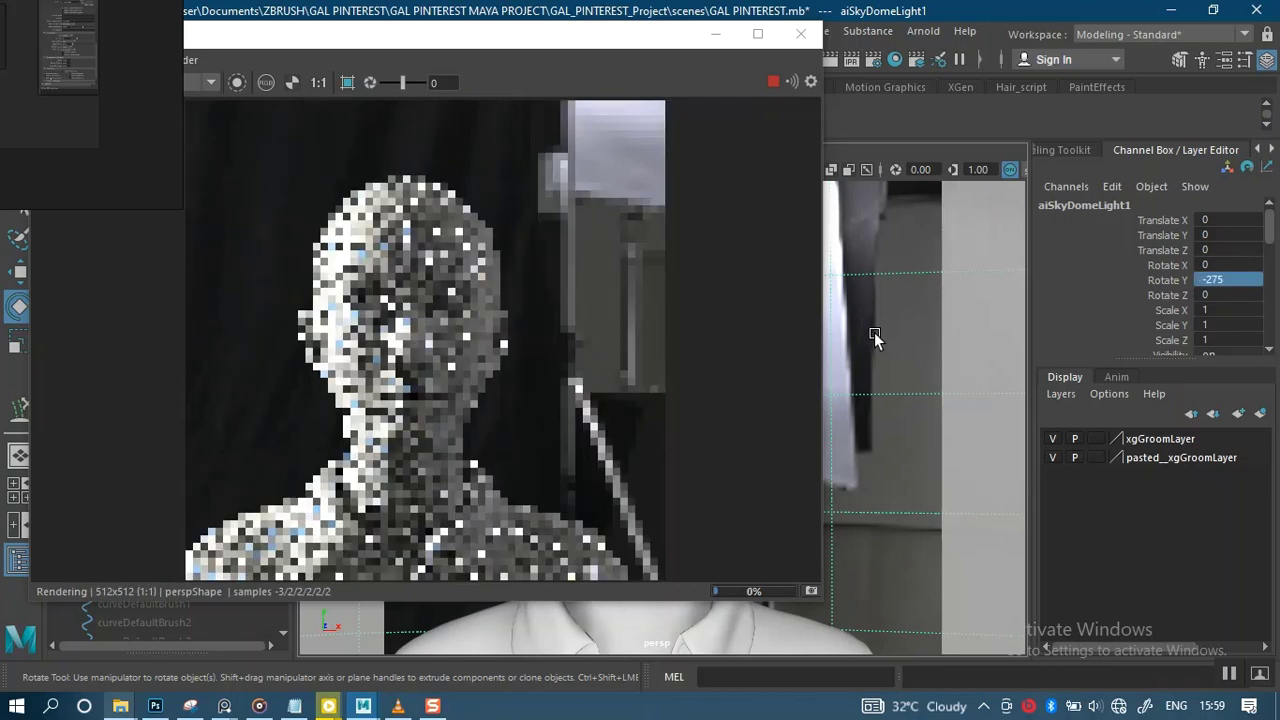
{"action": "double_click", "coordinate": [1229, 278]}
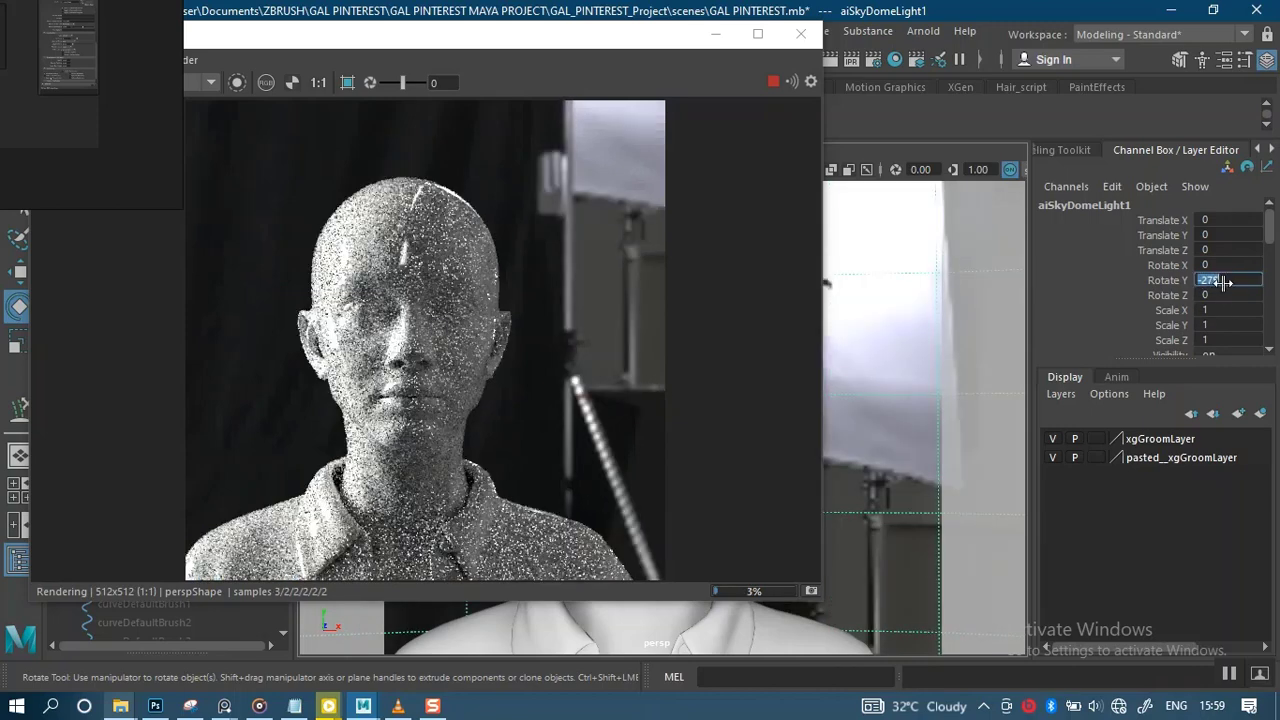
{"action": "type", "text": "-2"}
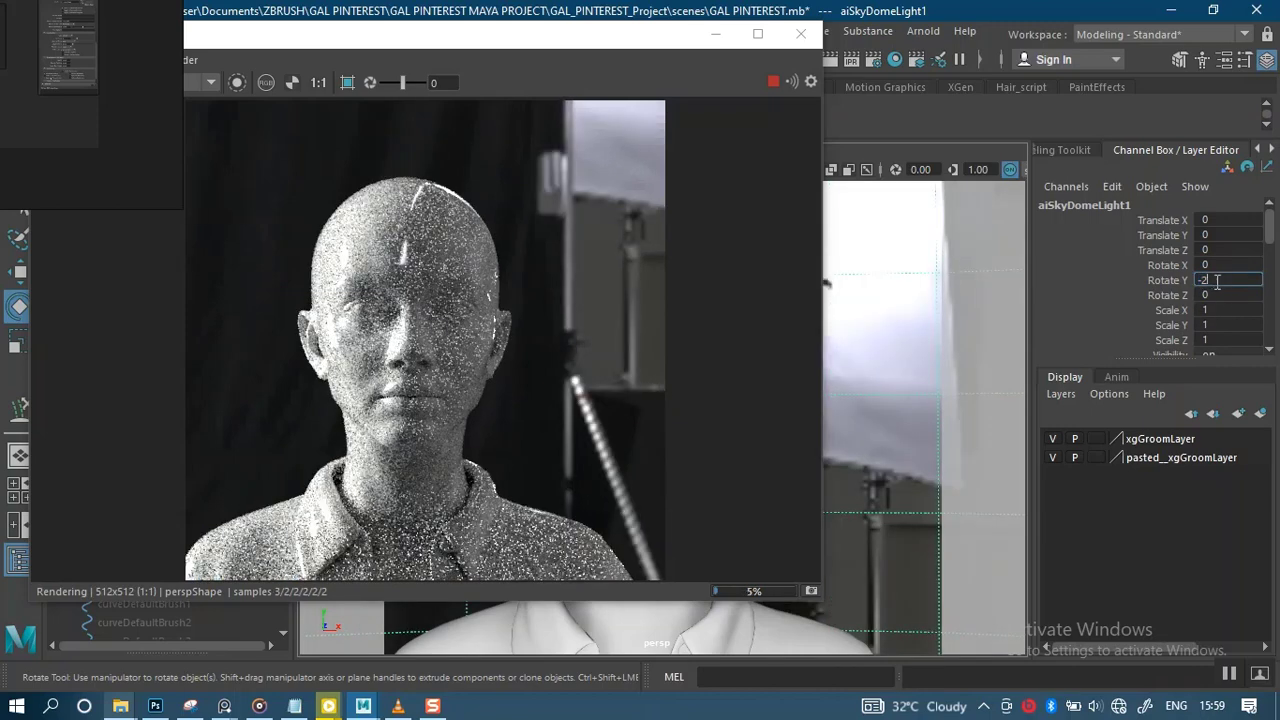
{"action": "type", "text": "80"}
{"action": "key", "text": "Return"}
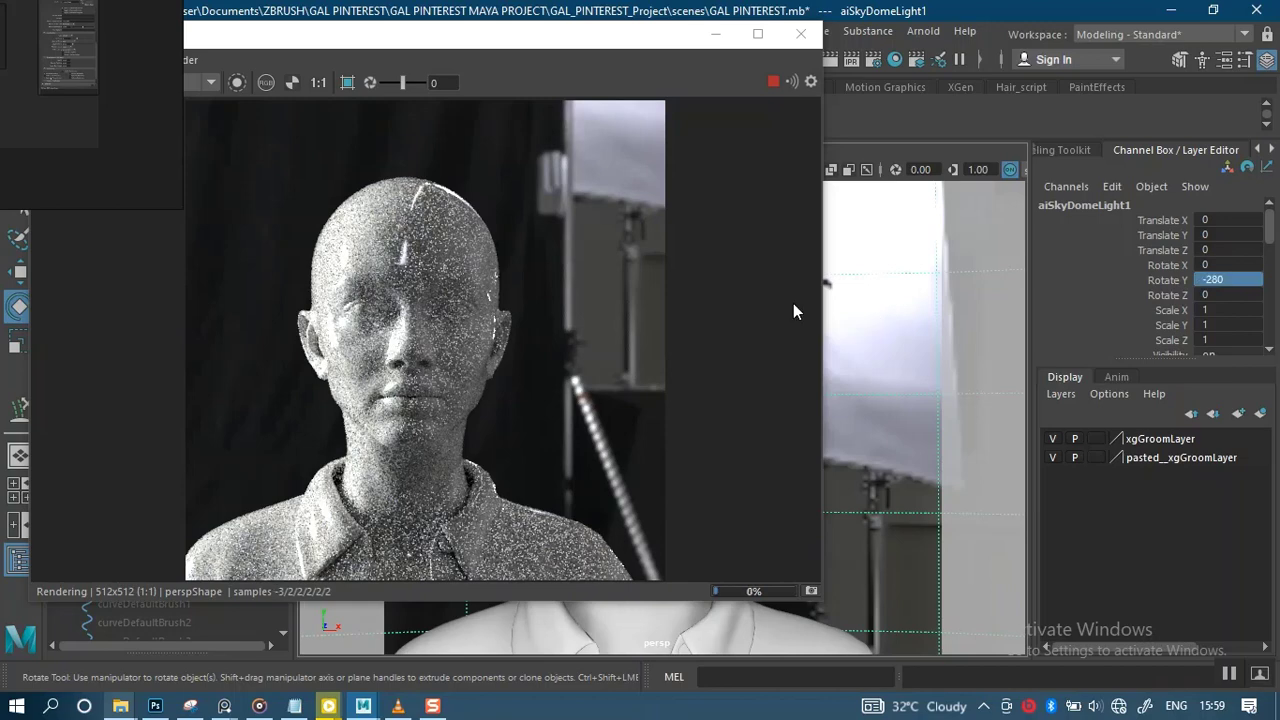
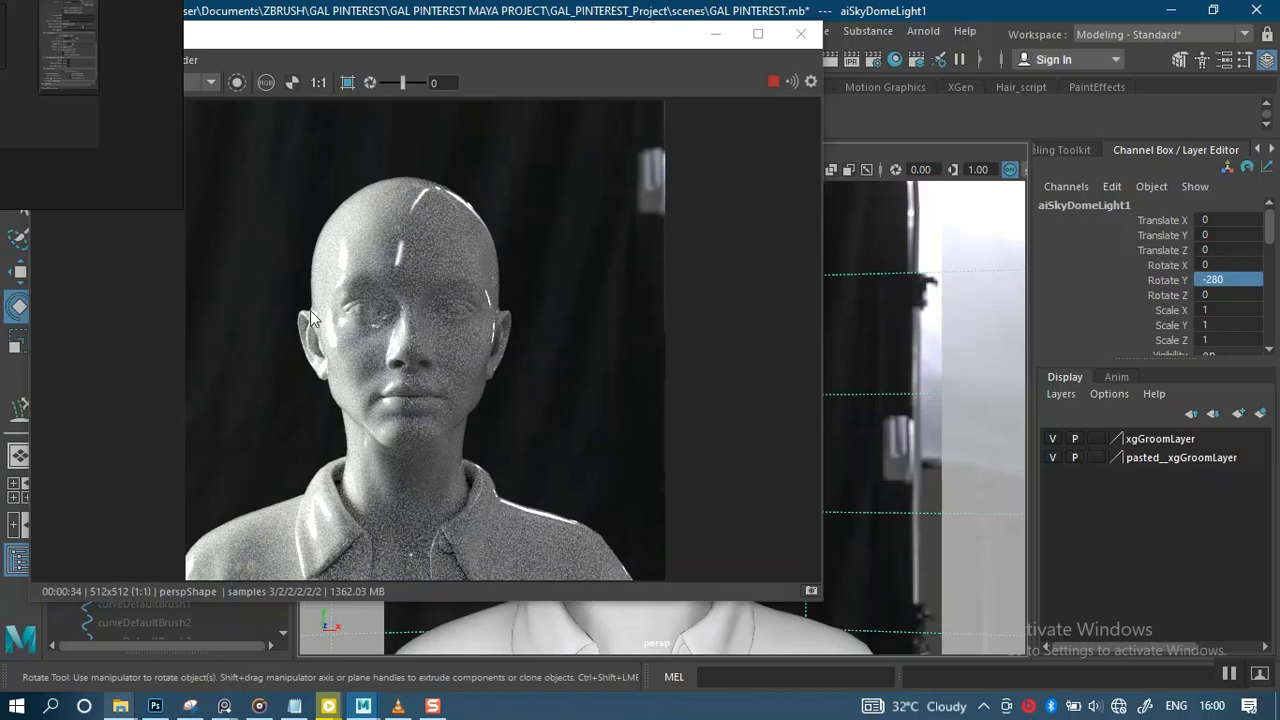
Bring the woman's reference portrait up beside the render, store a snapshot of the render and stop the live rendering
{"action": "scroll", "coordinate": [95, 114], "scroll_direction": "down", "scroll_amount": 8}
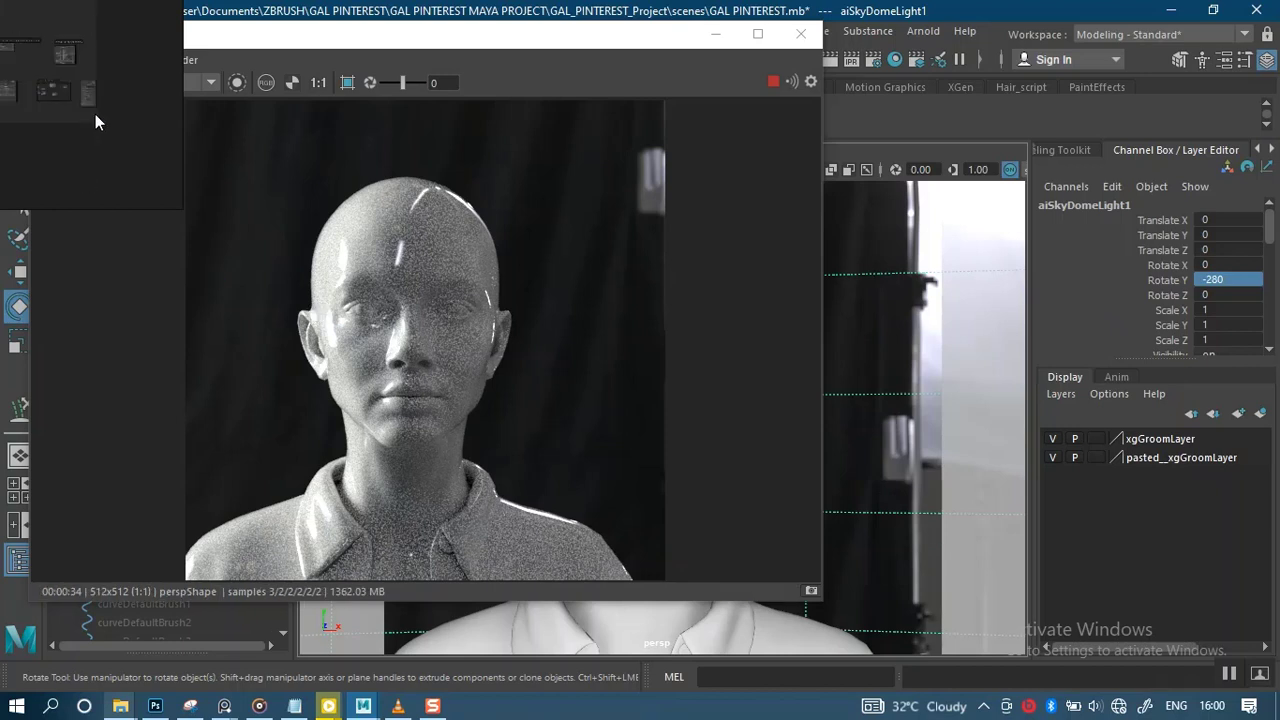
{"action": "right_click_drag", "start_coordinate": [89, 113], "coordinate": [486, 314]}
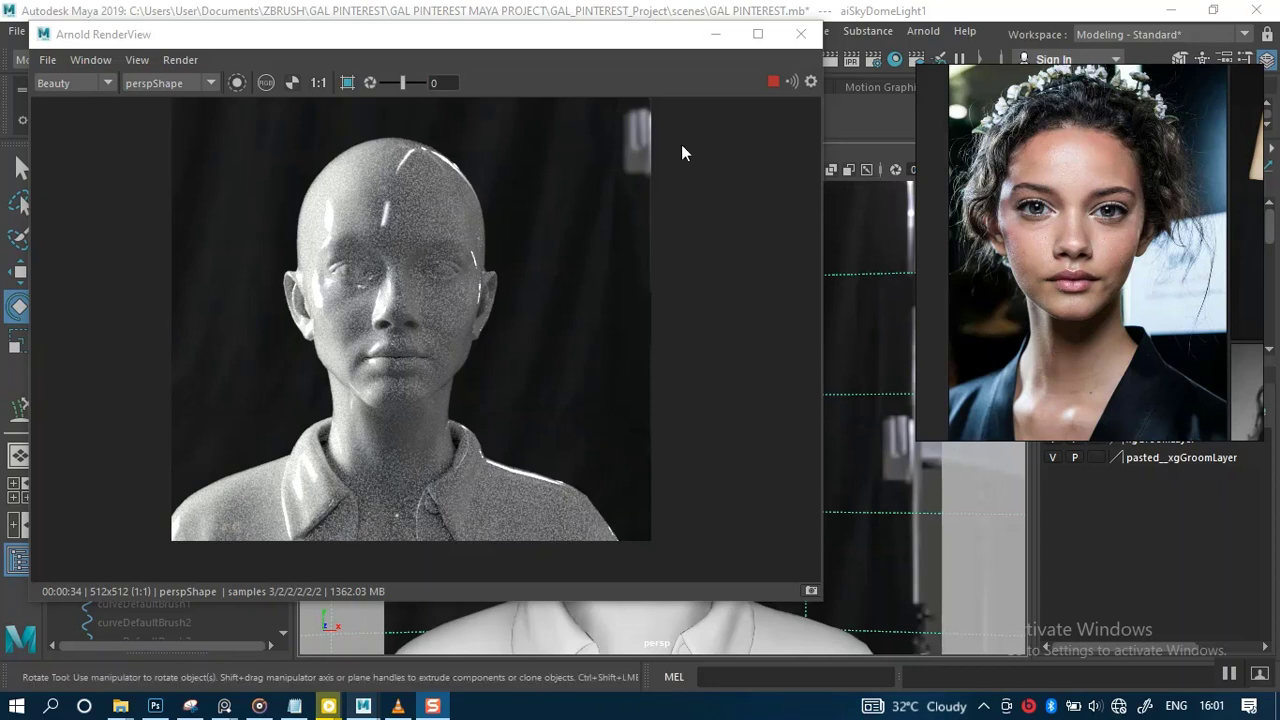
{"action": "left_click", "coordinate": [811, 592]}
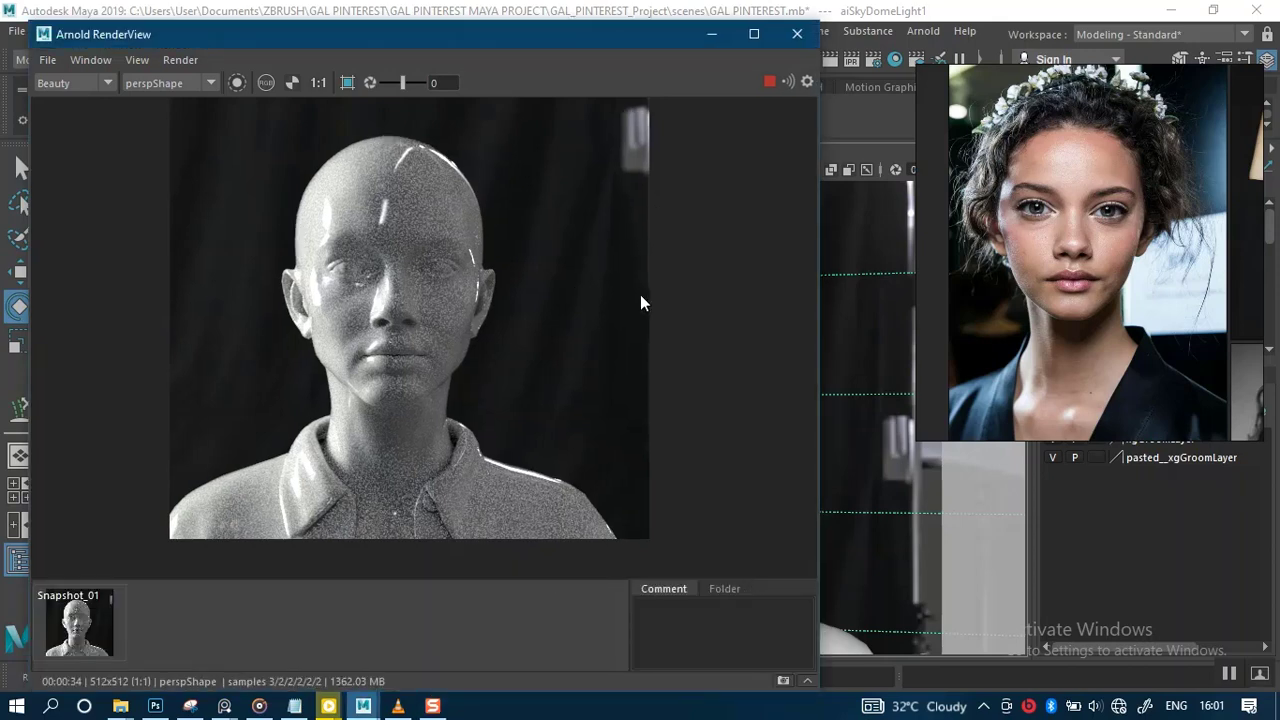
{"action": "left_click", "coordinate": [769, 81]}
Minimize the Arnold RenderView and place the reference portrait over the Outliner, with the whole character visible in the perspective view
{"action": "left_click_drag", "start_coordinate": [1076, 301], "coordinate": [245, 347]}
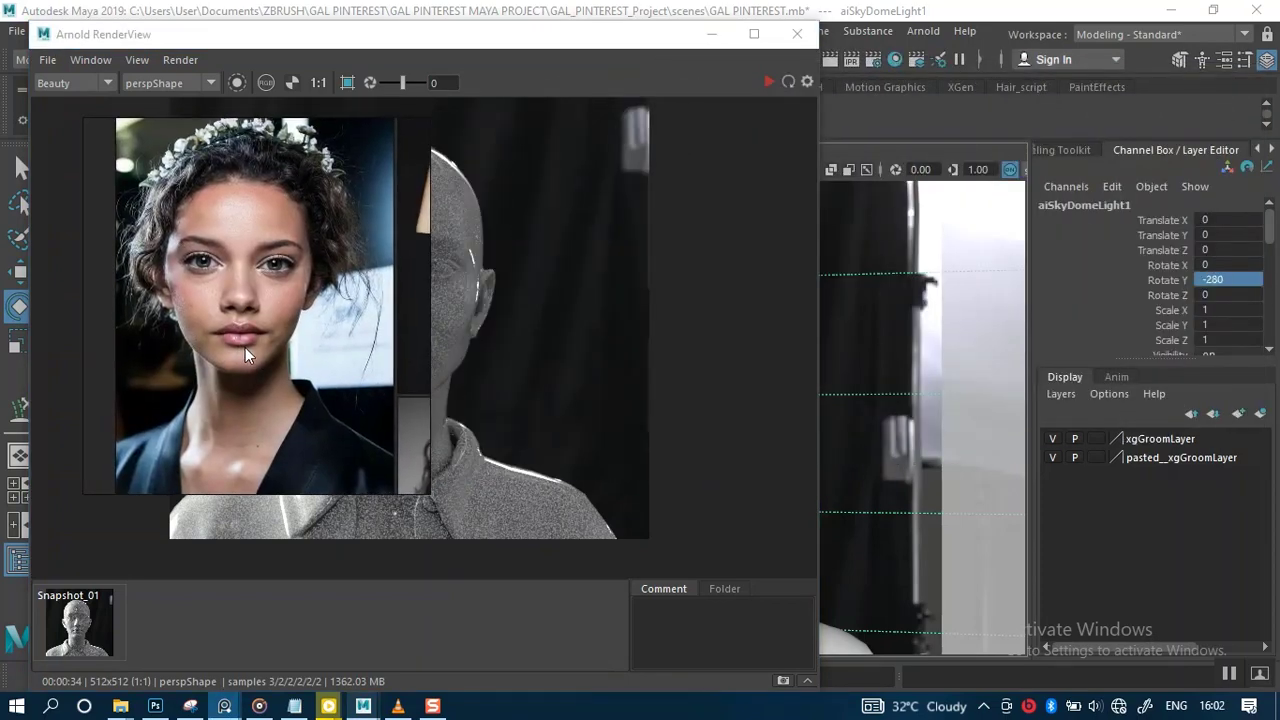
{"action": "left_click", "coordinate": [712, 38]}
{"action": "scroll", "coordinate": [715, 418], "scroll_direction": "down", "scroll_amount": 3}
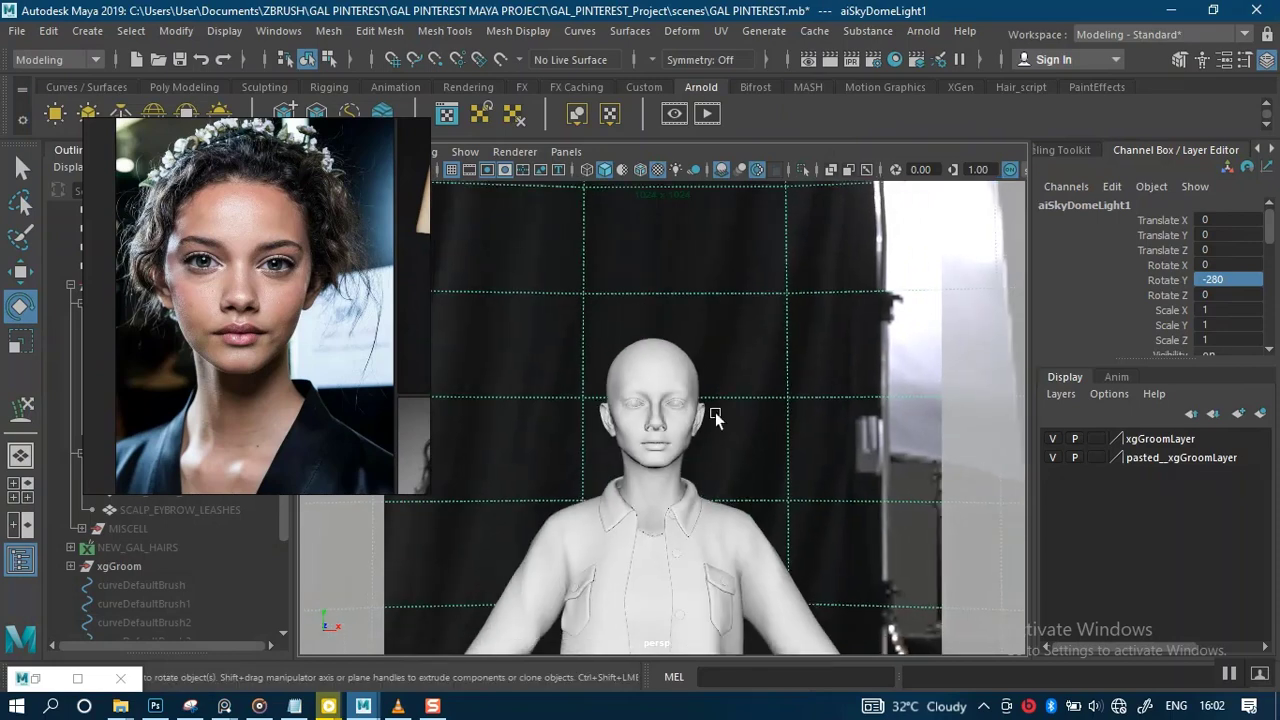
{"action": "scroll", "coordinate": [720, 420], "scroll_direction": "down", "scroll_amount": 4}
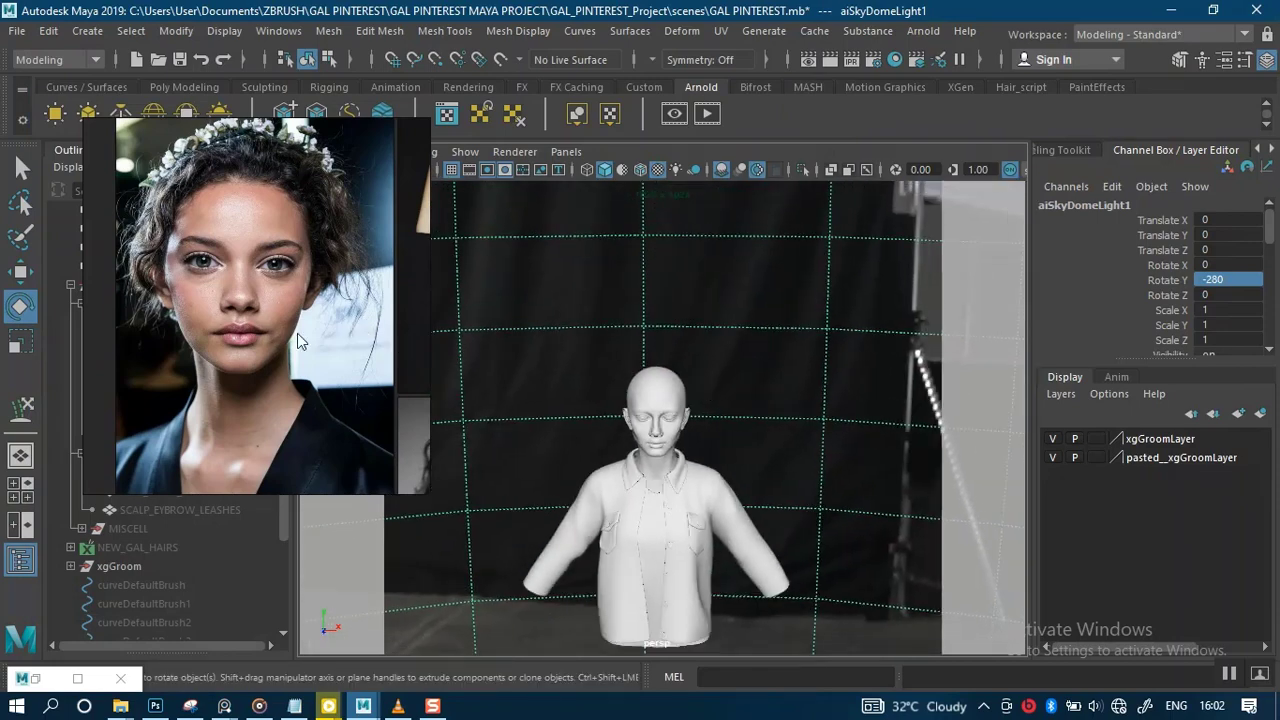
{"action": "left_click_drag", "start_coordinate": [297, 333], "coordinate": [250, 403]}
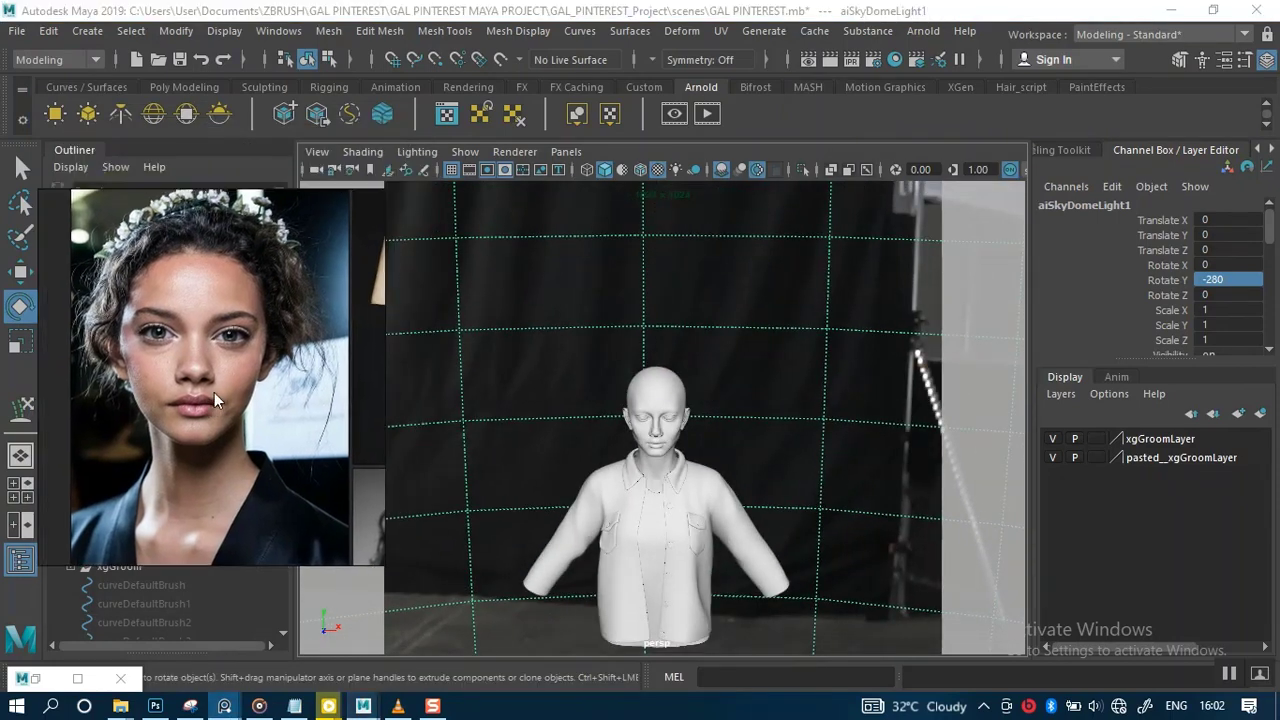
Create an Arnold area light and scale it uniformly to about 33.7
{"action": "left_click", "coordinate": [55, 113]}
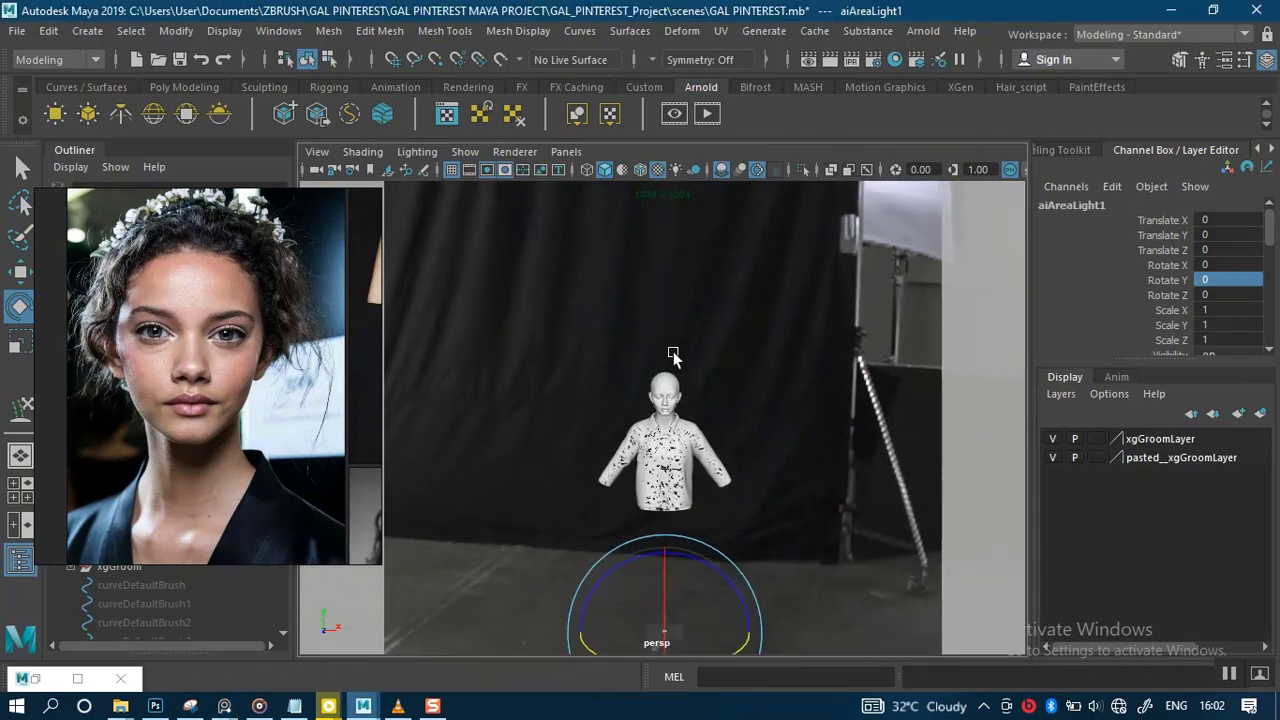
{"action": "left_click_drag", "start_coordinate": [673, 355], "coordinate": [718, 443], "text": "alt"}
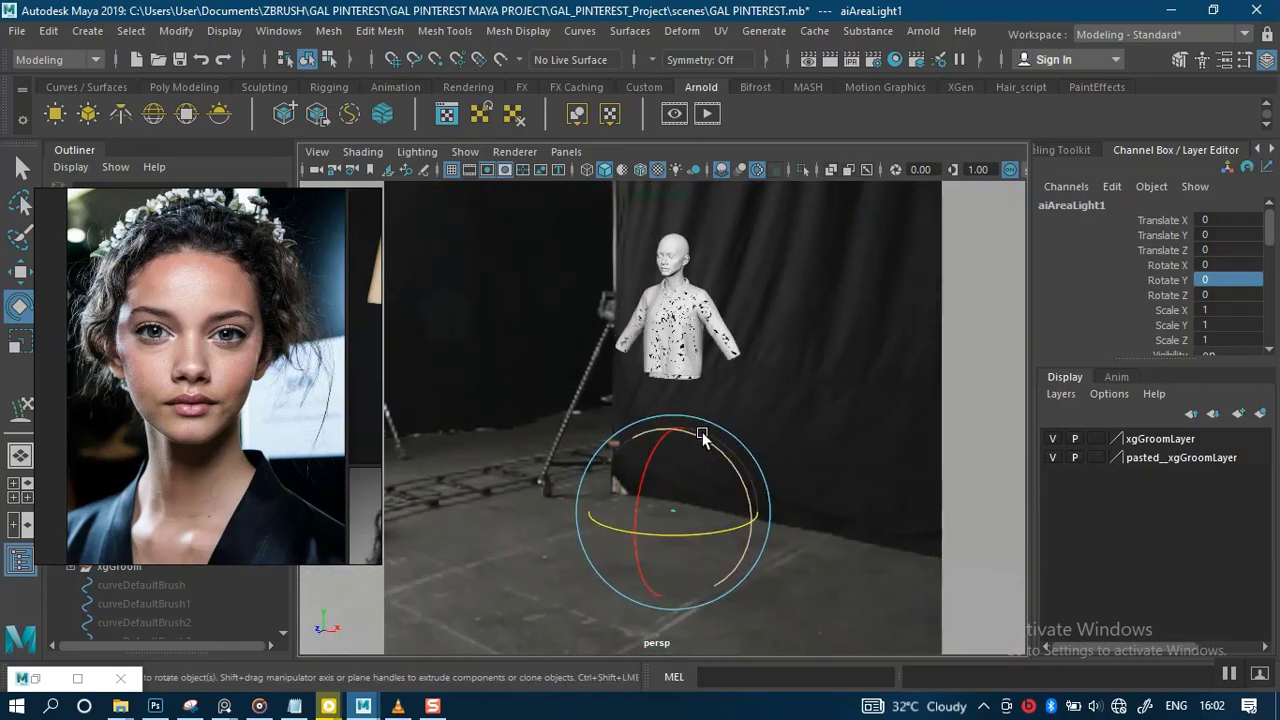
{"action": "key", "text": "r"}
{"action": "left_click_drag", "start_coordinate": [674, 514], "coordinate": [730, 508]}
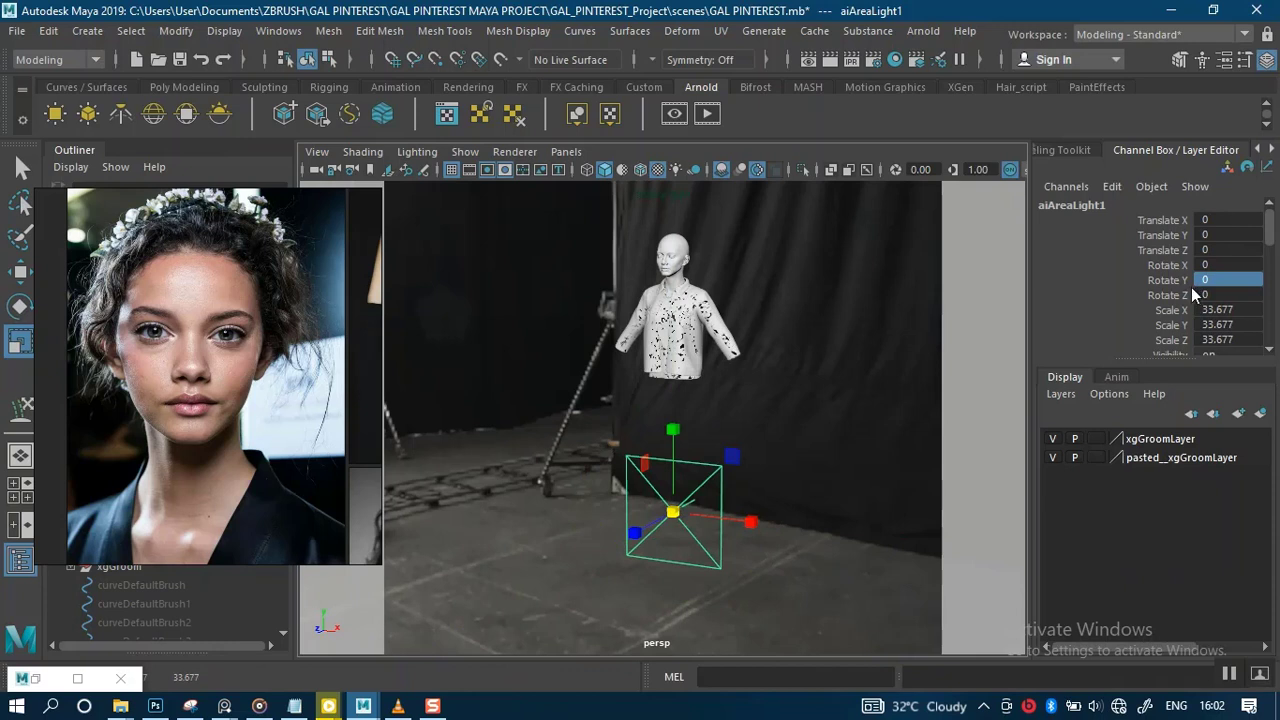
Turn the area light around its vertical axis, ending with a Rotate Y of exactly 180
{"action": "key", "text": "e"}
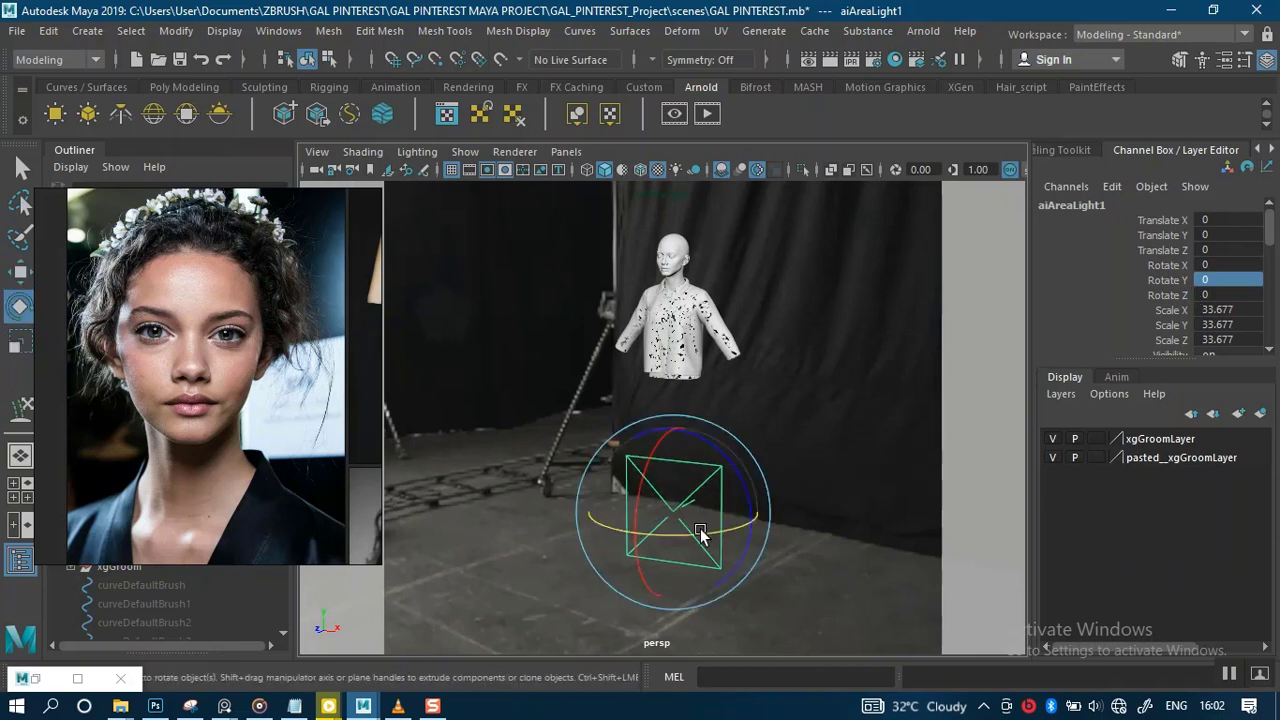
{"action": "left_click_drag", "start_coordinate": [706, 531], "coordinate": [766, 524]}
{"action": "left_click_drag", "start_coordinate": [843, 499], "coordinate": [844, 499]}
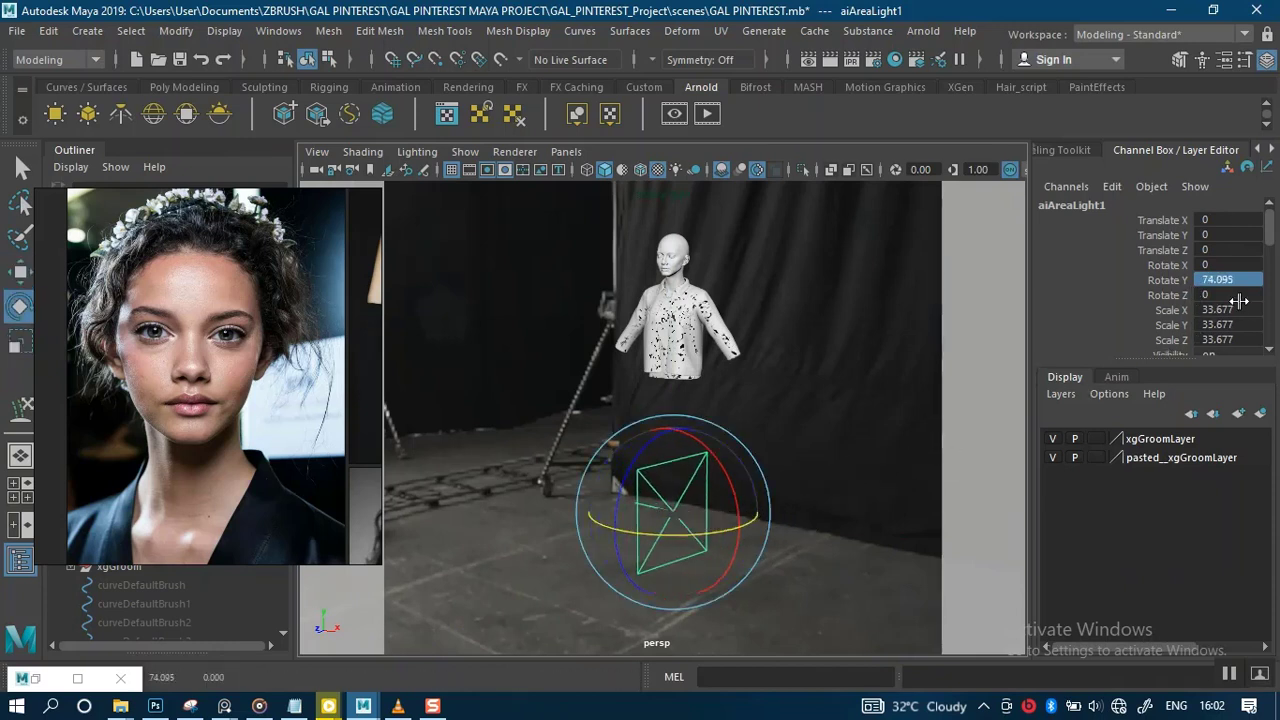
{"action": "mouse_move", "coordinate": [1242, 282]}
{"action": "left_mouse_down"}
{"action": "mouse_move", "coordinate": [1198, 273]}
{"action": "mouse_move", "coordinate": [1254, 279]}
{"action": "left_mouse_up"}
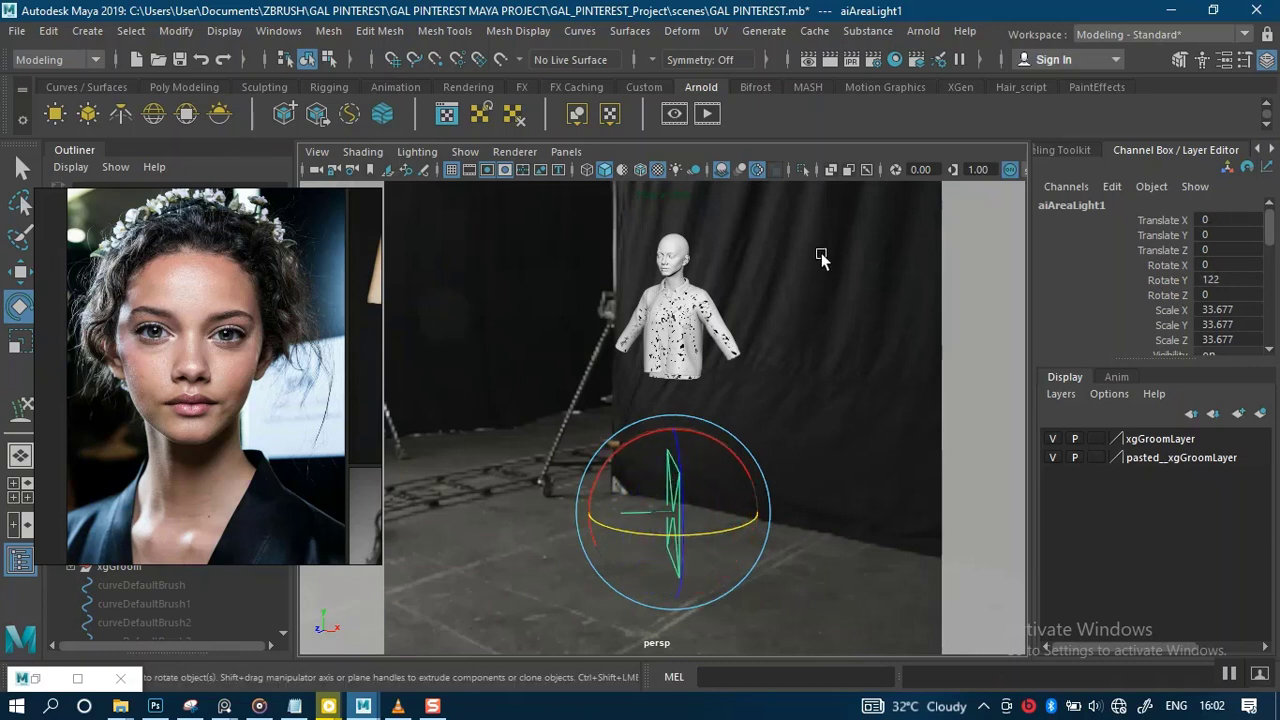
{"action": "left_click", "coordinate": [1166, 279]}
{"action": "left_click", "coordinate": [1218, 279]}
{"action": "left_click", "coordinate": [1162, 297]}
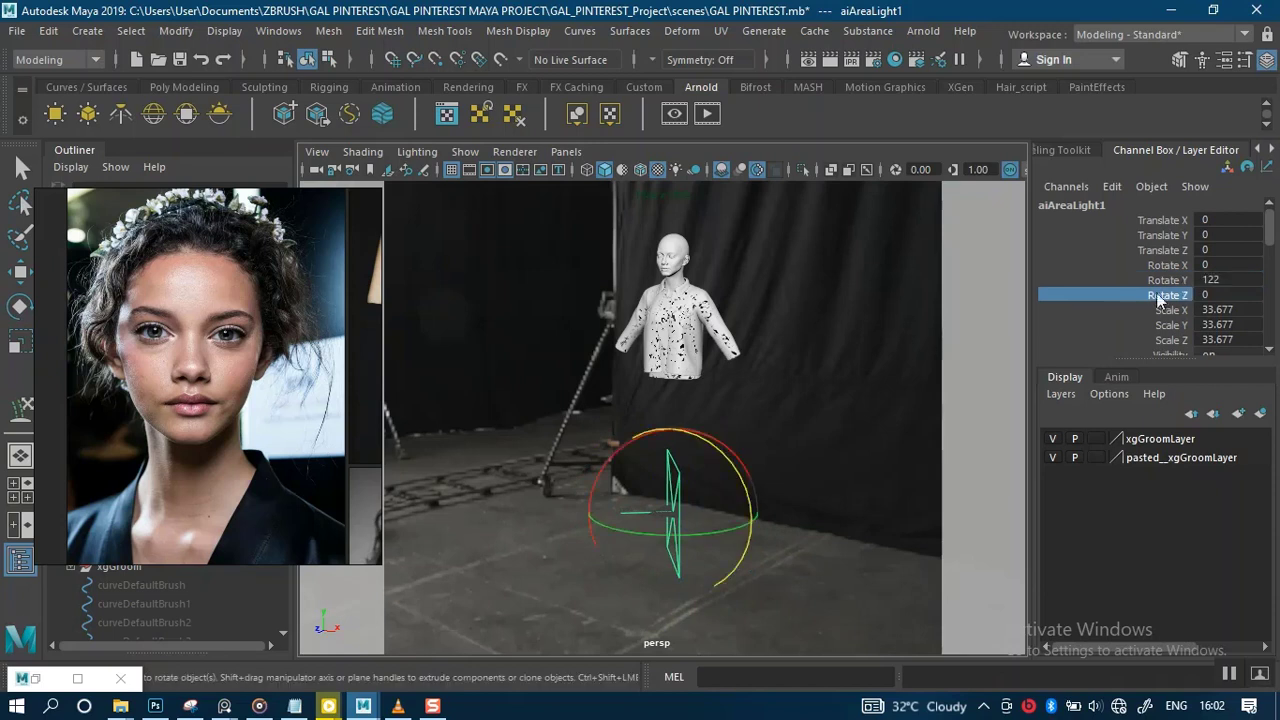
{"action": "left_click_drag", "start_coordinate": [1224, 280], "coordinate": [1226, 279], "text": "ctrl"}
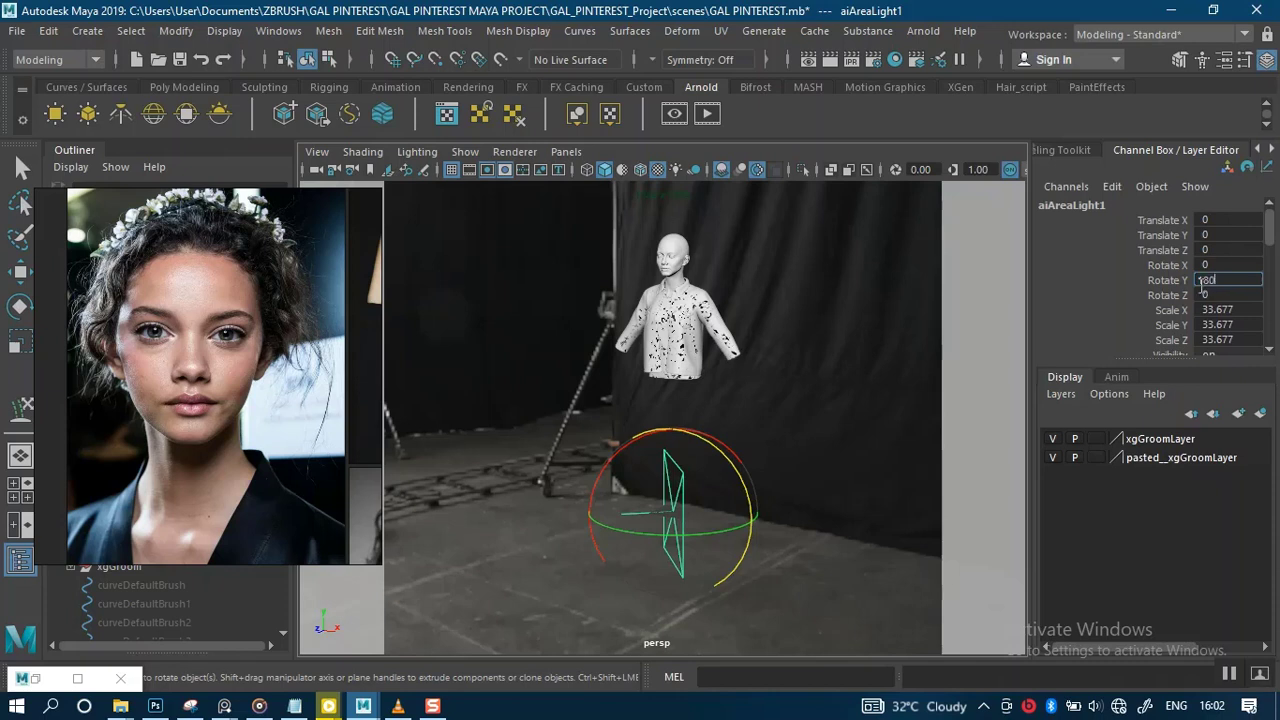
{"action": "key", "text": "Return"}
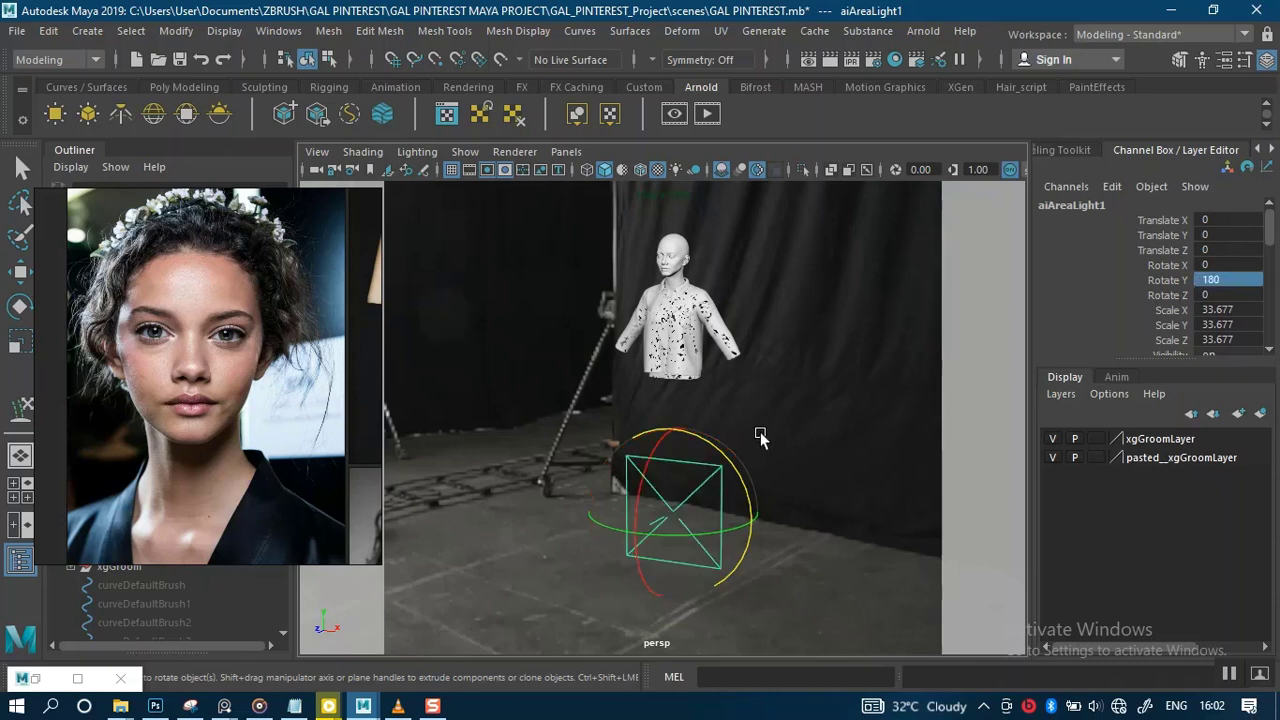
Raise the area light to a Translate Y of about 146 and move it behind the character, to a Translate Z of about -55.4
{"action": "key", "text": "w"}
{"action": "left_click_drag", "start_coordinate": [674, 446], "coordinate": [702, 211]}
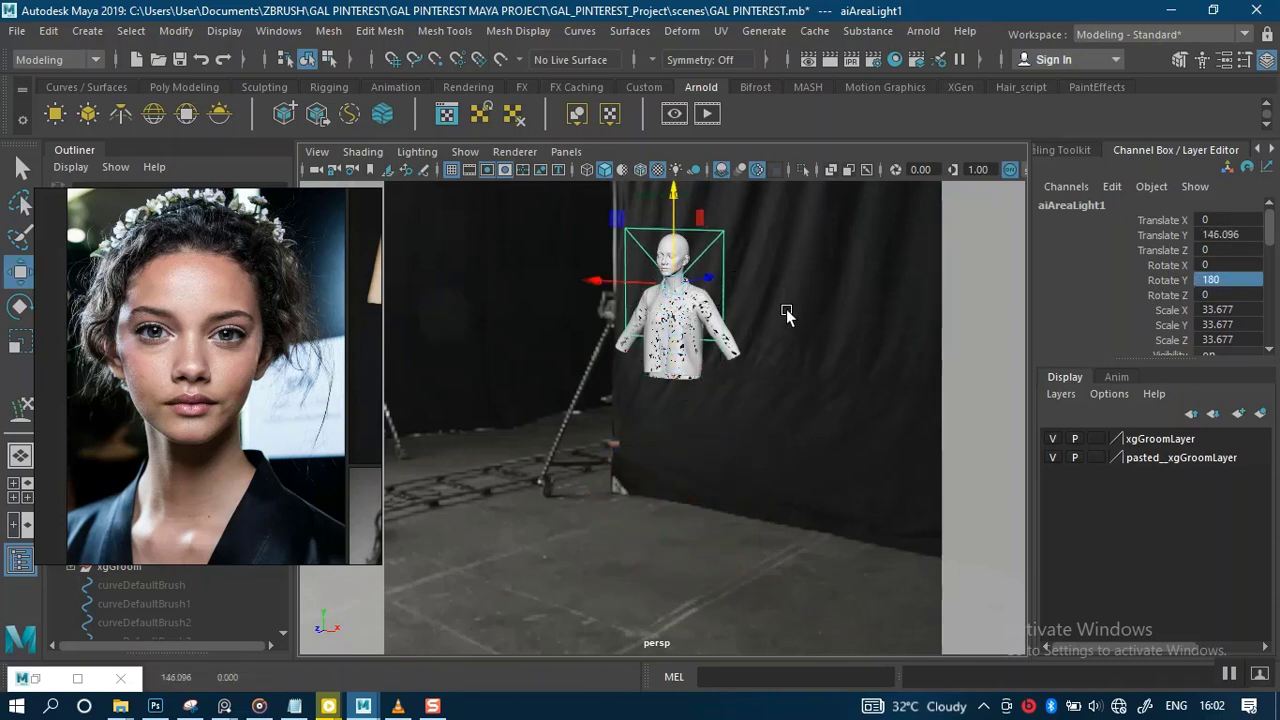
{"action": "left_click_drag", "start_coordinate": [787, 311], "coordinate": [646, 310], "text": "alt"}
{"action": "left_click_drag", "start_coordinate": [777, 281], "coordinate": [866, 275]}
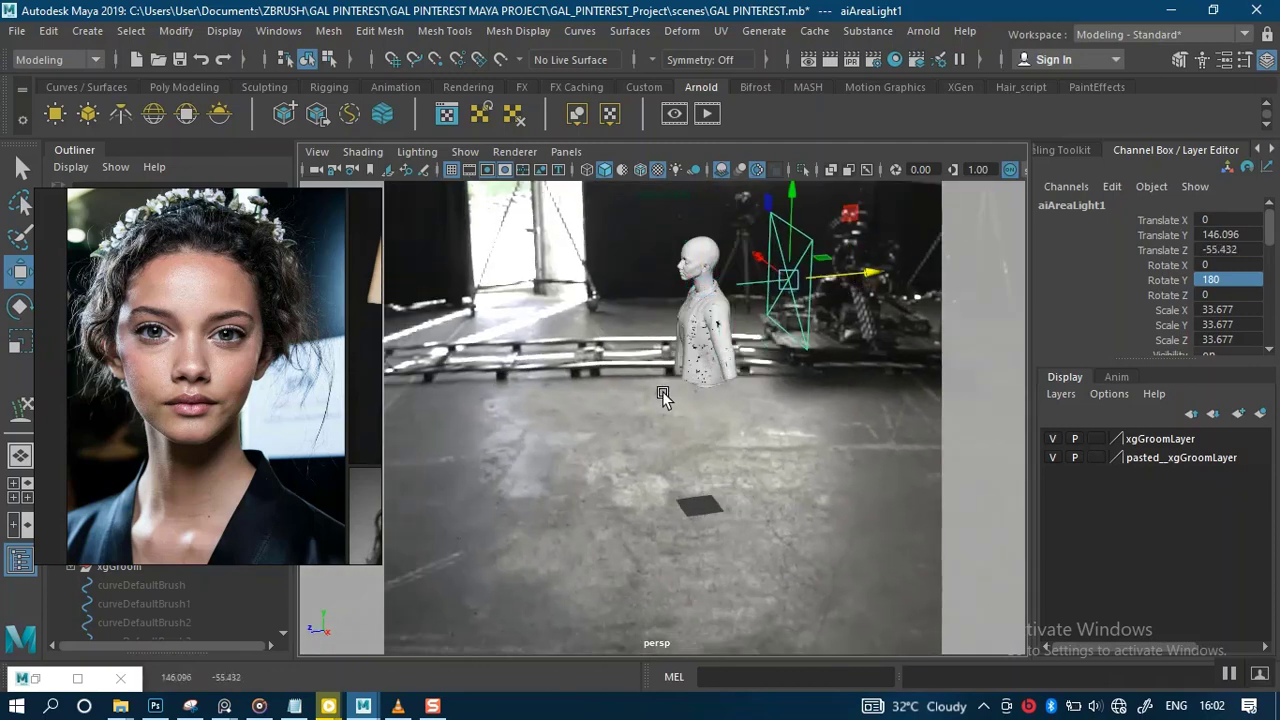
Try a Rotate Y of 0 on the area light and undo it
{"action": "left_click_drag", "start_coordinate": [647, 358], "coordinate": [949, 338], "text": "alt"}
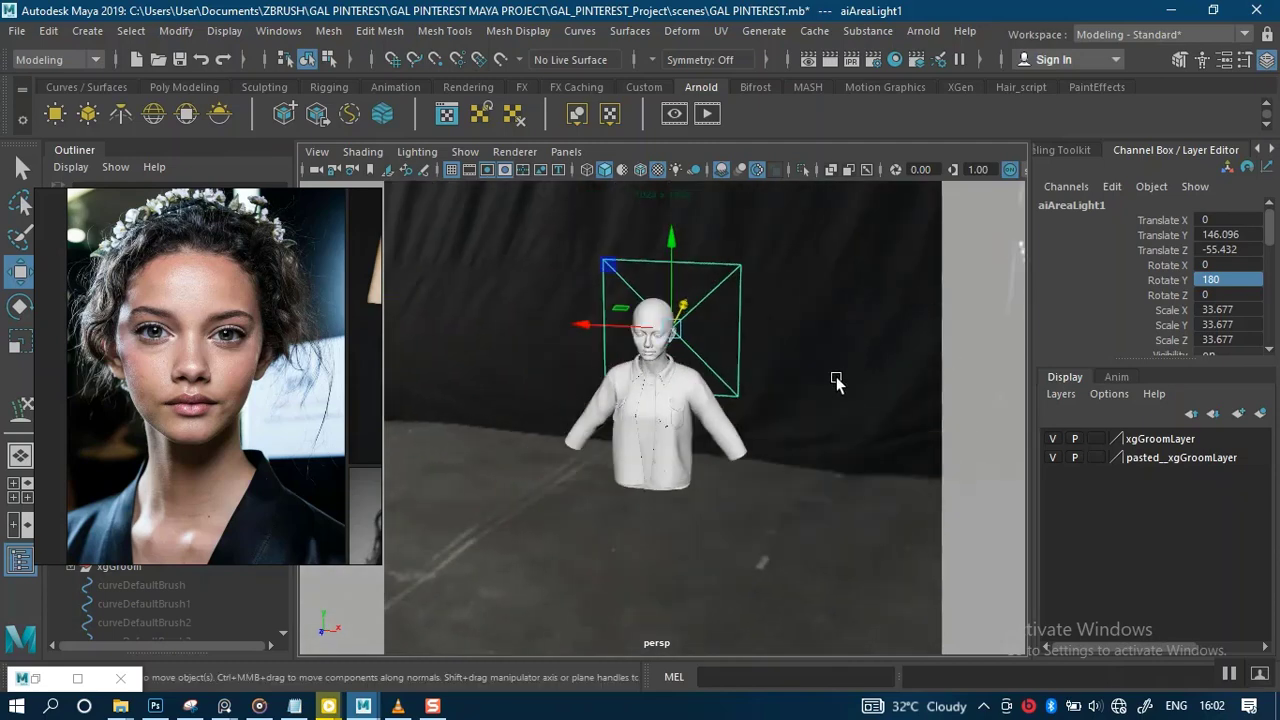
{"action": "left_click_drag", "start_coordinate": [836, 380], "coordinate": [846, 352], "text": "alt"}
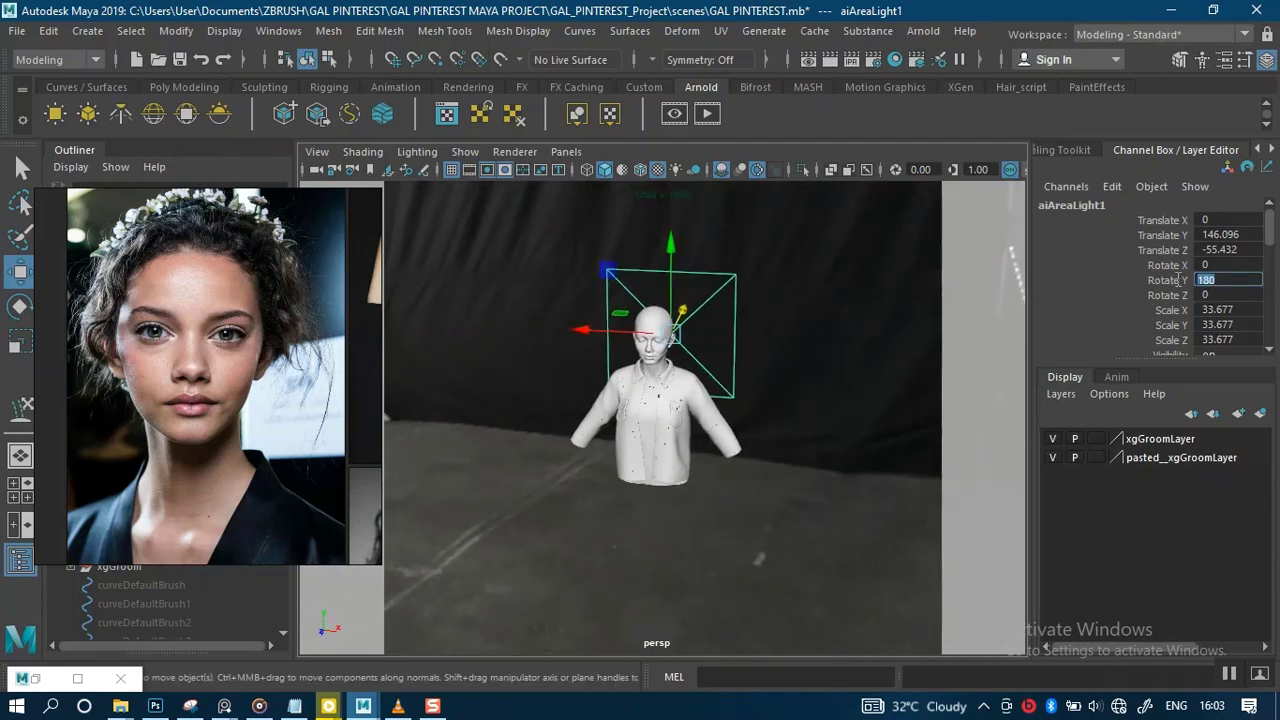
{"action": "key", "text": "Return"}
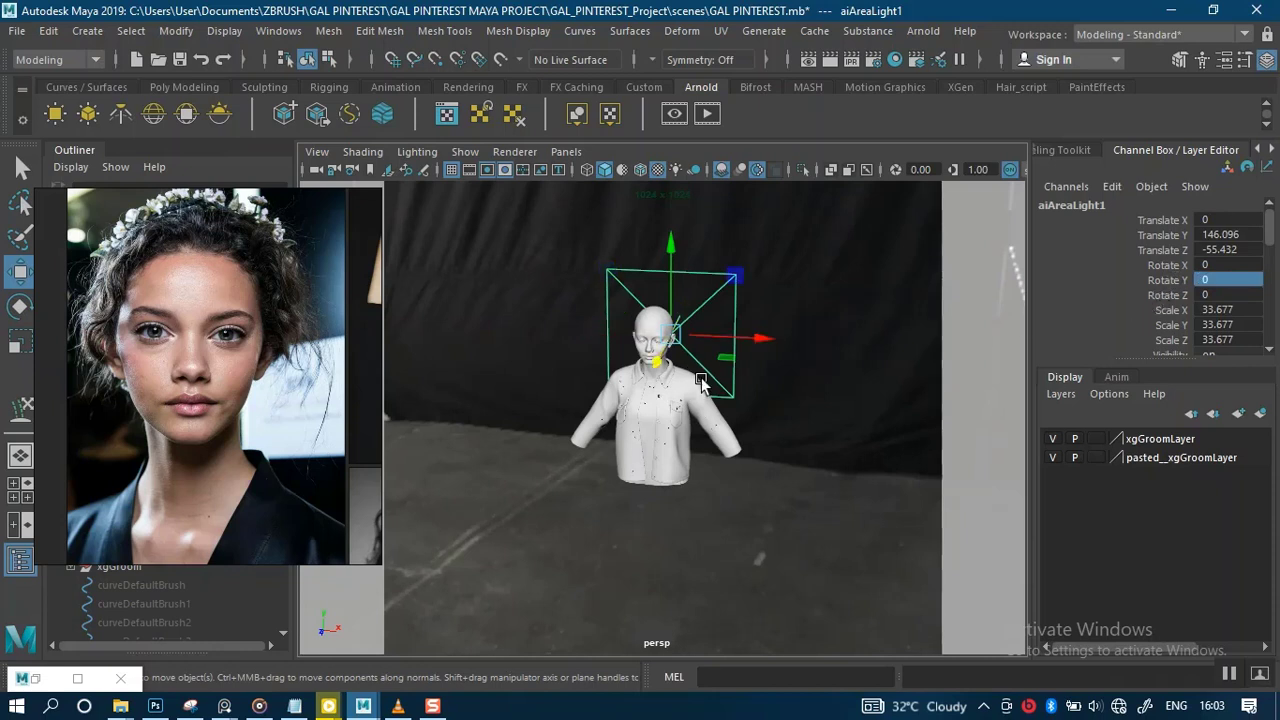
{"action": "key", "text": "ctrl+z"}
Raise the area light to a Translate Y of about 161.9 and frame it in a full-size top view
{"action": "left_click_drag", "start_coordinate": [836, 342], "coordinate": [738, 270], "text": "alt"}
{"action": "left_click_drag", "start_coordinate": [703, 330], "coordinate": [757, 385], "text": "alt"}
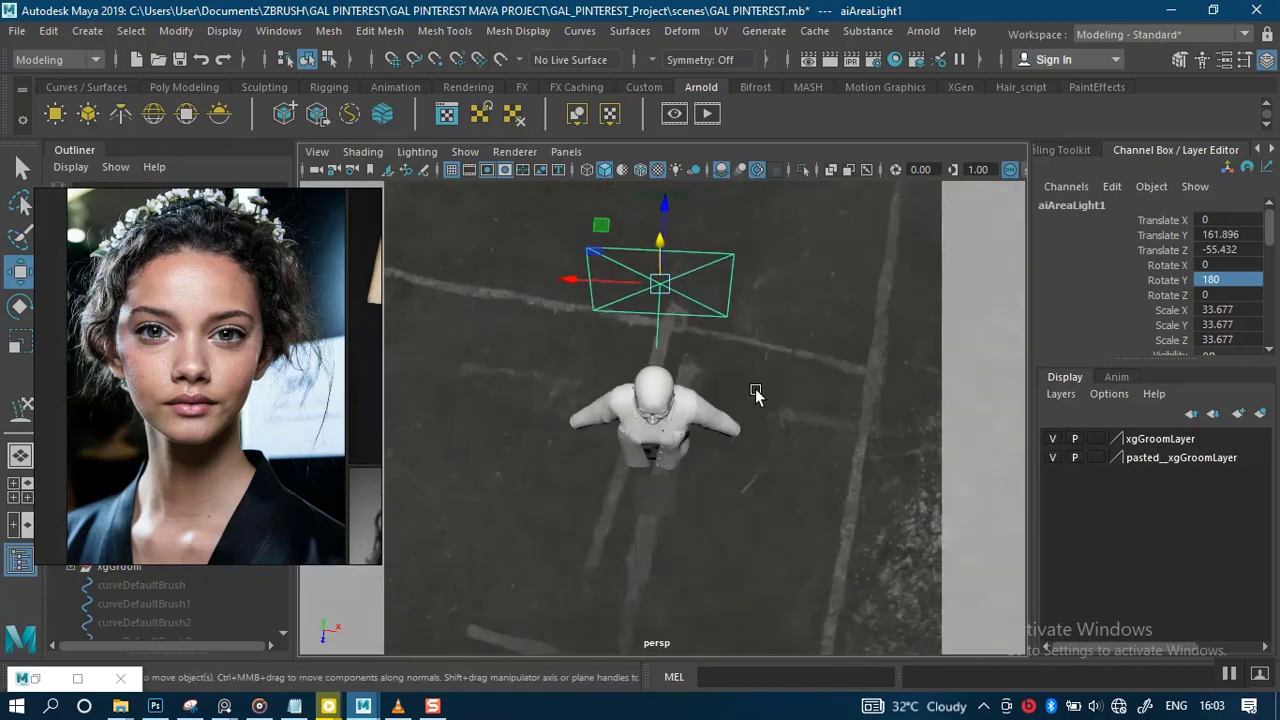
{"action": "key", "text": "space"}
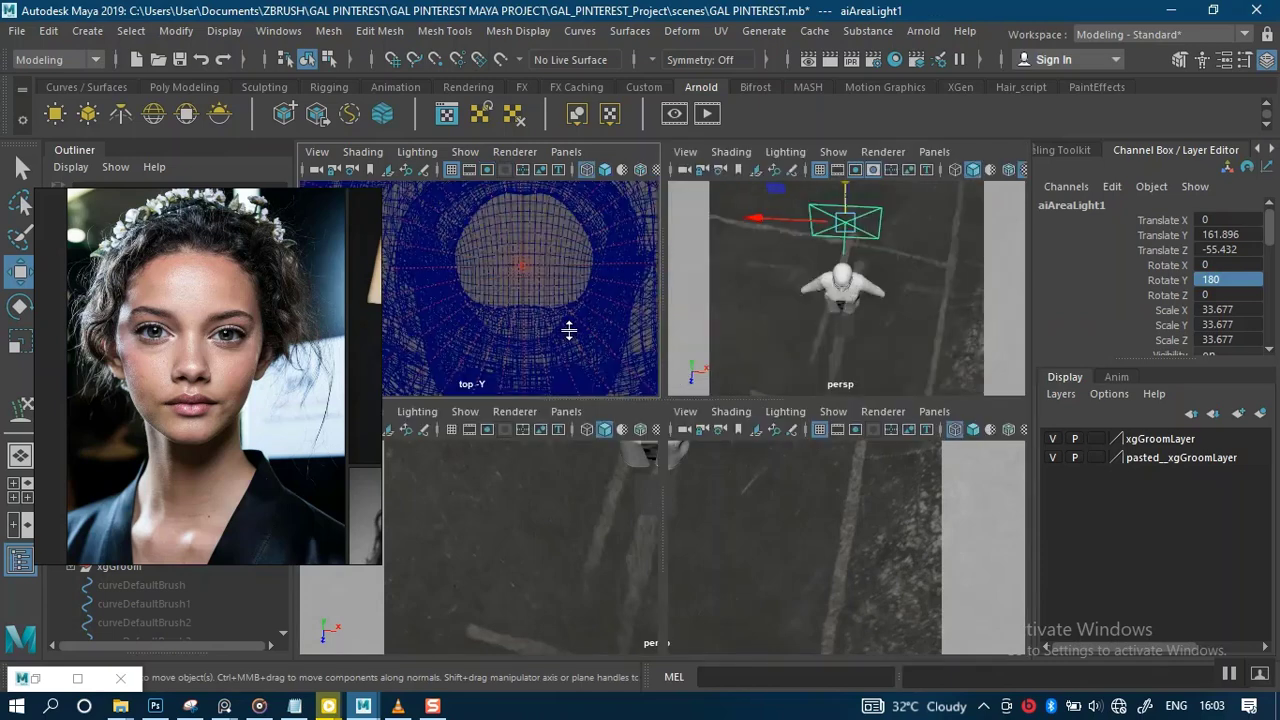
{"action": "key", "text": "f"}
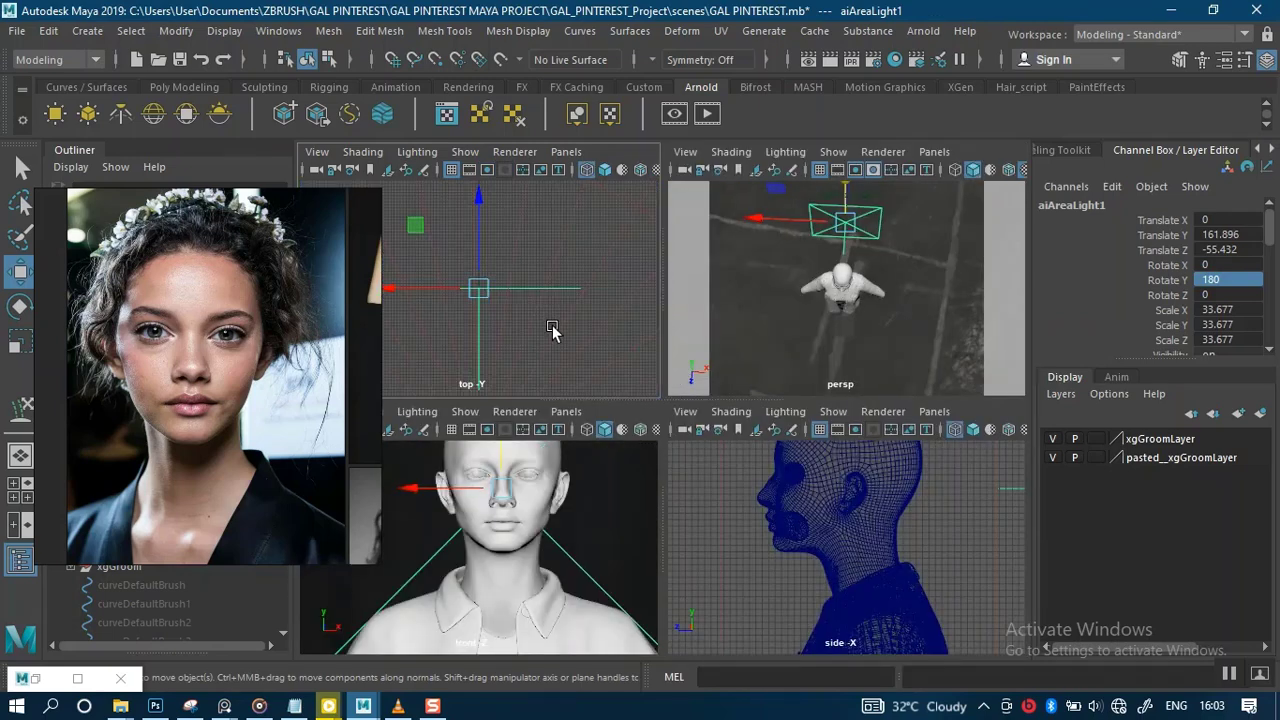
{"action": "key", "text": "space"}
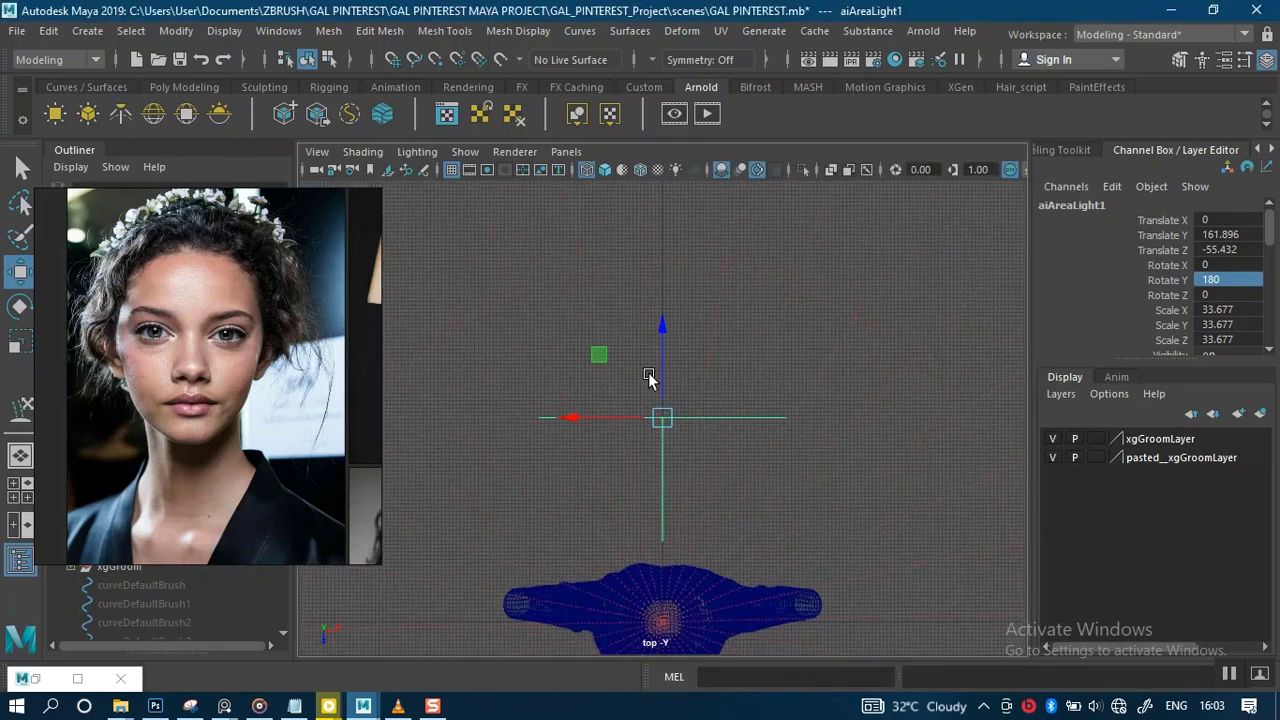
In the top view, move the area light to about X 46.8, Z -20.2 and rotate it to about 126.5 around Y, facing the character diagonally from behind
{"action": "left_click_drag", "start_coordinate": [573, 418], "coordinate": [690, 421]}
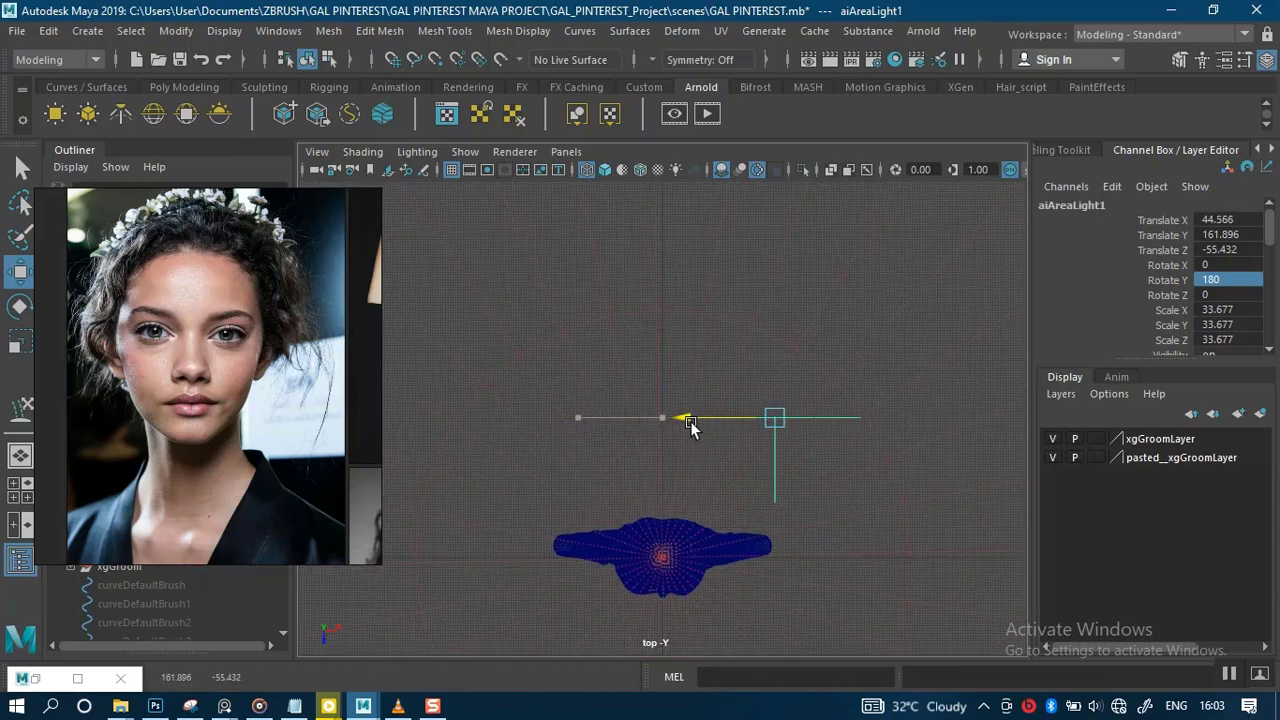
{"action": "left_click_drag", "start_coordinate": [786, 372], "coordinate": [848, 563]}
{"action": "key", "text": "e"}
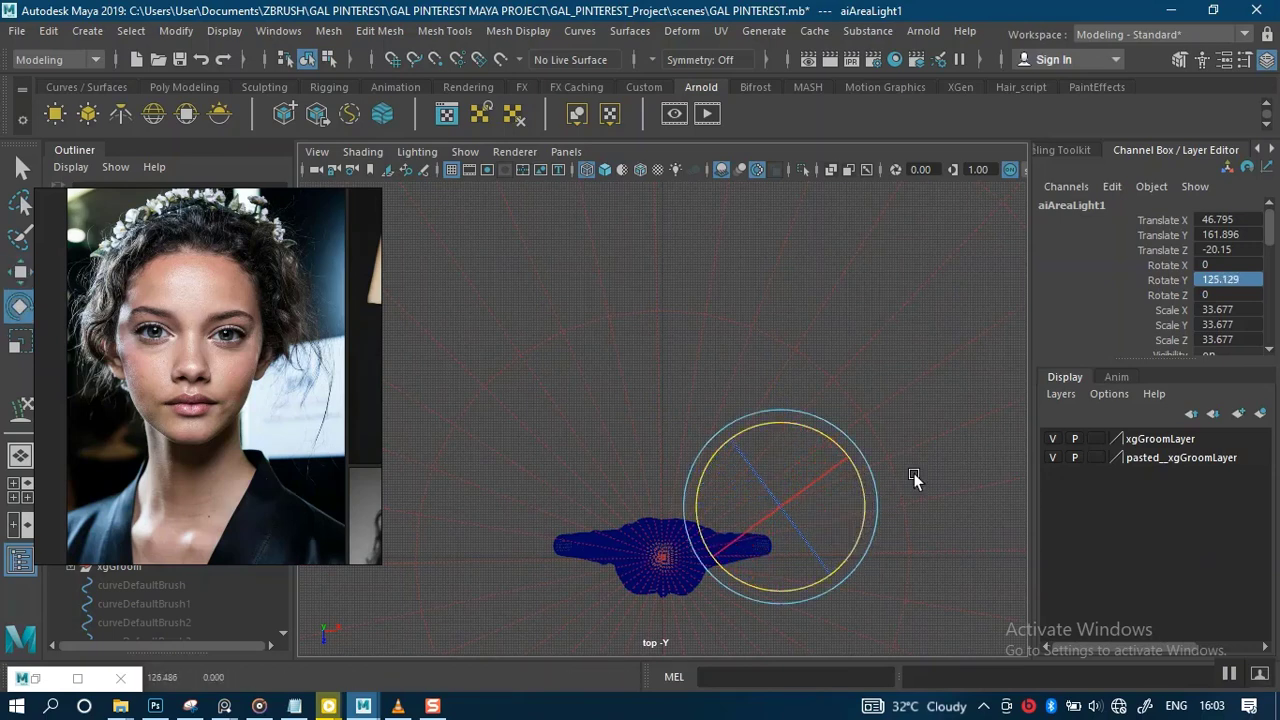
{"action": "key", "text": "w"}
{"action": "middle_click_drag", "start_coordinate": [868, 534], "coordinate": [819, 392], "text": "alt"}
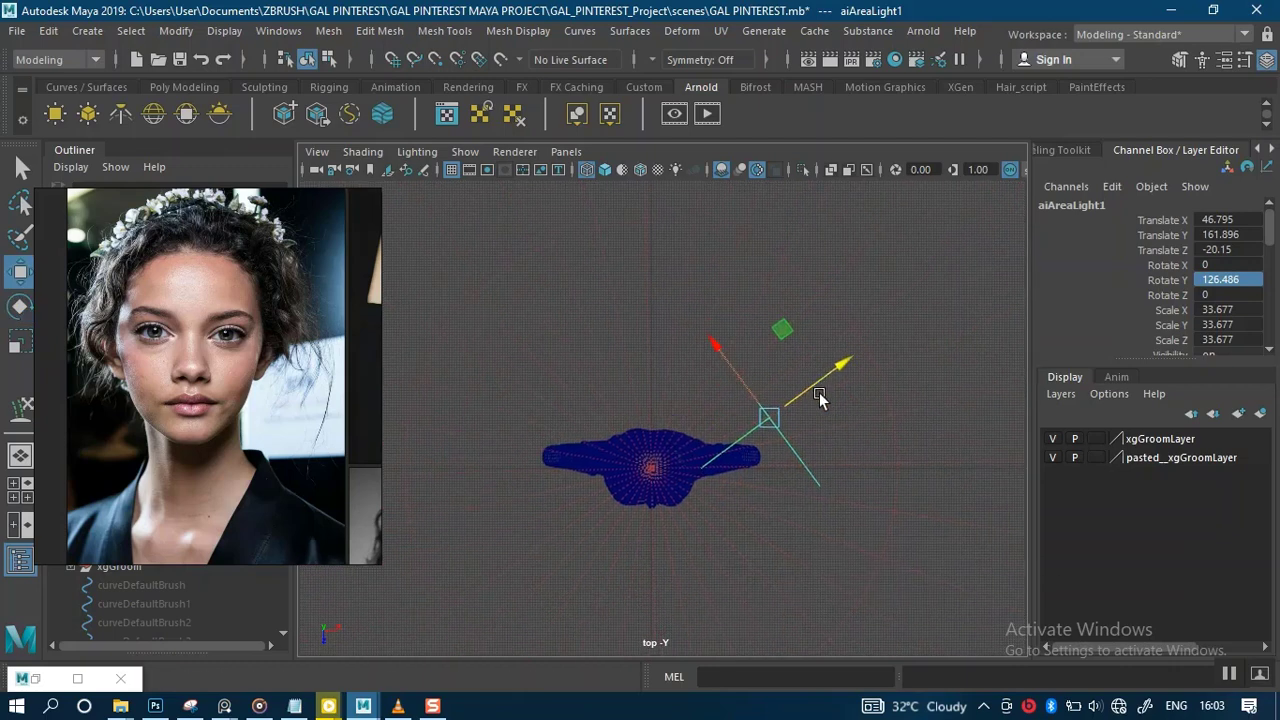
Move the area light outward to about X 56.7, Z -16.8 in the top view and inspect its placement in the other views
{"action": "scroll", "coordinate": [818, 445], "scroll_direction": "up", "scroll_amount": 2}
{"action": "mouse_move", "coordinate": [748, 333]}
{"action": "left_mouse_down"}
{"action": "mouse_move", "coordinate": [767, 354]}
{"action": "mouse_move", "coordinate": [756, 335]}
{"action": "left_mouse_up"}
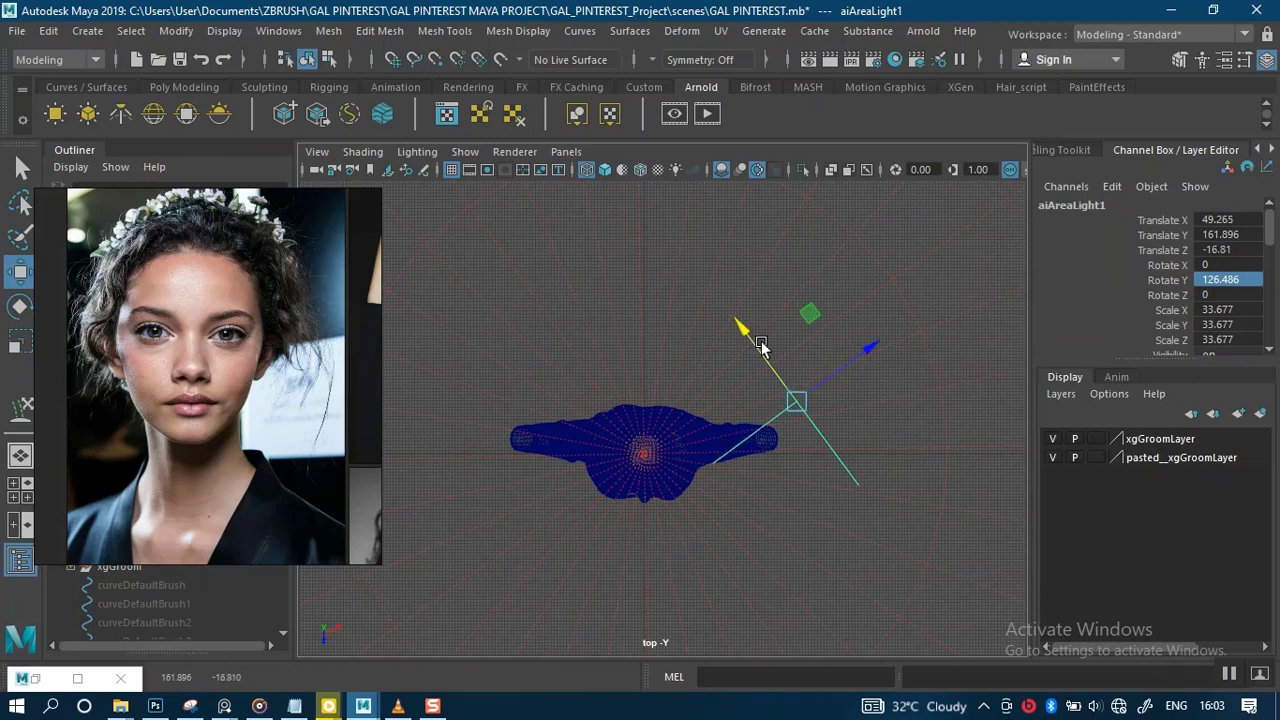
{"action": "left_click_drag", "start_coordinate": [851, 358], "coordinate": [778, 348]}
{"action": "key", "text": "space"}
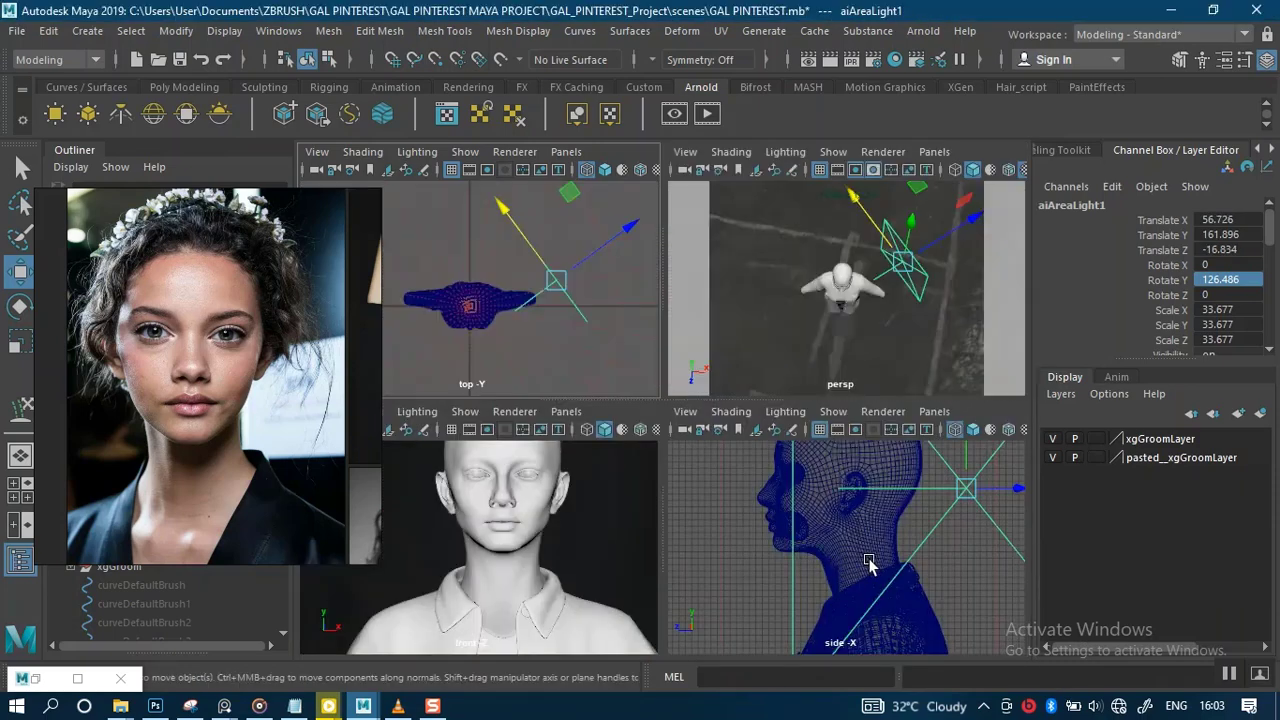
{"action": "scroll", "coordinate": [830, 505], "scroll_direction": "down", "scroll_amount": 5}
{"action": "scroll", "coordinate": [510, 563], "scroll_direction": "down", "scroll_amount": 8}
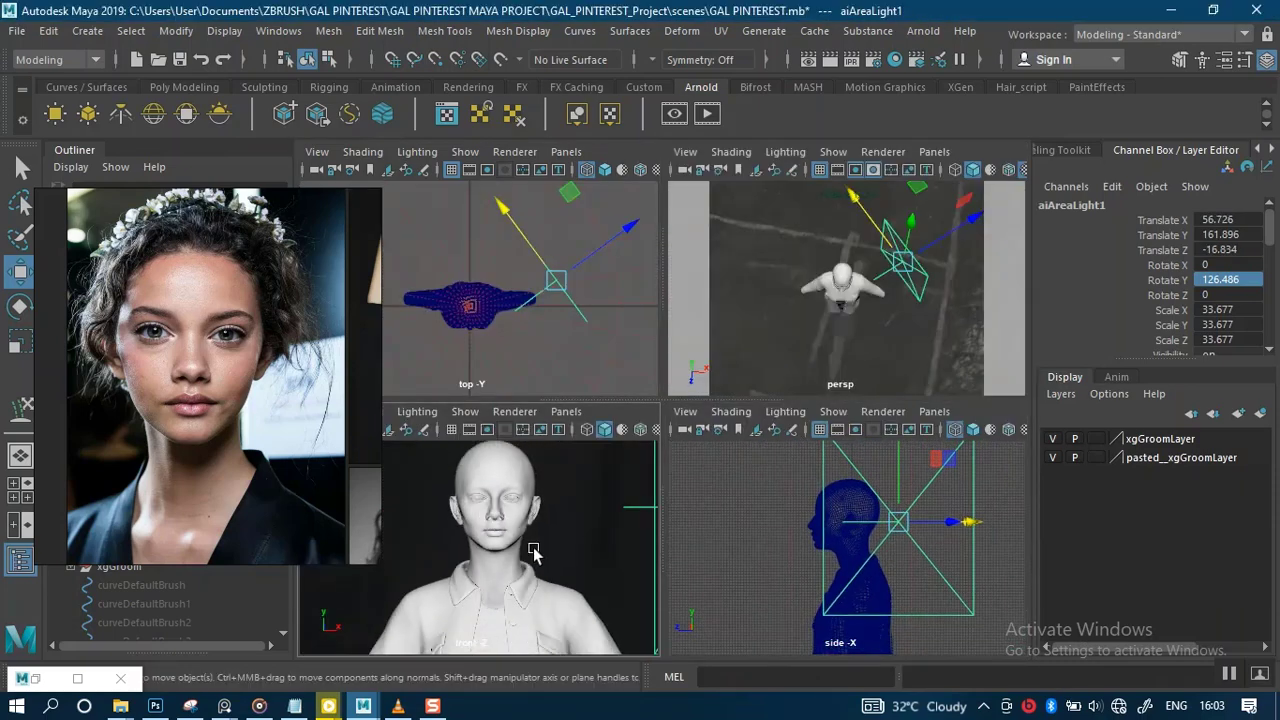
{"action": "scroll", "coordinate": [562, 505], "scroll_direction": "up", "scroll_amount": 2}
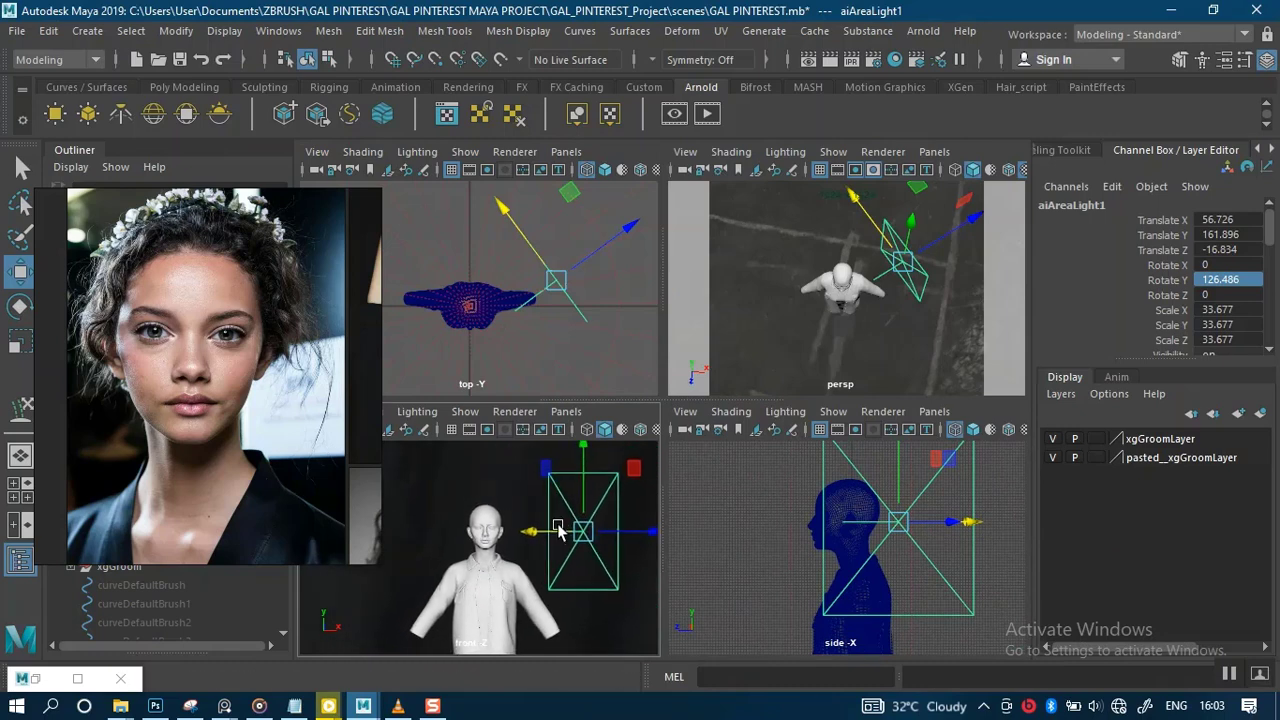
{"action": "key", "text": "space"}
{"action": "key", "text": "space"}
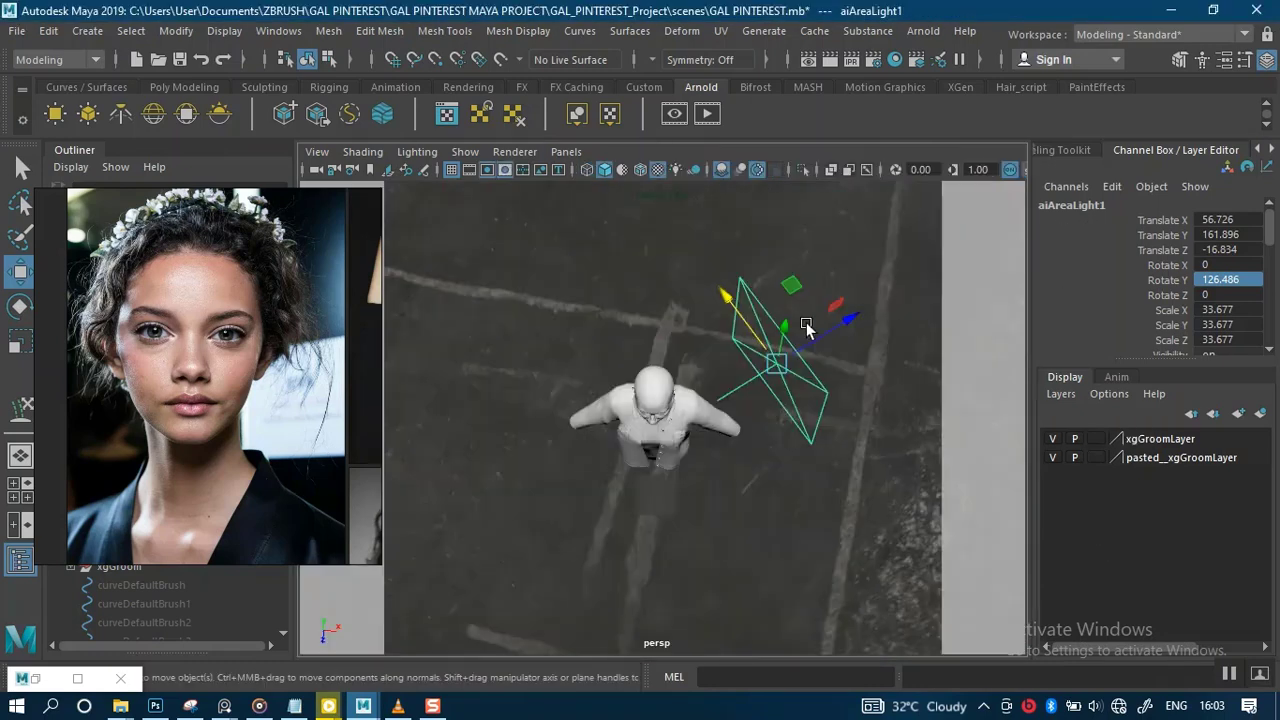
{"action": "left_click", "coordinate": [566, 151]}
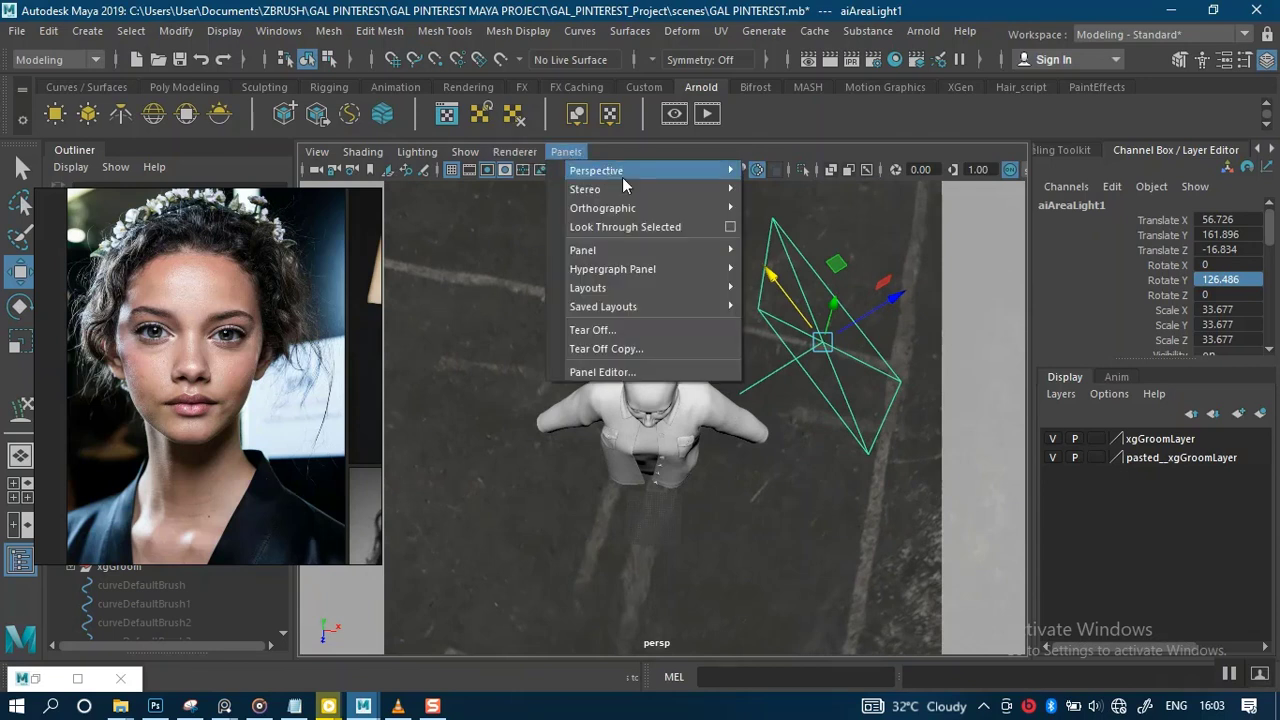
{"action": "left_click", "coordinate": [731, 228]}
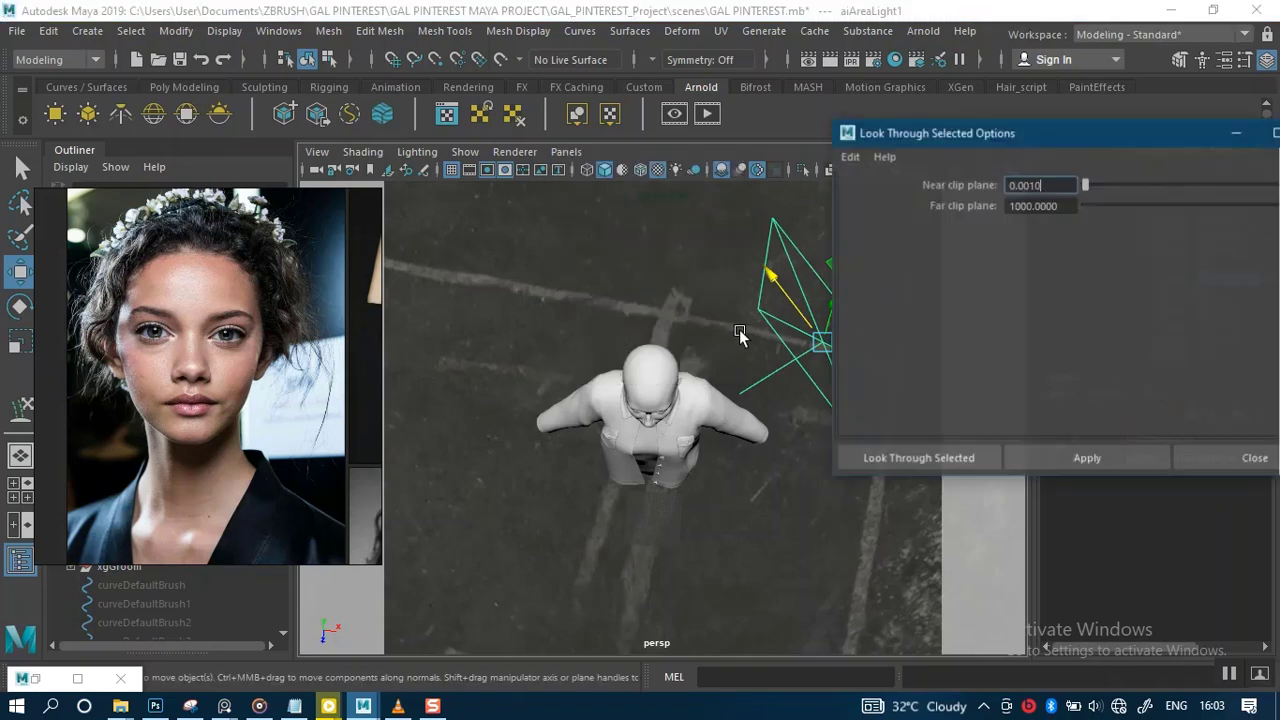
{"action": "left_click_drag", "start_coordinate": [1077, 134], "coordinate": [865, 174]}
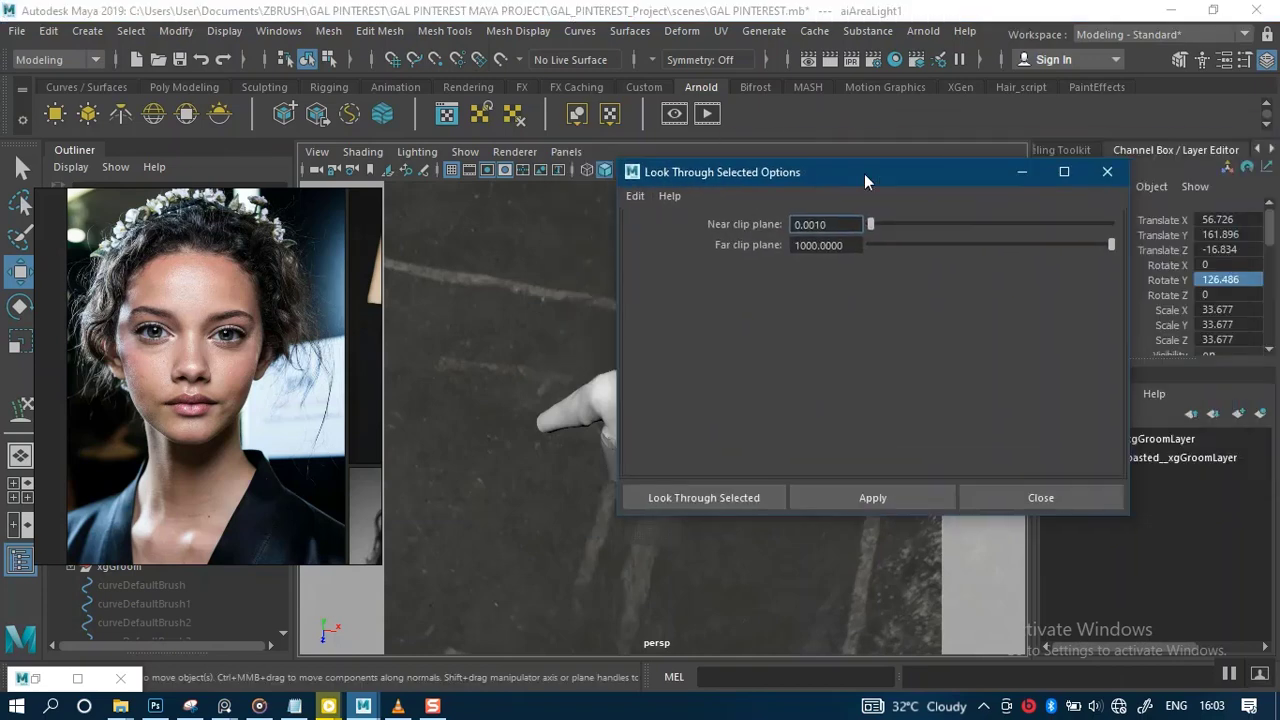
{"action": "left_click", "coordinate": [1110, 173]}
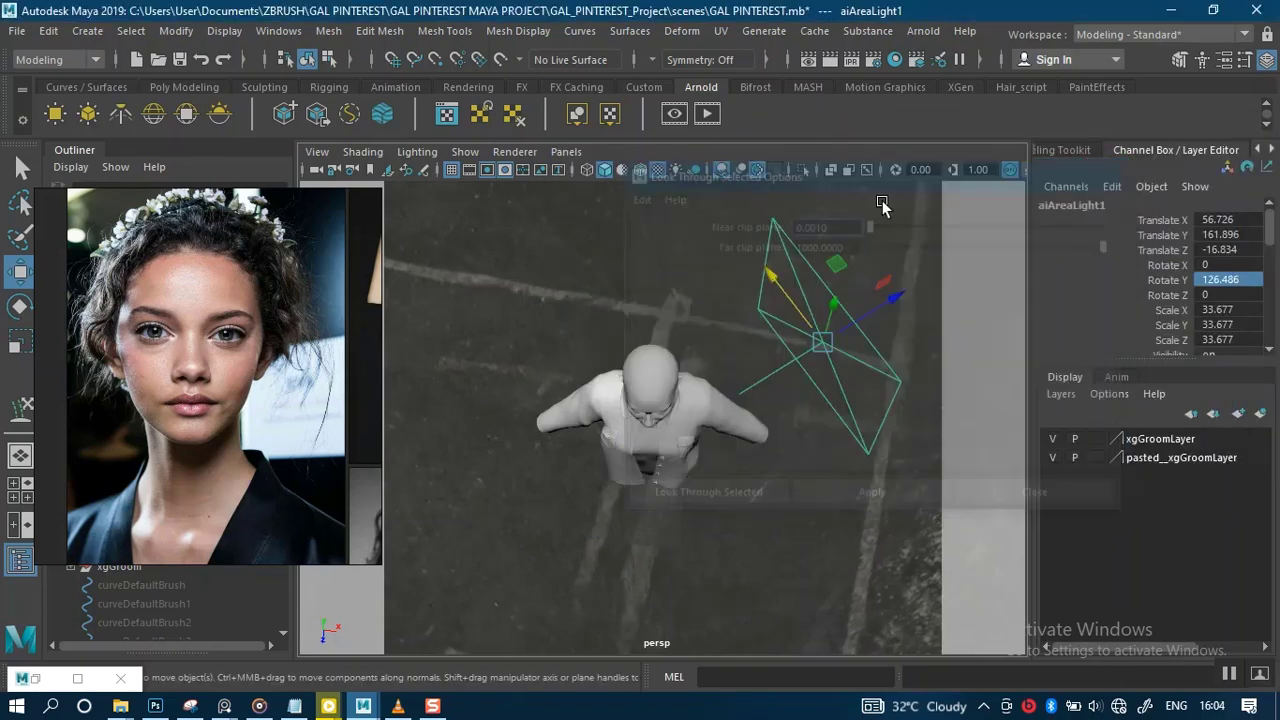
Look through the area light and aim it at the character's face from the front, at about X 16.8, Y 163.4, Z 40.2, rotated -17.4 and 12.1 in X and Y
{"action": "left_click", "coordinate": [566, 151]}
{"action": "left_click", "coordinate": [597, 227]}
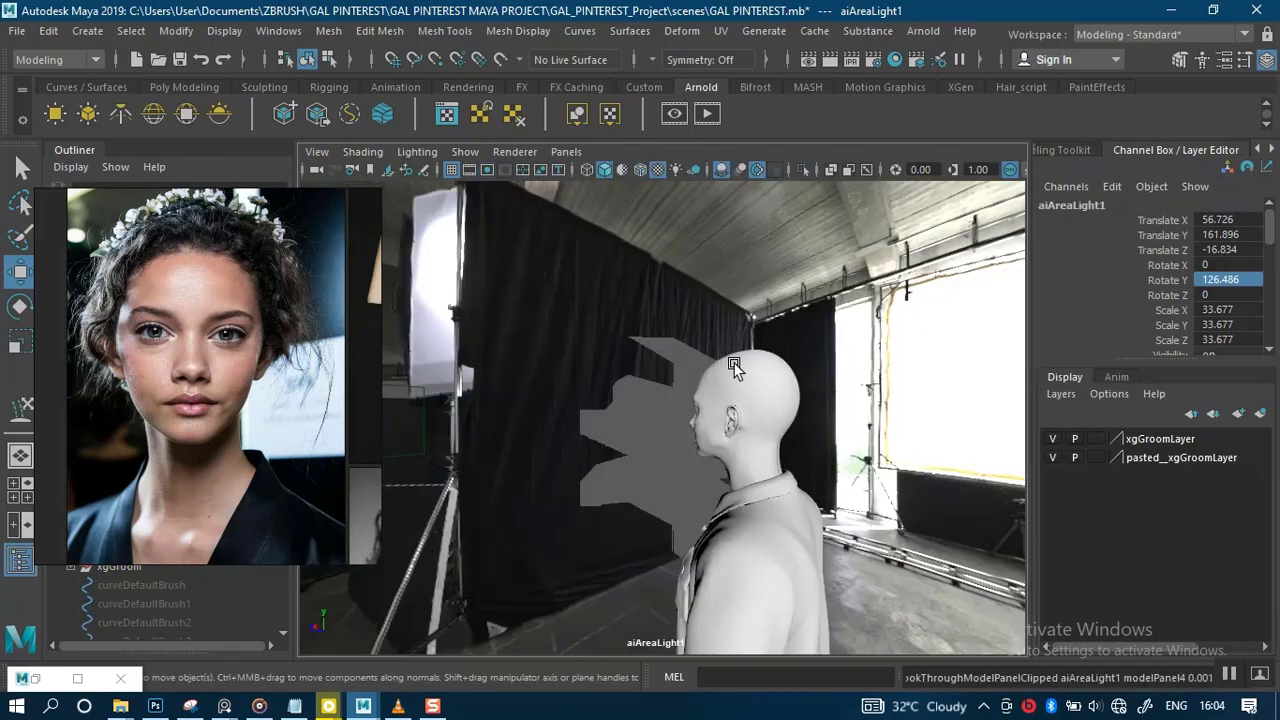
{"action": "left_click_drag", "start_coordinate": [717, 400], "coordinate": [776, 455], "text": "alt"}
{"action": "middle_click_drag", "start_coordinate": [776, 455], "coordinate": [757, 342], "text": "alt"}
{"action": "scroll", "coordinate": [718, 398], "scroll_direction": "down", "scroll_amount": 2}
{"action": "mouse_move", "coordinate": [718, 398]}
{"action": "left_mouse_down", "text": "alt"}
{"action": "mouse_move", "coordinate": [745, 404]}
{"action": "mouse_move", "coordinate": [752, 425]}
{"action": "mouse_move", "coordinate": [731, 358]}
{"action": "mouse_move", "coordinate": [729, 445]}
{"action": "mouse_move", "coordinate": [729, 380]}
{"action": "mouse_move", "coordinate": [739, 403]}
{"action": "mouse_move", "coordinate": [756, 400]}
{"action": "mouse_move", "coordinate": [717, 417]}
{"action": "left_mouse_up", "text": "alt"}
{"action": "scroll", "coordinate": [729, 434], "scroll_direction": "down", "scroll_amount": 2}
{"action": "middle_click_drag", "start_coordinate": [716, 412], "coordinate": [696, 375], "text": "alt"}
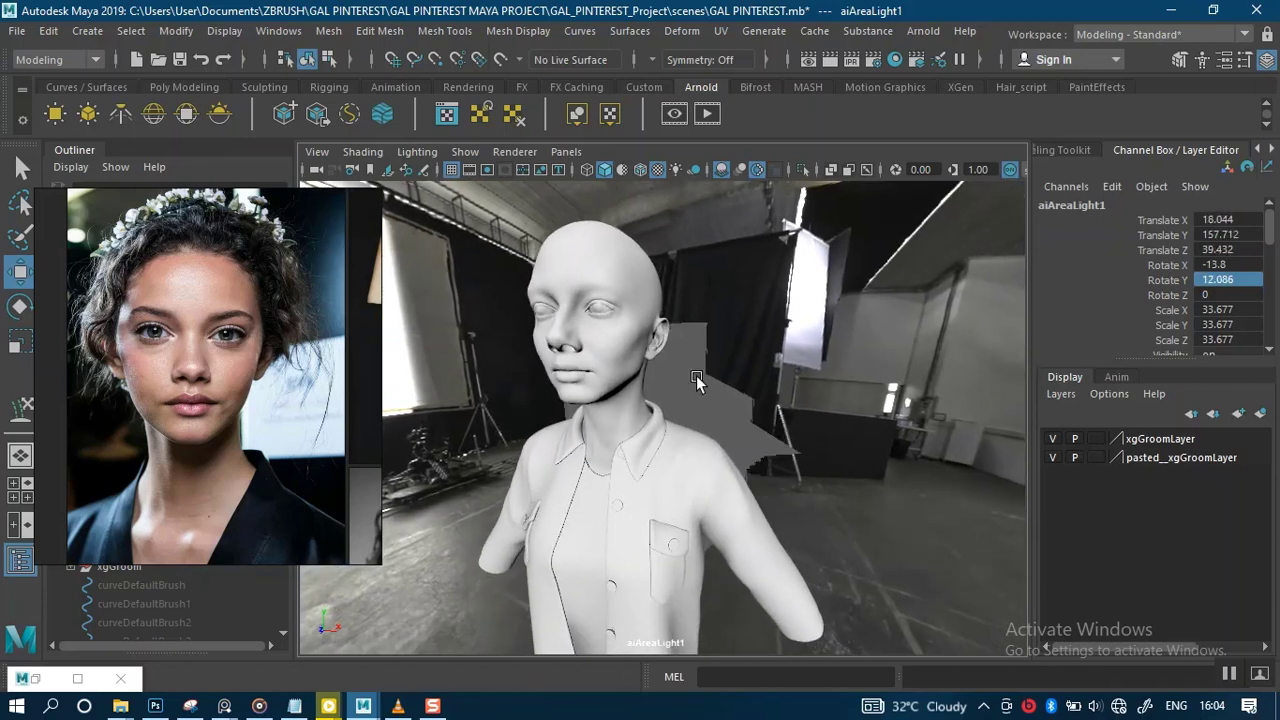
{"action": "mouse_move", "coordinate": [694, 377]}
{"action": "left_mouse_down", "text": "alt"}
{"action": "mouse_move", "coordinate": [699, 408]}
{"action": "mouse_move", "coordinate": [705, 360]}
{"action": "left_mouse_up", "text": "alt"}
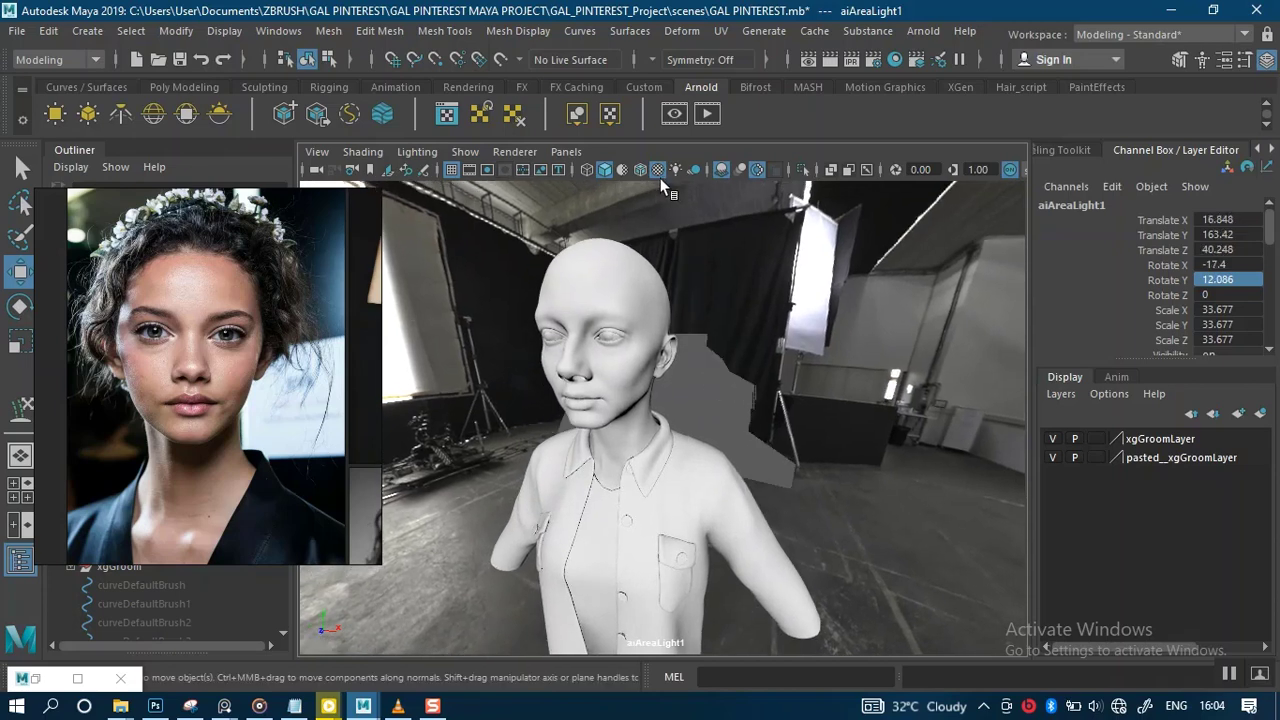
Stop looking through the area light and return the viewport to the persp camera
{"action": "left_click", "coordinate": [566, 151]}
{"action": "left_click", "coordinate": [615, 221]}
{"action": "left_click", "coordinate": [569, 152]}
{"action": "mouse_move", "coordinate": [629, 171]}
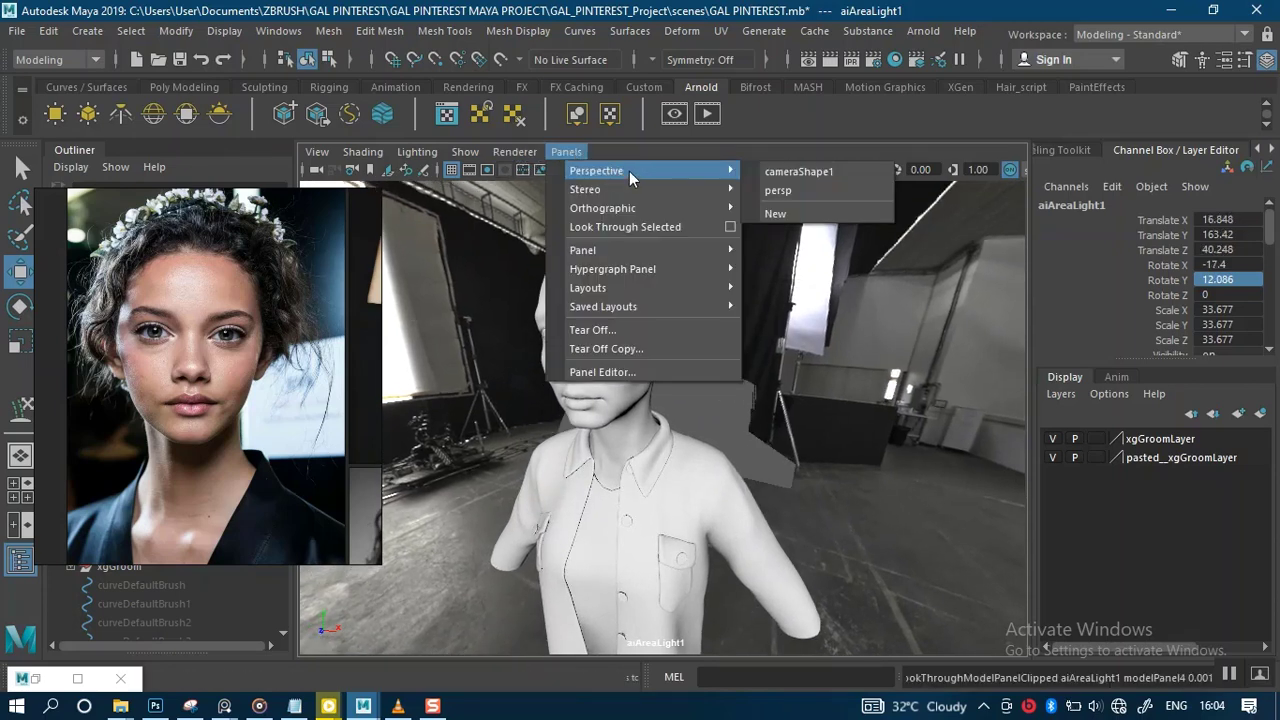
{"action": "left_click", "coordinate": [778, 190]}
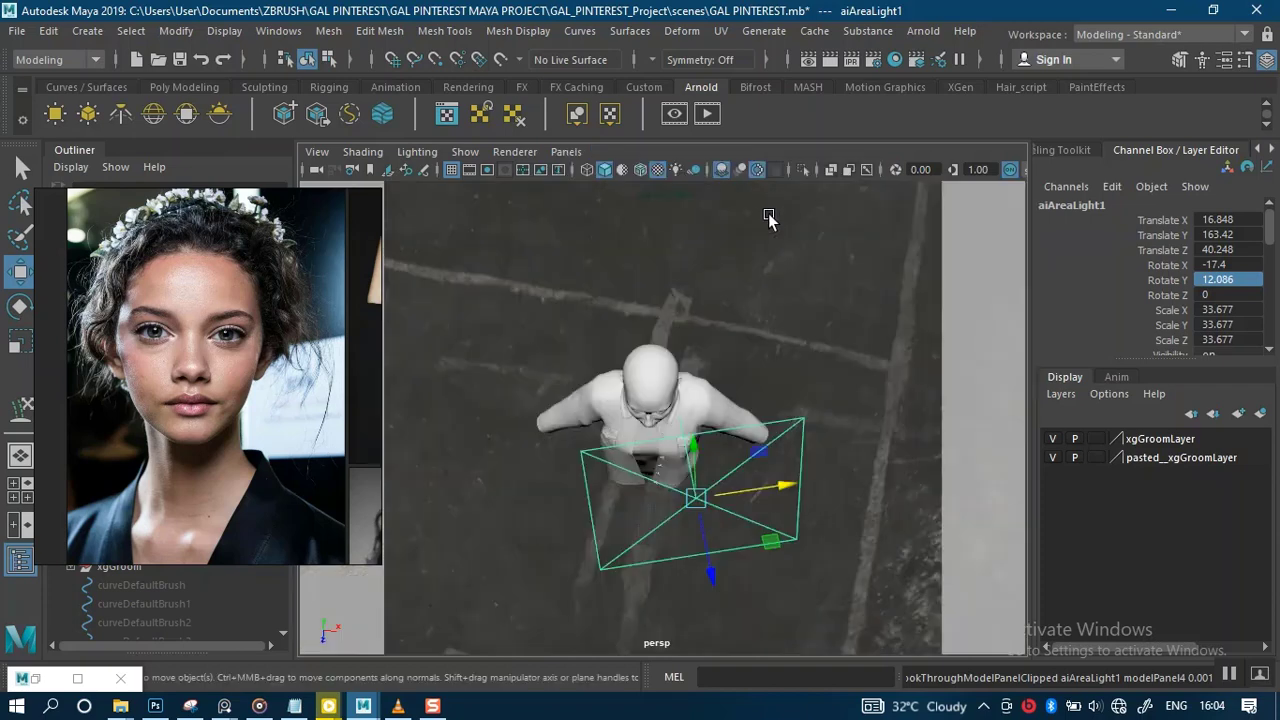
Pull the area light away from the character to about X 26.3, Y 177.6, Z 84.5 and narrow it to a Scale X of about 16.7
{"action": "left_click_drag", "start_coordinate": [710, 319], "coordinate": [771, 304], "text": "alt"}
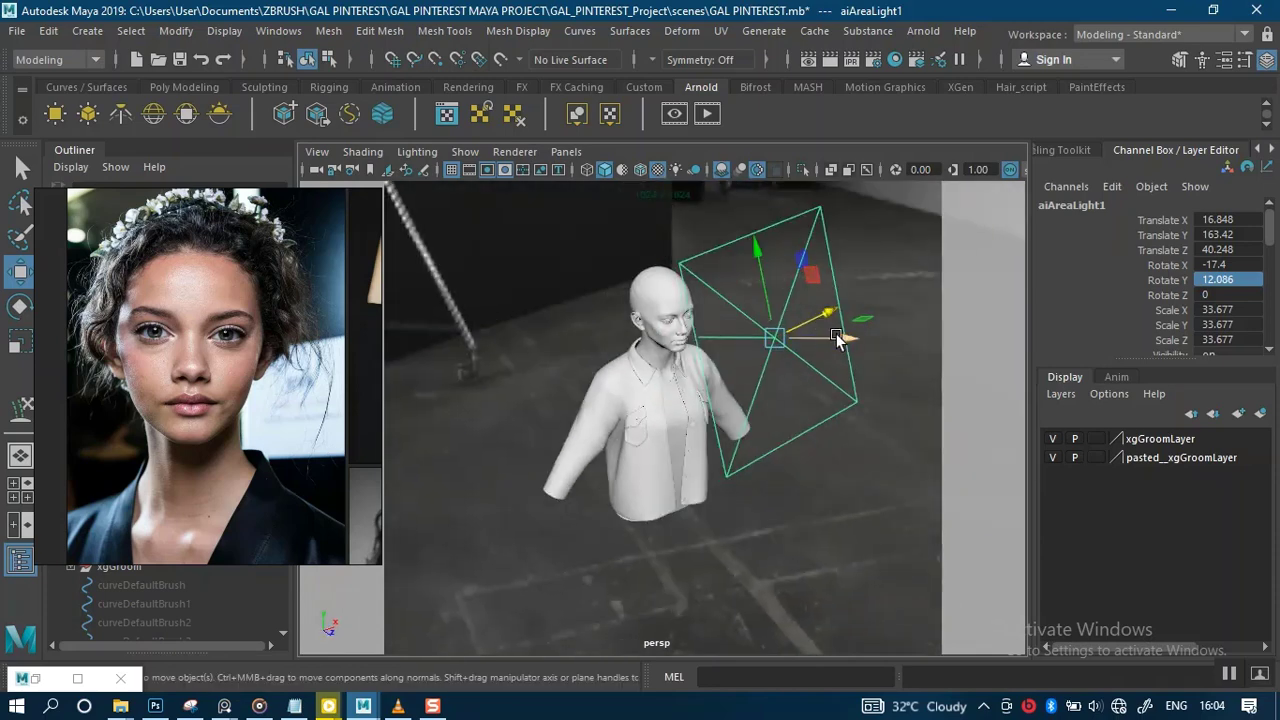
{"action": "left_click_drag", "start_coordinate": [840, 338], "coordinate": [970, 347]}
{"action": "left_click_drag", "start_coordinate": [722, 324], "coordinate": [690, 330], "text": "alt"}
{"action": "key", "text": "r"}
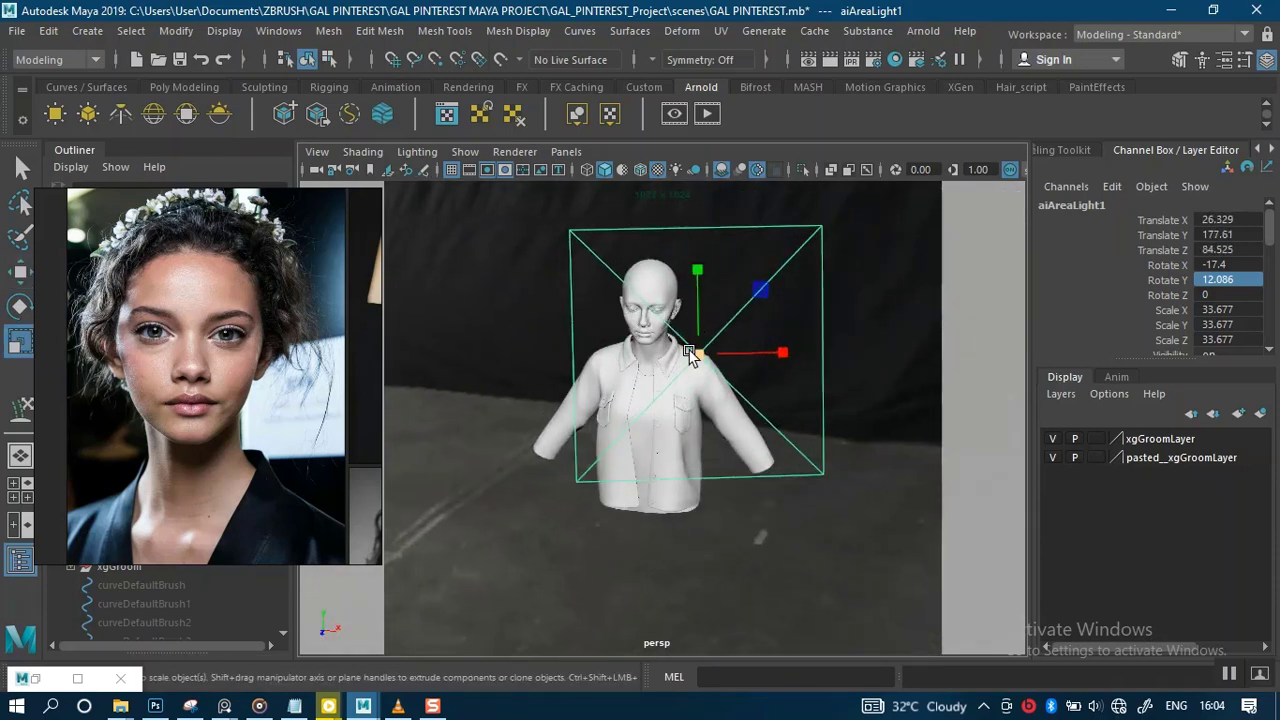
{"action": "left_click_drag", "start_coordinate": [776, 356], "coordinate": [694, 341]}
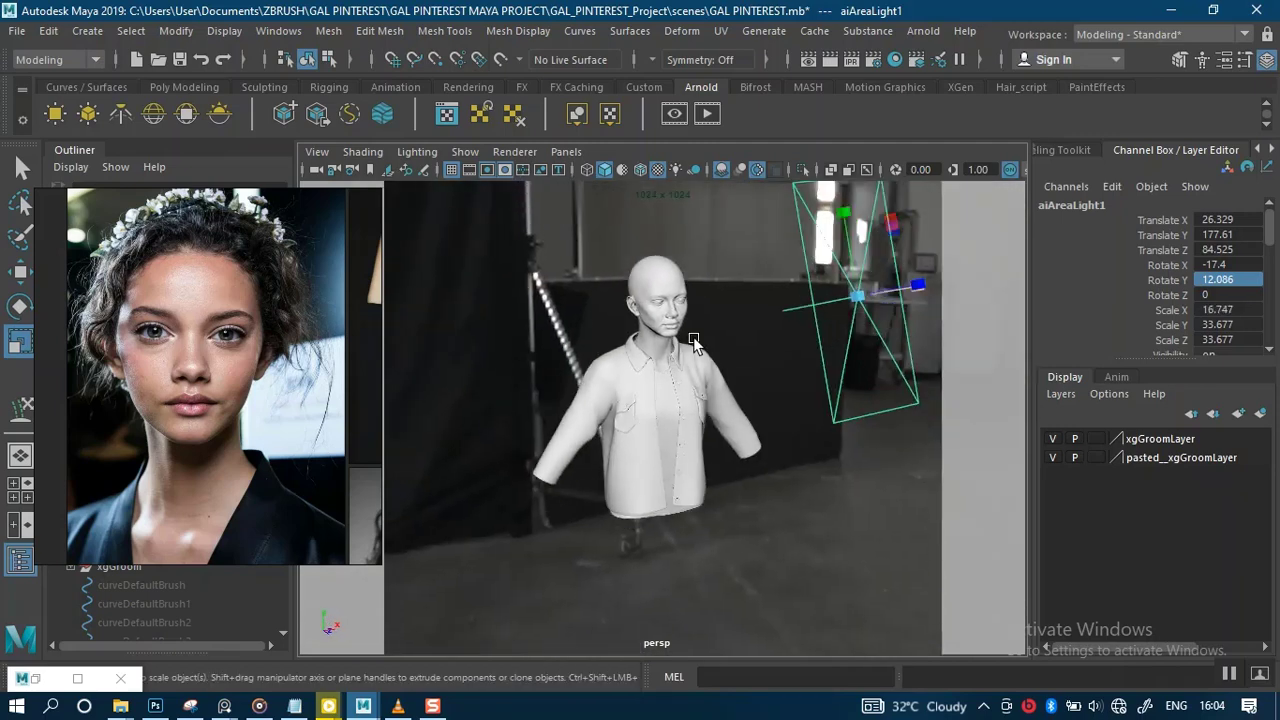
Restore the bookmarked perspective view that frames the character's face
{"action": "left_click", "coordinate": [316, 151]}
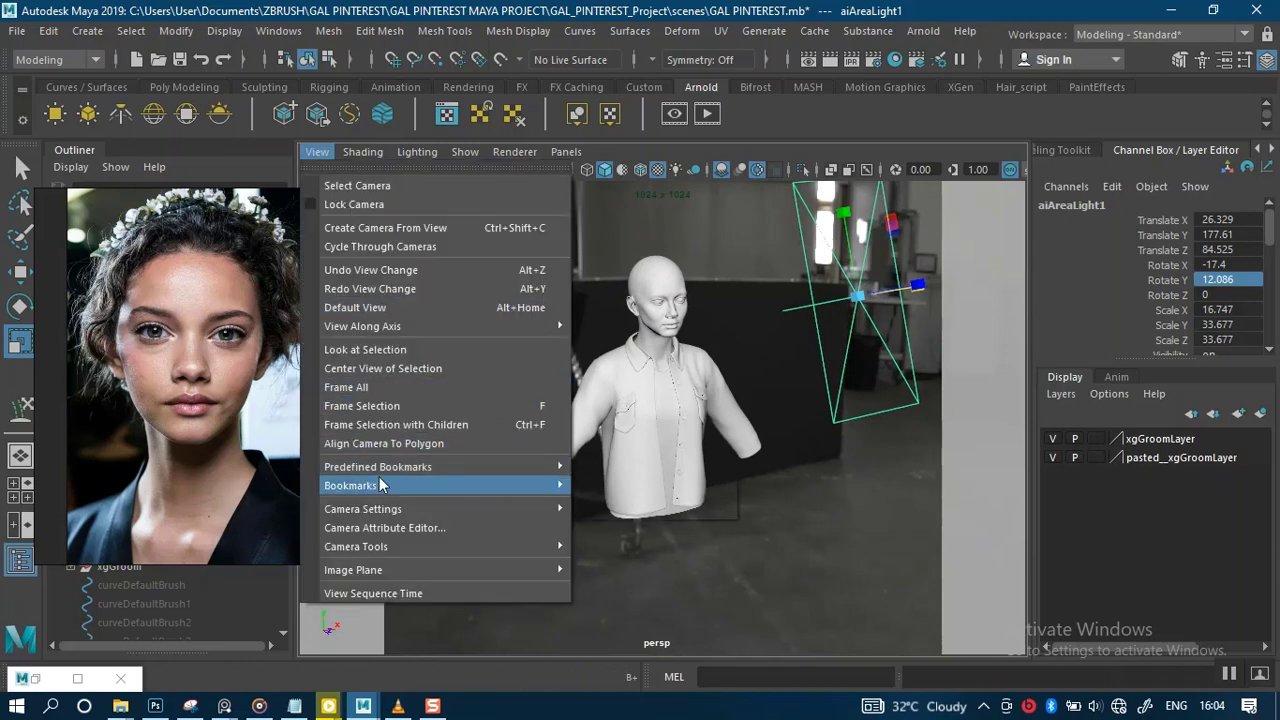
{"action": "mouse_move", "coordinate": [388, 485]}
{"action": "left_click", "coordinate": [615, 485]}
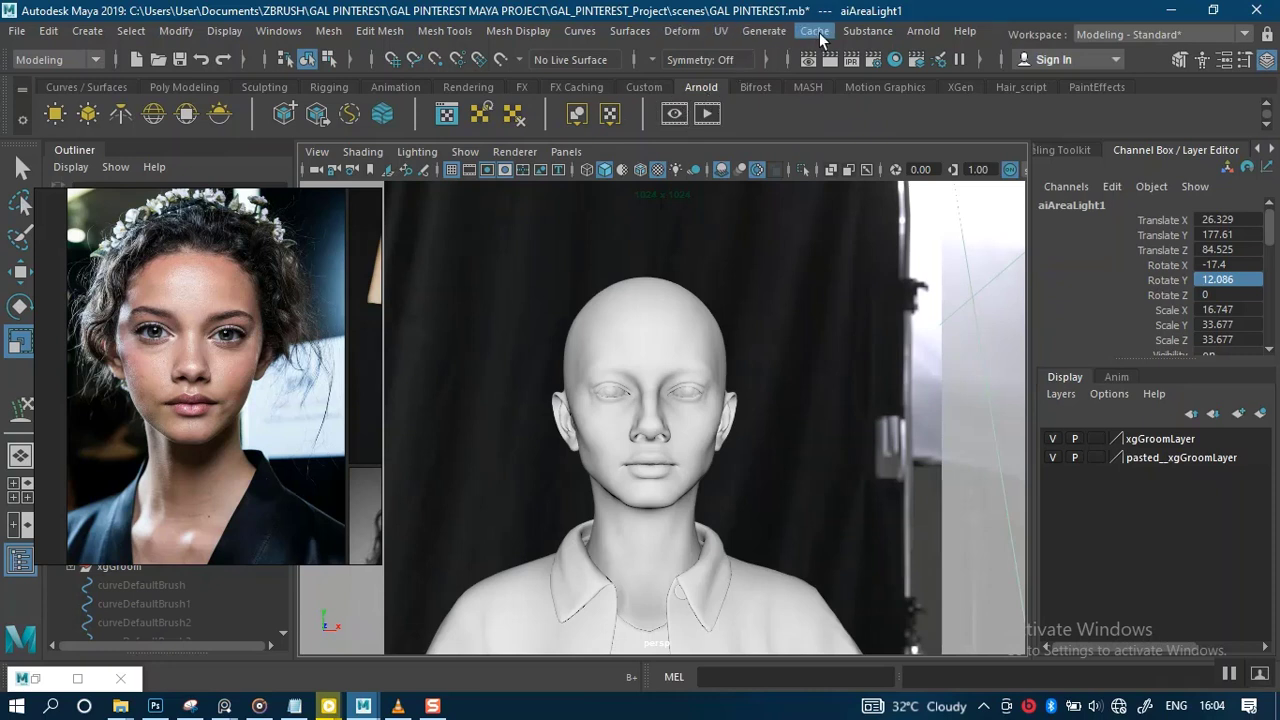
Open the Arnold Light Manager utility
{"action": "left_click", "coordinate": [923, 31]}
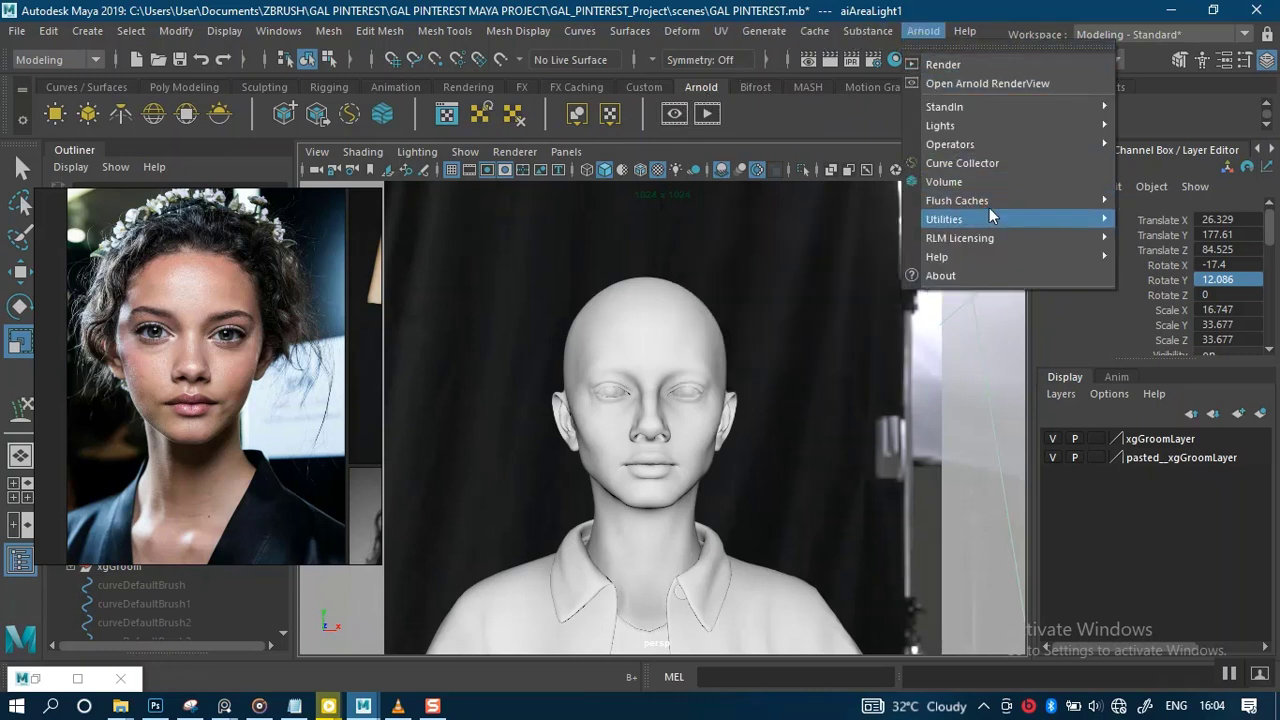
{"action": "mouse_move", "coordinate": [999, 124]}
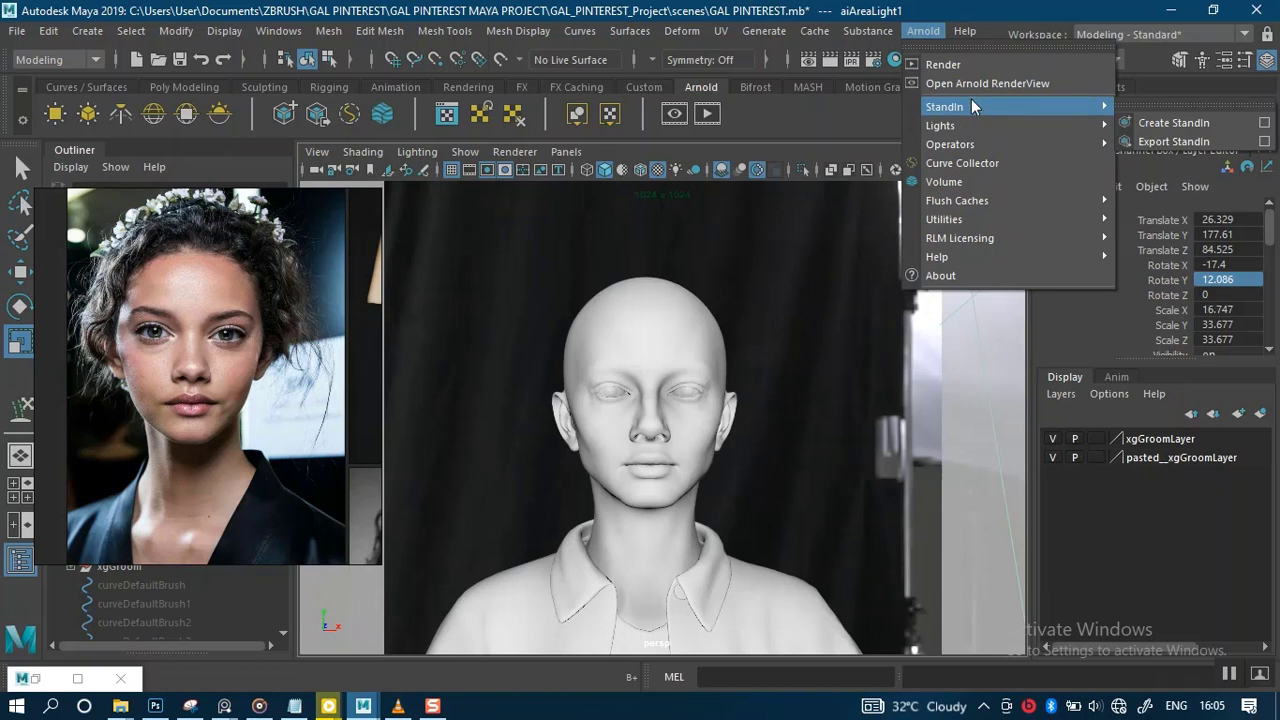
{"action": "mouse_move", "coordinate": [966, 146]}
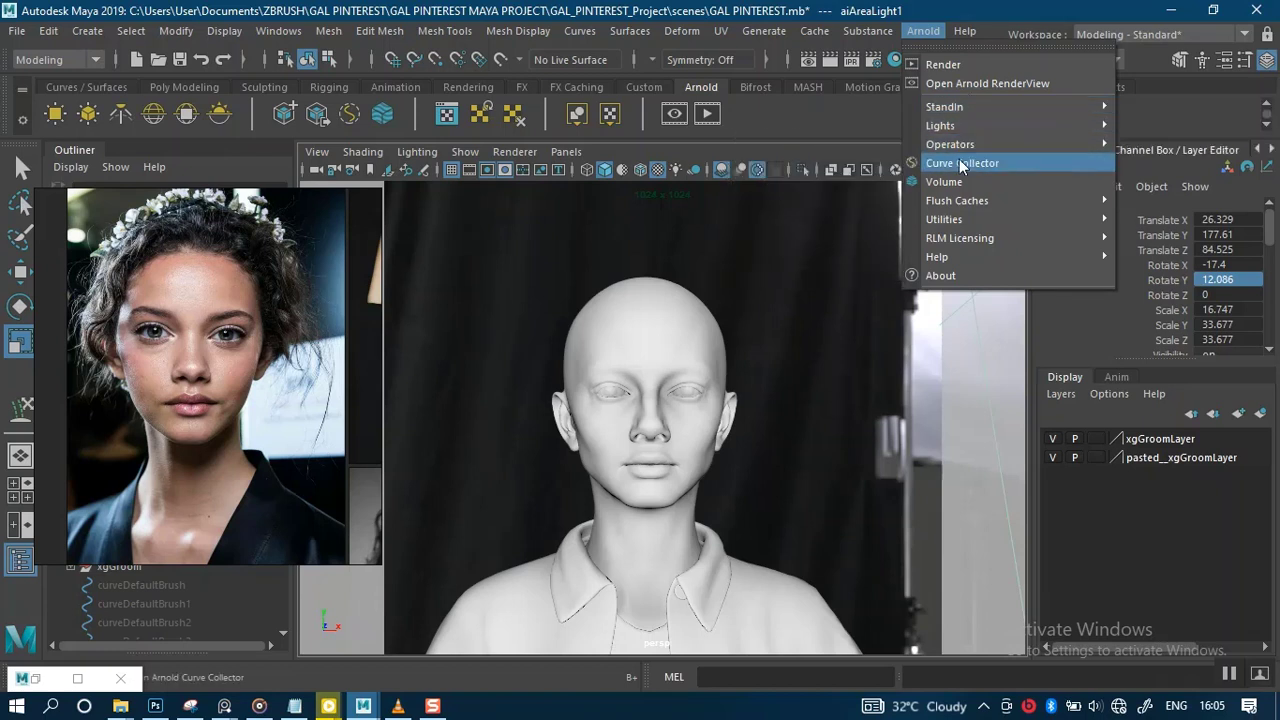
{"action": "mouse_move", "coordinate": [957, 222]}
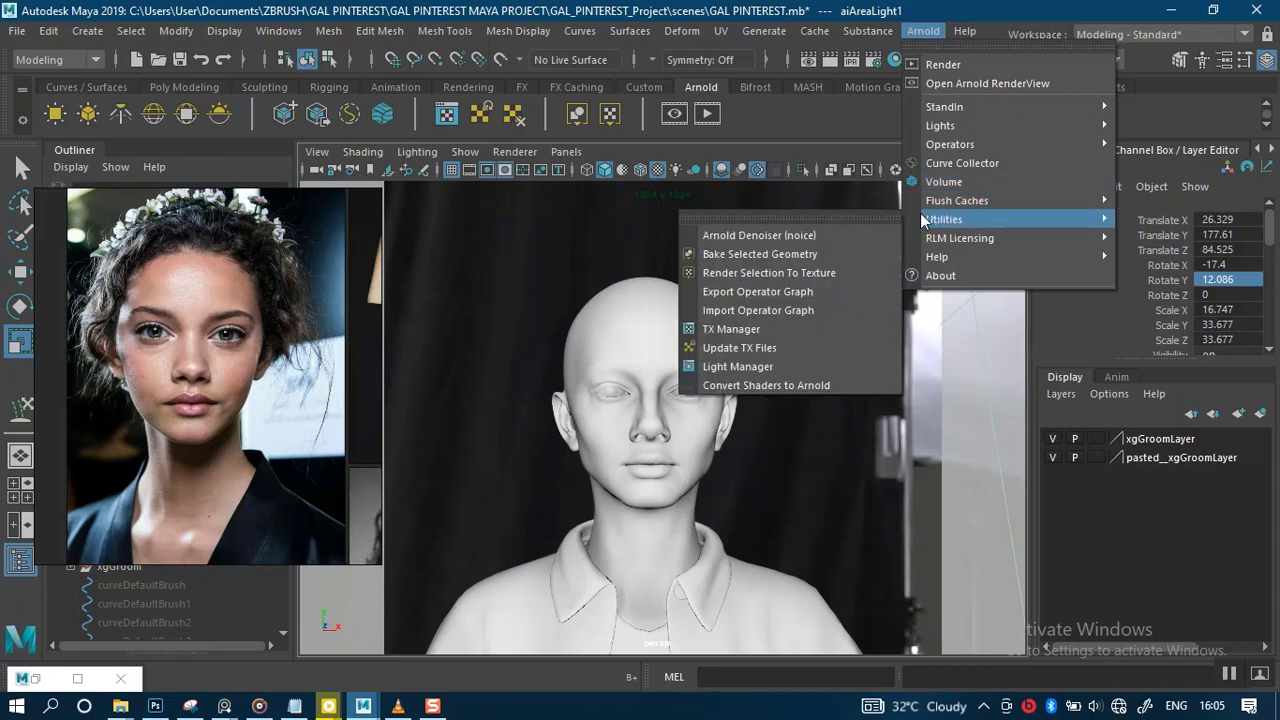
{"action": "left_click", "coordinate": [722, 367]}
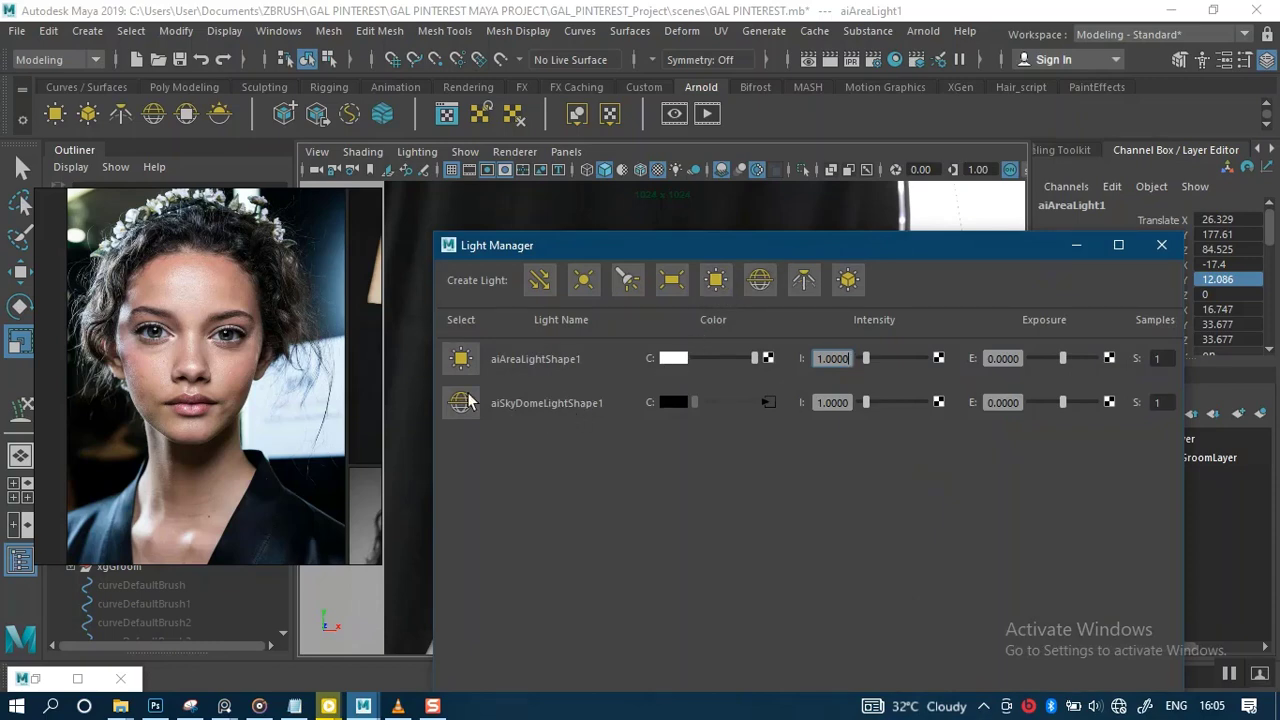
Restore the Arnold RenderView, start the interactive render, and move the reference portrait off the render
{"action": "left_click", "coordinate": [38, 679]}
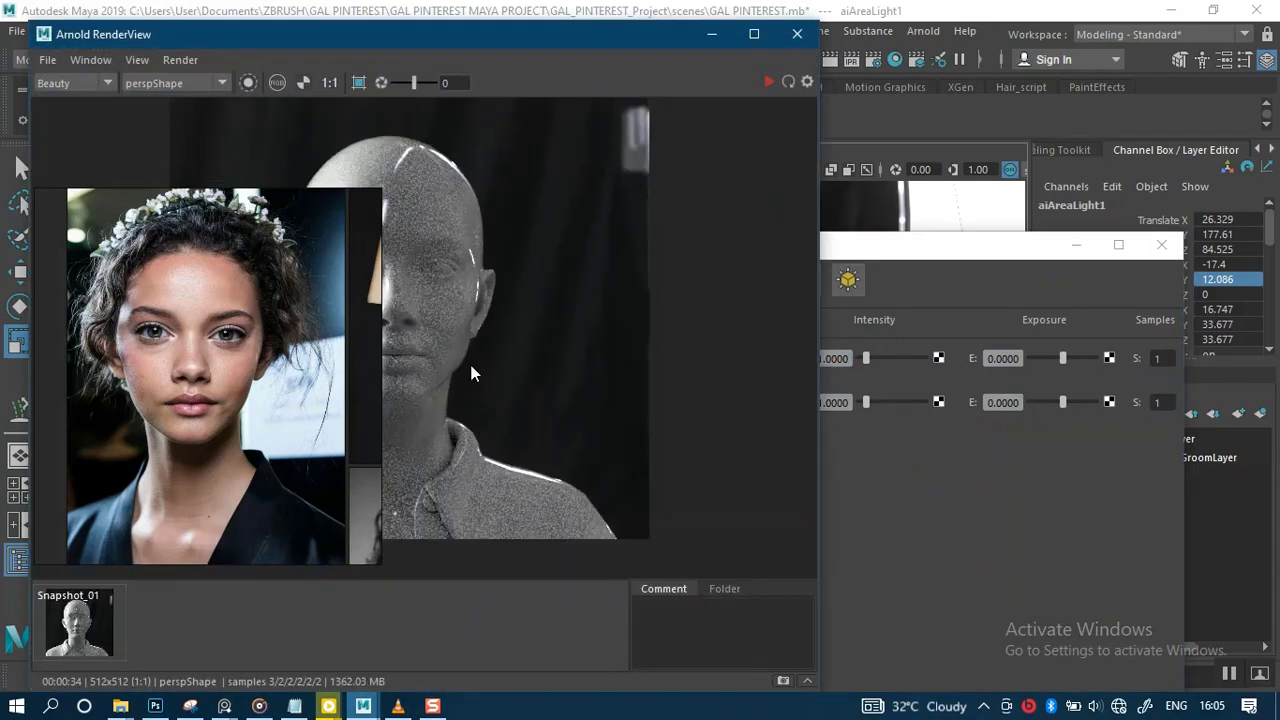
{"action": "left_click", "coordinate": [771, 85]}
{"action": "left_click_drag", "start_coordinate": [368, 369], "coordinate": [1096, 93]}
Disable aiSkyDomeLightShape1 in the Light Manager, leaving only the area light enabled, and minimize the manager
{"action": "left_click", "coordinate": [868, 253]}
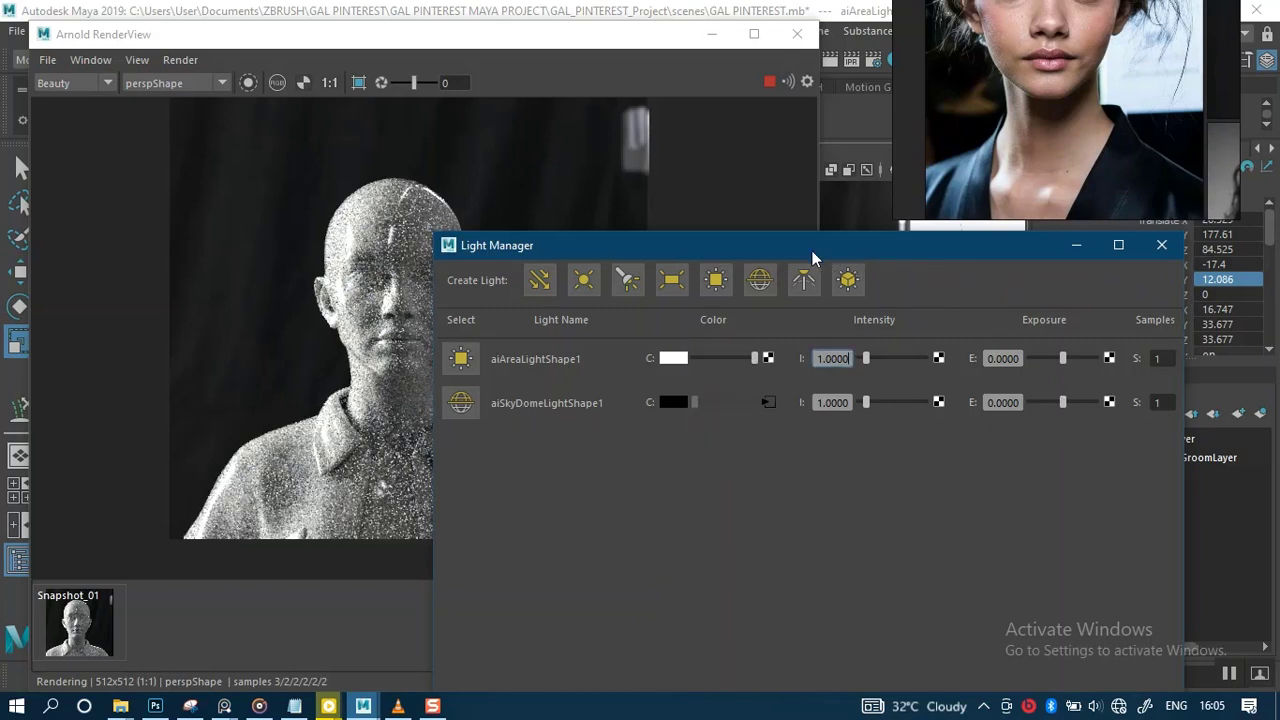
{"action": "left_click_drag", "start_coordinate": [835, 255], "coordinate": [707, 247]}
{"action": "left_click_drag", "start_coordinate": [643, 222], "coordinate": [497, 81]}
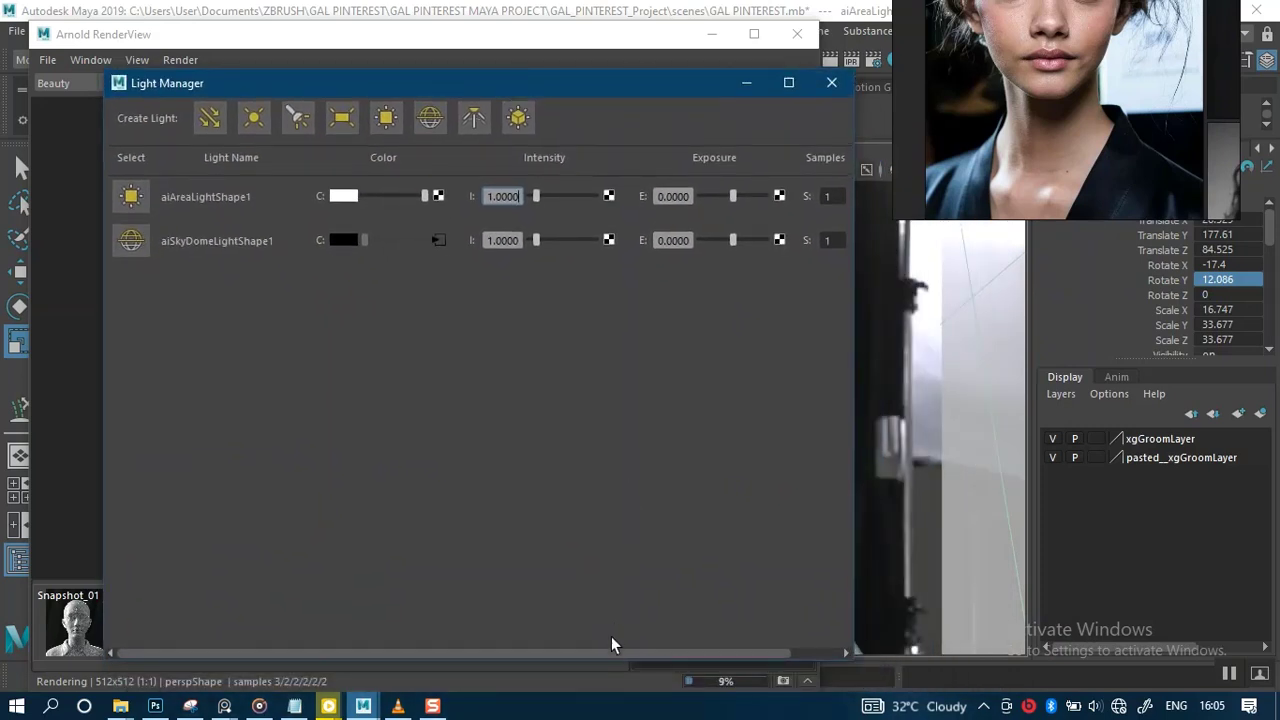
{"action": "left_click_drag", "start_coordinate": [608, 650], "coordinate": [688, 651]}
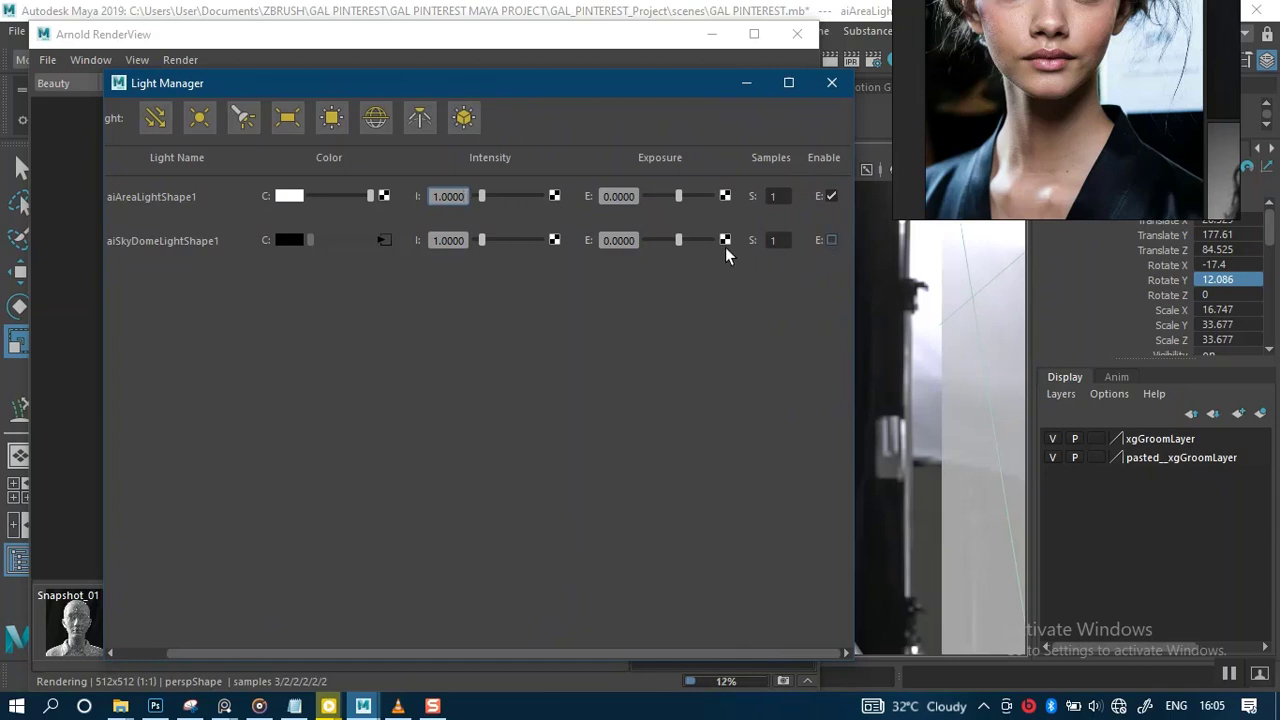
{"action": "left_click", "coordinate": [746, 84]}
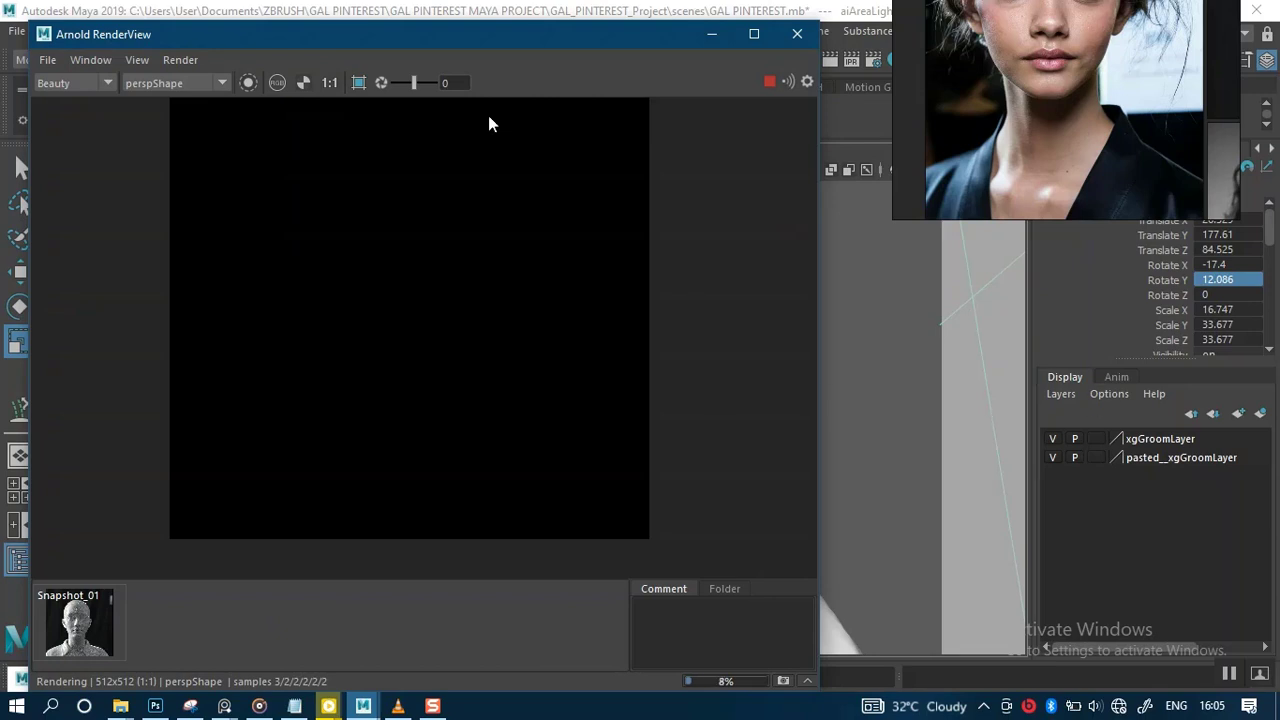
Move the Arnold RenderView clear of the Outliner and select aiAreaLight1 there
{"action": "left_click_drag", "start_coordinate": [418, 43], "coordinate": [614, 104]}
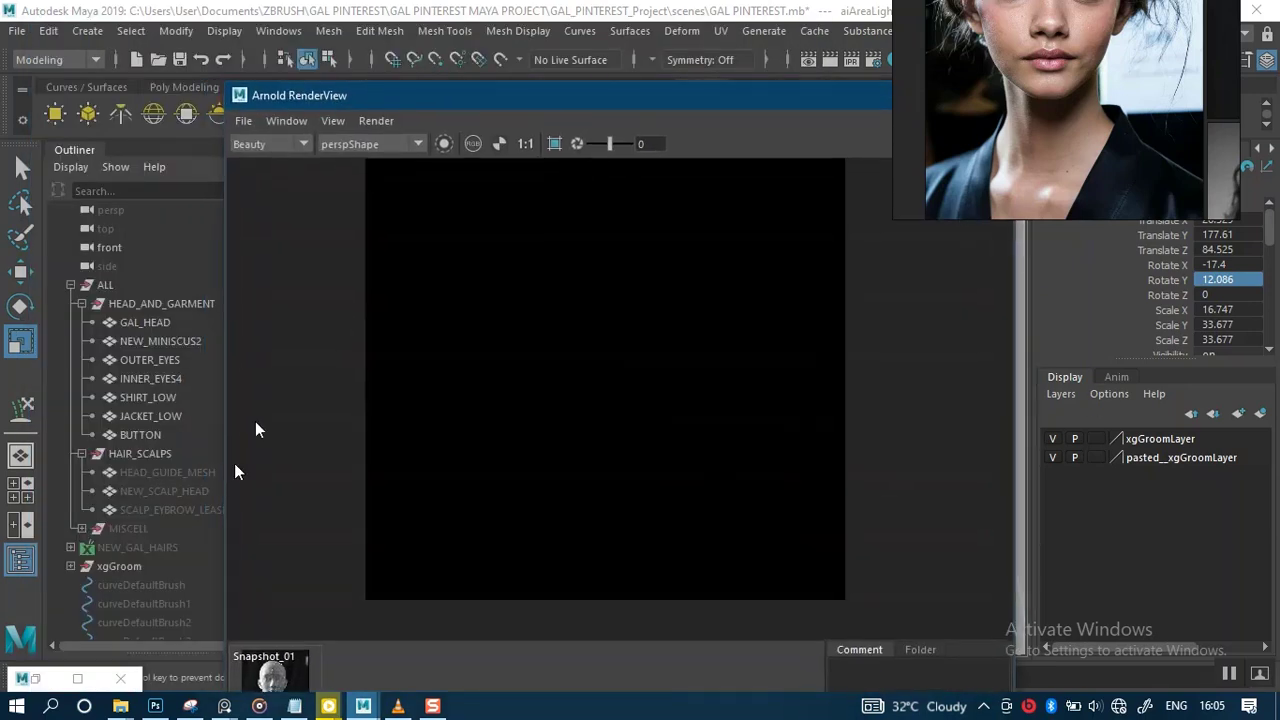
{"action": "left_click_drag", "start_coordinate": [343, 109], "coordinate": [424, 93]}
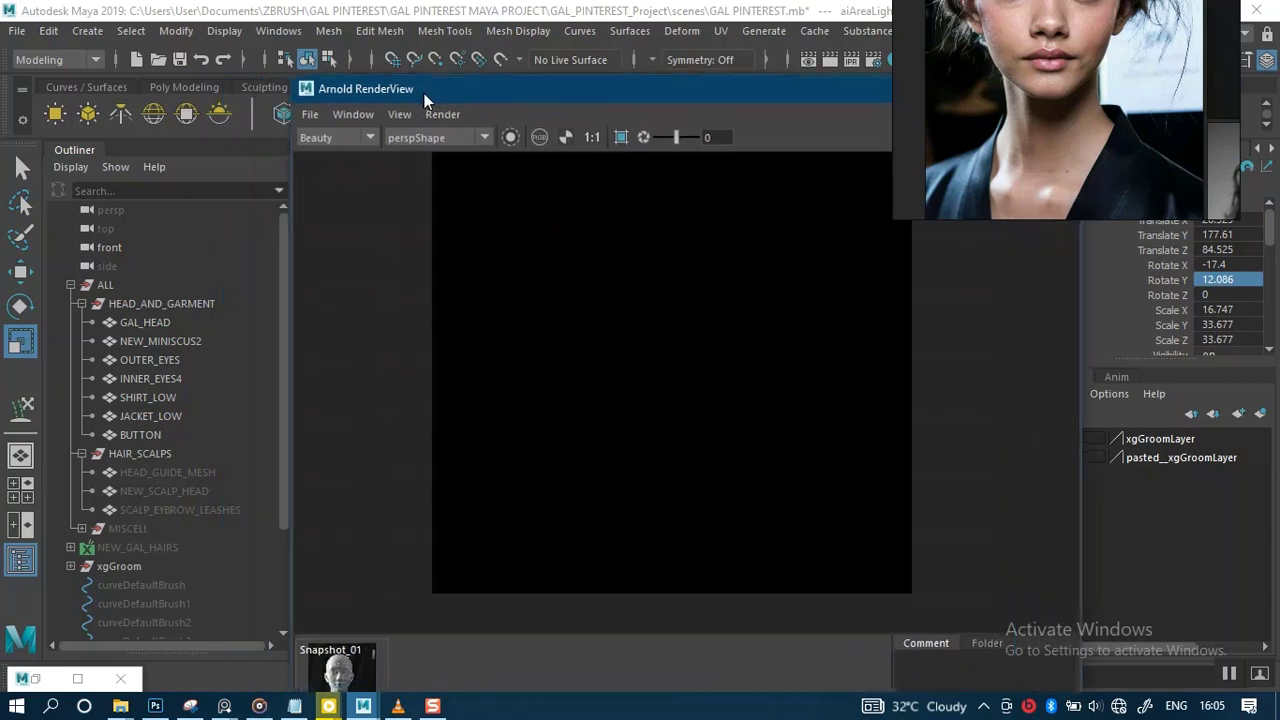
{"action": "scroll", "coordinate": [280, 530], "scroll_direction": "down", "scroll_amount": 3}
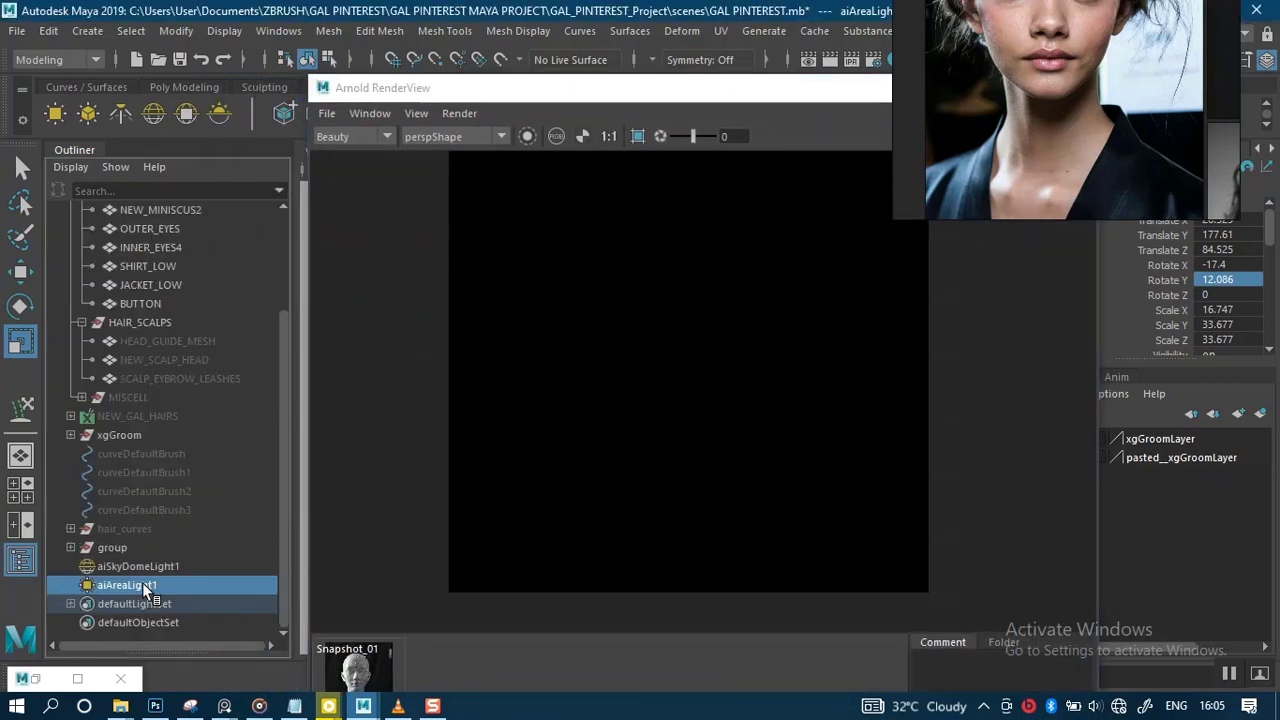
{"action": "left_click", "coordinate": [148, 569]}
{"action": "left_click", "coordinate": [146, 587]}
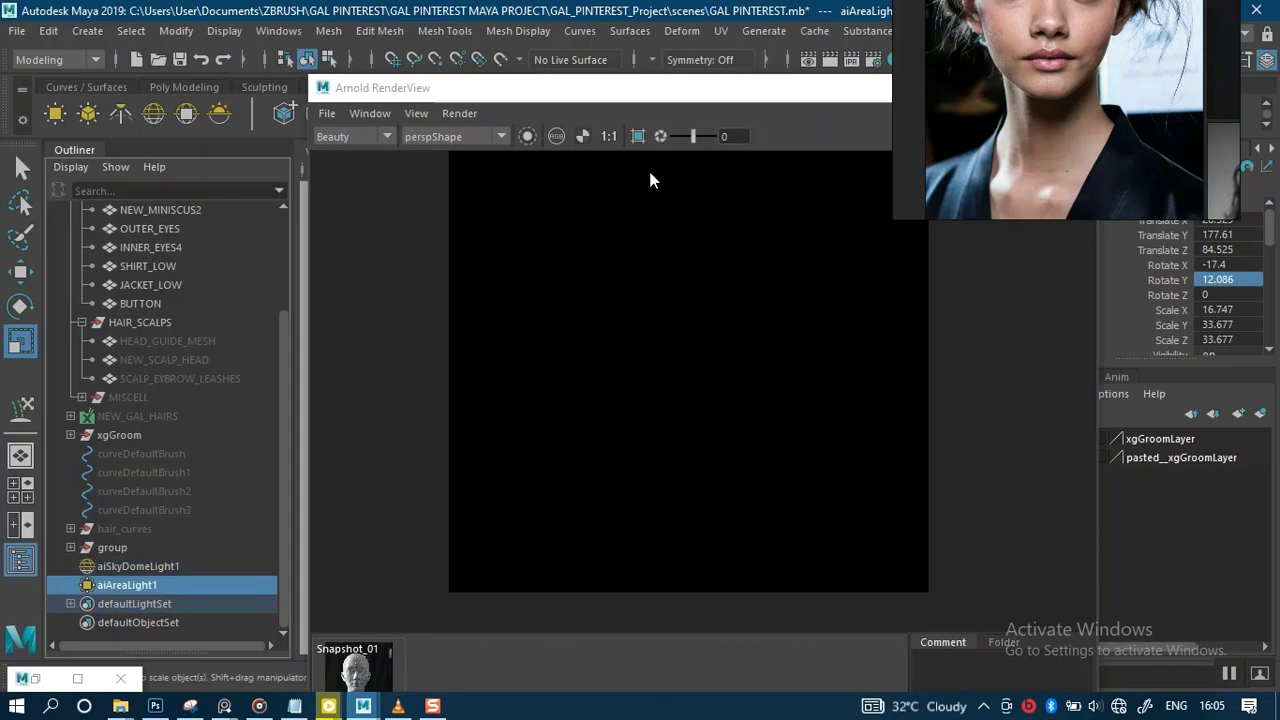
Move the RenderView and the reference portrait aside and show aiAreaLightShape1's attributes in the Attribute Editor
{"action": "left_click_drag", "start_coordinate": [655, 95], "coordinate": [400, 92]}
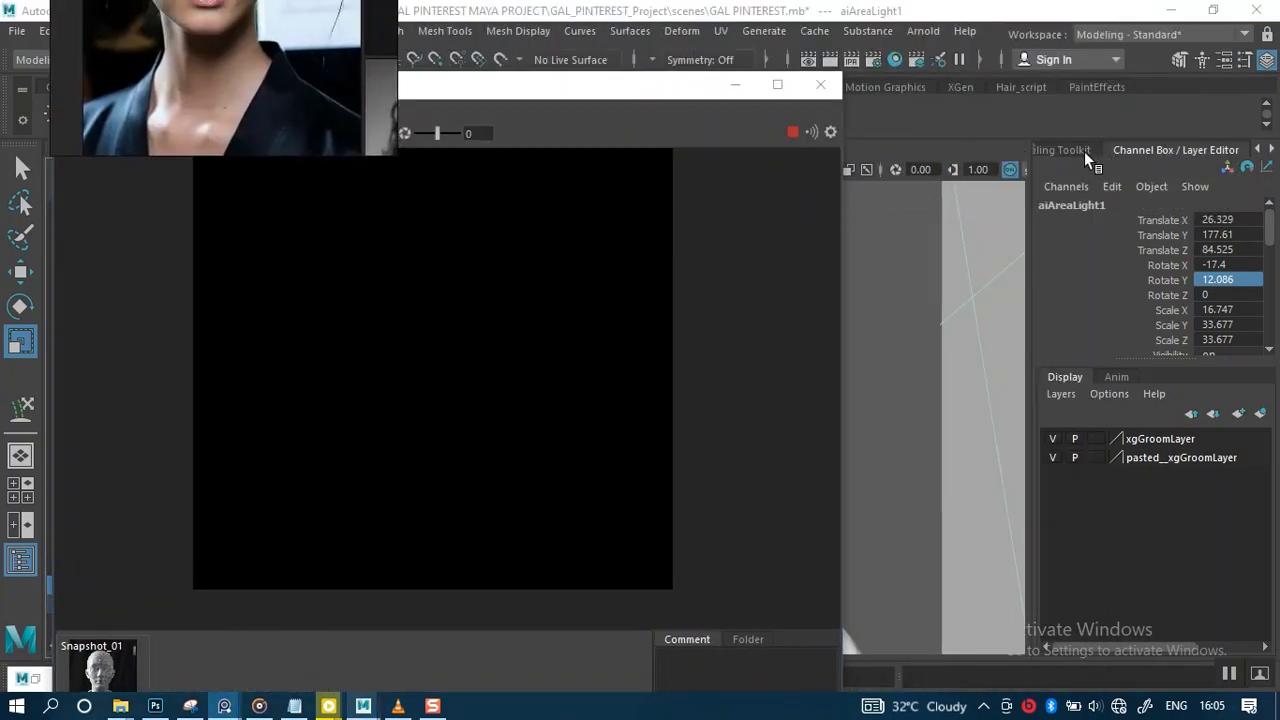
{"action": "left_click", "coordinate": [1079, 150]}
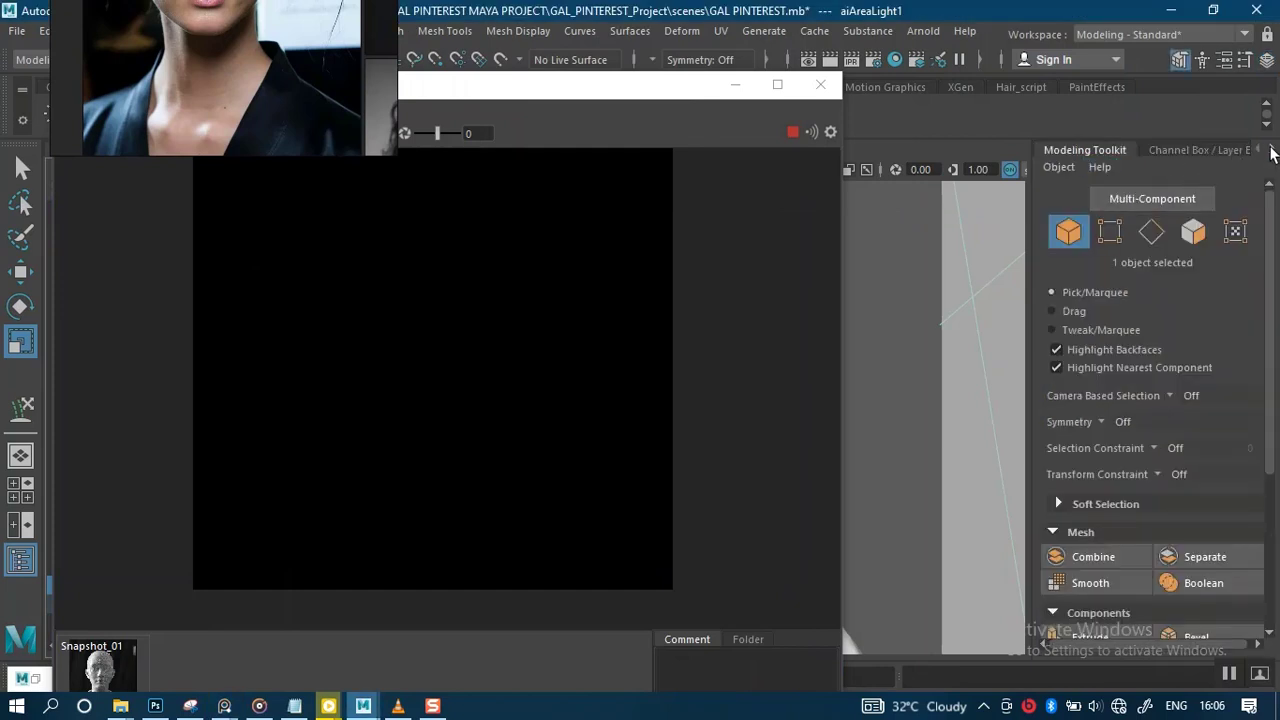
{"action": "left_click", "coordinate": [1272, 152]}
{"action": "left_click", "coordinate": [1230, 150]}
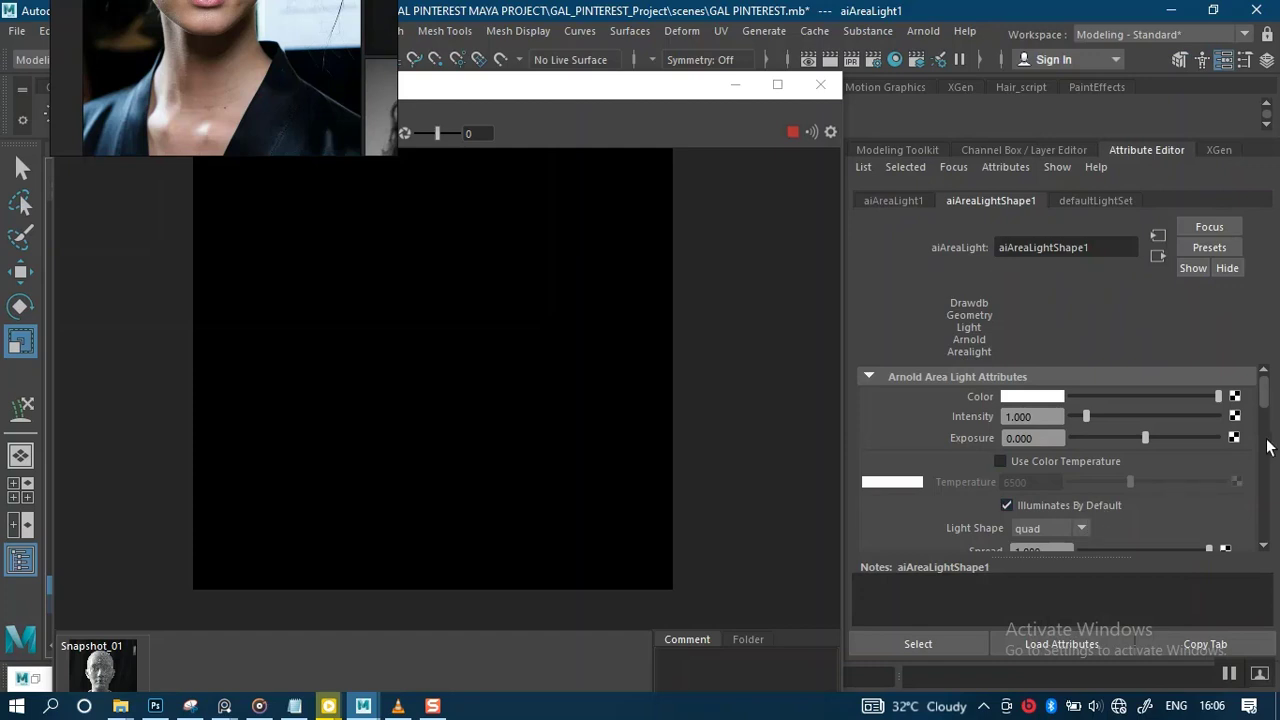
{"action": "scroll", "coordinate": [1268, 447], "scroll_direction": "down", "scroll_amount": 3}
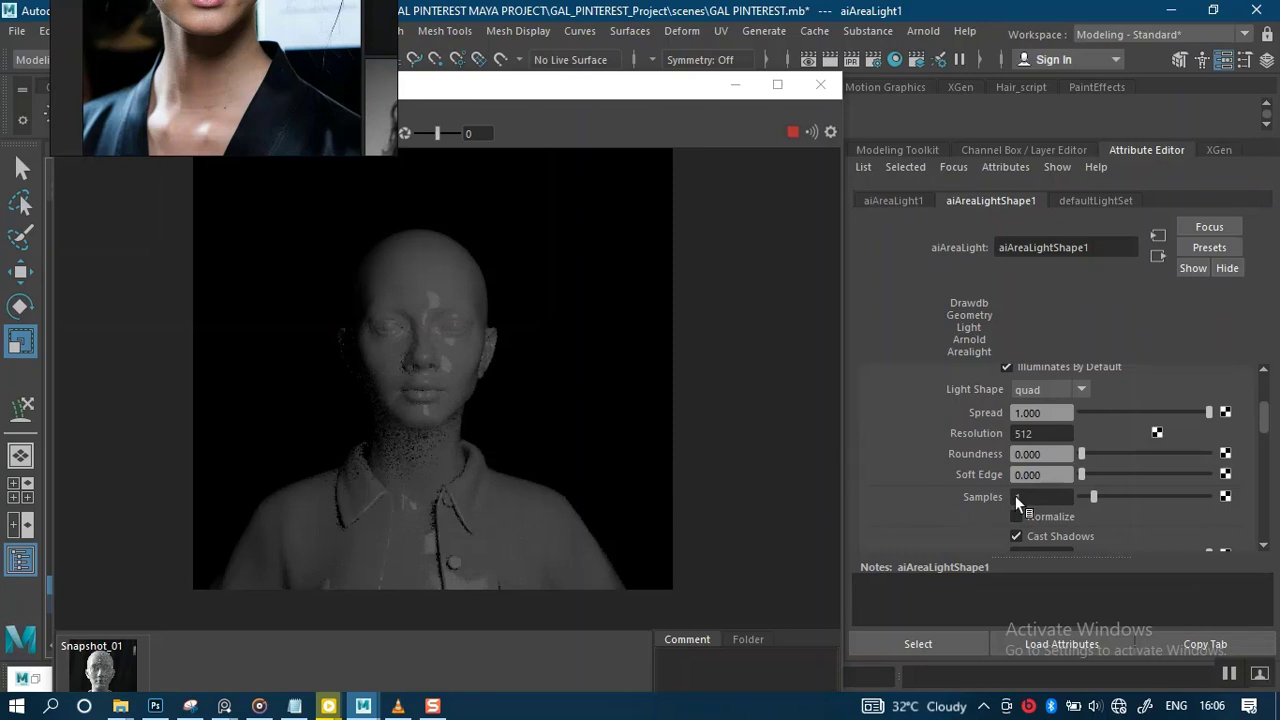
Reposition the reference portrait to show the whole face and change aiAreaLightShape1's light shape to disk
{"action": "left_click_drag", "start_coordinate": [289, 76], "coordinate": [274, 340]}
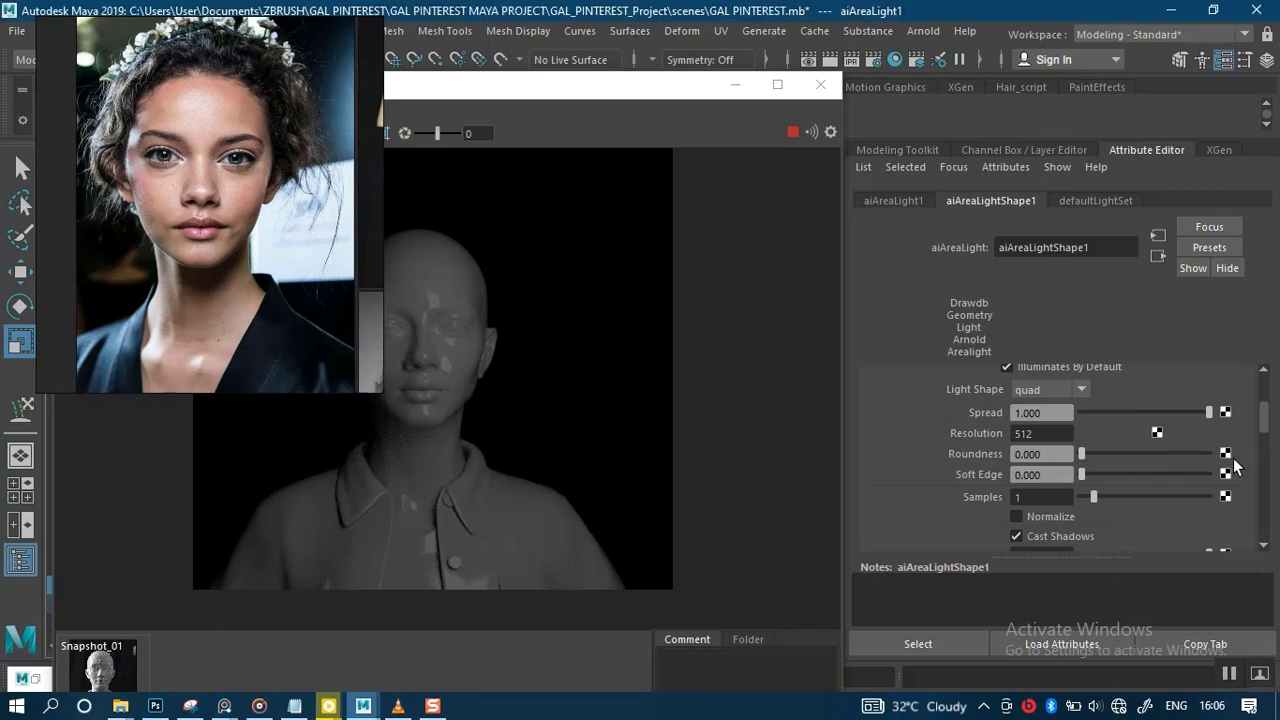
{"action": "left_click_drag", "start_coordinate": [1262, 432], "coordinate": [1265, 401]}
{"action": "scroll", "coordinate": [1266, 406], "scroll_direction": "up", "scroll_amount": 3}
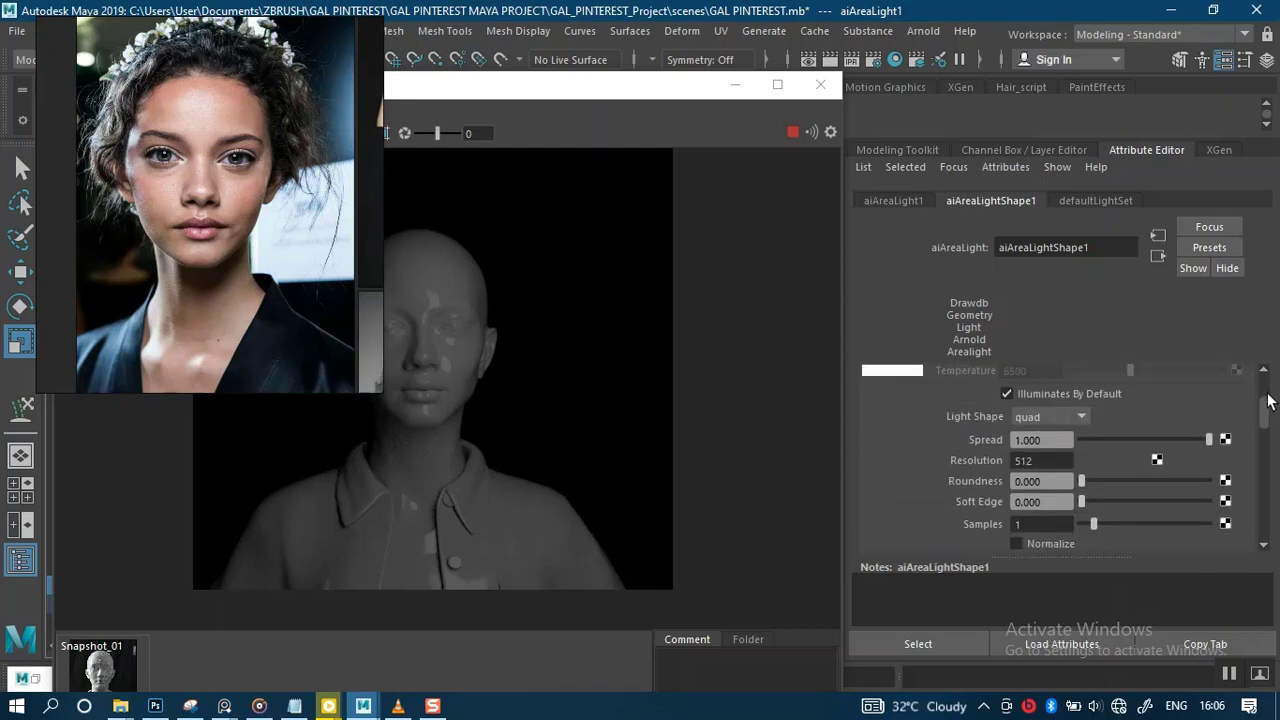
{"action": "left_click", "coordinate": [1078, 424]}
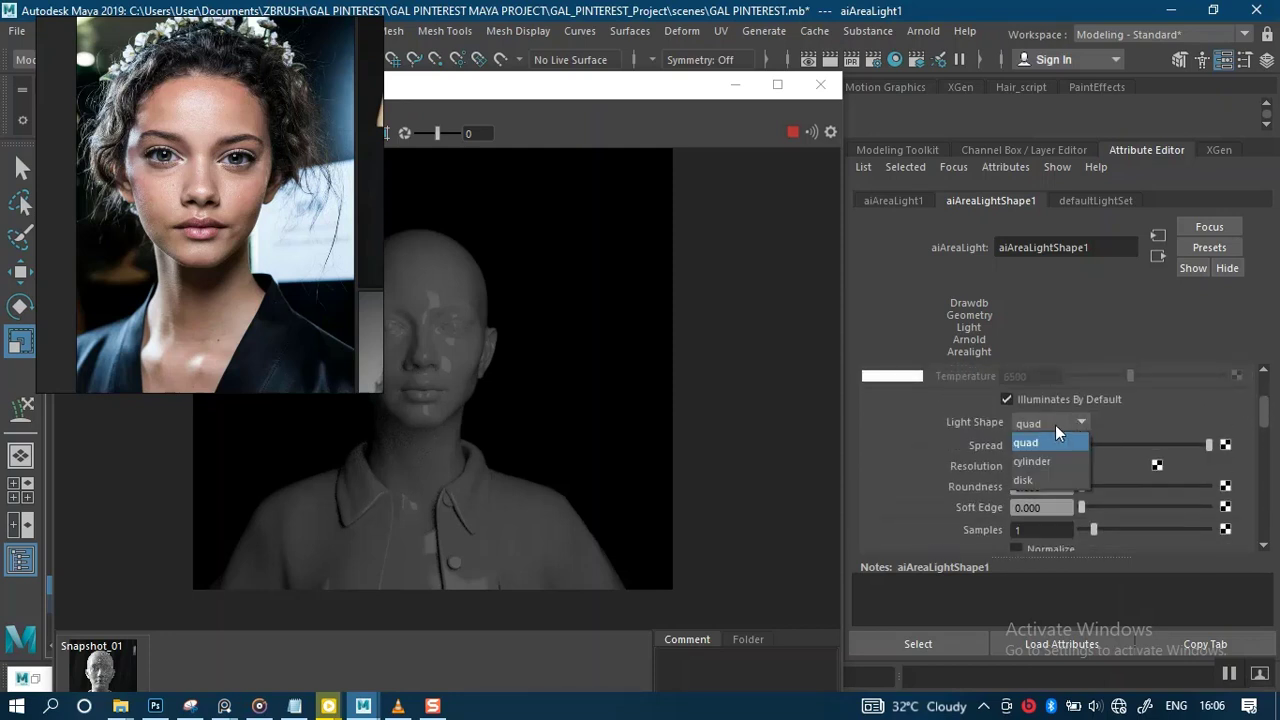
{"action": "left_click", "coordinate": [1030, 481]}
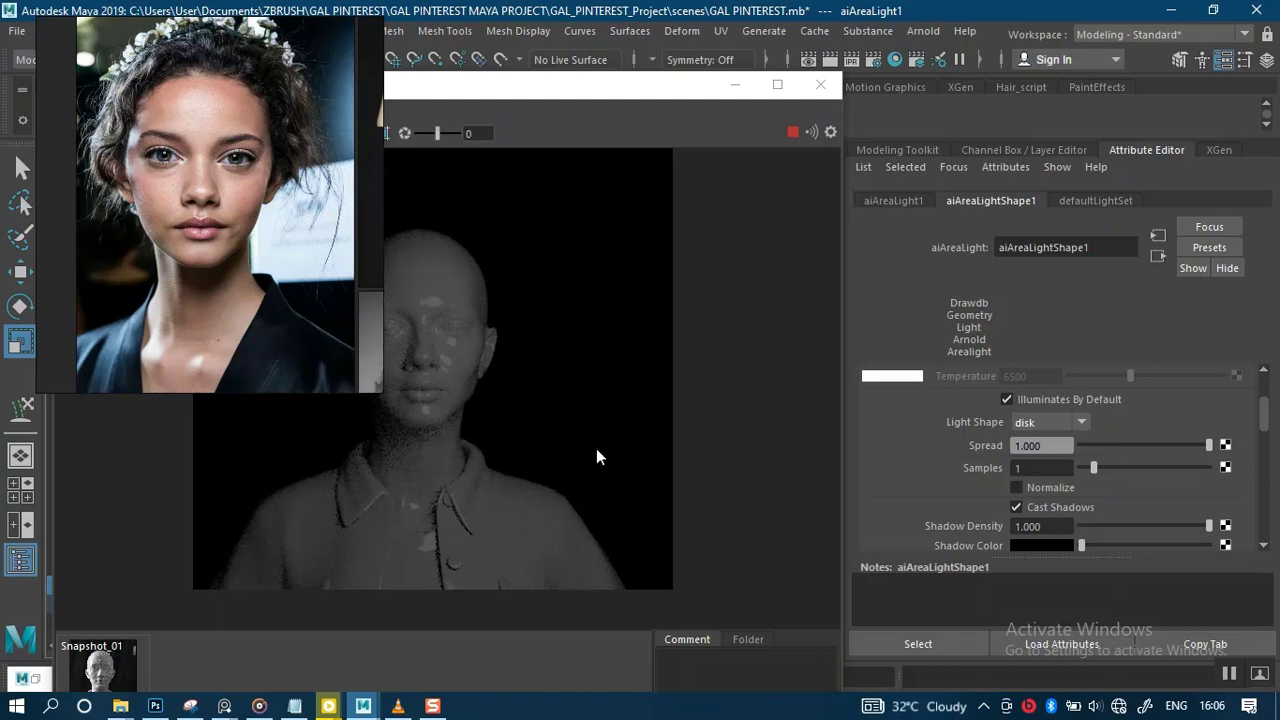
Restore the Light Manager, enable aiSkyDomeLightShape1, and place the manager so its light settings and the render are both visible
{"action": "middle_click_drag", "start_coordinate": [219, 303], "coordinate": [254, 316]}
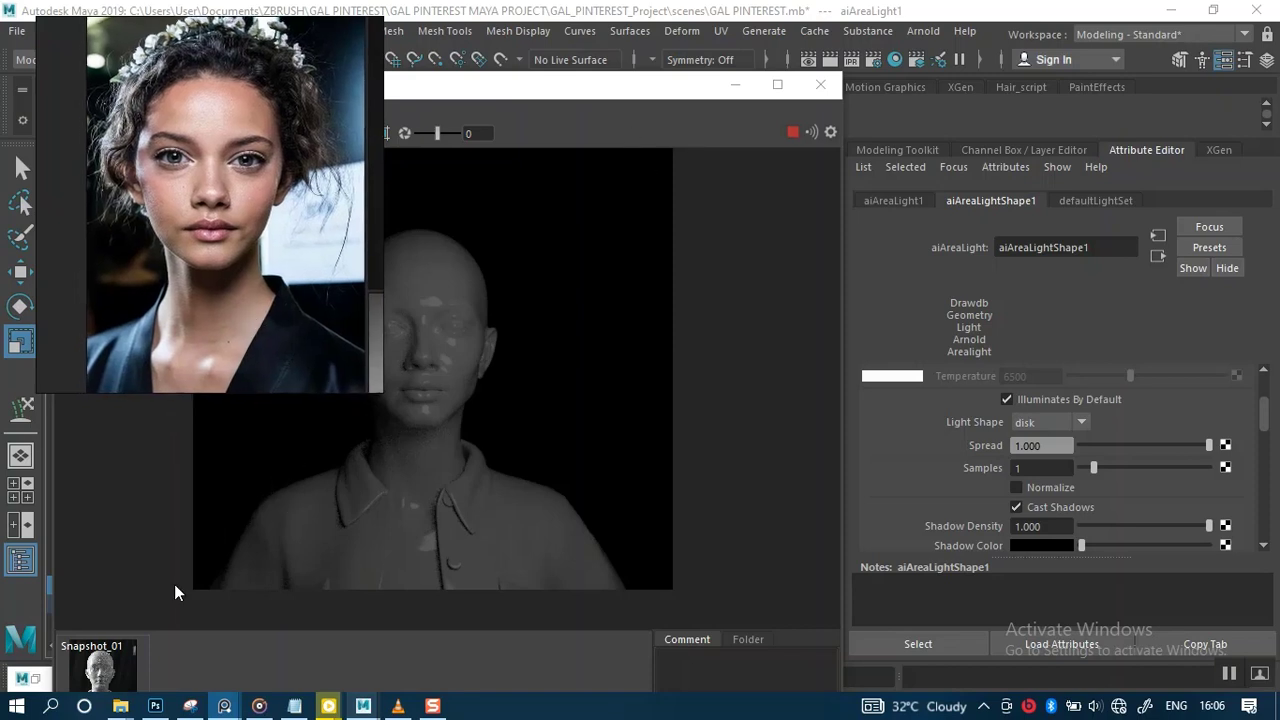
{"action": "left_click", "coordinate": [30, 678]}
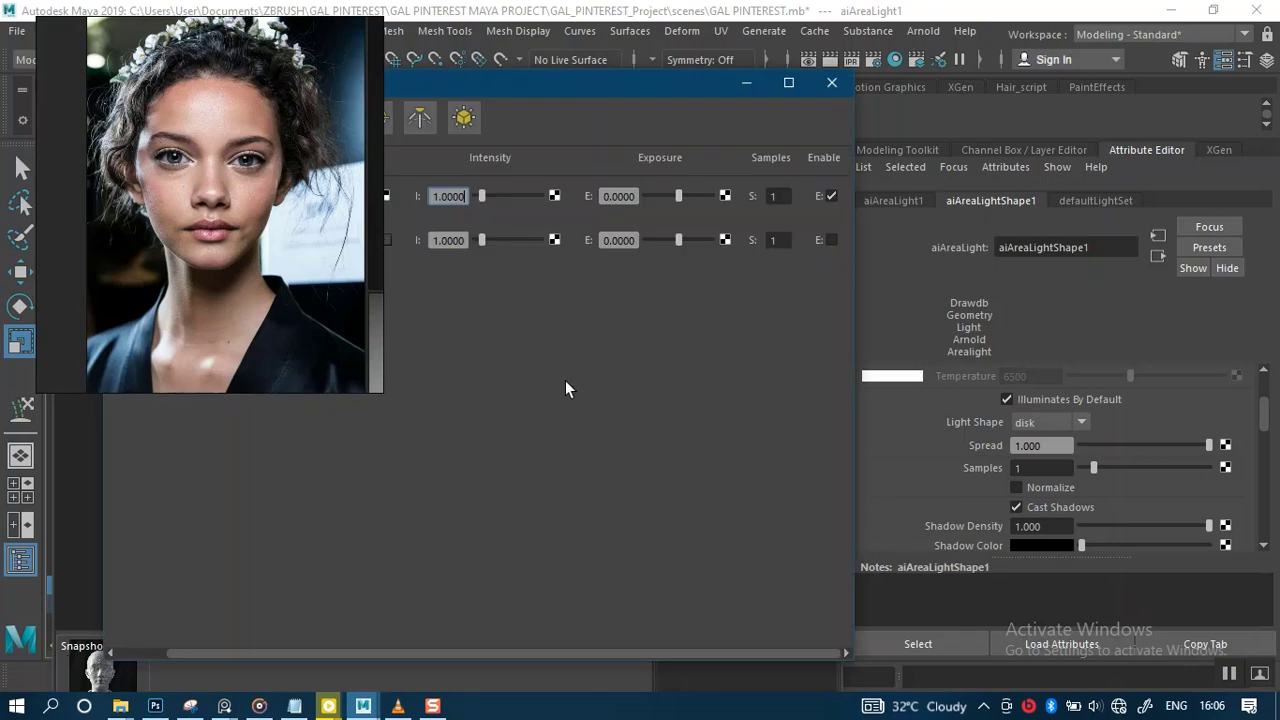
{"action": "left_click", "coordinate": [831, 241]}
{"action": "left_click_drag", "start_coordinate": [632, 88], "coordinate": [1135, 136]}
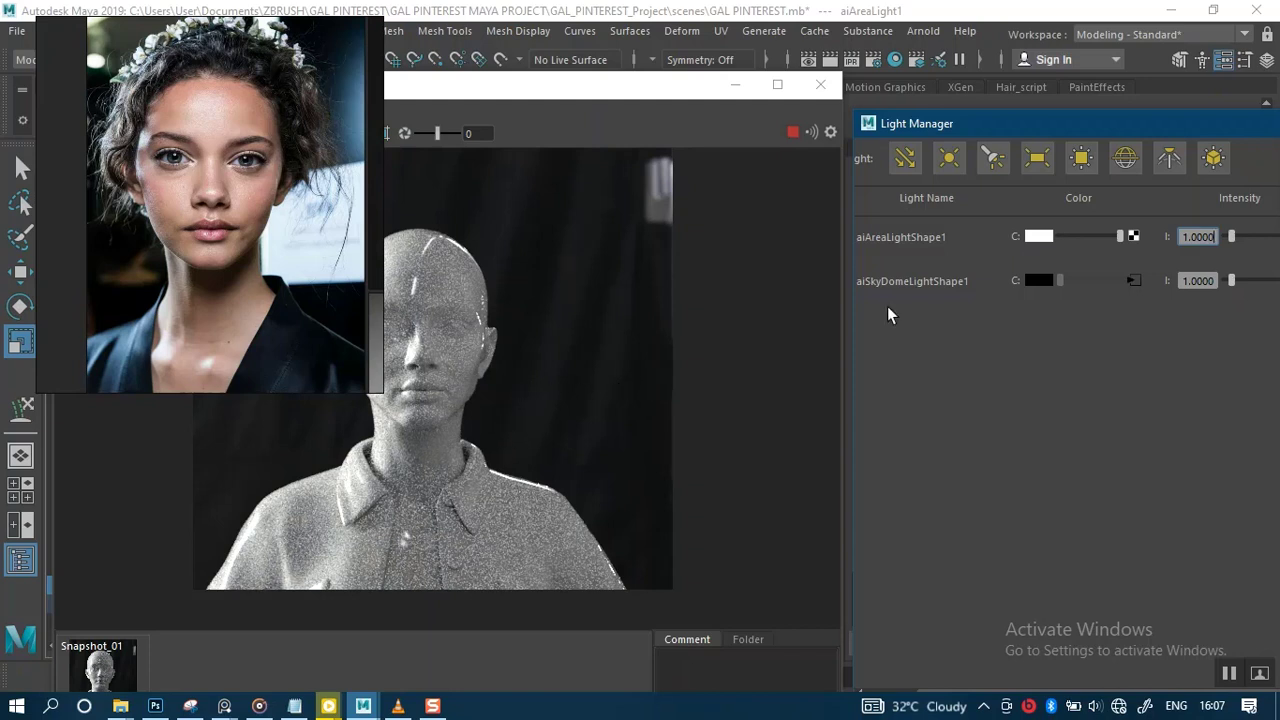
{"action": "left_click_drag", "start_coordinate": [1038, 125], "coordinate": [753, 175]}
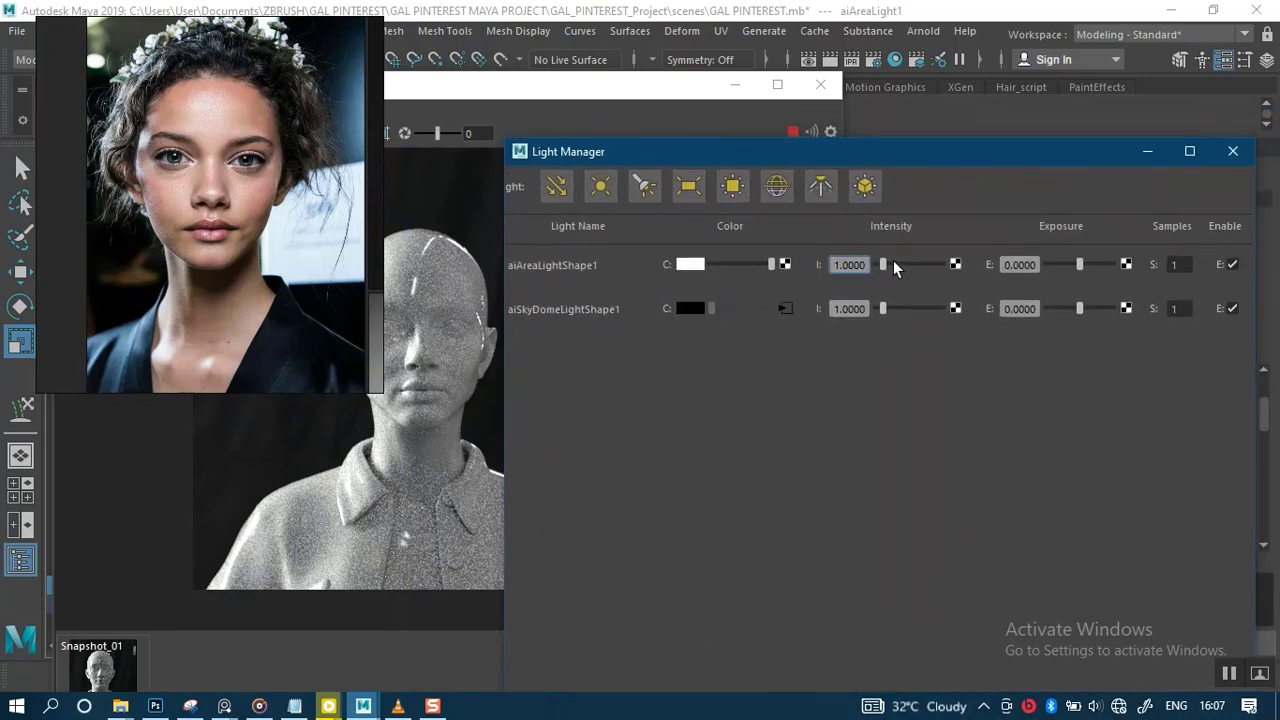
Set aiAreaLightShape1's intensity to 5
{"action": "left_click_drag", "start_coordinate": [864, 263], "coordinate": [820, 265]}
{"action": "type", "text": "5"}
{"action": "key", "text": "Return"}
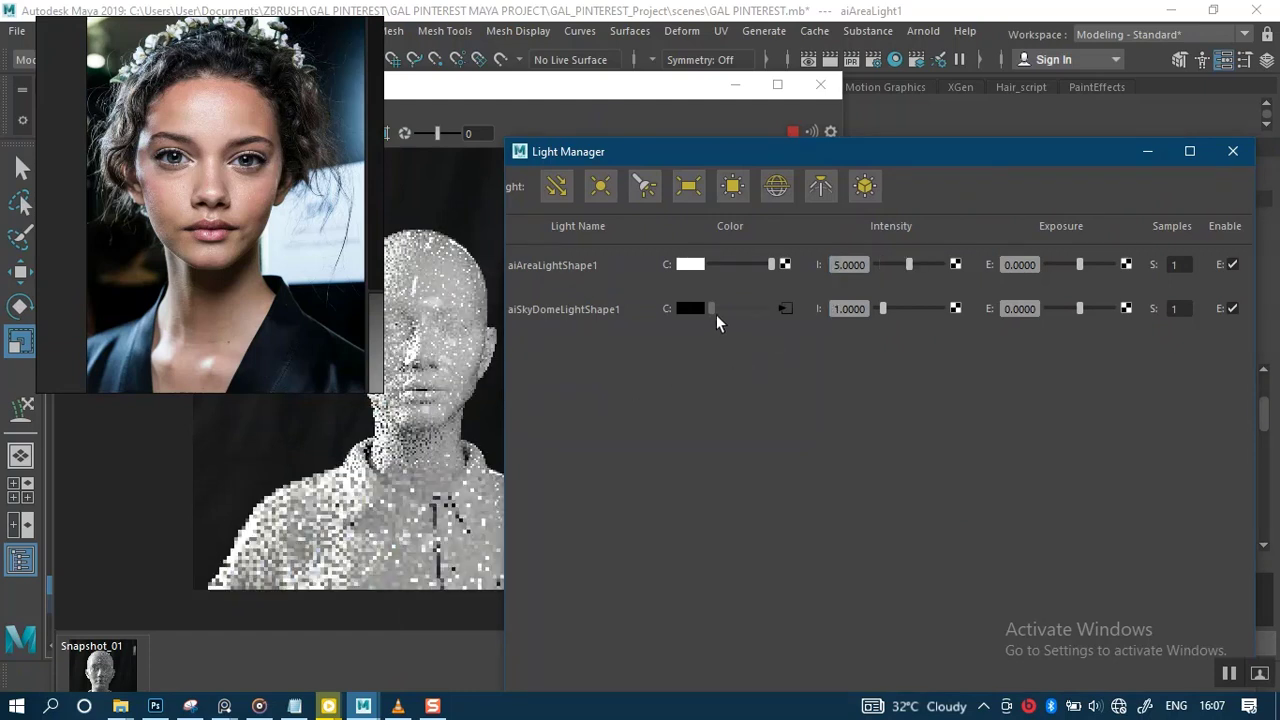
Disable aiSkyDomeLightShape1, set aiAreaLightShape1's intensity to 3, and minimize the Light Manager
{"action": "left_click_drag", "start_coordinate": [866, 265], "coordinate": [786, 263]}
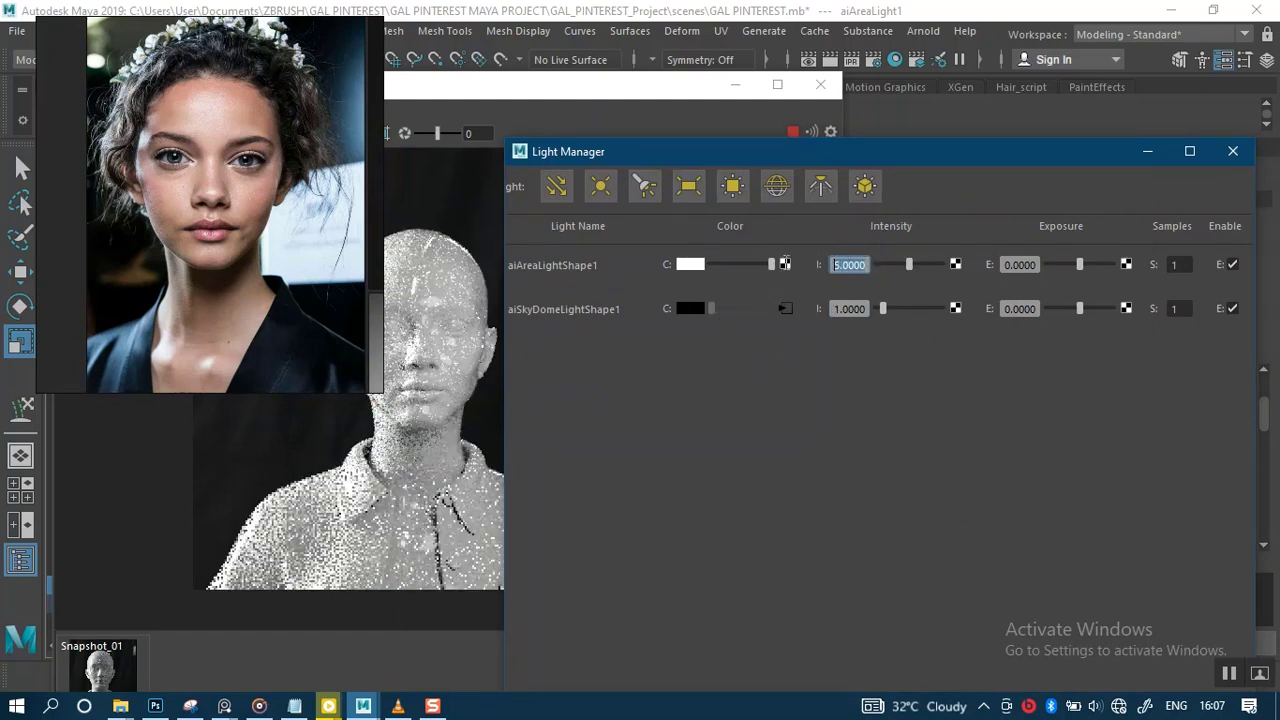
{"action": "left_click", "coordinate": [1233, 308]}
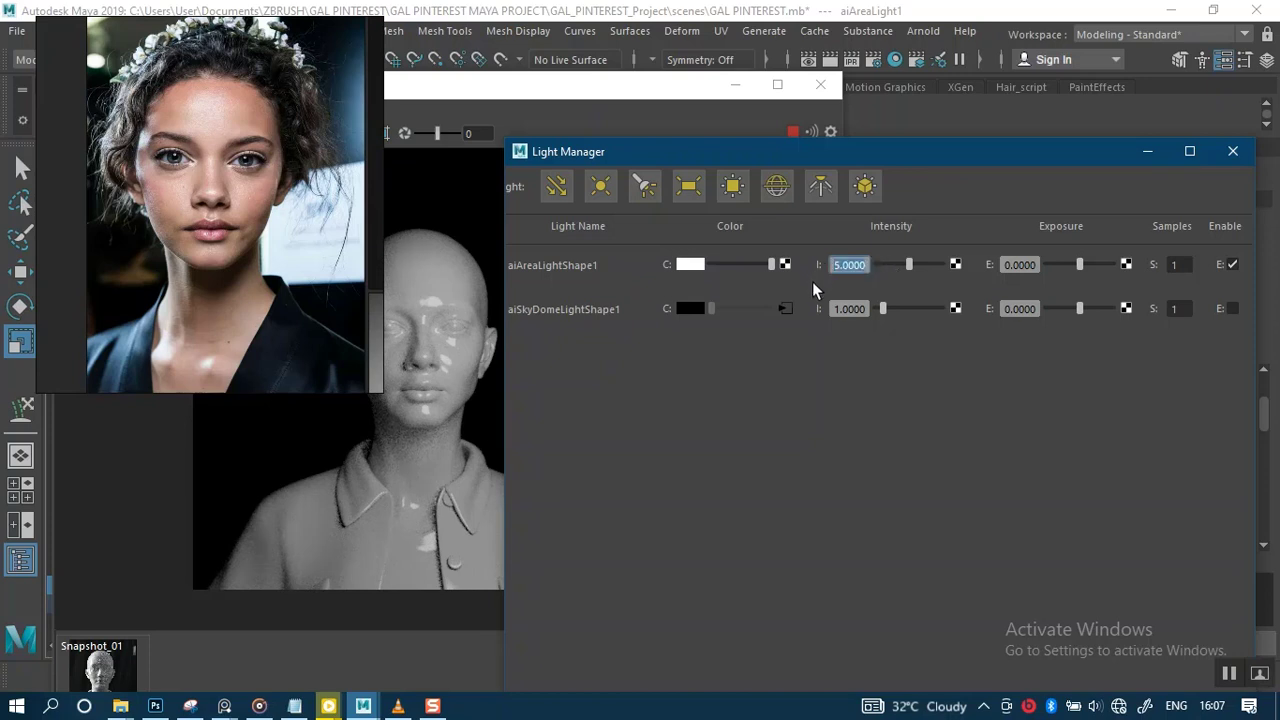
{"action": "type", "text": "4"}
{"action": "type", "text": "3"}
{"action": "key", "text": "Return"}
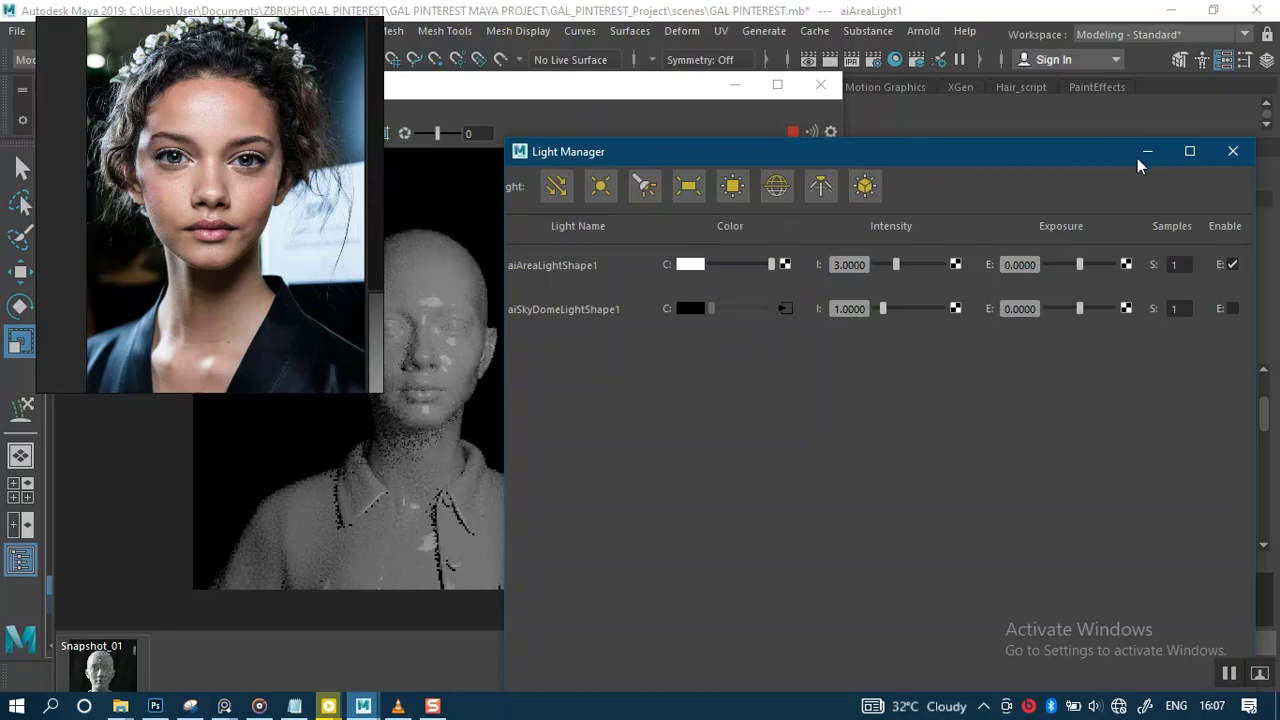
{"action": "left_click", "coordinate": [1148, 154]}
Move the RenderView off the perspective view and frame the character slightly closer in it
{"action": "left_click_drag", "start_coordinate": [523, 97], "coordinate": [909, 100]}
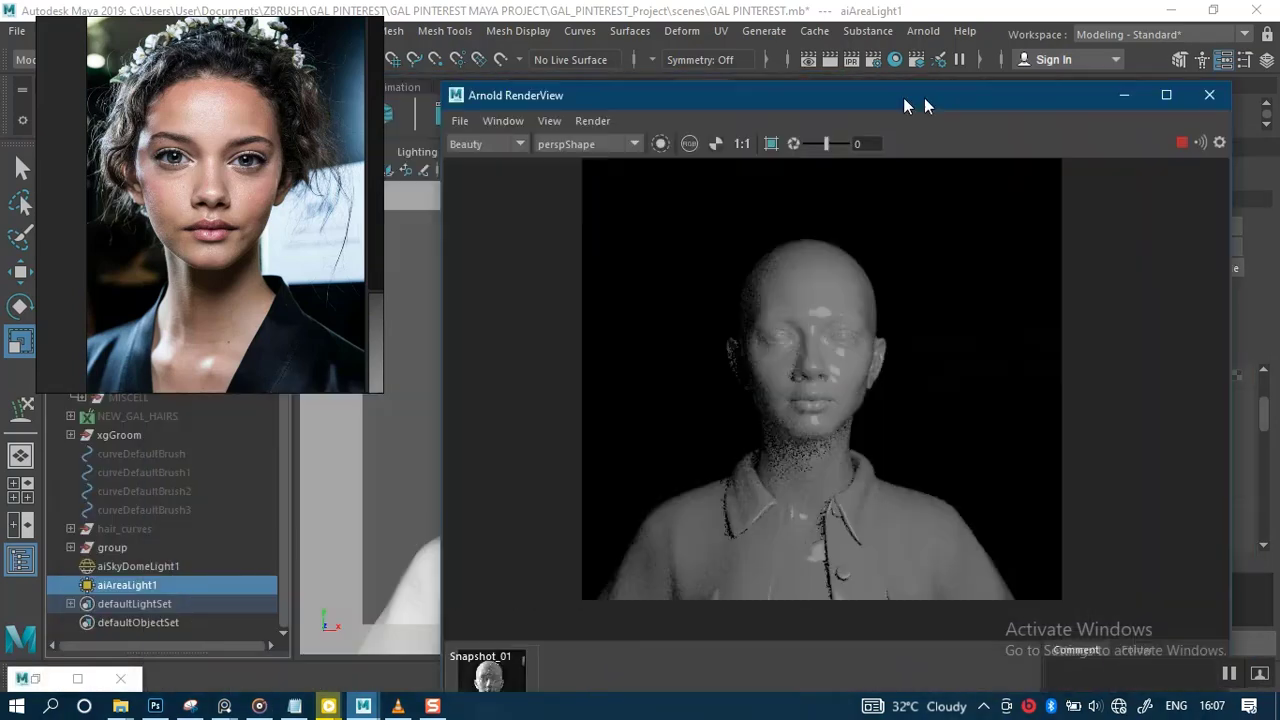
{"action": "left_click", "coordinate": [465, 374]}
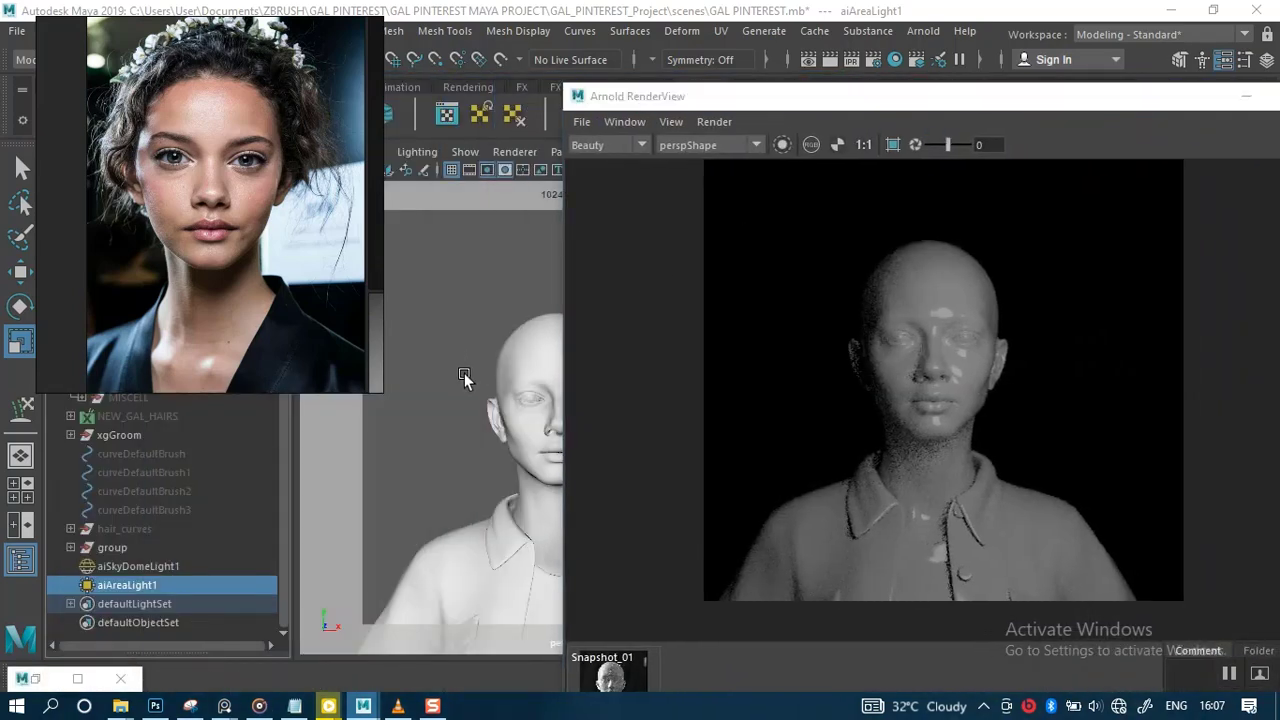
{"action": "scroll", "coordinate": [462, 374], "scroll_direction": "up", "scroll_amount": 1}
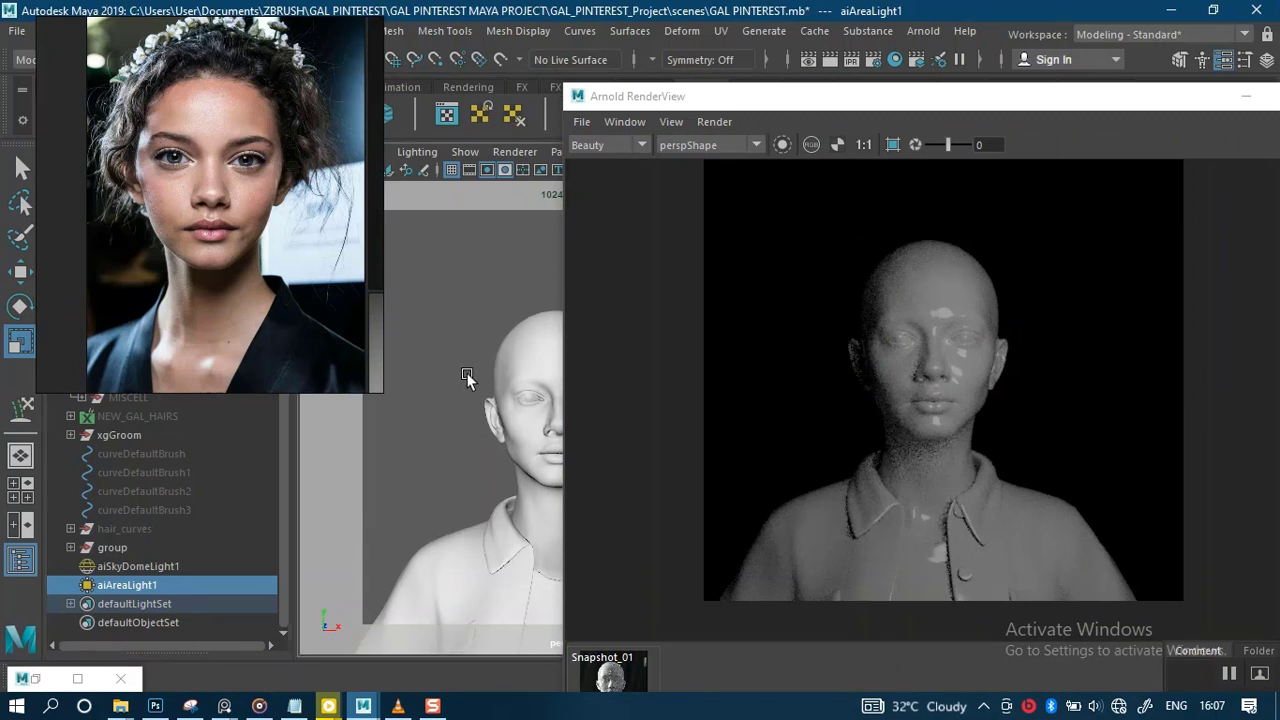
{"action": "scroll", "coordinate": [463, 380], "scroll_direction": "up", "scroll_amount": 1}
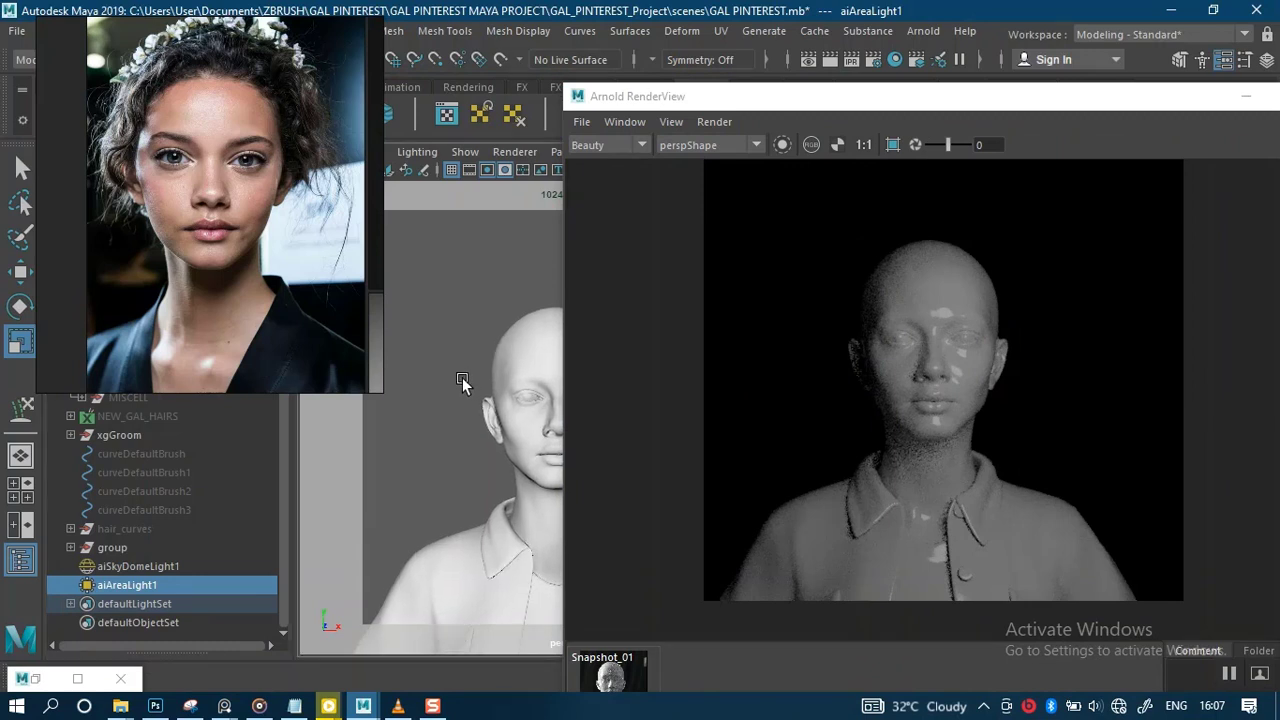
{"action": "scroll", "coordinate": [461, 384], "scroll_direction": "up", "scroll_amount": 1}
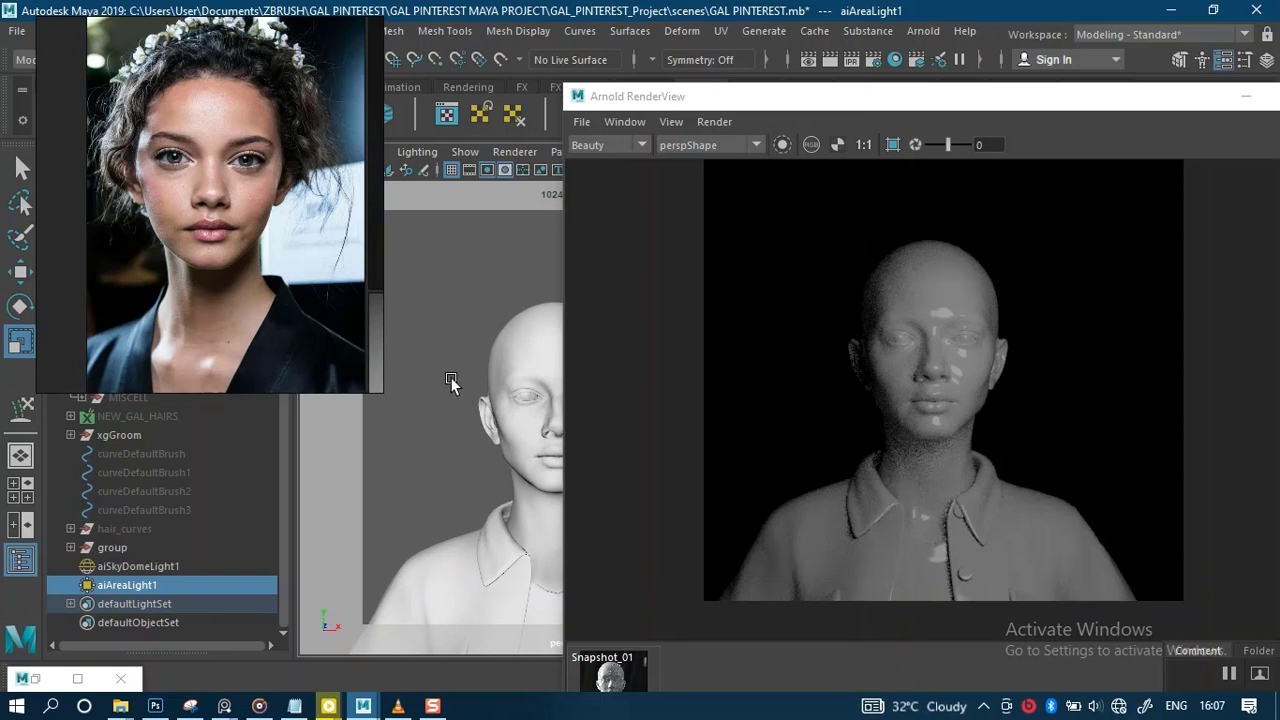
{"action": "scroll", "coordinate": [451, 382], "scroll_direction": "up", "scroll_amount": 1}
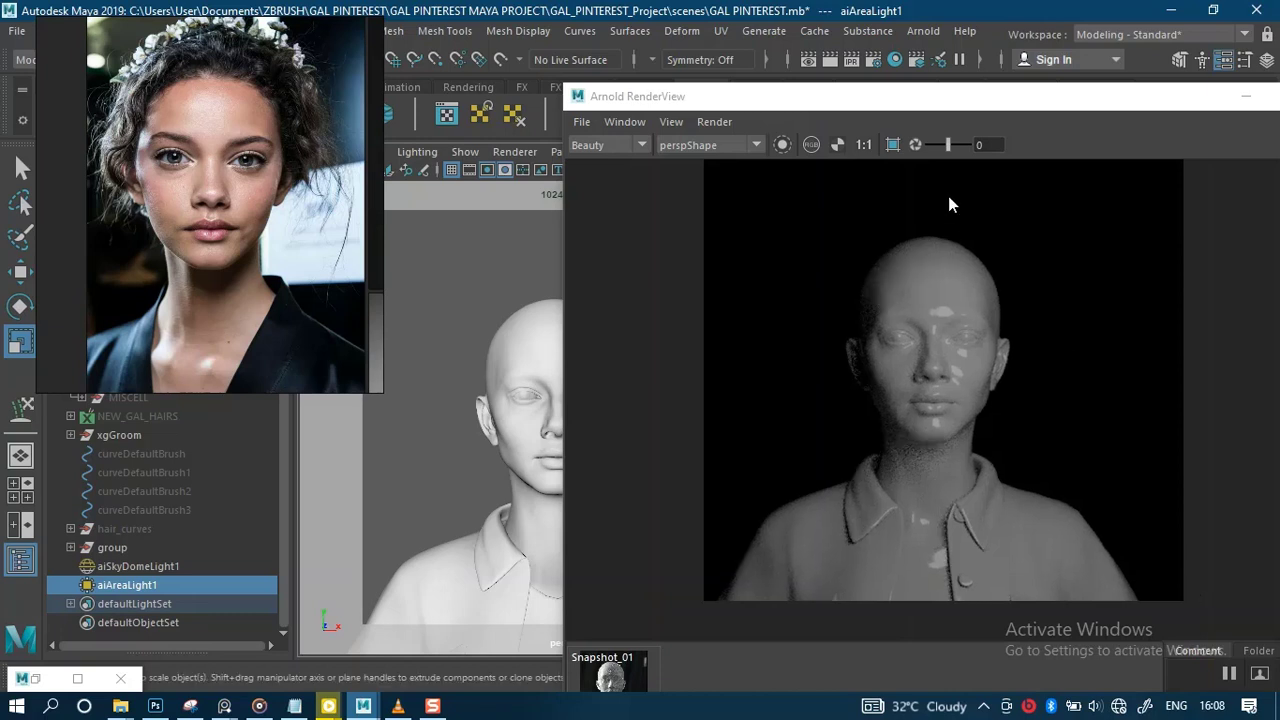
Stop the interactive render and minimize the Arnold RenderView
{"action": "left_click_drag", "start_coordinate": [903, 106], "coordinate": [785, 106]}
{"action": "left_click", "coordinate": [1177, 145]}
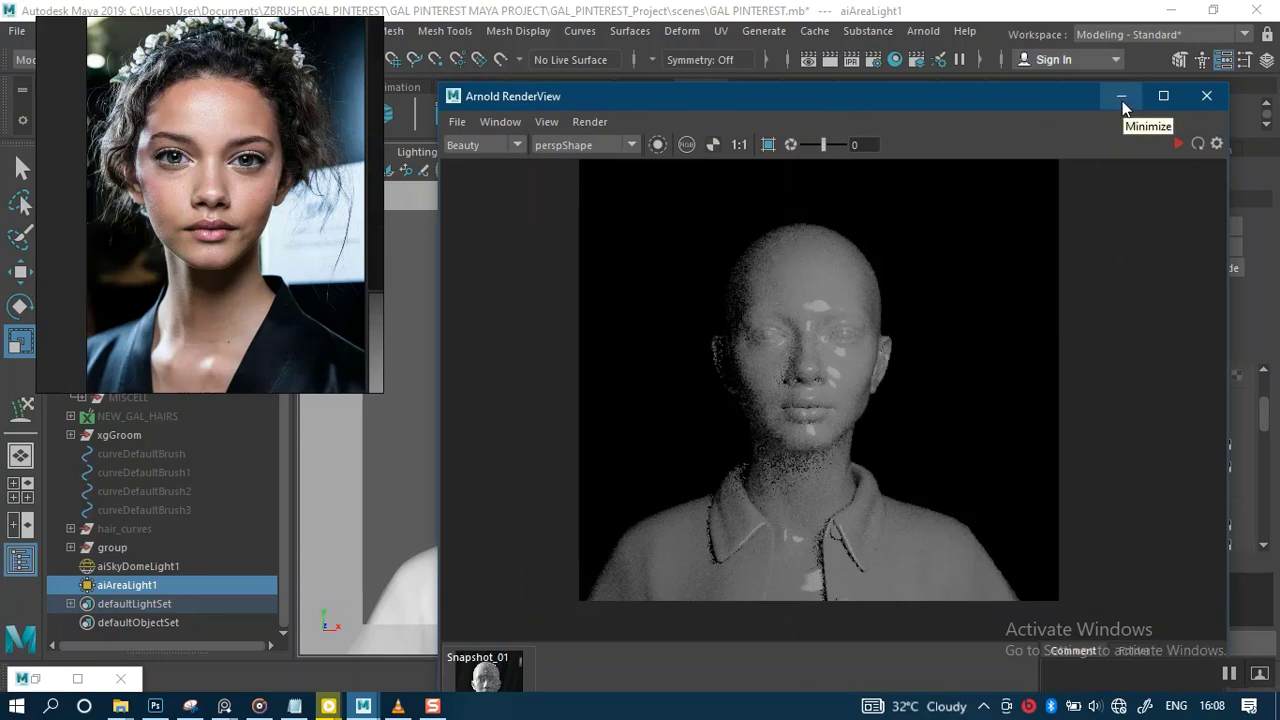
{"action": "left_click", "coordinate": [1121, 97]}
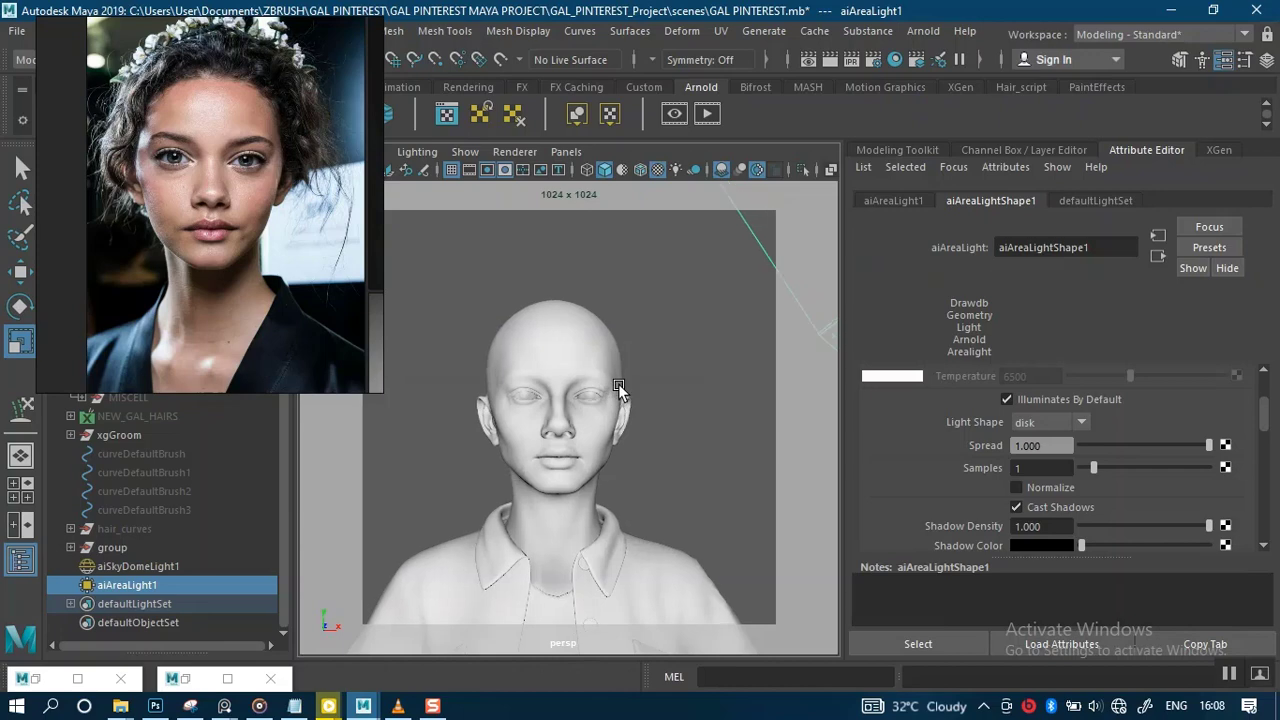
Switch to the four-view layout, then move and rotate the area light in the top view to sit nearly centered in front of the character
{"action": "key", "text": "space"}
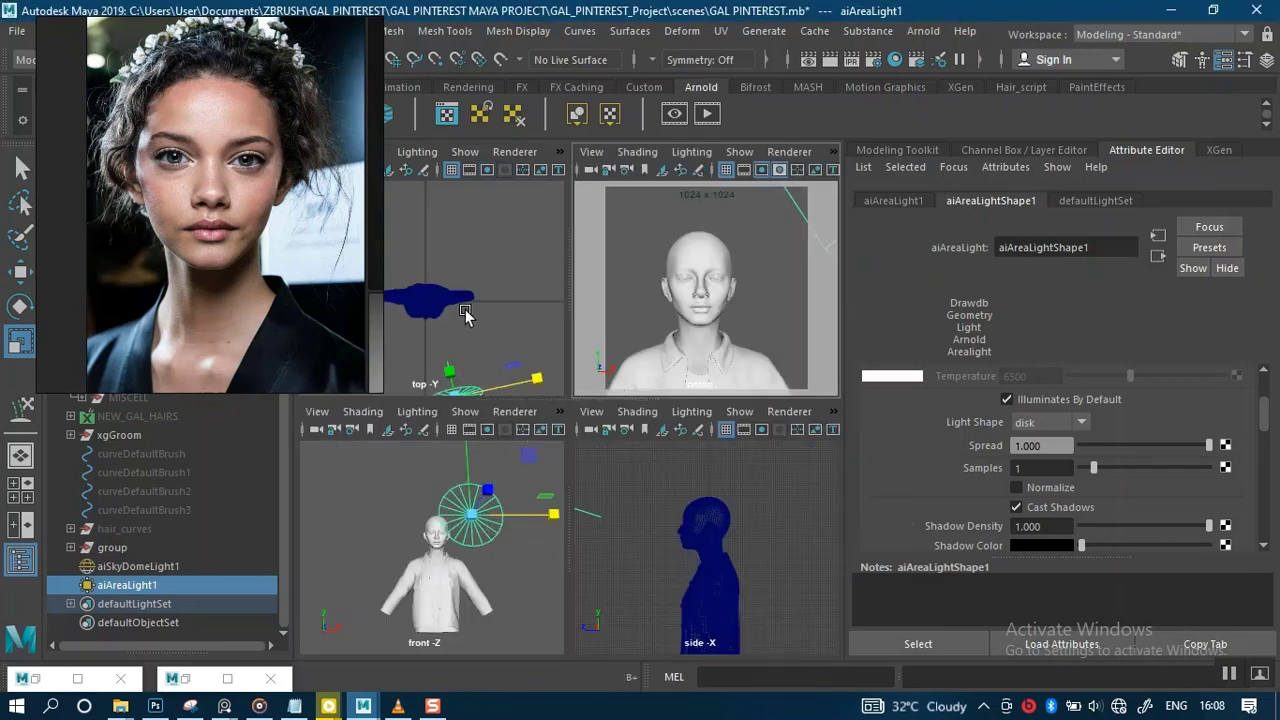
{"action": "scroll", "coordinate": [463, 316], "scroll_direction": "down", "scroll_amount": 1}
{"action": "middle_click_drag", "start_coordinate": [461, 316], "coordinate": [472, 286], "text": "alt"}
{"action": "key", "text": "w"}
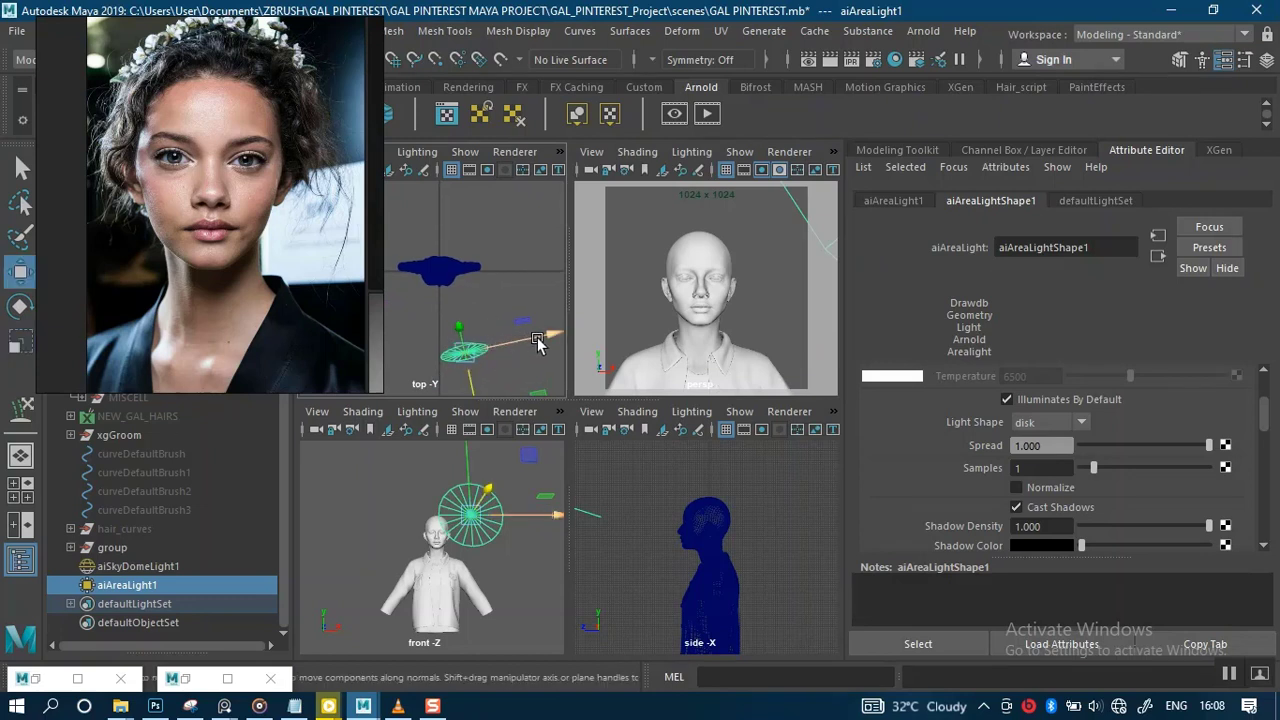
{"action": "key", "text": "e"}
{"action": "left_click_drag", "start_coordinate": [538, 365], "coordinate": [526, 356]}
{"action": "key", "text": "w"}
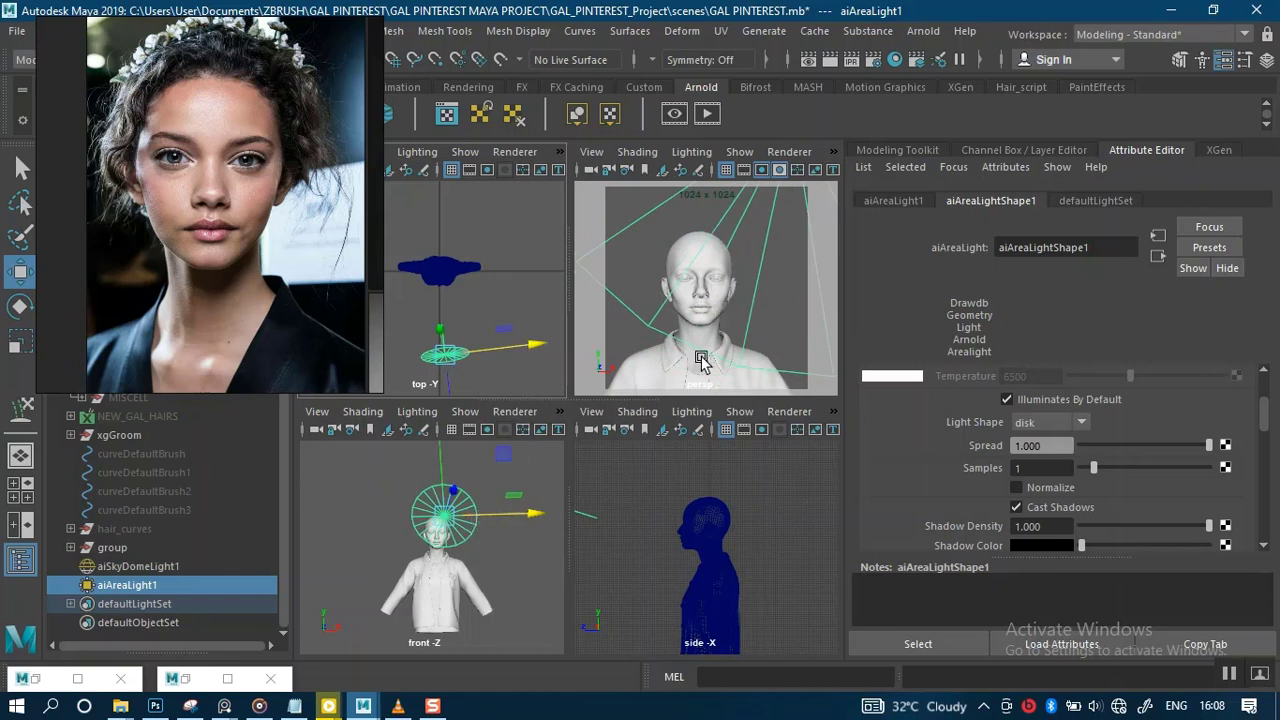
Maximize the side view and frame the area light and character to examine the light's height and tilt
{"action": "scroll", "coordinate": [686, 528], "scroll_direction": "down", "scroll_amount": 3}
{"action": "scroll", "coordinate": [672, 525], "scroll_direction": "up", "scroll_amount": 1}
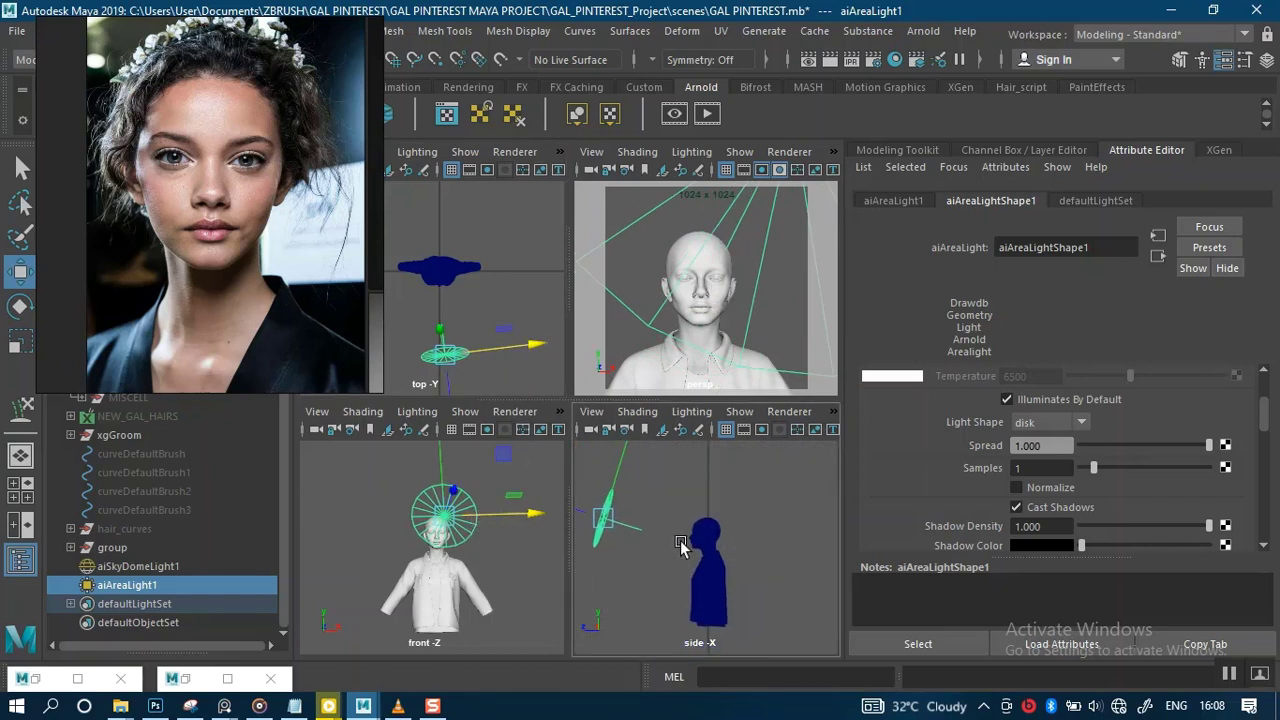
{"action": "scroll", "coordinate": [670, 512], "scroll_direction": "down", "scroll_amount": 1}
{"action": "scroll", "coordinate": [668, 510], "scroll_direction": "up", "scroll_amount": 2}
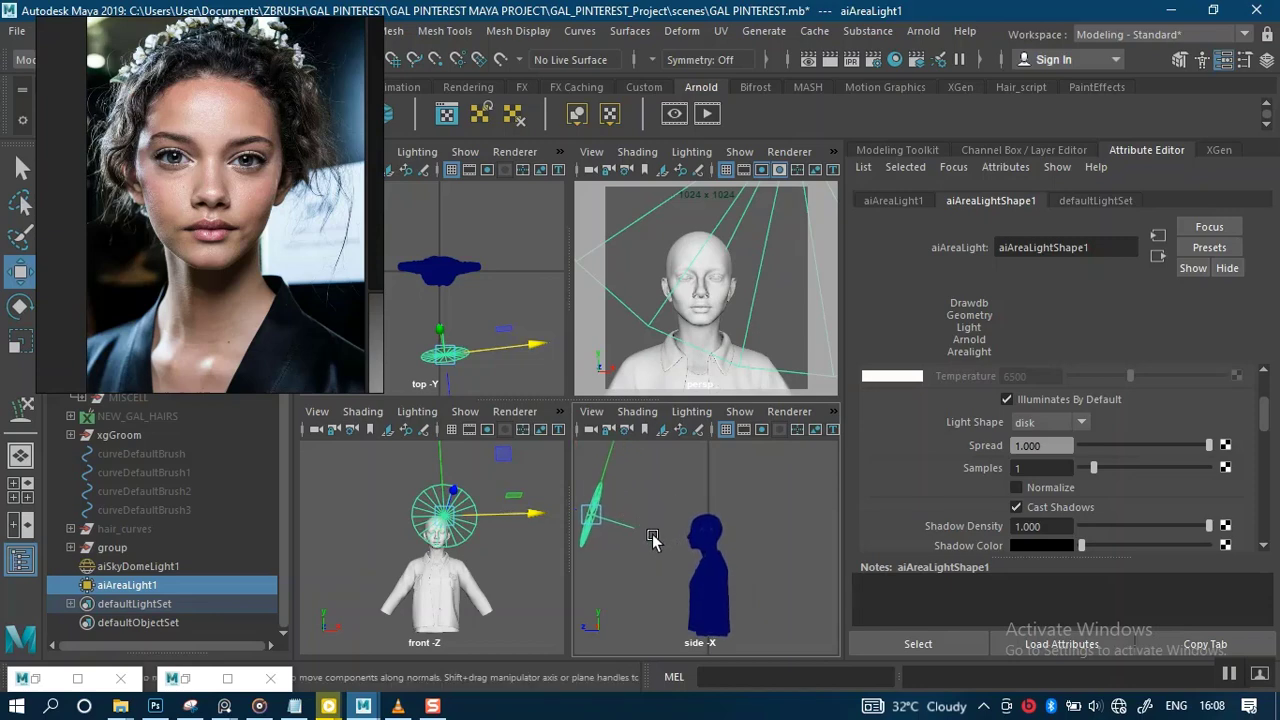
{"action": "scroll", "coordinate": [655, 535], "scroll_direction": "down", "scroll_amount": 2}
{"action": "key", "text": "space"}
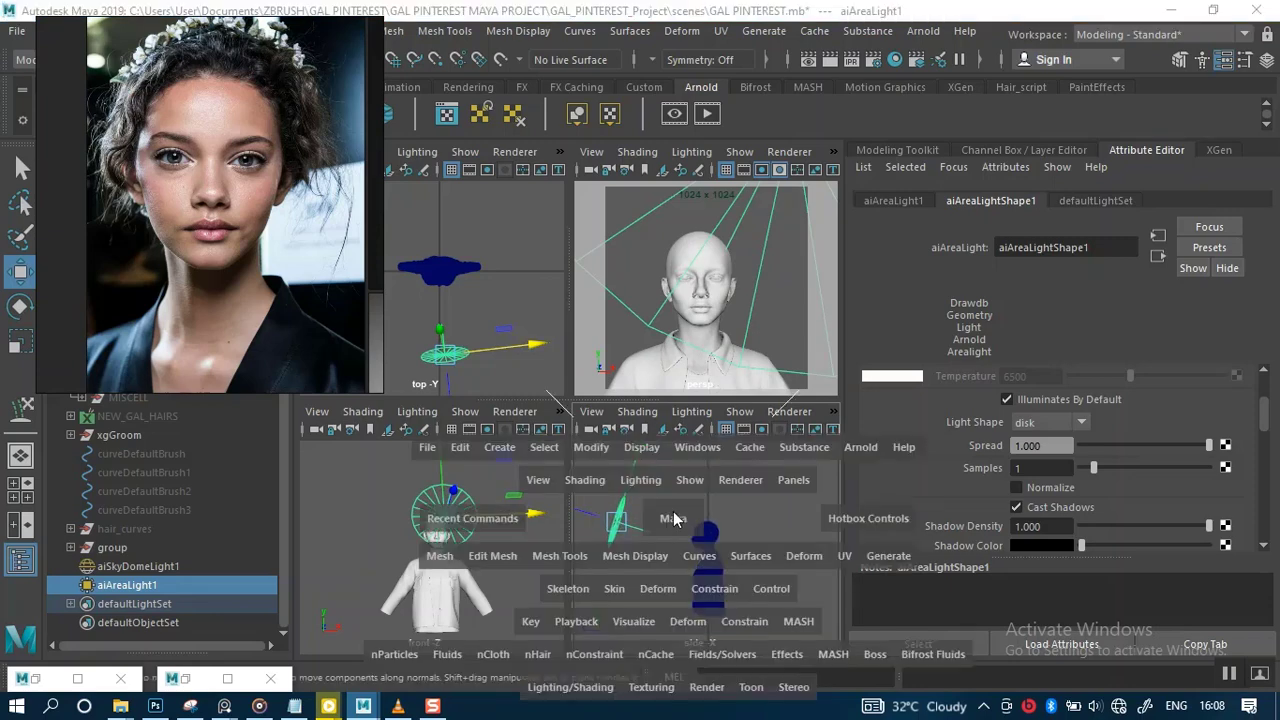
{"action": "scroll", "coordinate": [606, 462], "scroll_direction": "up", "scroll_amount": 2}
{"action": "middle_click_drag", "start_coordinate": [577, 448], "coordinate": [702, 442], "text": "alt"}
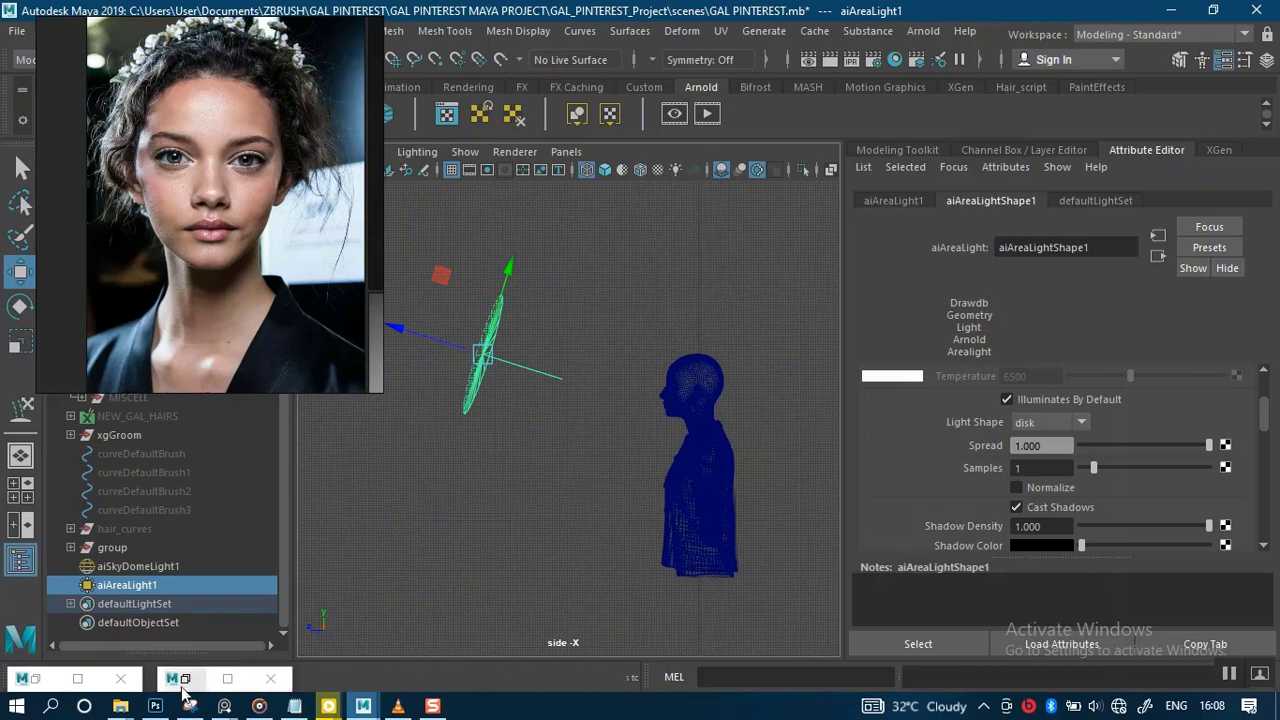
Restore the Arnold RenderView, start the interactive render, and move the window off the side view
{"action": "left_click", "coordinate": [89, 679]}
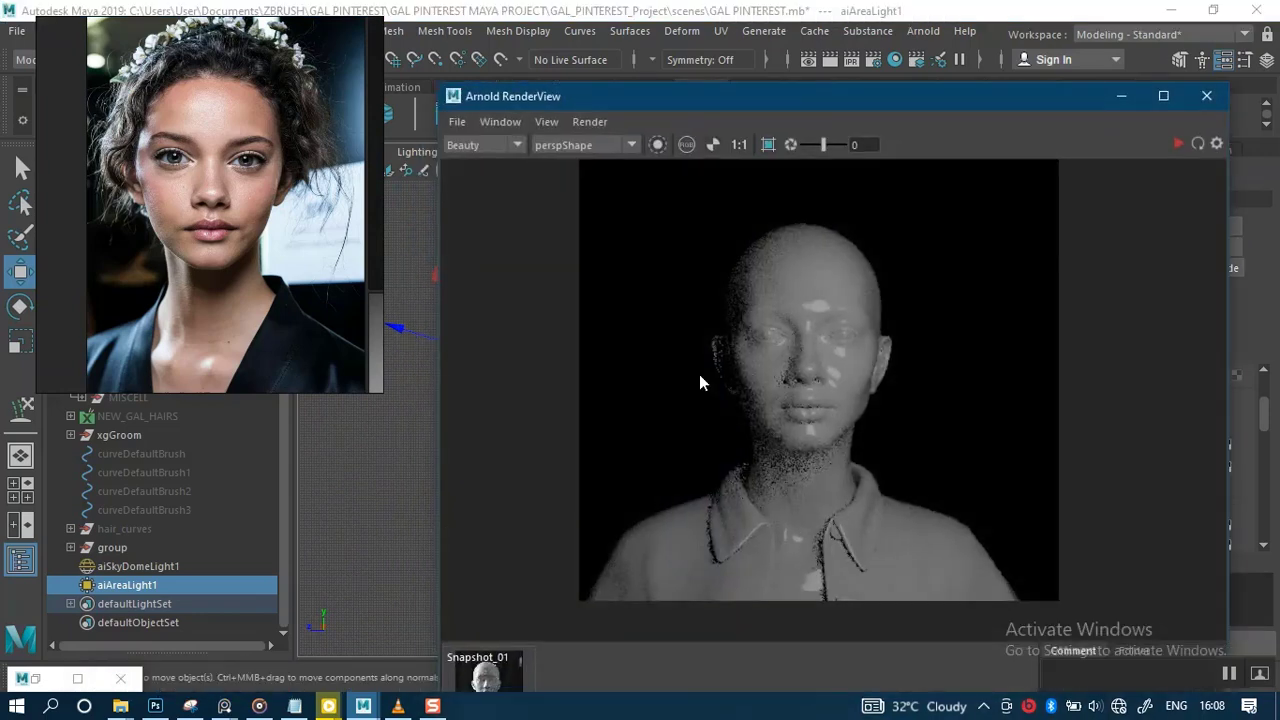
{"action": "left_click", "coordinate": [1178, 143]}
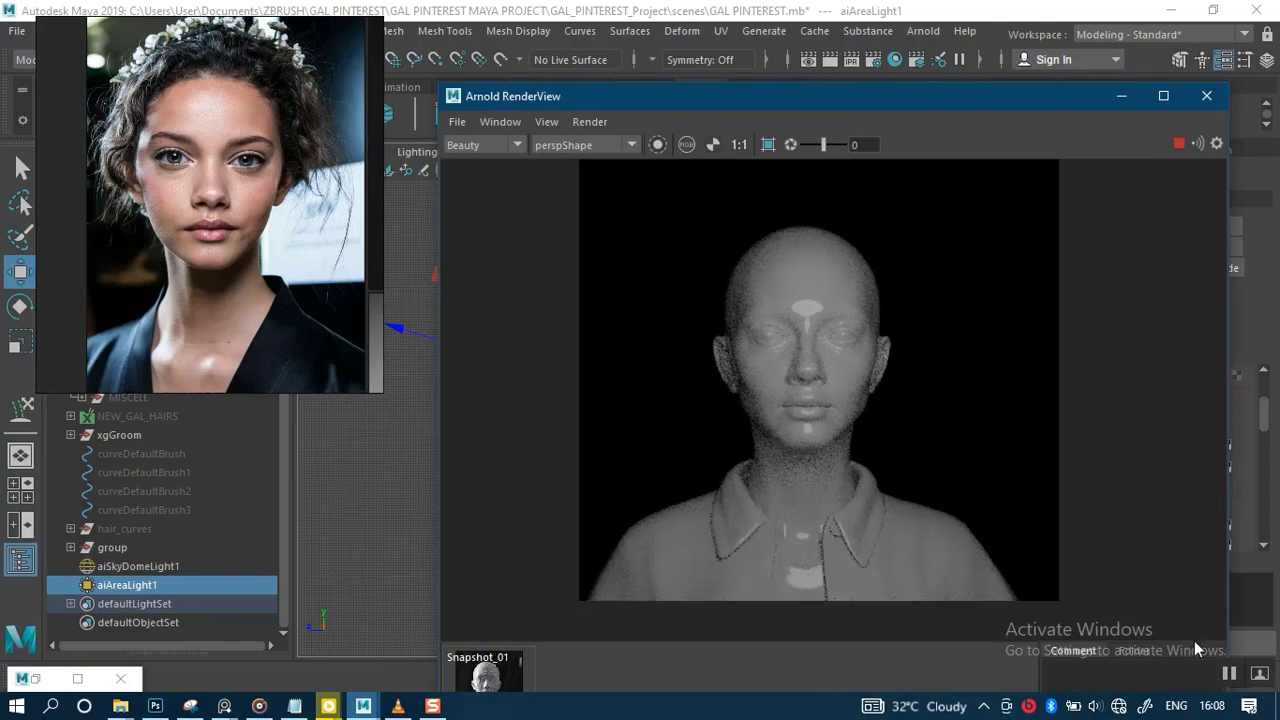
{"action": "left_click", "coordinate": [1229, 675]}
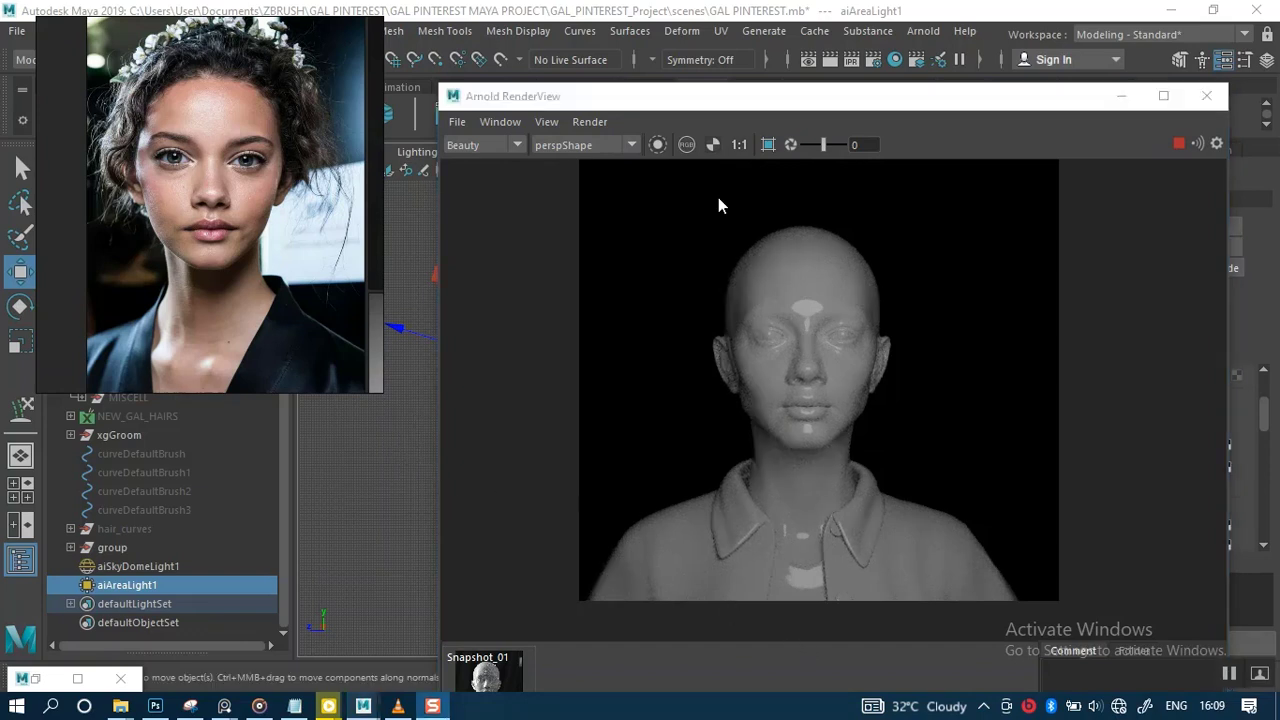
{"action": "left_click_drag", "start_coordinate": [717, 101], "coordinate": [1088, 127]}
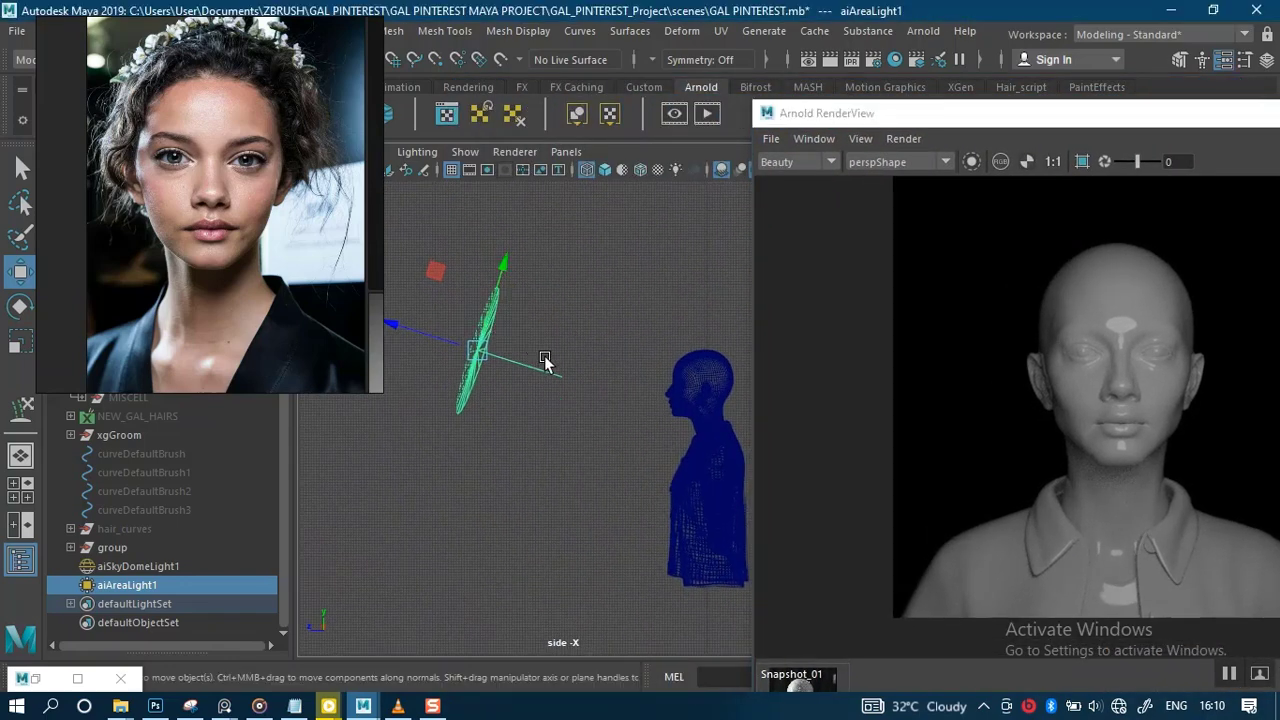
Try a slightly larger area light placed higher in the side view and update the render
{"action": "key", "text": "r"}
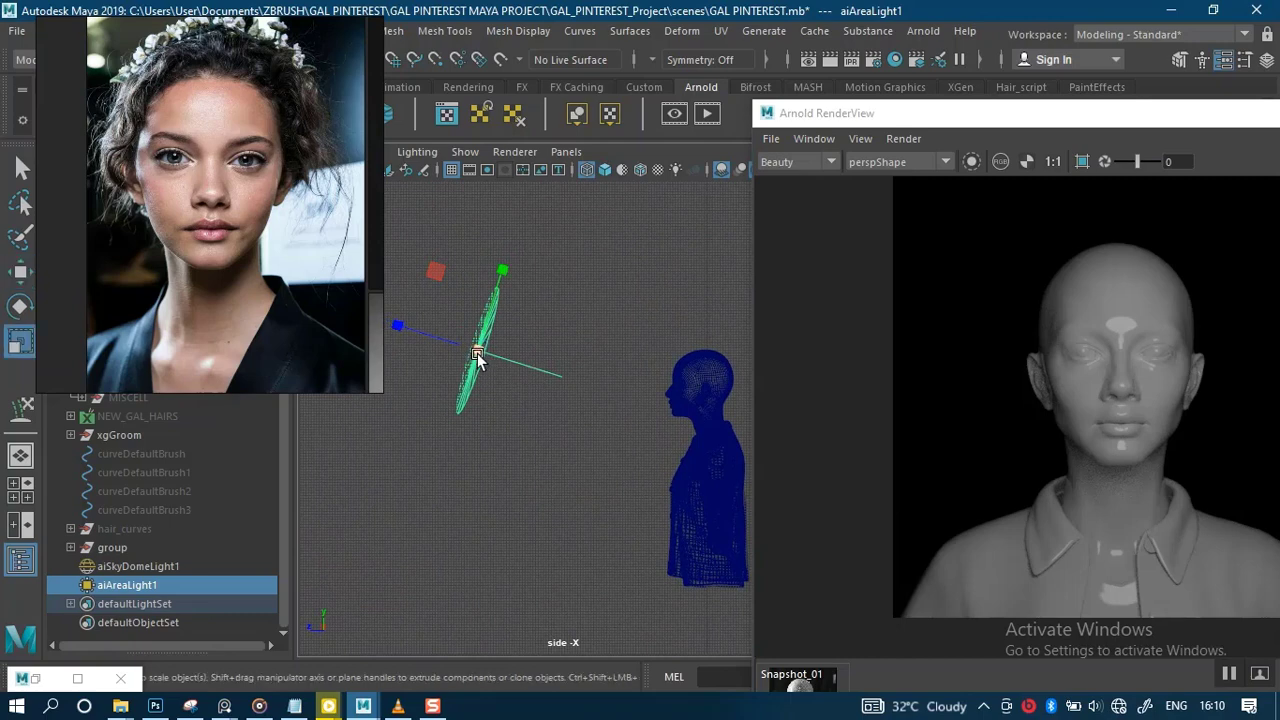
{"action": "left_click_drag", "start_coordinate": [480, 352], "coordinate": [530, 380]}
{"action": "key", "text": "w"}
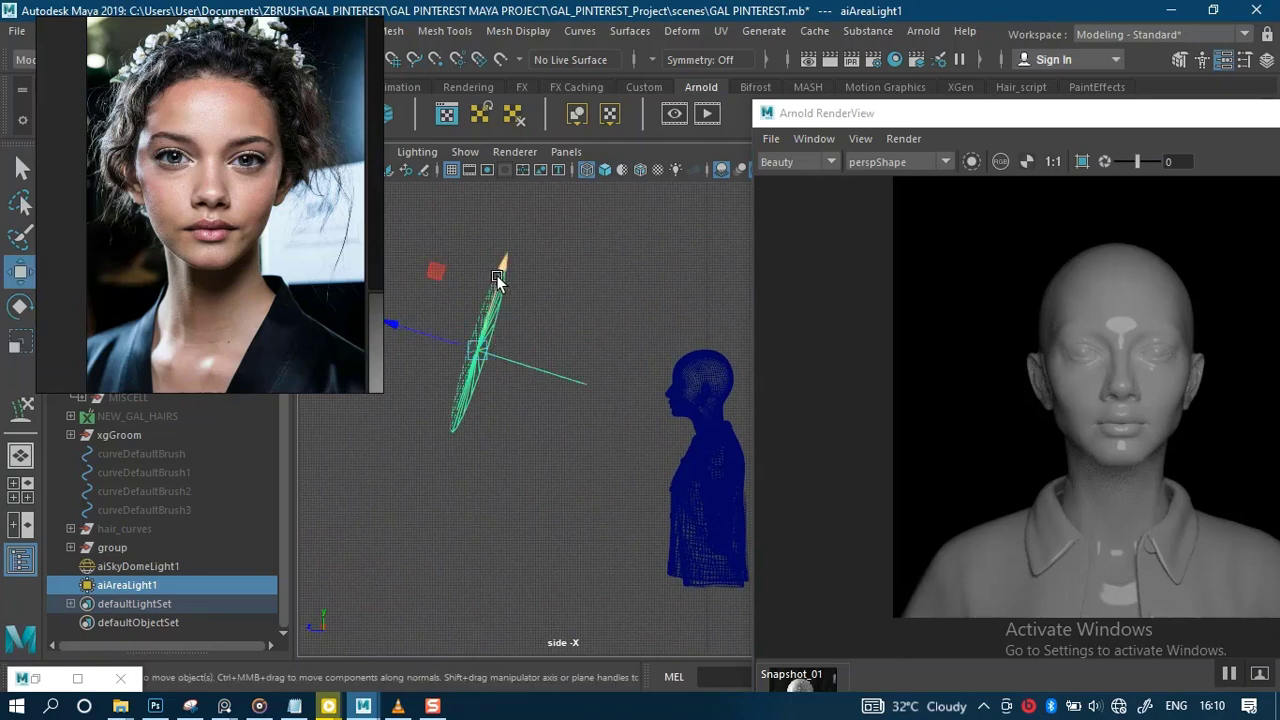
{"action": "left_click_drag", "start_coordinate": [502, 265], "coordinate": [509, 255]}
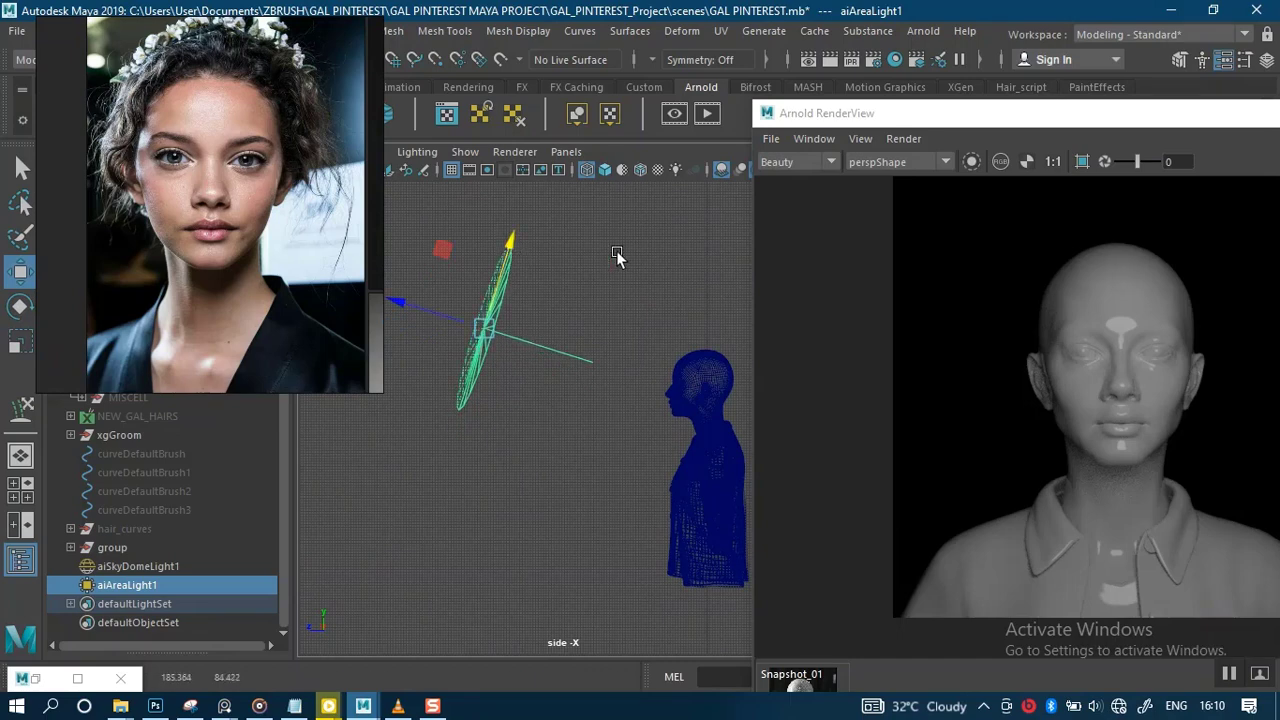
{"action": "left_click_drag", "start_coordinate": [1052, 121], "coordinate": [829, 117]}
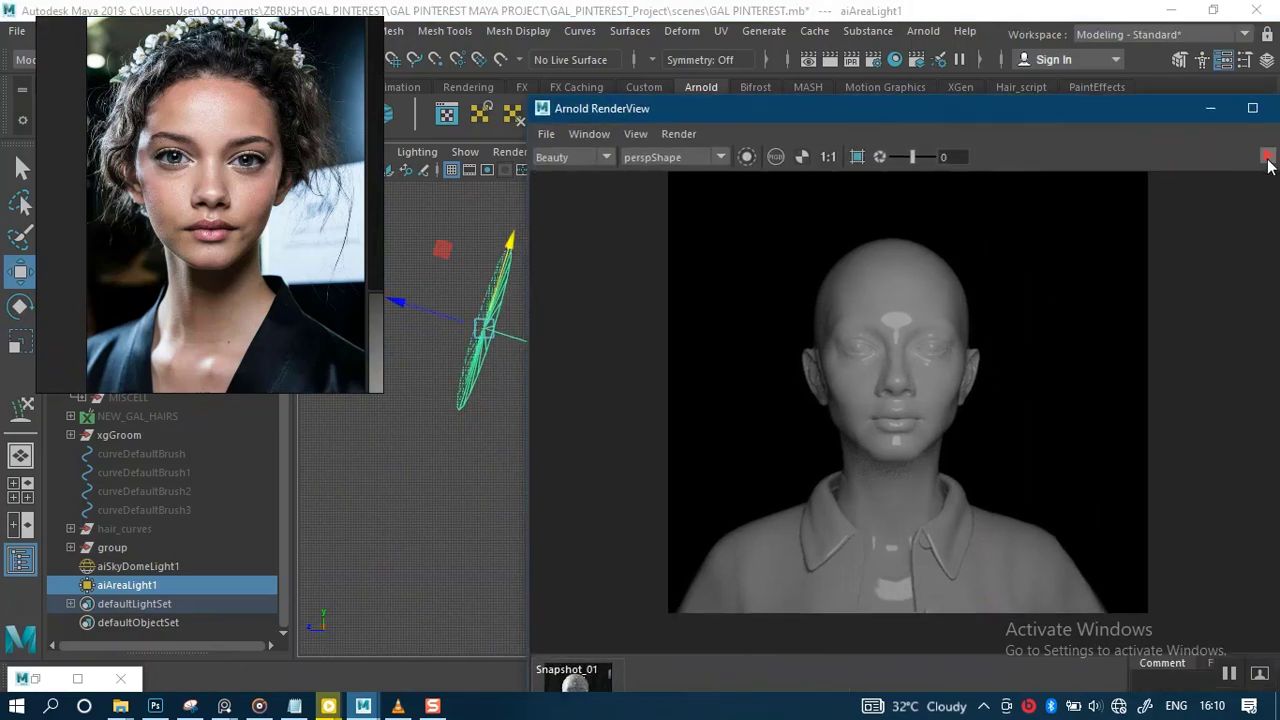
{"action": "left_click", "coordinate": [1267, 157]}
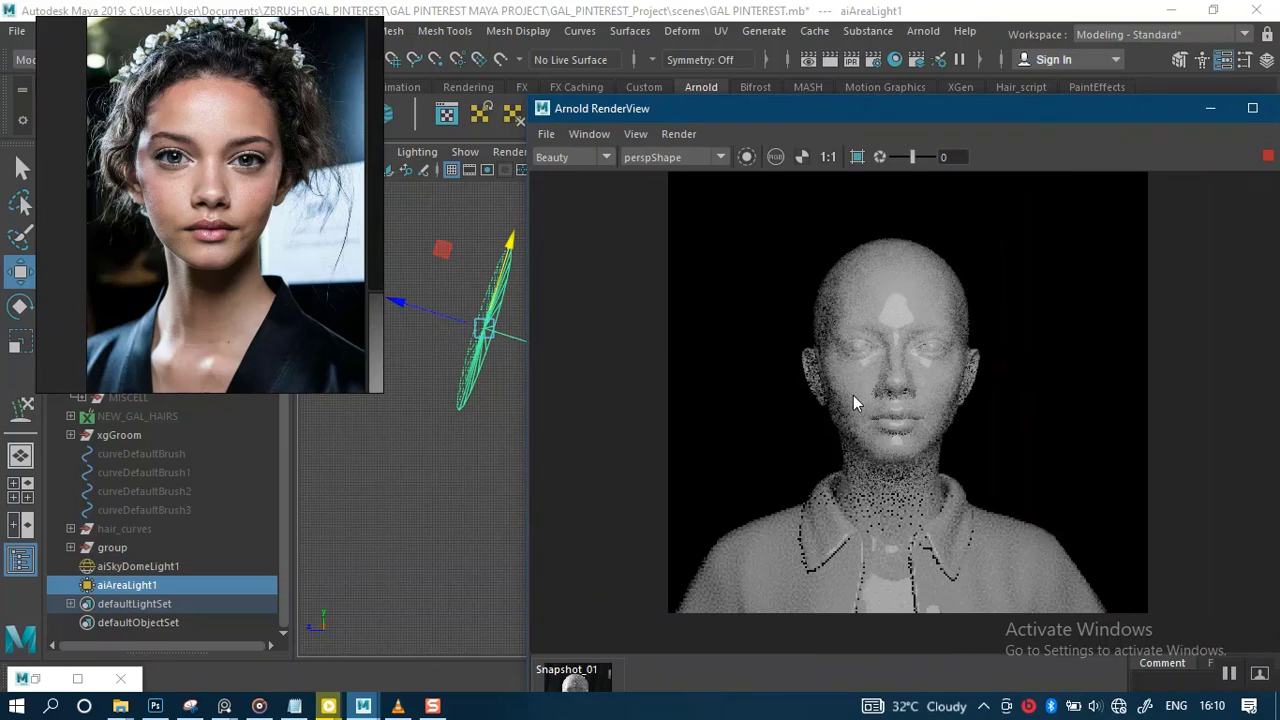
Stop the interactive render and undo the area light's last move and scaling
{"action": "key", "text": "r"}
{"action": "left_click", "coordinate": [470, 367]}
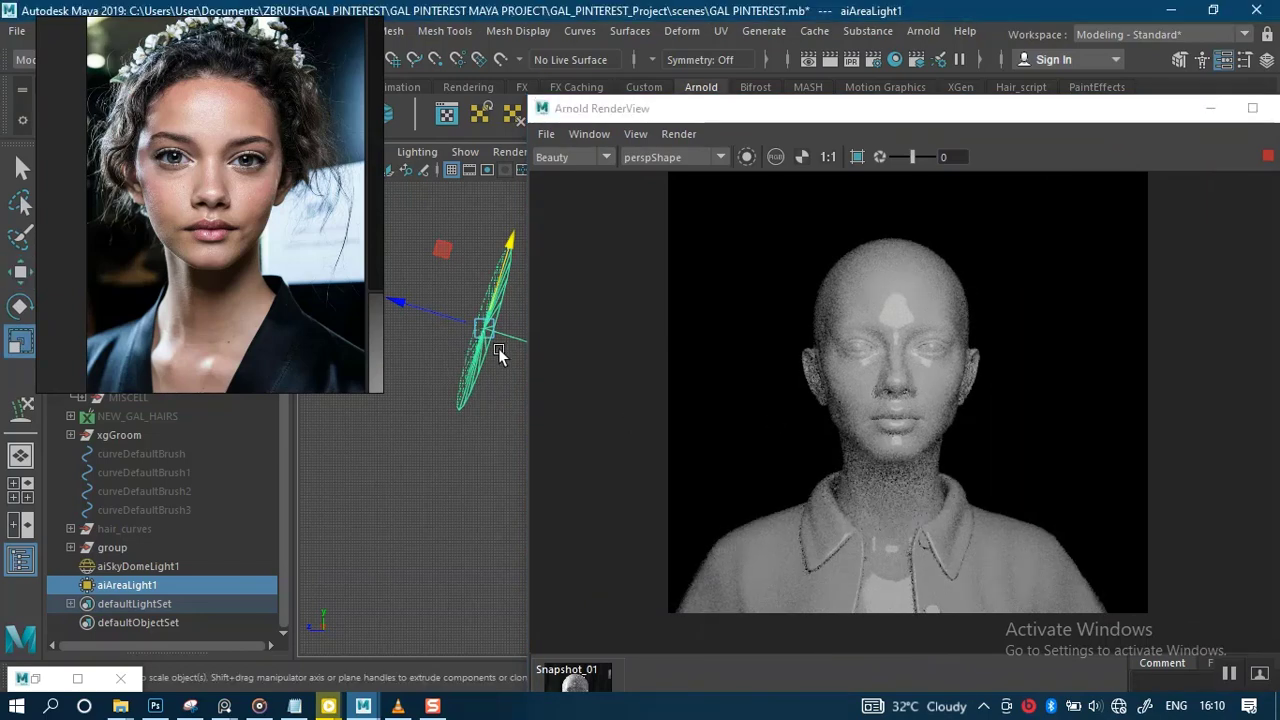
{"action": "left_click", "coordinate": [1268, 157]}
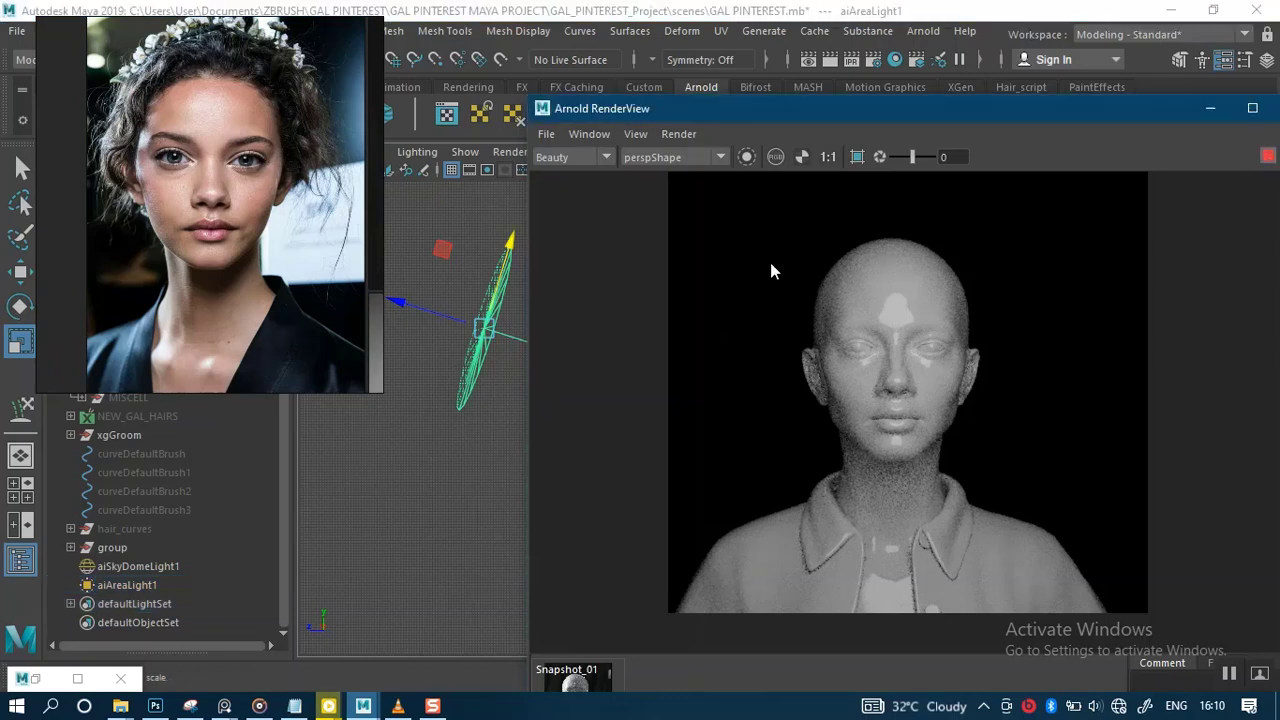
{"action": "left_click", "coordinate": [490, 478]}
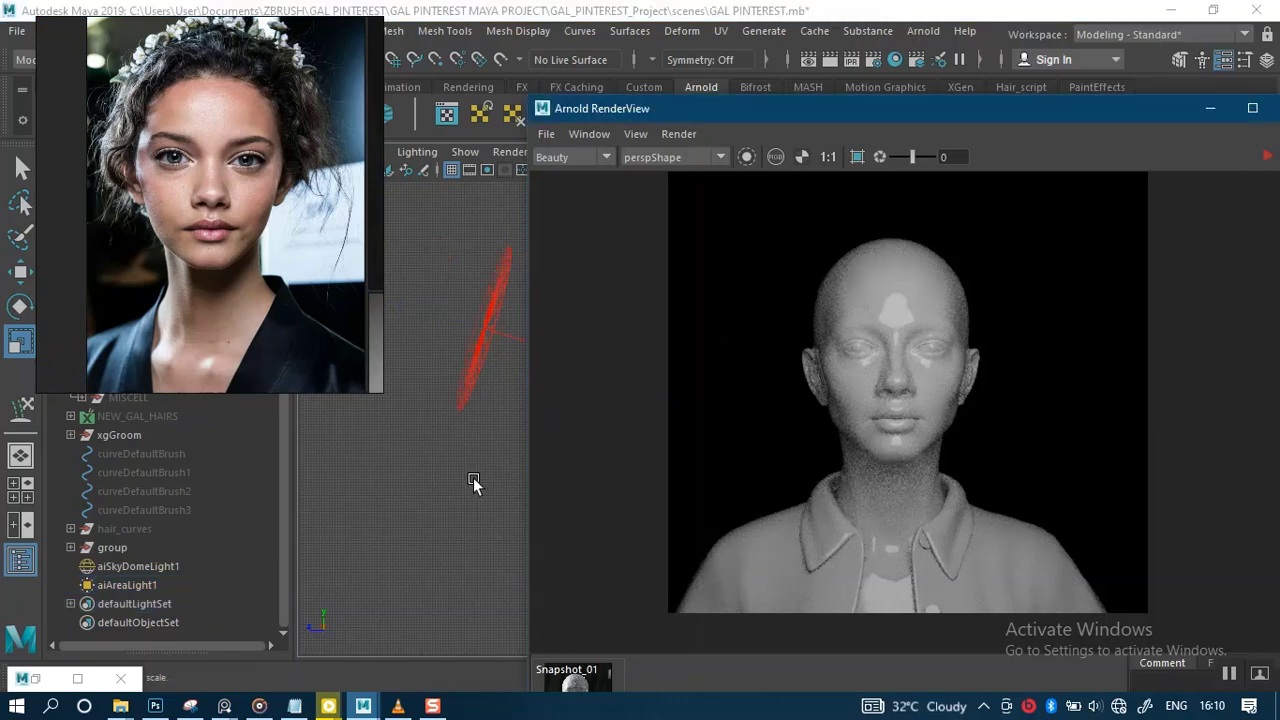
{"action": "left_click", "coordinate": [450, 470]}
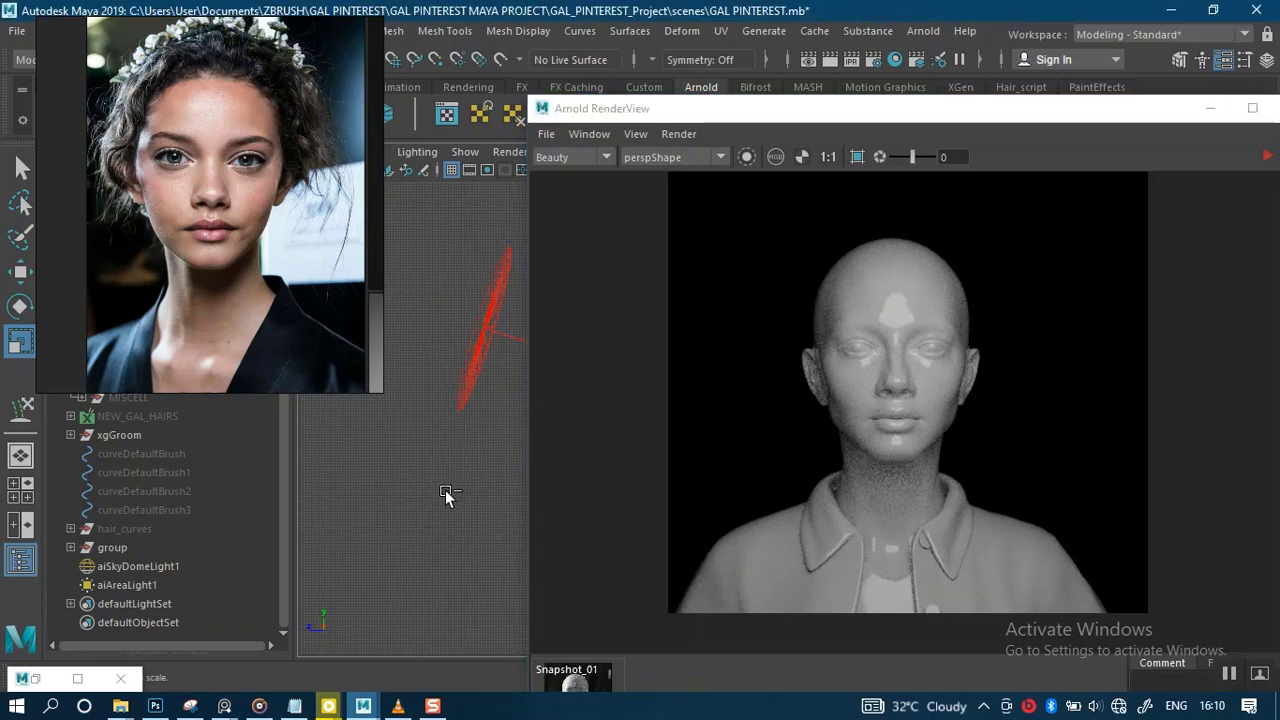
{"action": "key", "text": "ctrl+z"}
{"action": "key", "text": "ctrl+z"}
{"action": "key", "text": "ctrl+z"}
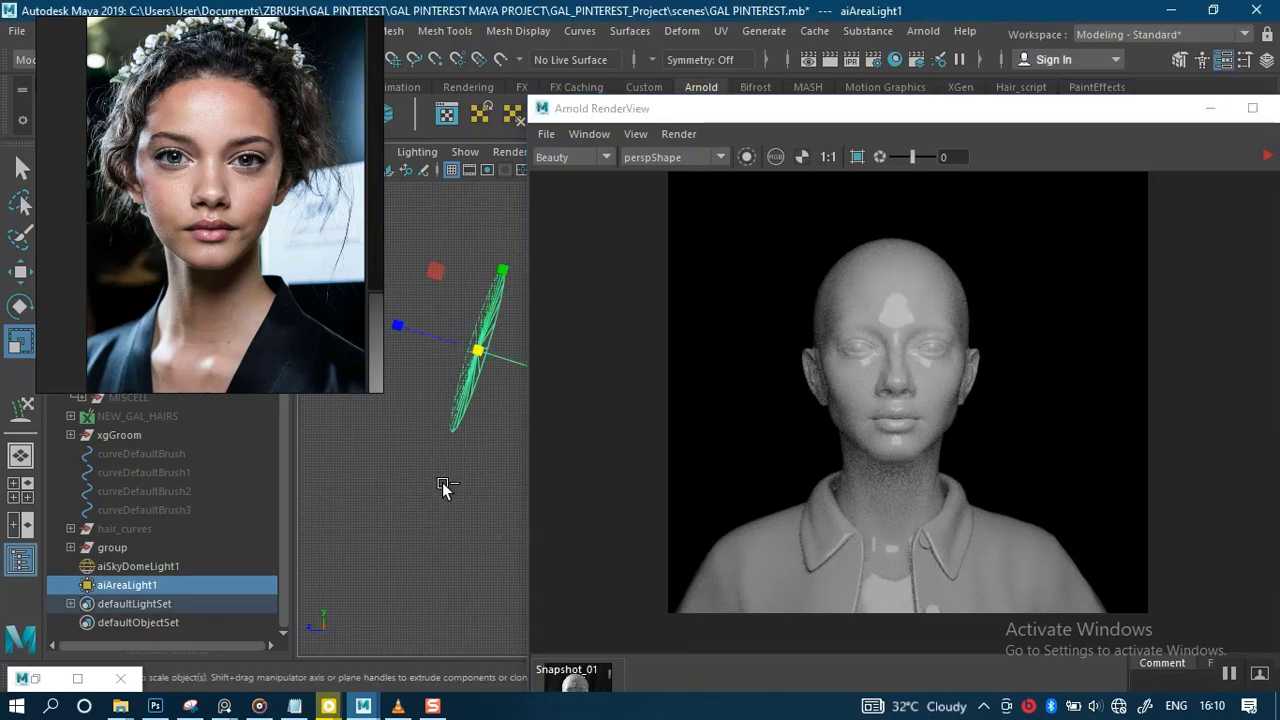
Raise the area light along its own vertical axis in the side view and start the interactive render
{"action": "key", "text": "w"}
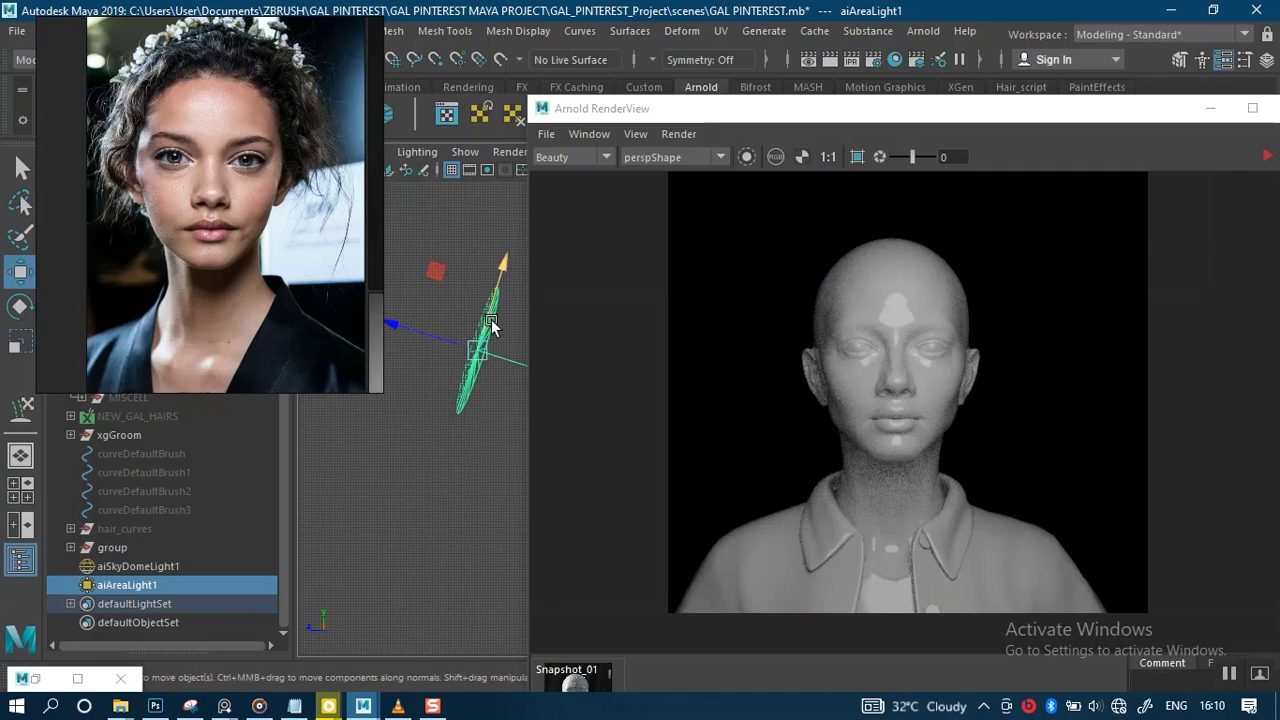
{"action": "left_click_drag", "start_coordinate": [499, 277], "coordinate": [507, 249]}
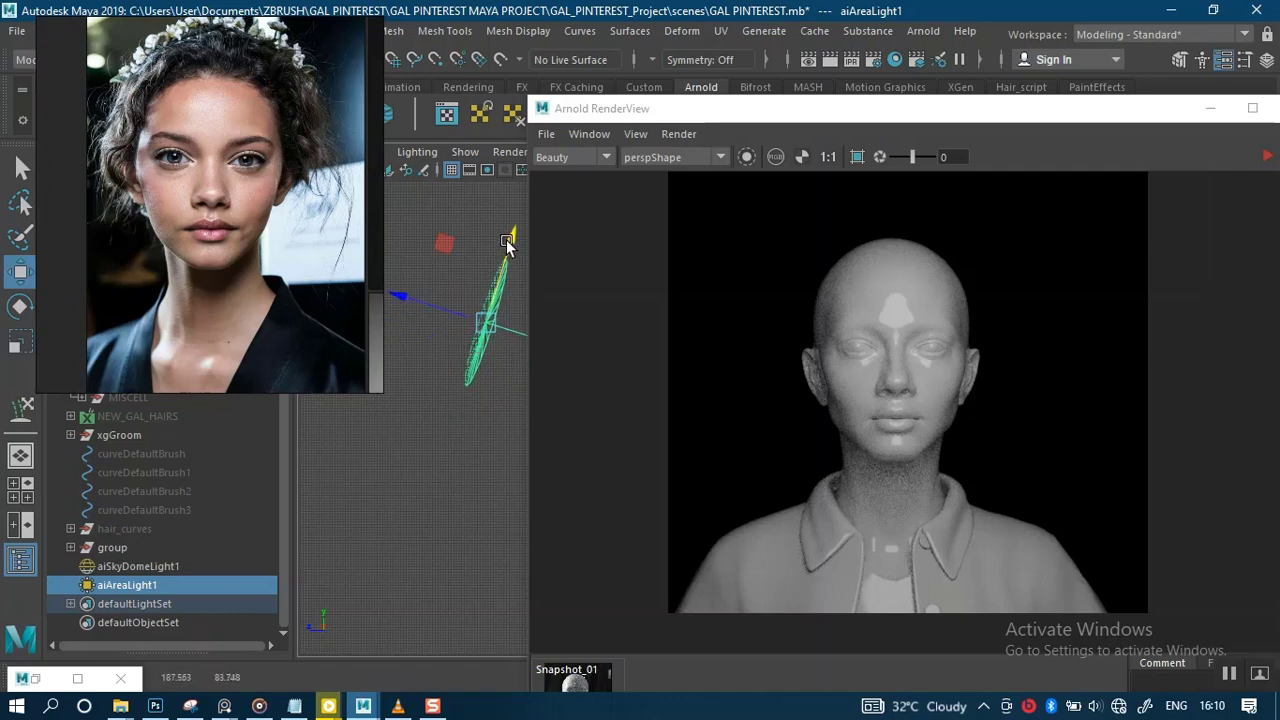
{"action": "mouse_move", "coordinate": [675, 122]}
{"action": "left_mouse_down"}
{"action": "mouse_move", "coordinate": [838, 128]}
{"action": "mouse_move", "coordinate": [680, 120]}
{"action": "left_mouse_up"}
{"action": "left_click_drag", "start_coordinate": [1050, 126], "coordinate": [1000, 143]}
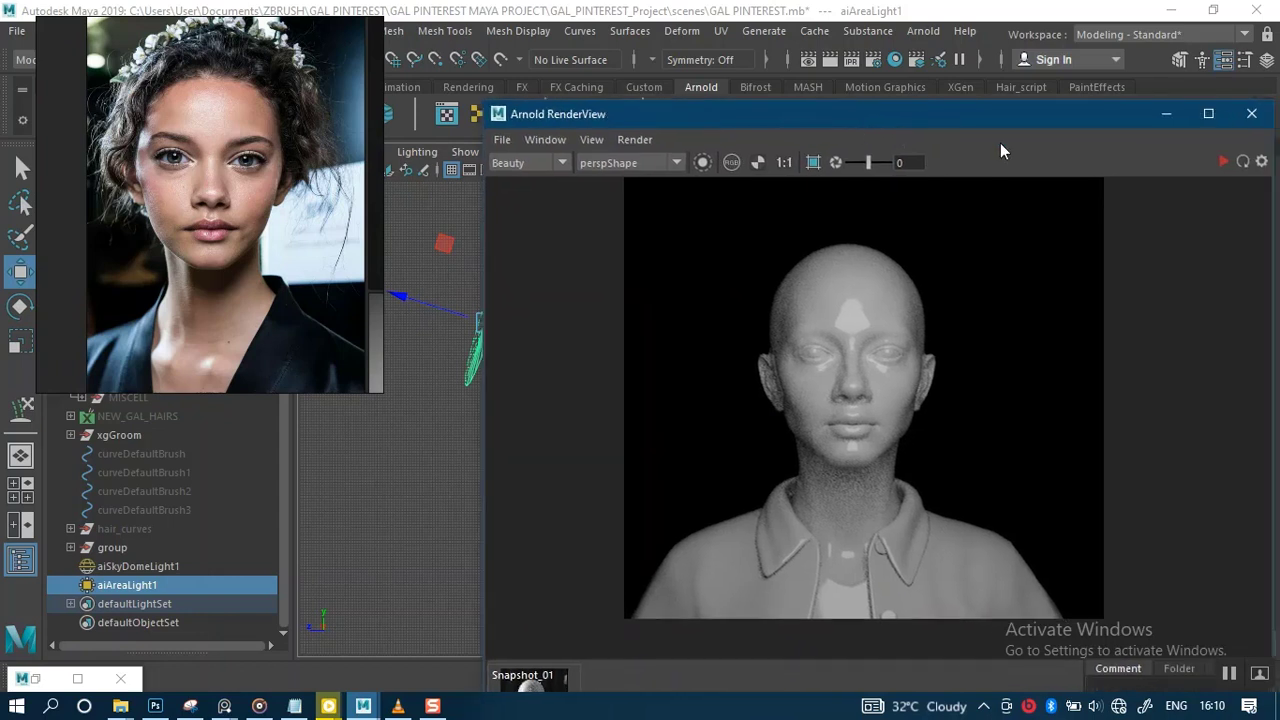
{"action": "left_click", "coordinate": [1224, 163]}
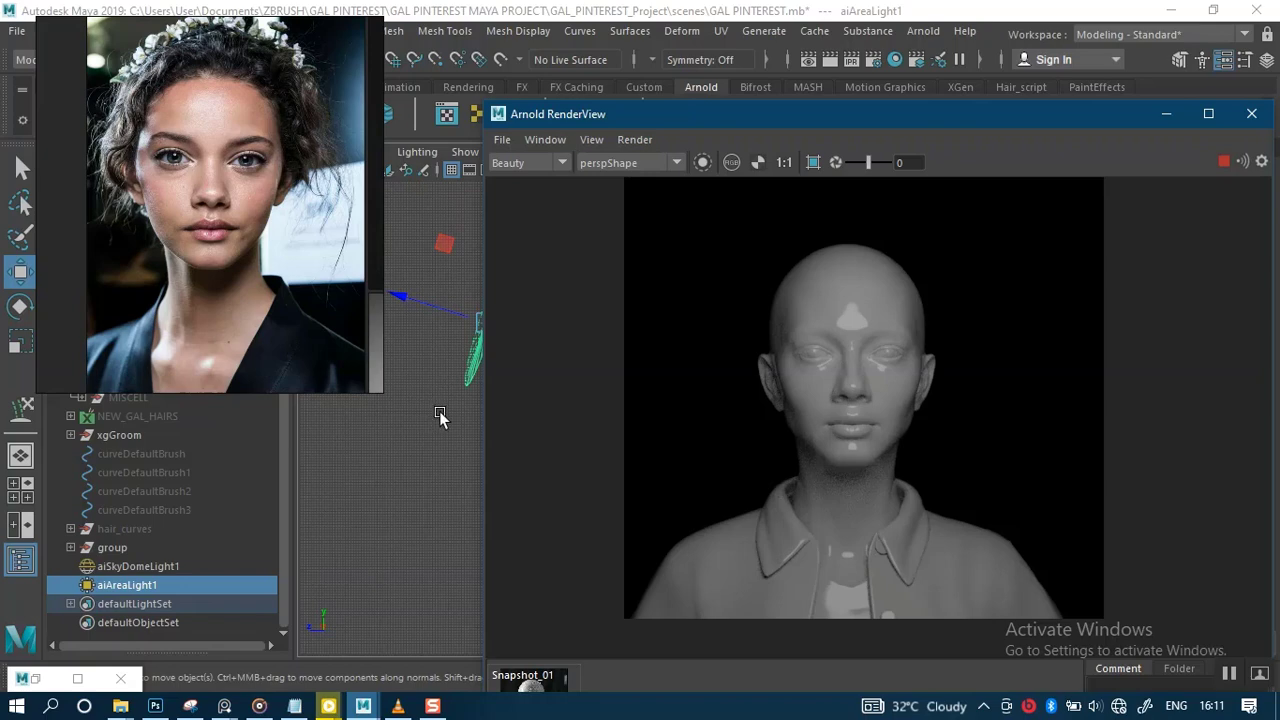
Enable the sky dome light in the Light Manager and bring the RenderView back beside the reference portrait
{"action": "left_click", "coordinate": [35, 680]}
{"action": "left_click", "coordinate": [1232, 308]}
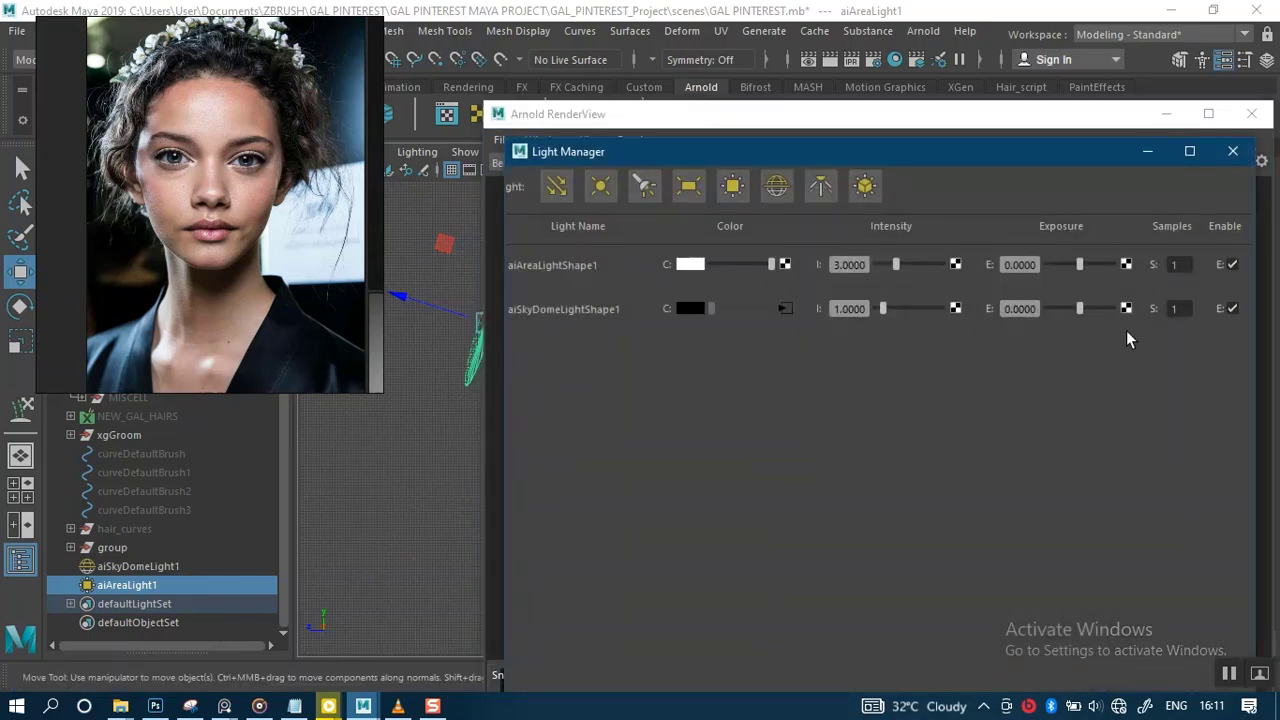
{"action": "left_click", "coordinate": [1166, 116]}
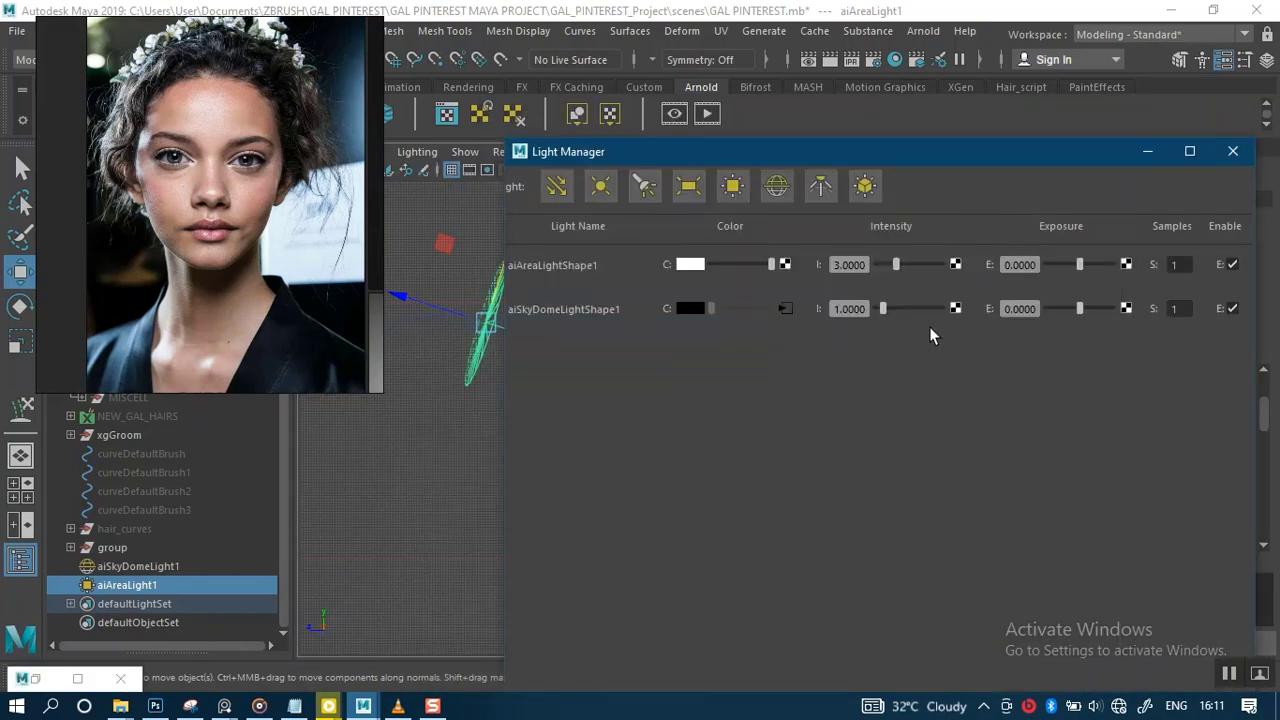
{"action": "left_click", "coordinate": [1147, 151]}
{"action": "double_click", "coordinate": [40, 680]}
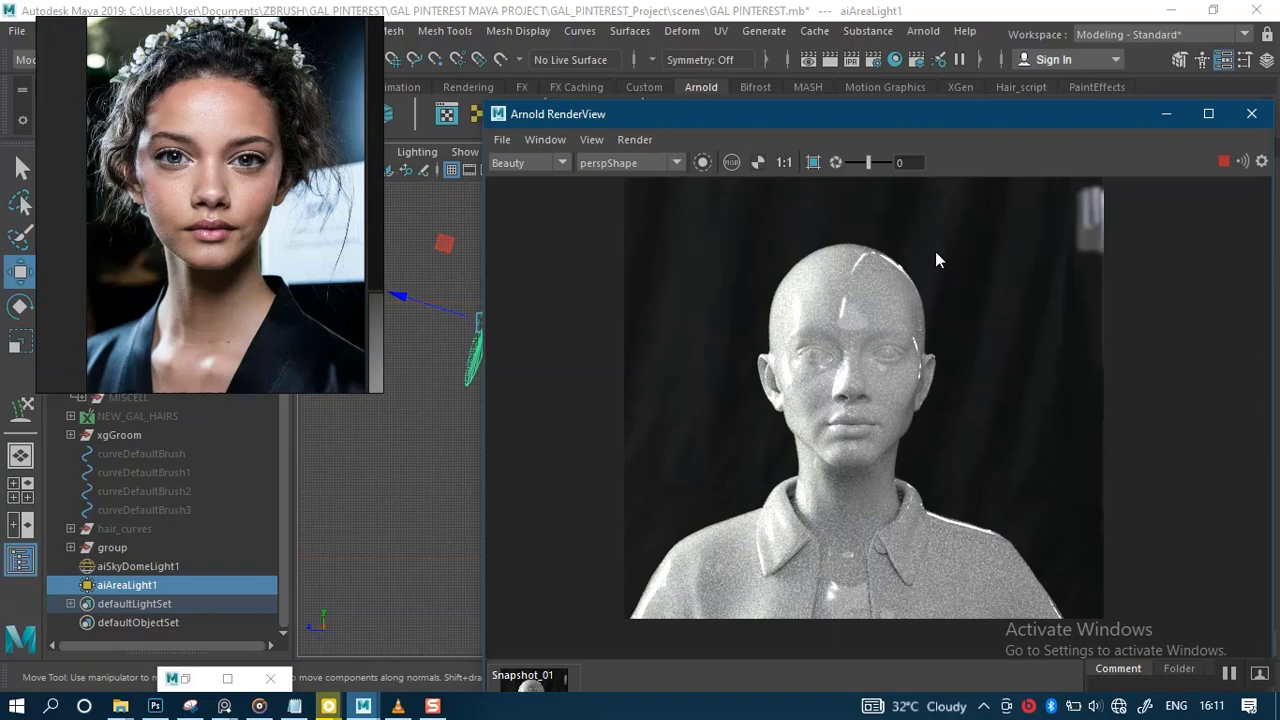
{"action": "left_click_drag", "start_coordinate": [966, 127], "coordinate": [931, 104]}
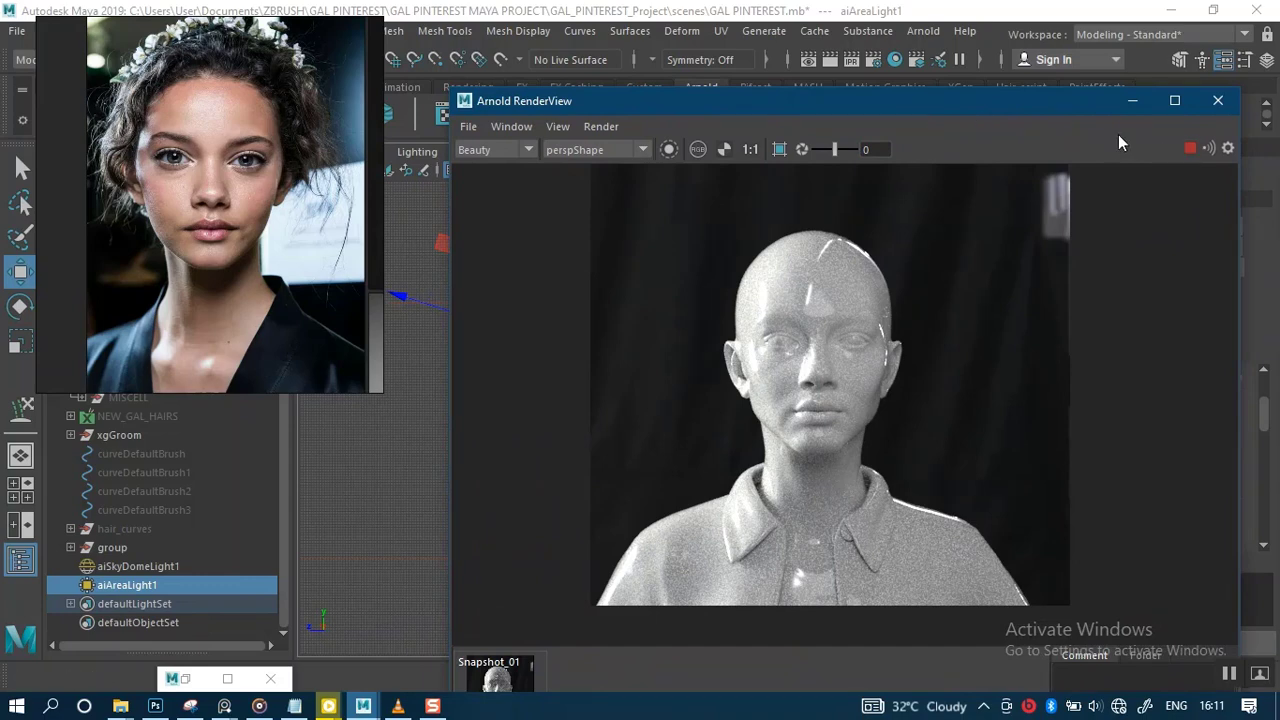
{"action": "left_click_drag", "start_coordinate": [890, 108], "coordinate": [807, 133]}
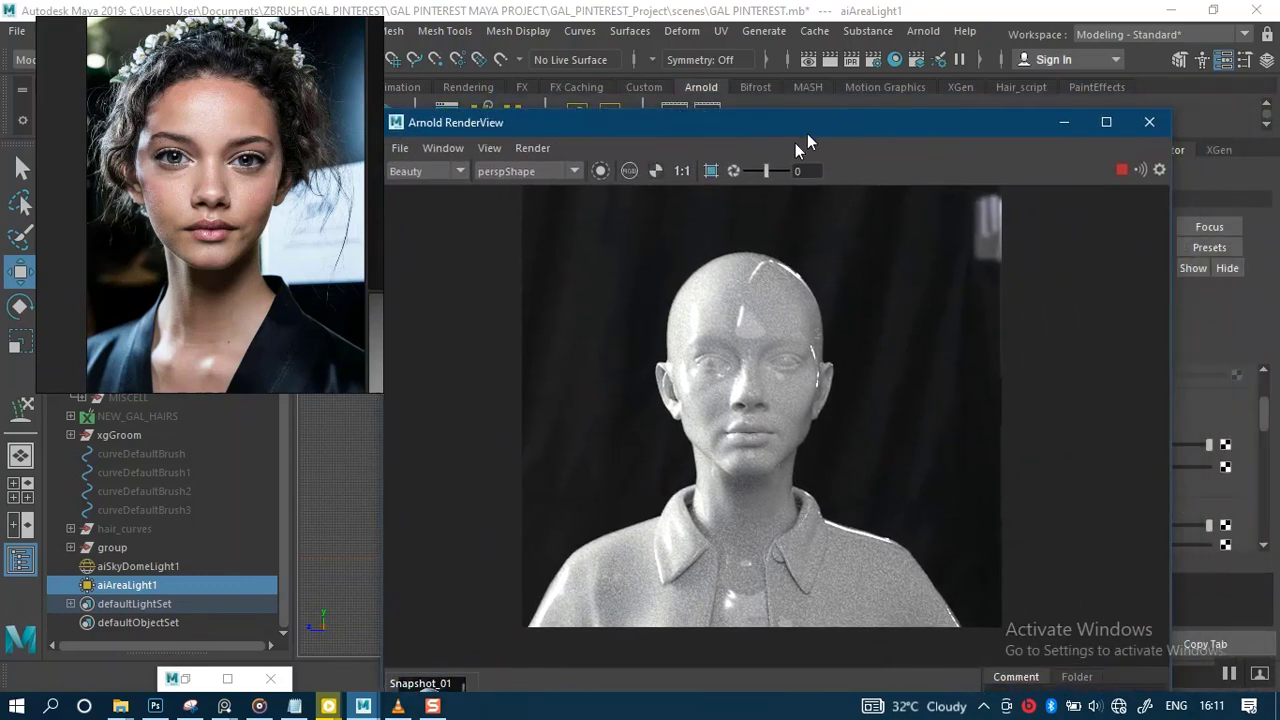
Disable the area light in the Light Manager and minimize the manager to show the sky dome lighting alone
{"action": "left_click", "coordinate": [185, 678]}
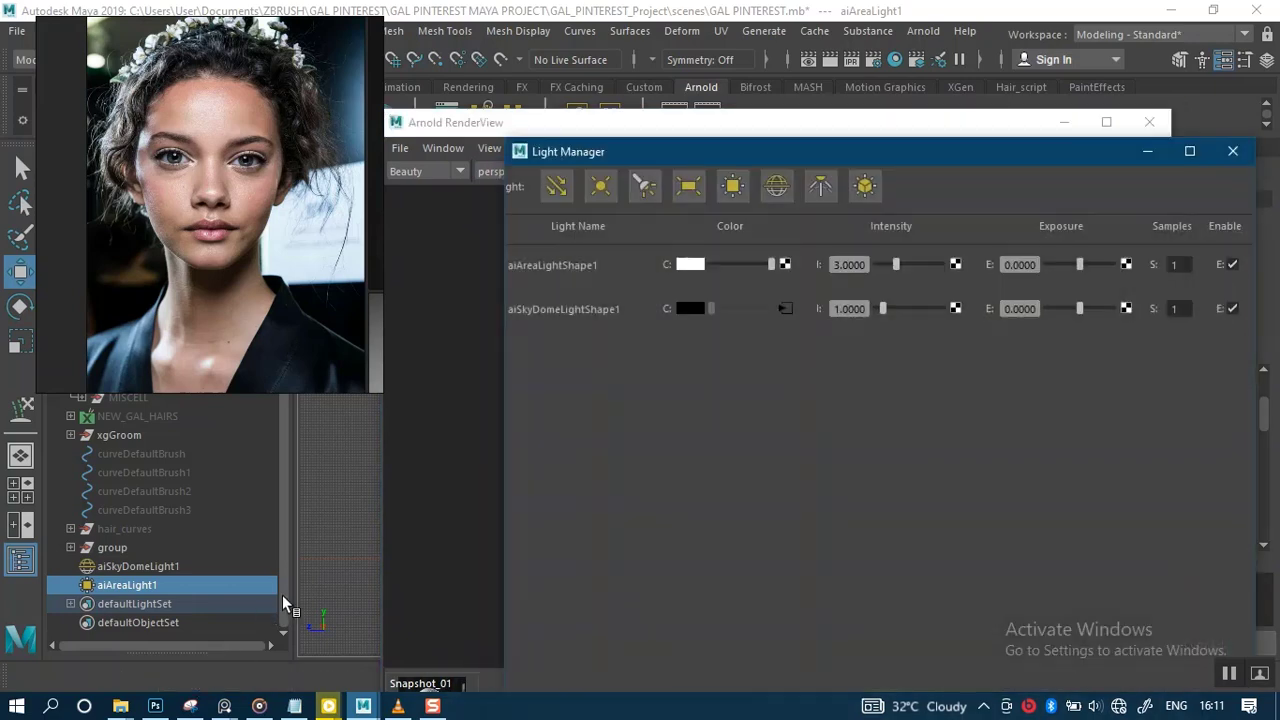
{"action": "left_click", "coordinate": [1232, 264]}
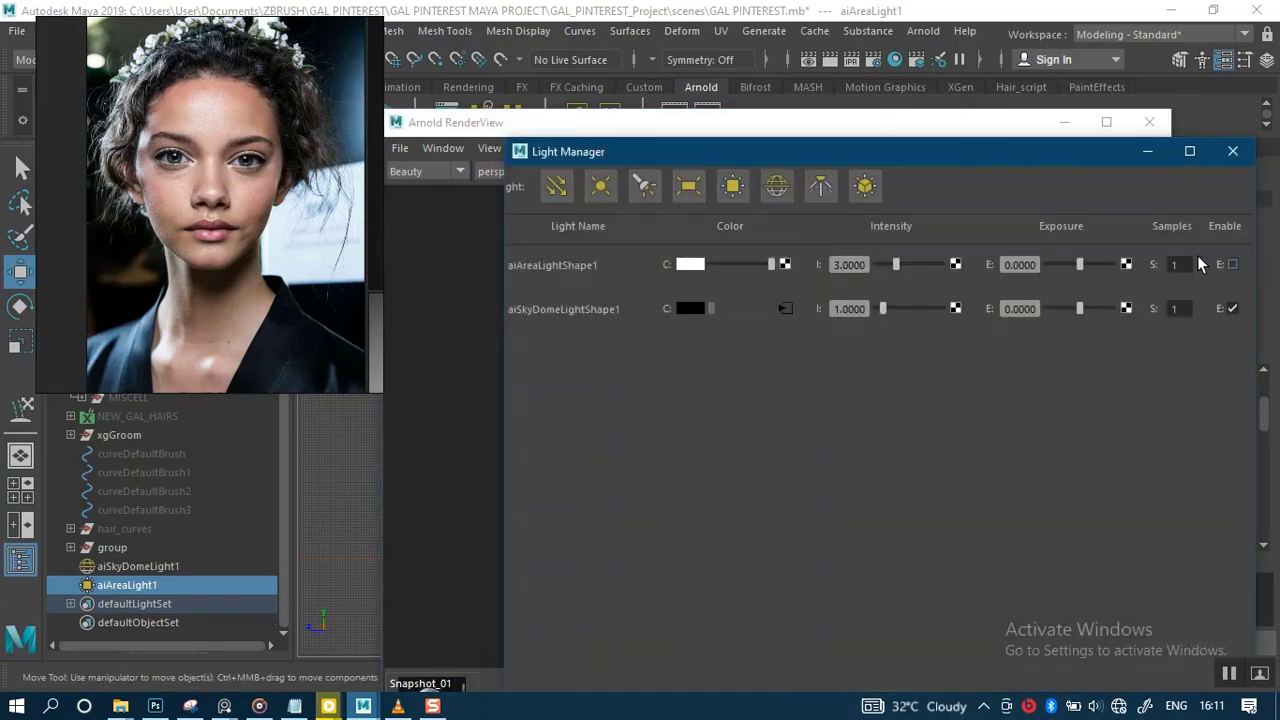
{"action": "left_click", "coordinate": [1150, 153]}
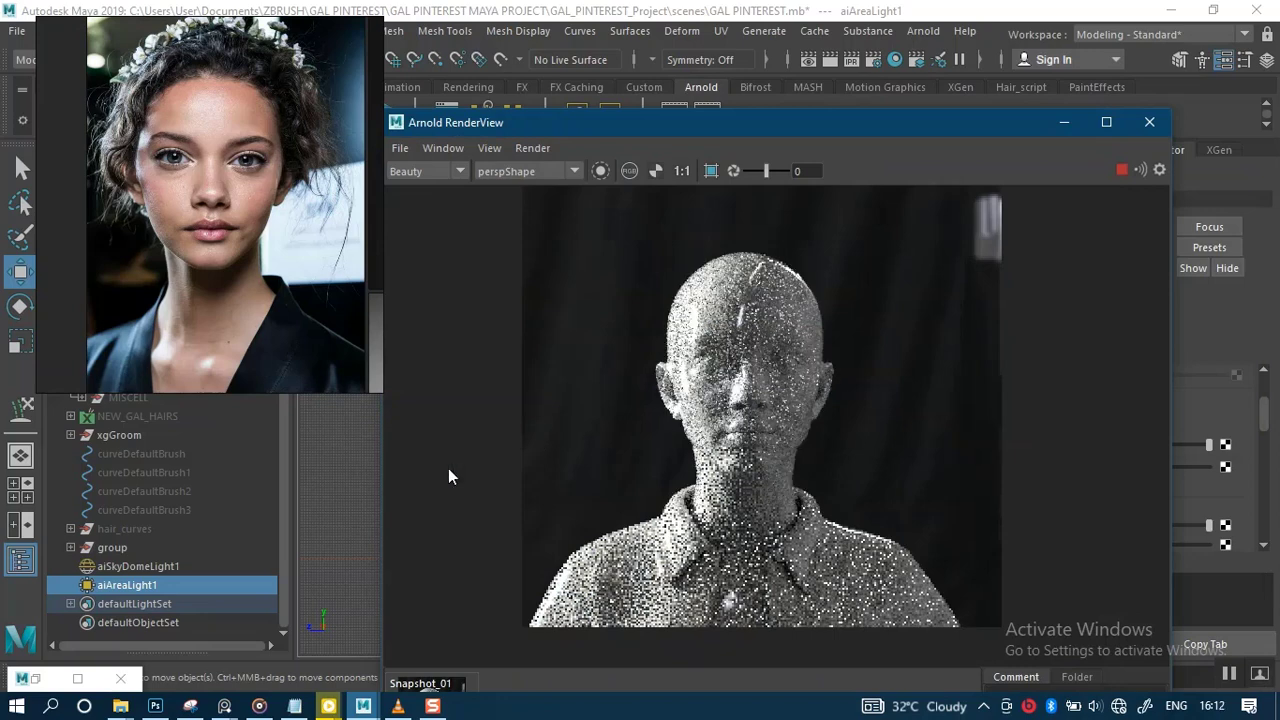
Set the sky dome light's samples to 2, keeping the RenderView clear of its attributes
{"action": "left_click", "coordinate": [129, 567]}
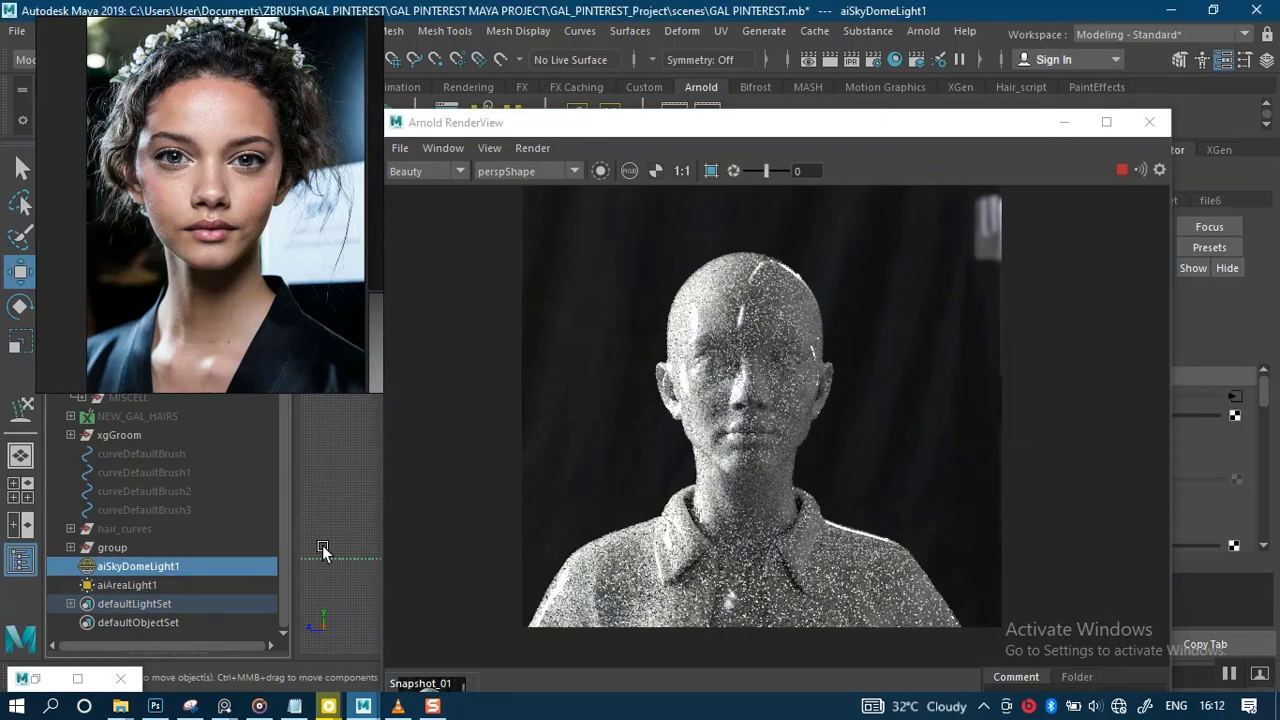
{"action": "left_click", "coordinate": [48, 686]}
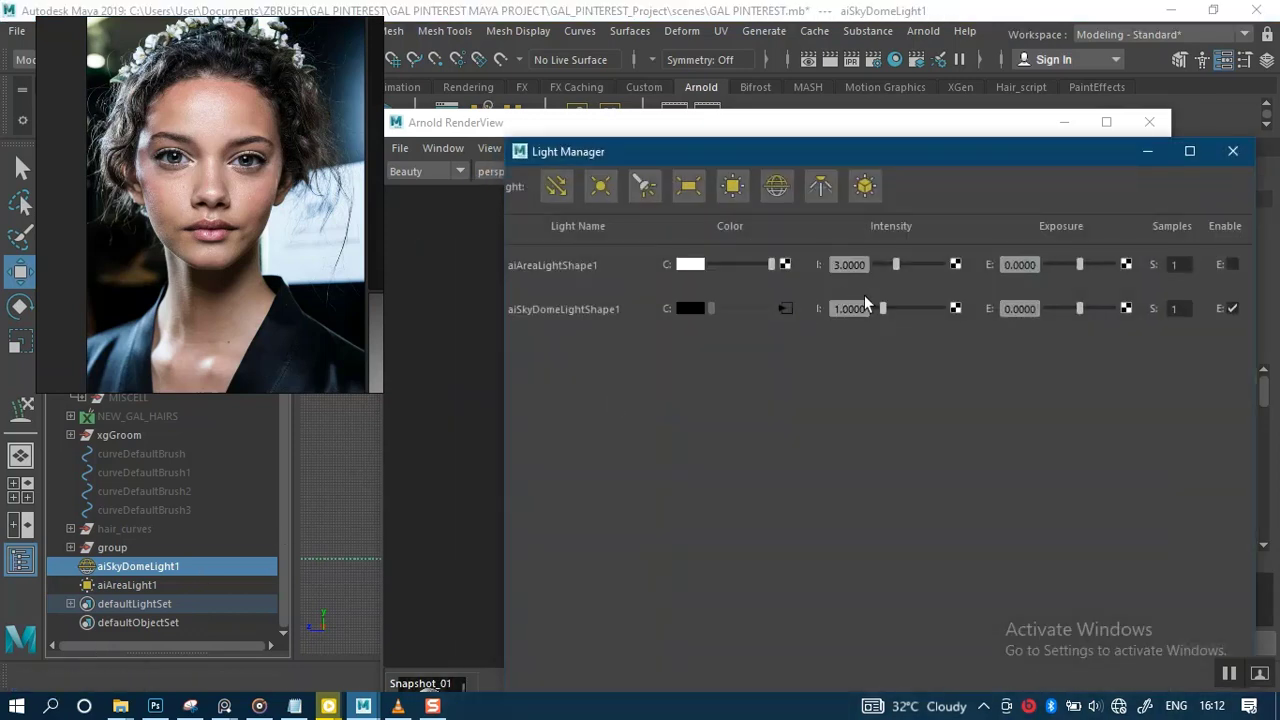
{"action": "left_click", "coordinate": [1148, 152]}
{"action": "left_click_drag", "start_coordinate": [828, 137], "coordinate": [543, 138]}
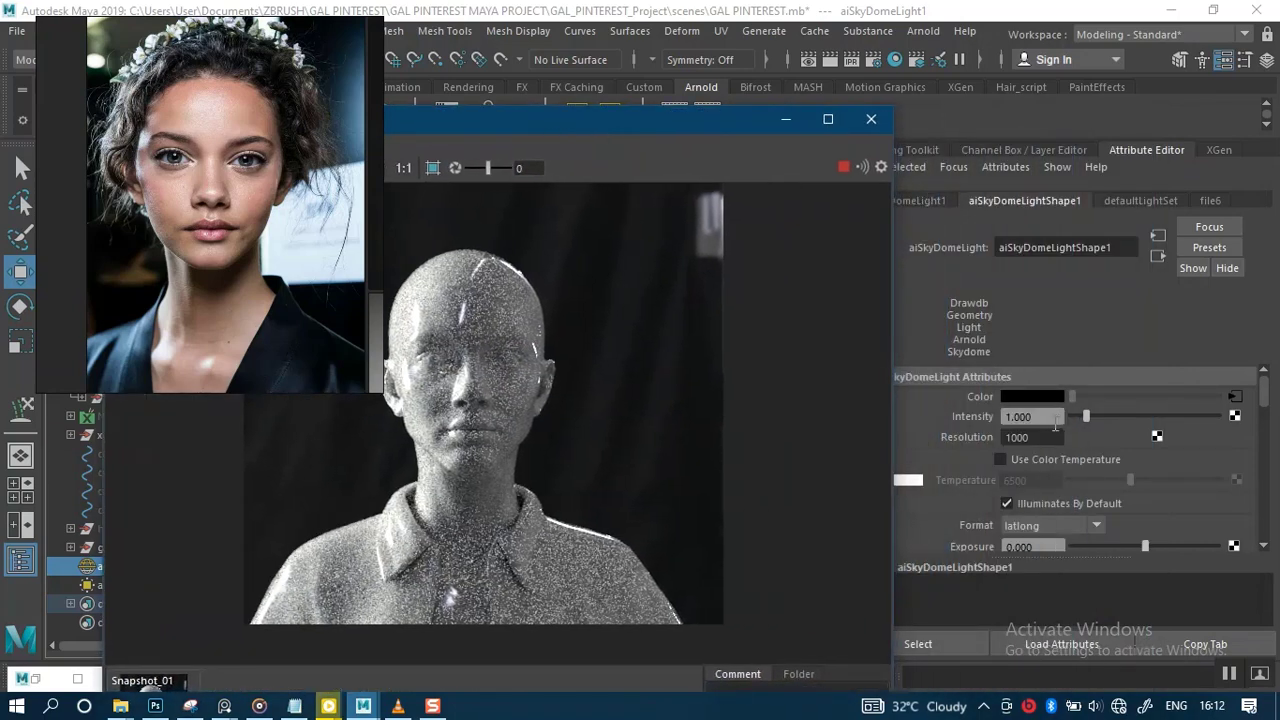
{"action": "left_click", "coordinate": [1007, 480]}
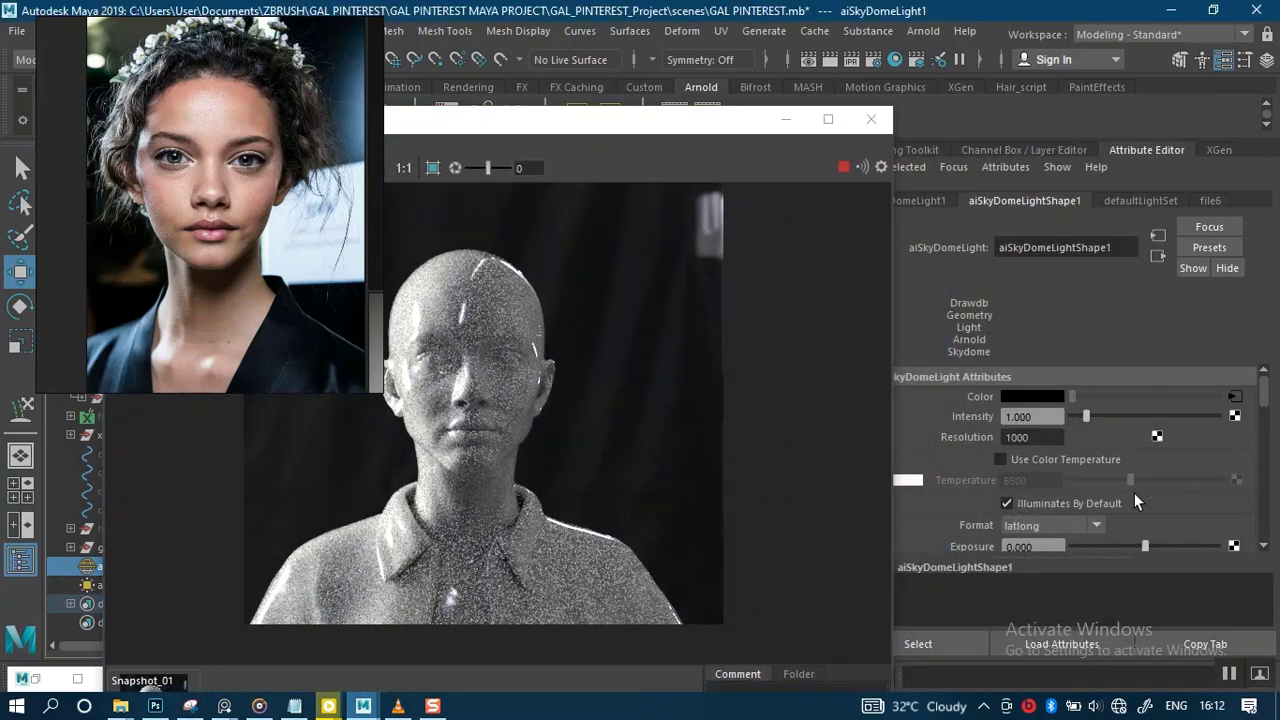
{"action": "mouse_move", "coordinate": [1263, 396]}
{"action": "left_mouse_down"}
{"action": "mouse_move", "coordinate": [1263, 433]}
{"action": "mouse_move", "coordinate": [1263, 420]}
{"action": "left_mouse_up"}
{"action": "double_click", "coordinate": [1016, 450]}
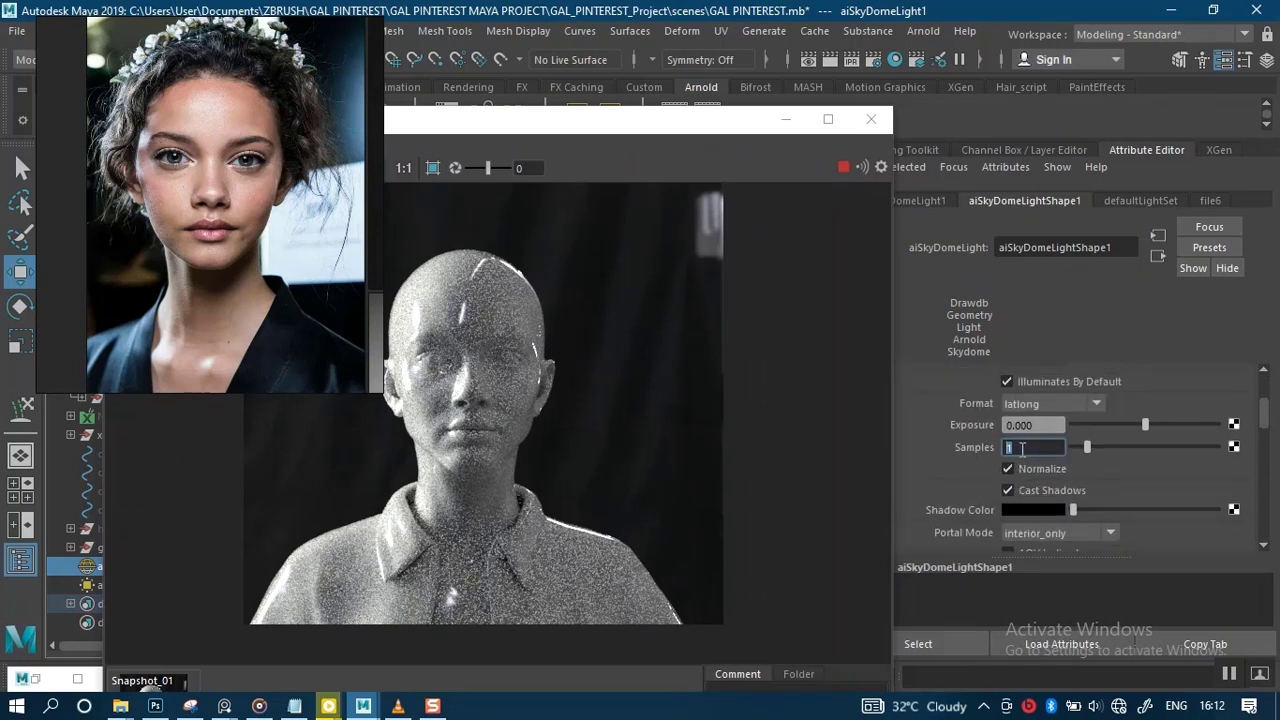
{"action": "type", "text": "2"}
{"action": "key", "text": "Return"}
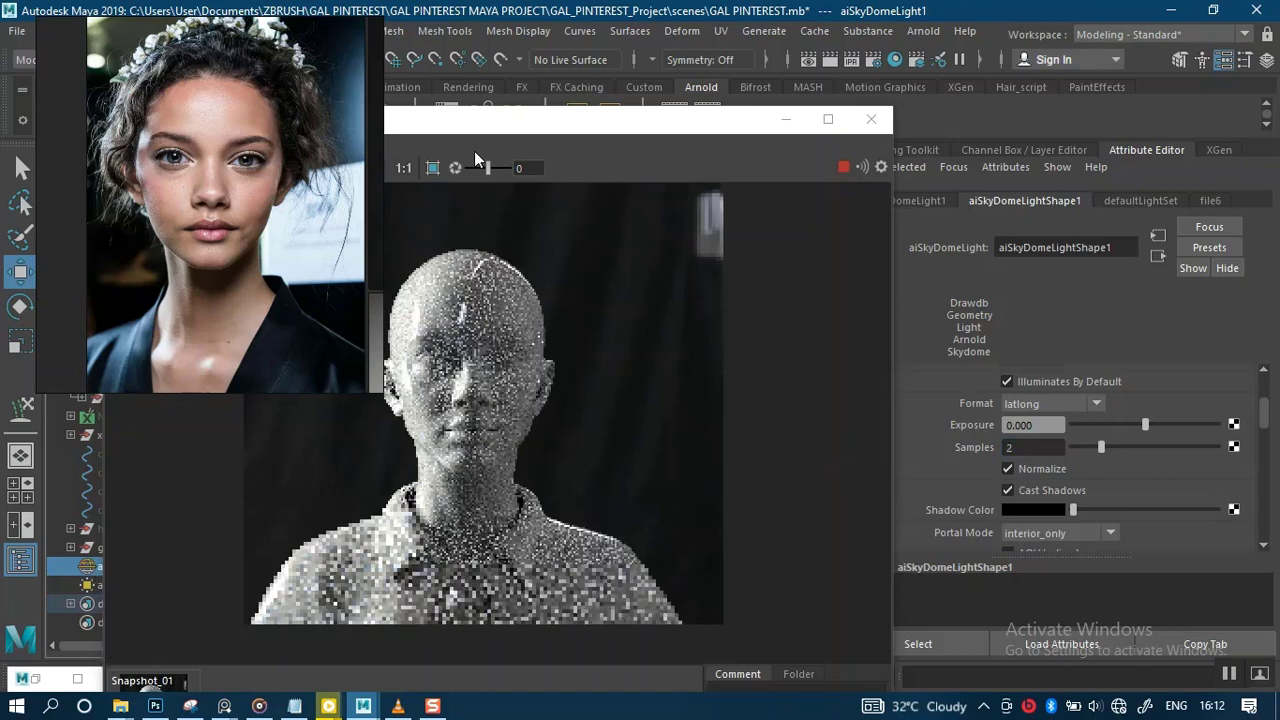
{"action": "left_click_drag", "start_coordinate": [486, 126], "coordinate": [581, 131]}
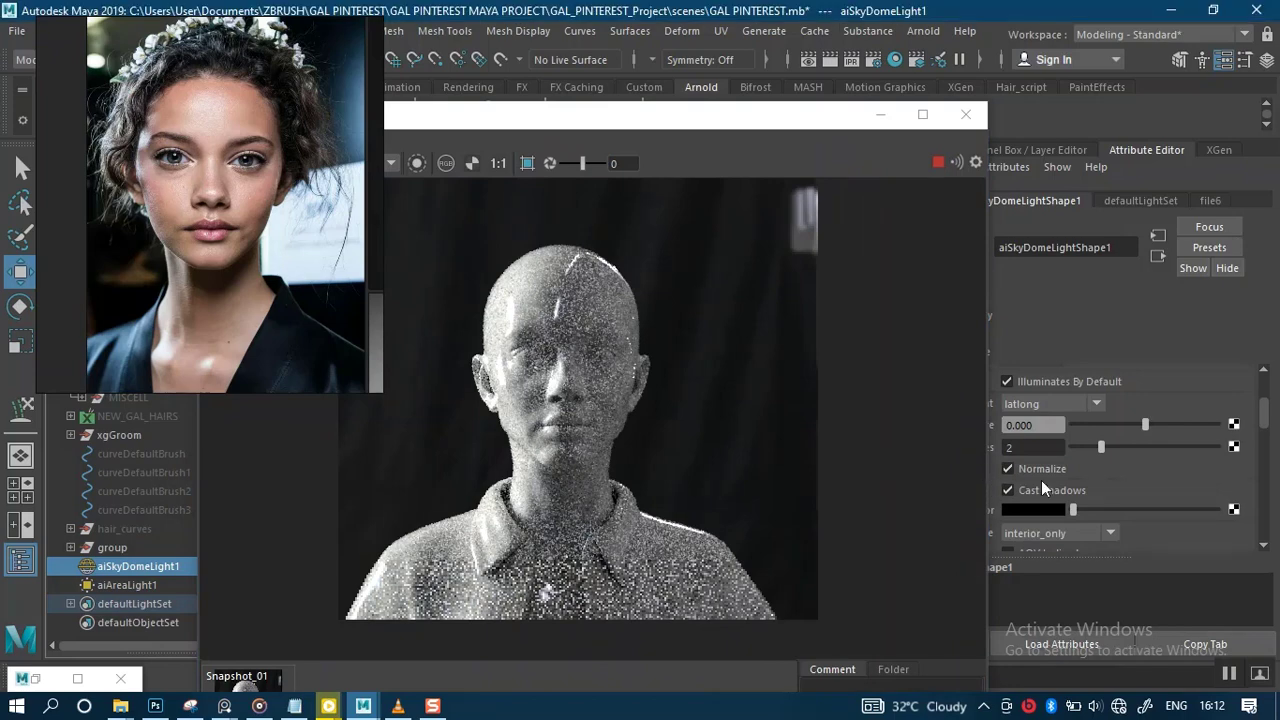
Stop the interactive render and set the area light's samples to 2
{"action": "left_click", "coordinate": [128, 585]}
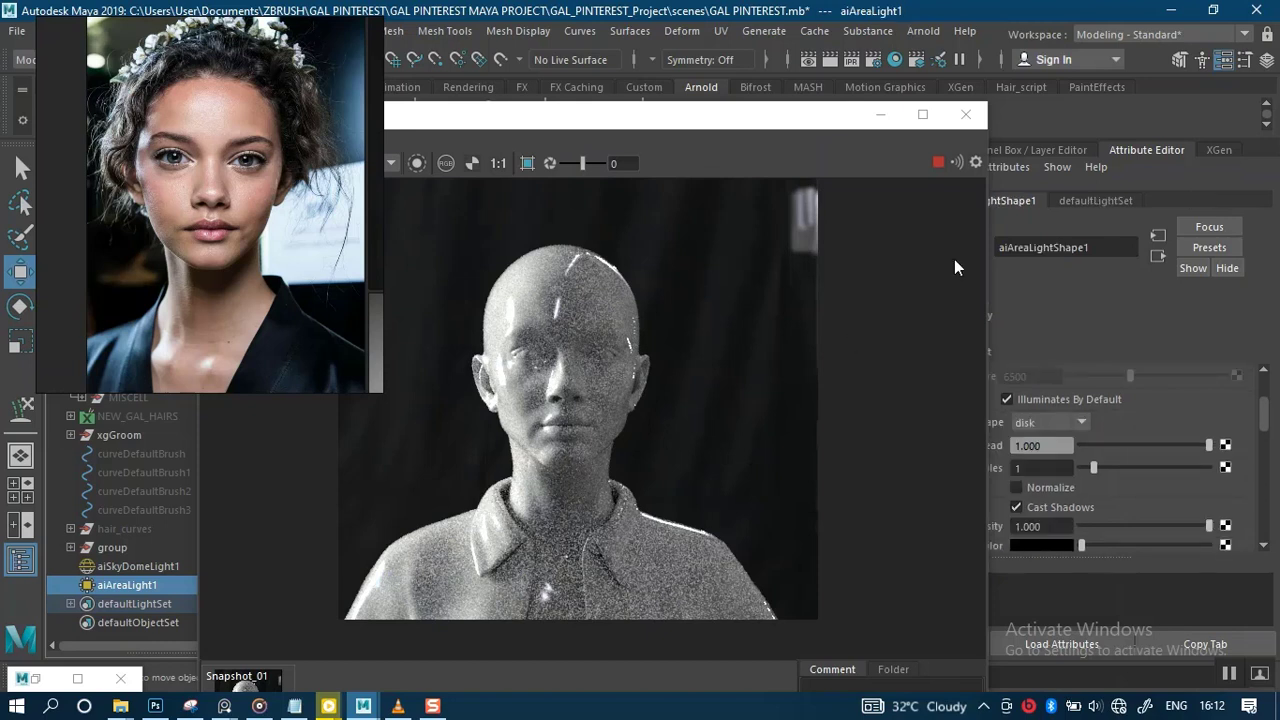
{"action": "left_click", "coordinate": [938, 162]}
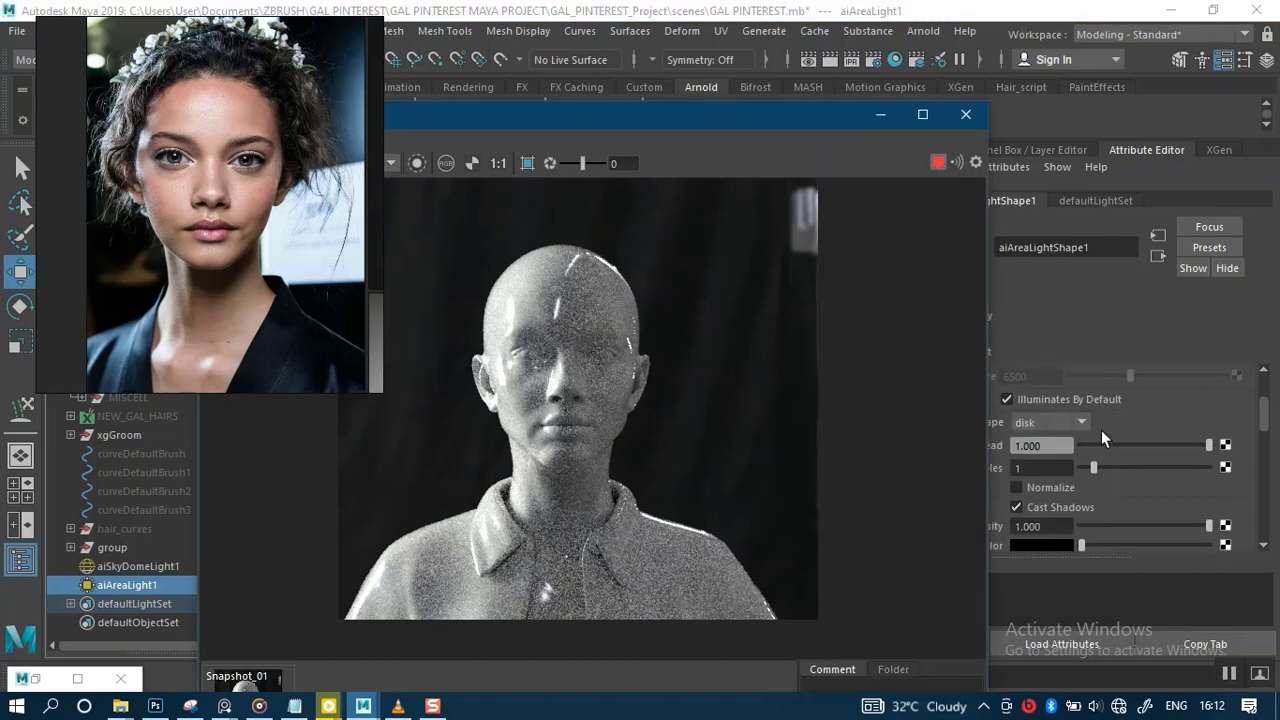
{"action": "left_click", "coordinate": [1044, 467]}
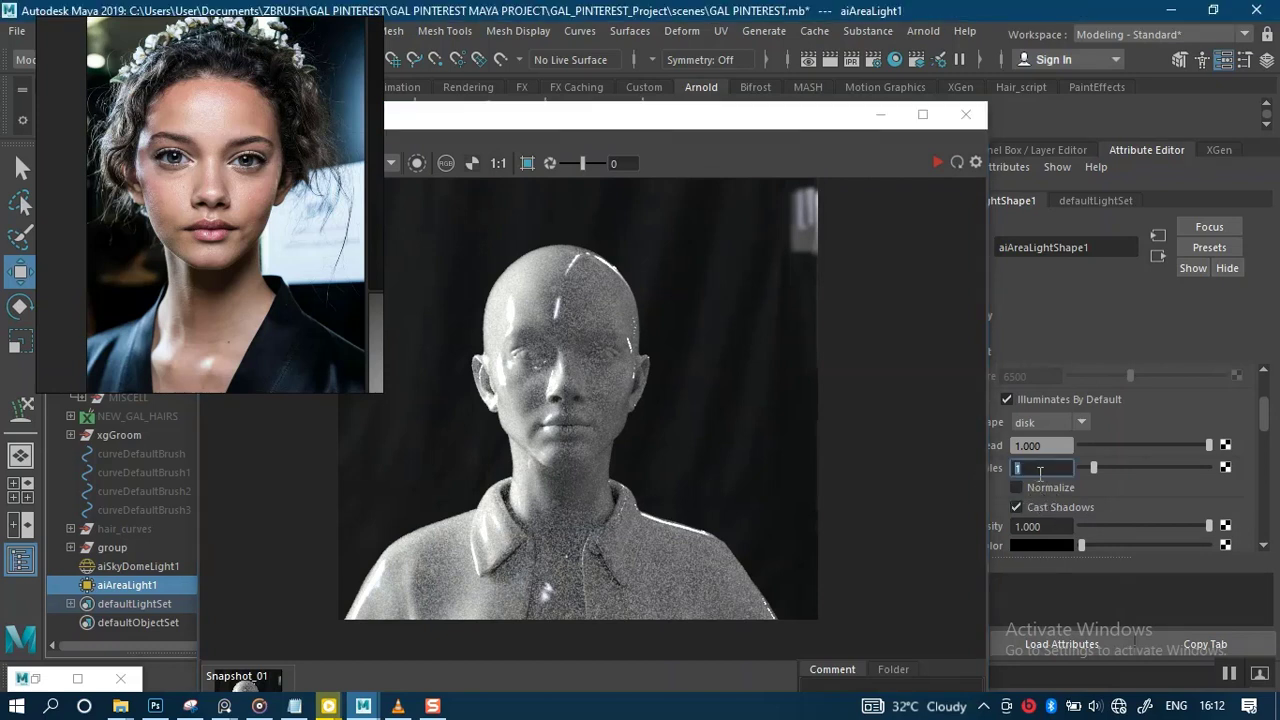
{"action": "type", "text": "2"}
{"action": "key", "text": "Return"}
Save the scene and restart the interactive render
{"action": "key", "text": "q"}
{"action": "key", "text": "ctrl+s"}
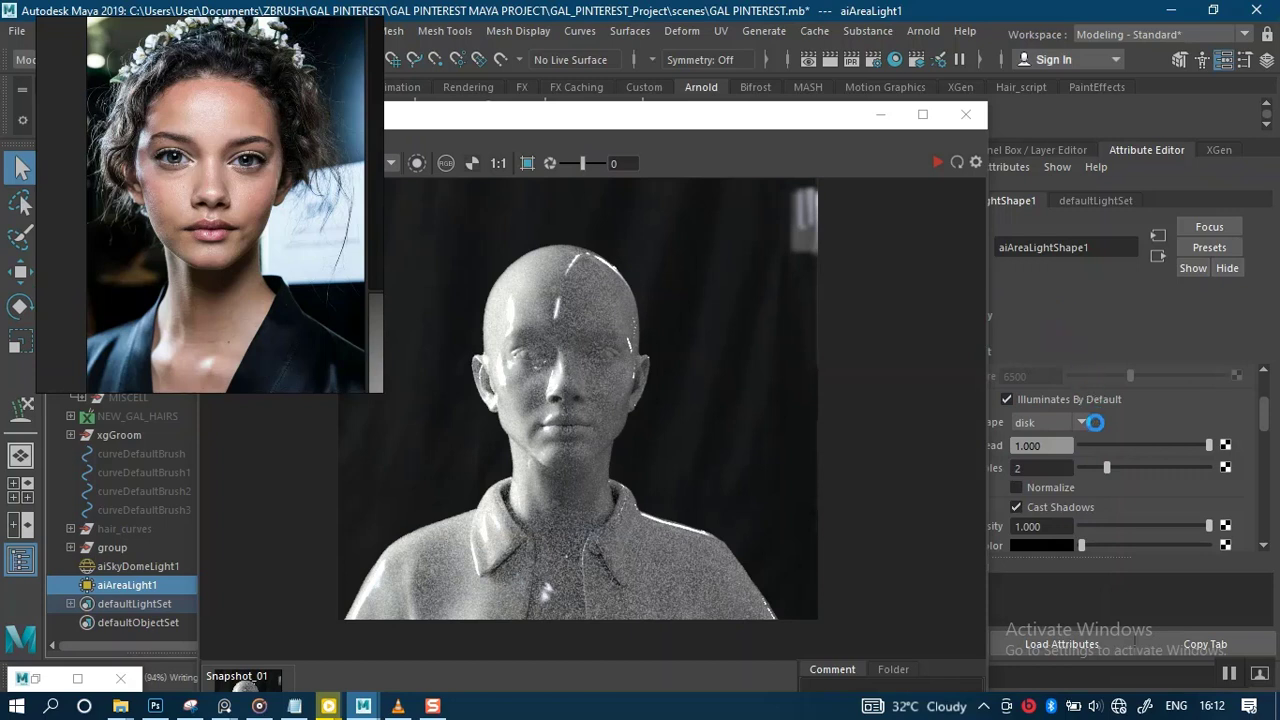
{"action": "key", "text": "w"}
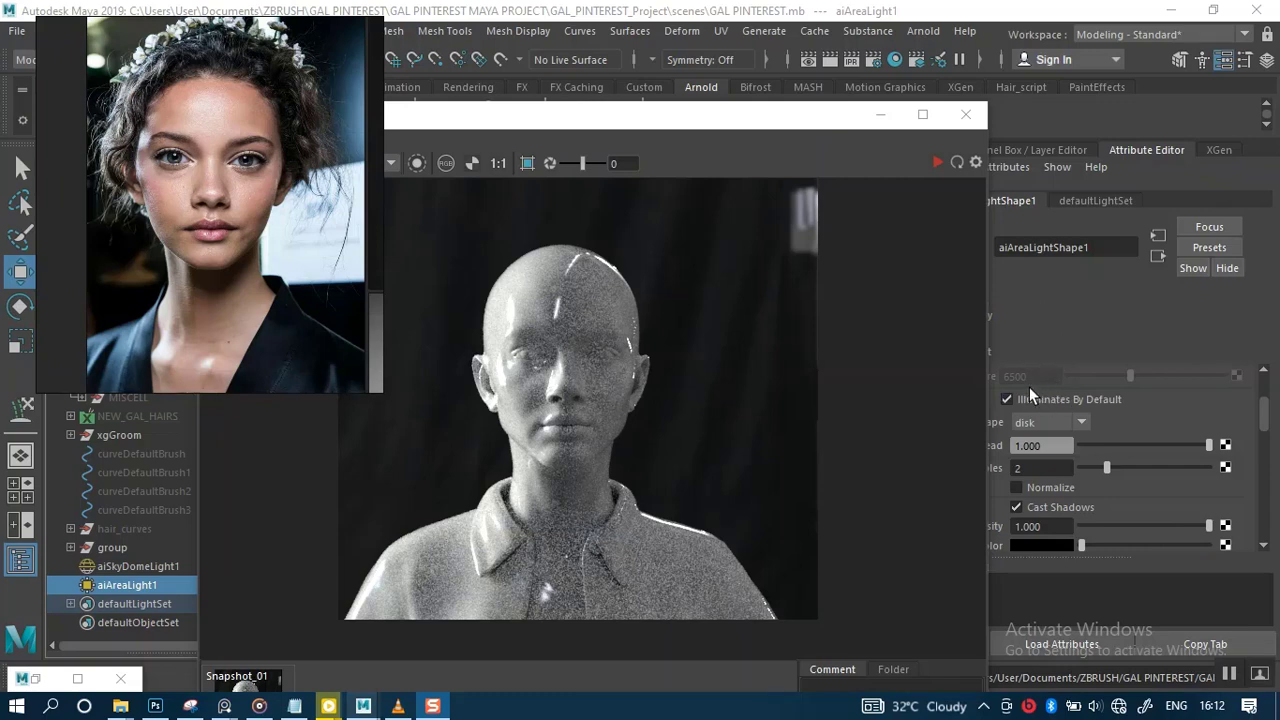
{"action": "left_click", "coordinate": [937, 160]}
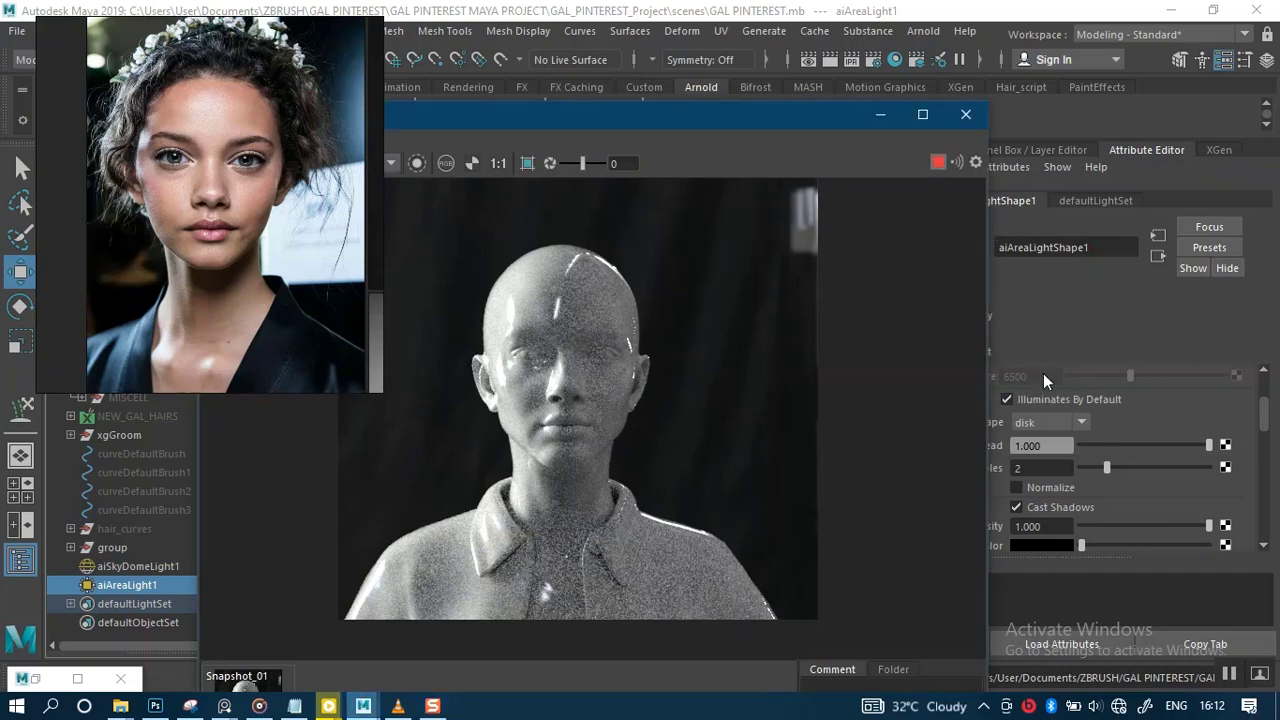
Move the RenderView clear of the sky dome light's attributes and set that light's intensity to 0.6
{"action": "left_click_drag", "start_coordinate": [1258, 420], "coordinate": [1258, 400]}
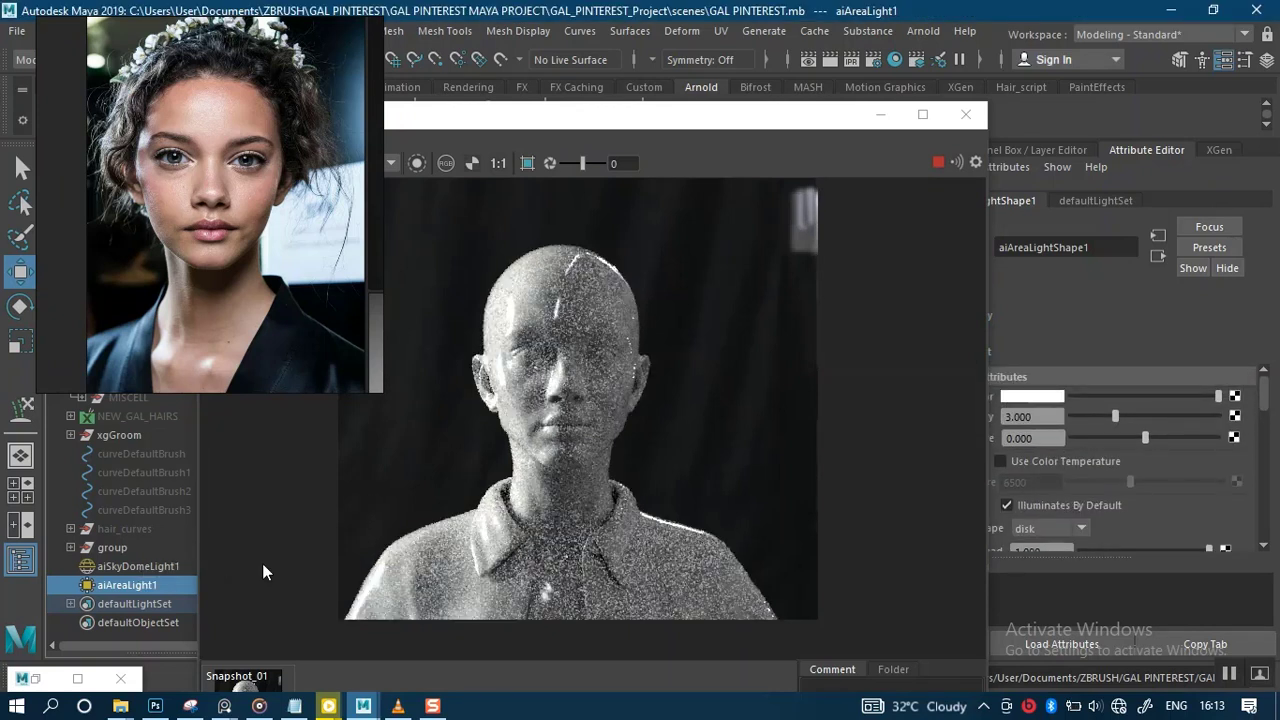
{"action": "left_click", "coordinate": [135, 566]}
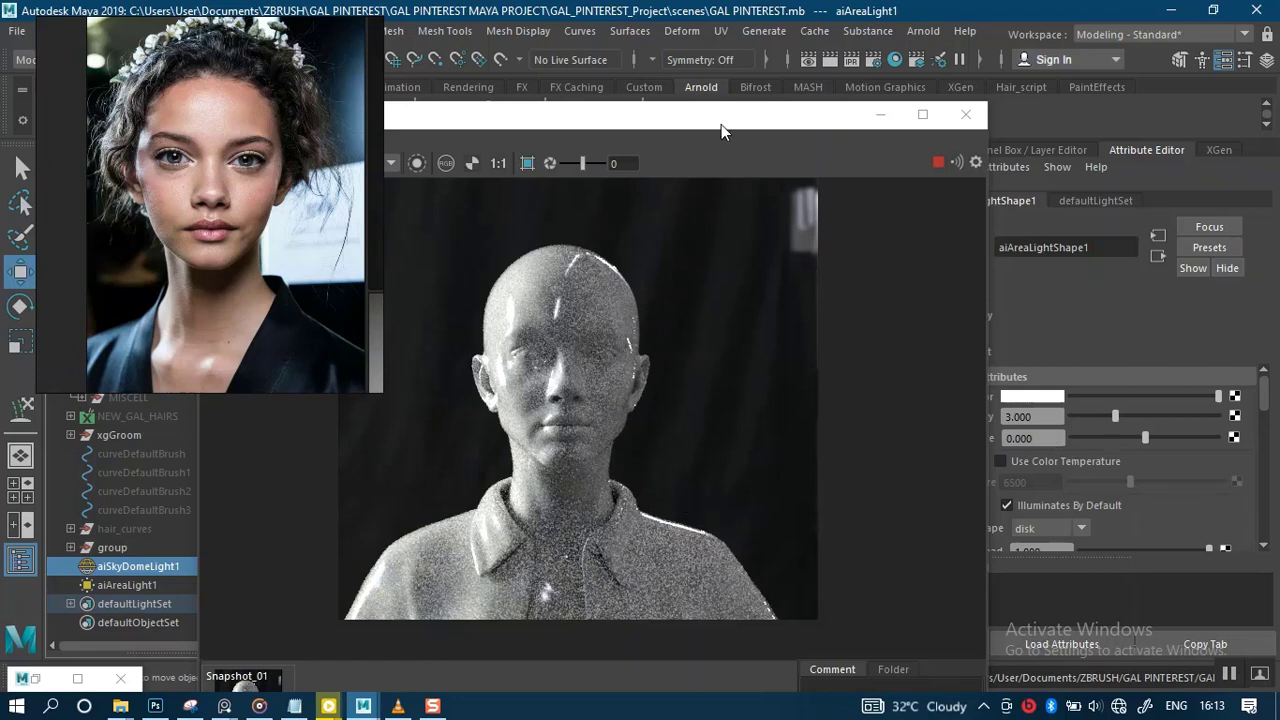
{"action": "left_click_drag", "start_coordinate": [676, 121], "coordinate": [619, 123]}
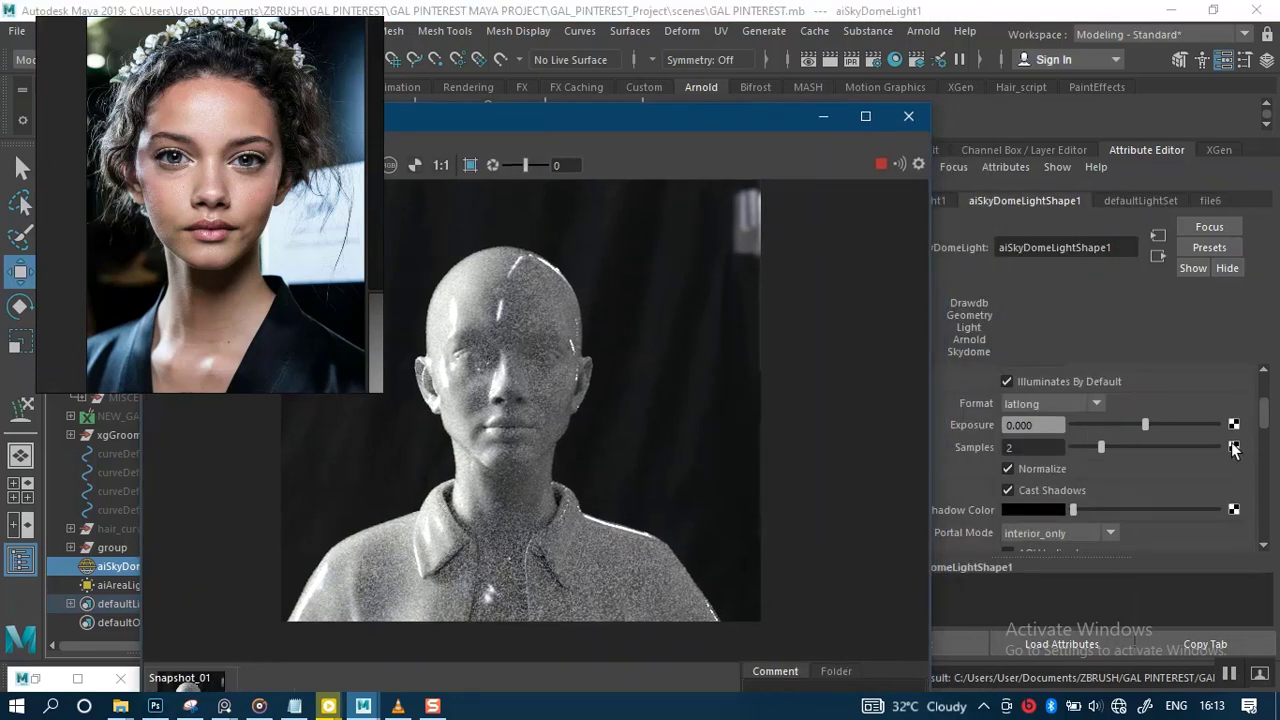
{"action": "left_click", "coordinate": [1265, 405]}
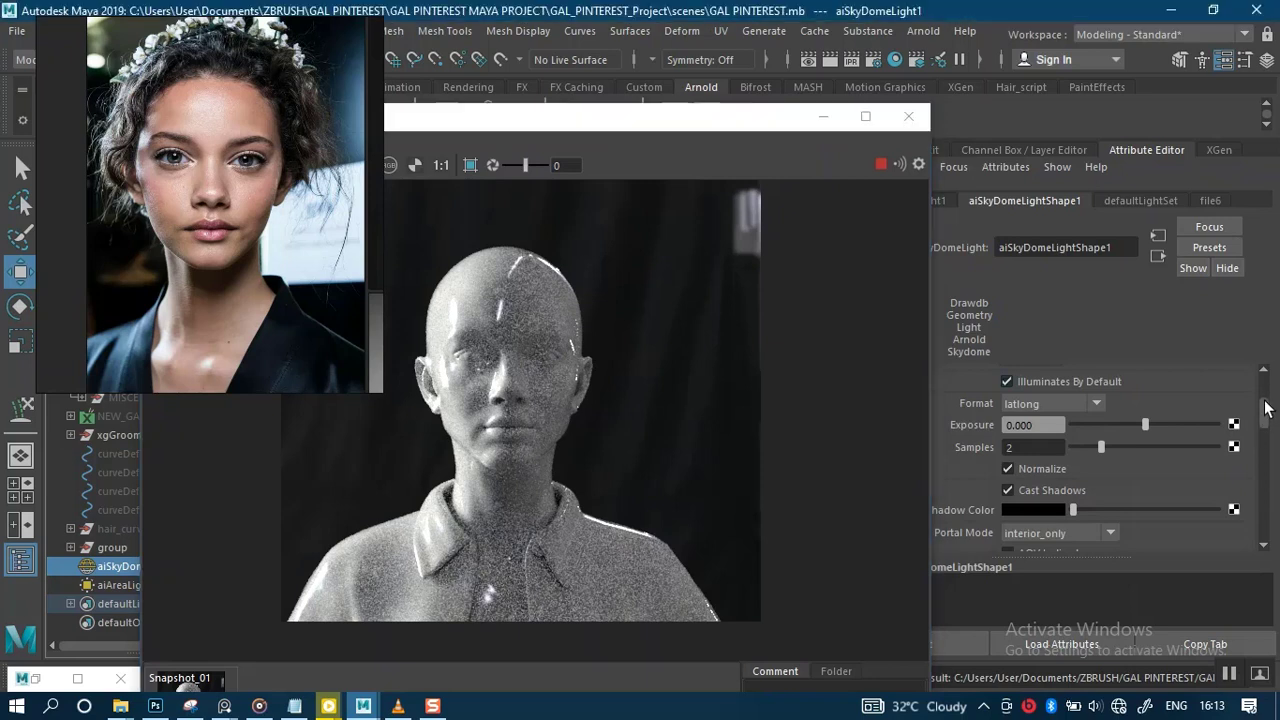
{"action": "scroll", "coordinate": [1267, 410], "scroll_direction": "up", "scroll_amount": 3}
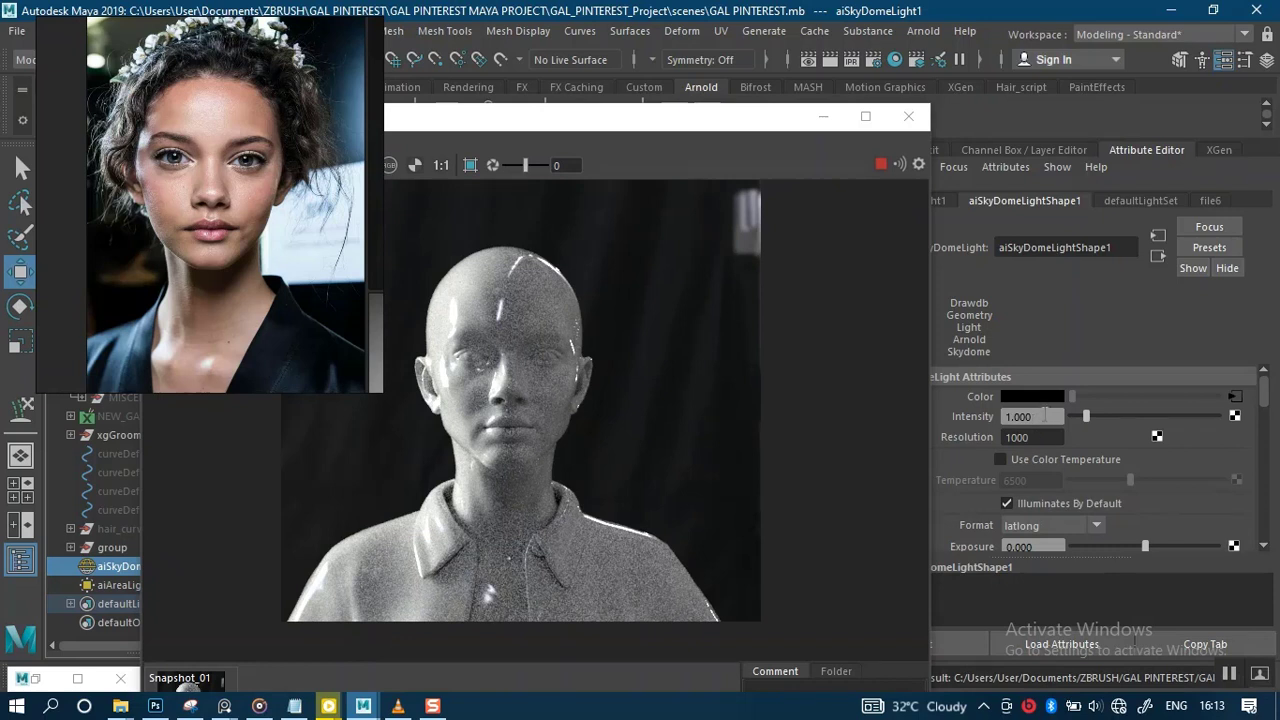
{"action": "left_click_drag", "start_coordinate": [1047, 416], "coordinate": [980, 428]}
{"action": "type", "text": "0.6"}
{"action": "key", "text": "Return"}
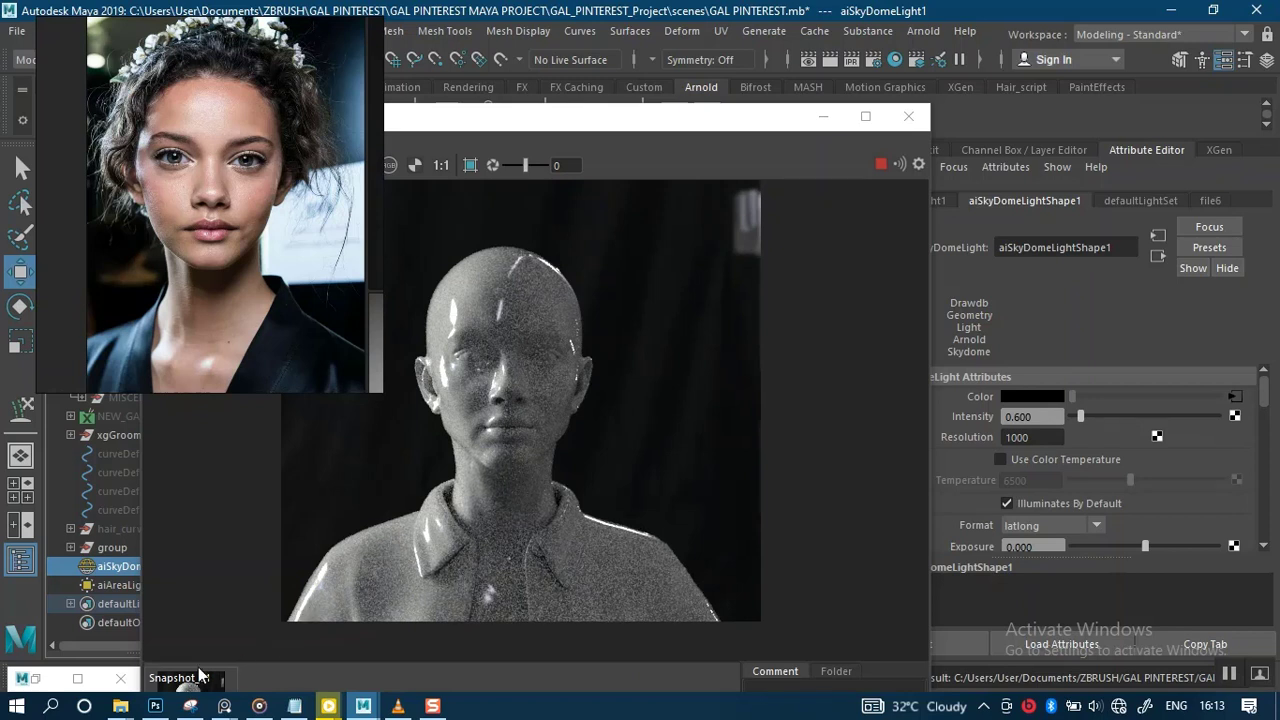
Enable the area light in the Light Manager and shift the manager aside to uncover the render
{"action": "left_click", "coordinate": [77, 678]}
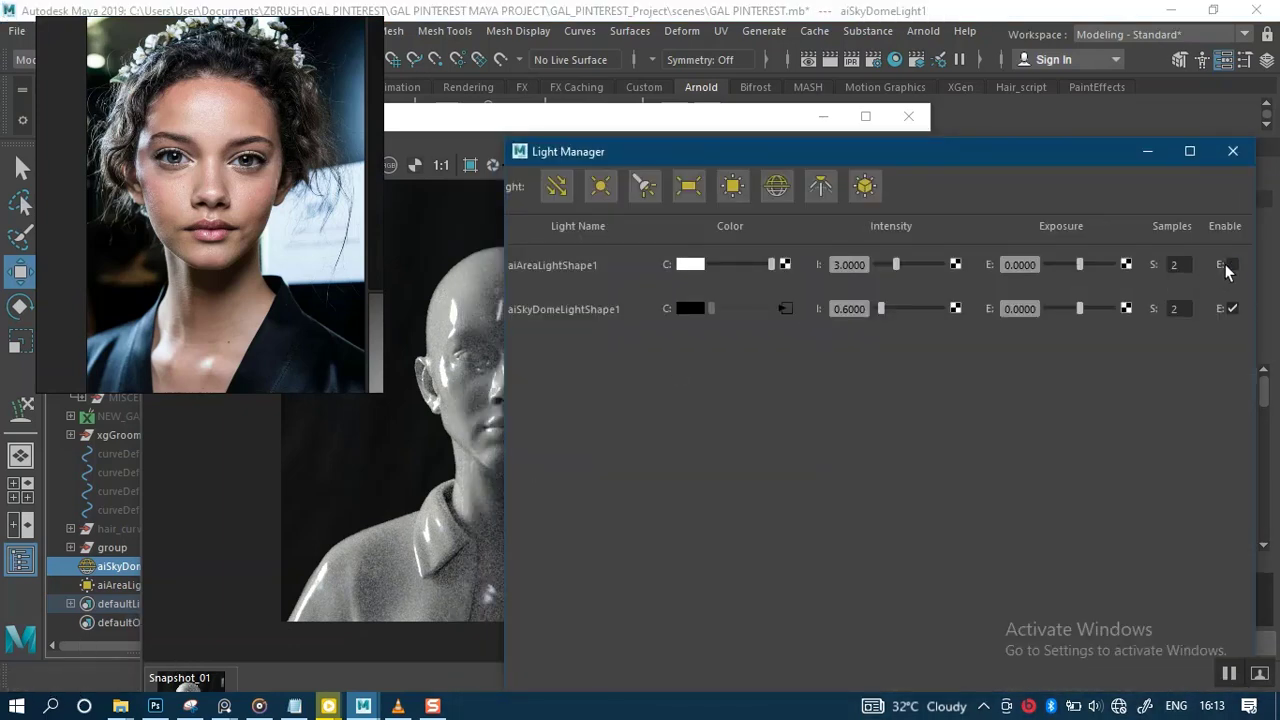
{"action": "left_click", "coordinate": [1231, 266]}
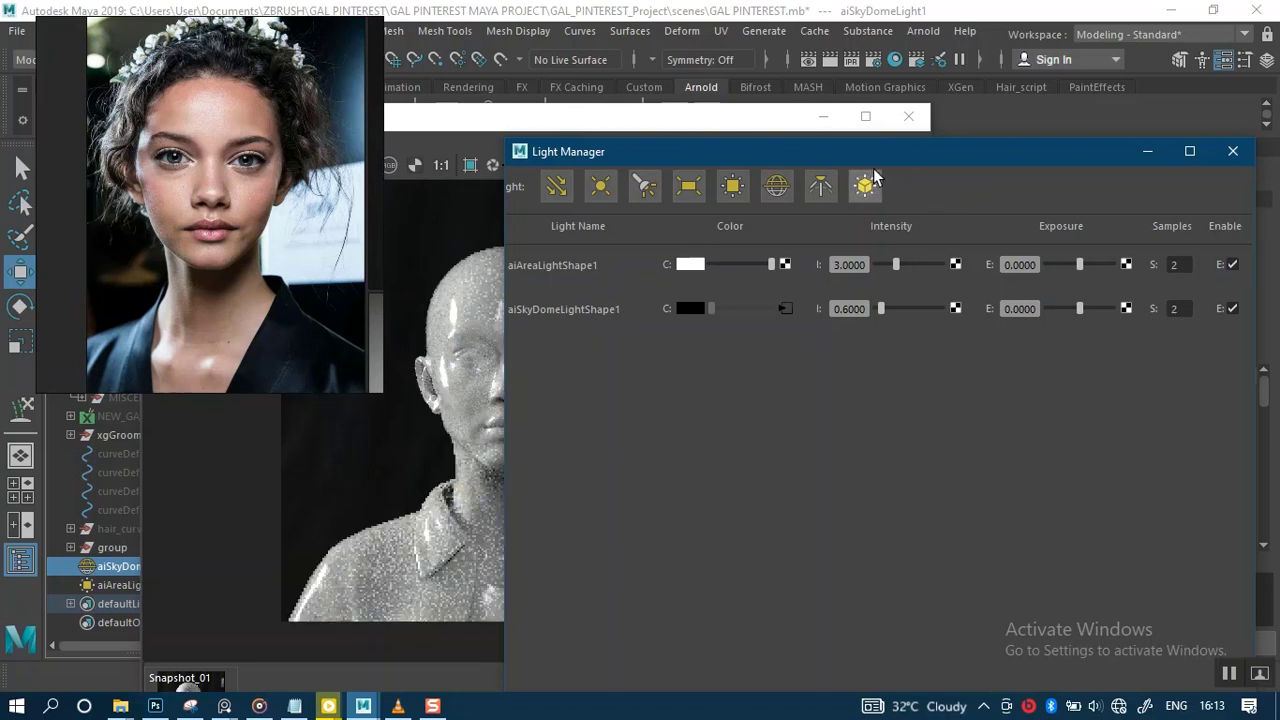
{"action": "left_click_drag", "start_coordinate": [880, 154], "coordinate": [1091, 148]}
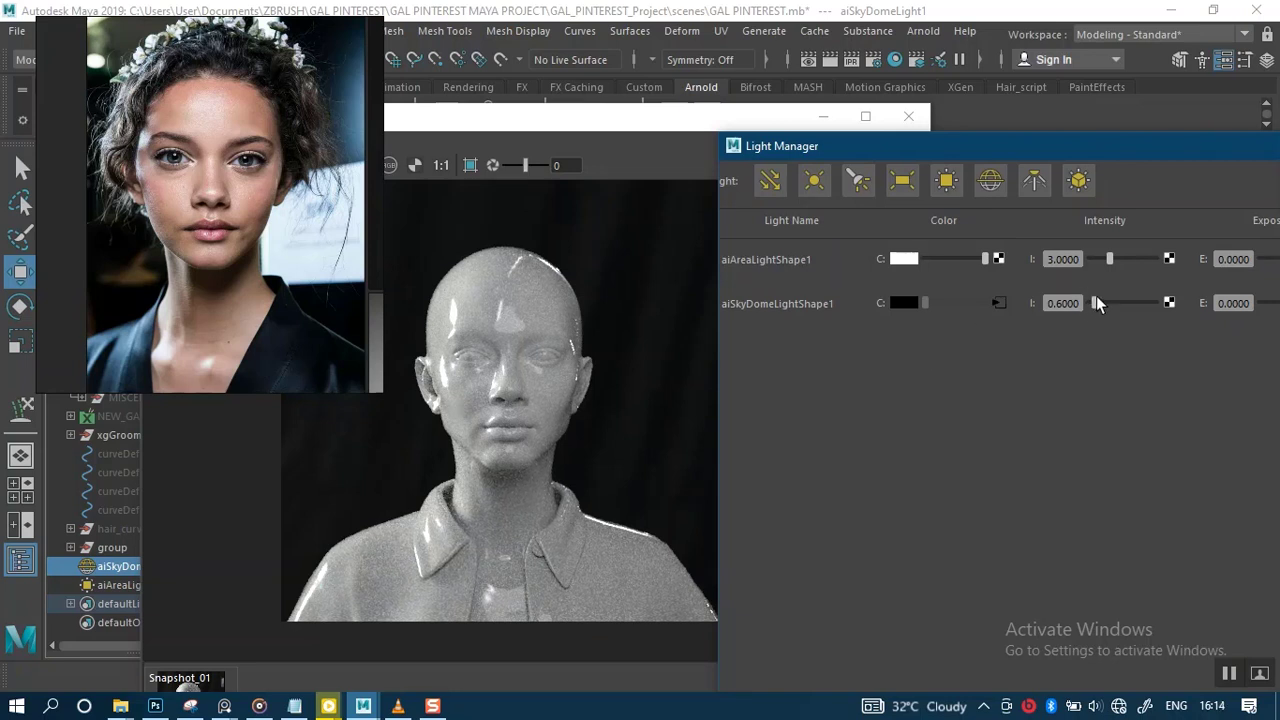
Try sky dome light intensities of 0.4 and 1 in the Light Manager, comparing the render with the reference
{"action": "left_click", "coordinate": [1063, 303]}
{"action": "key", "text": "BackSpace"}
{"action": "key", "text": "Return"}
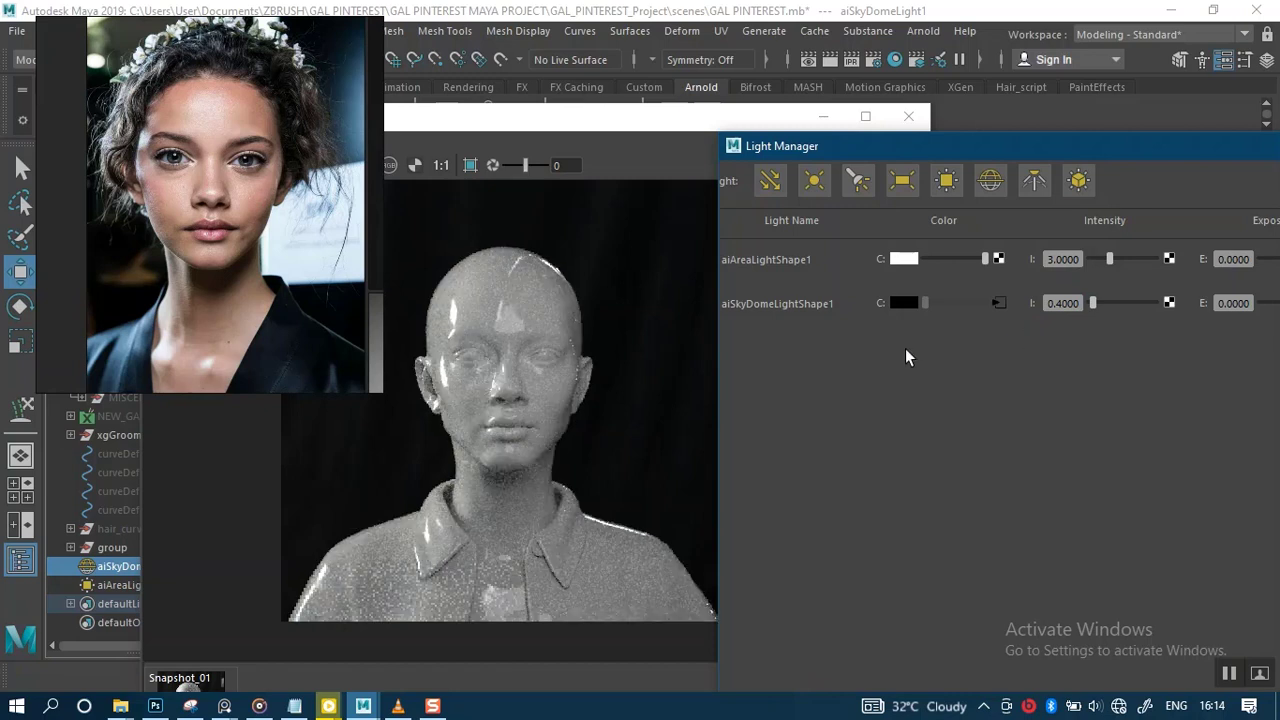
{"action": "double_click", "coordinate": [1064, 303]}
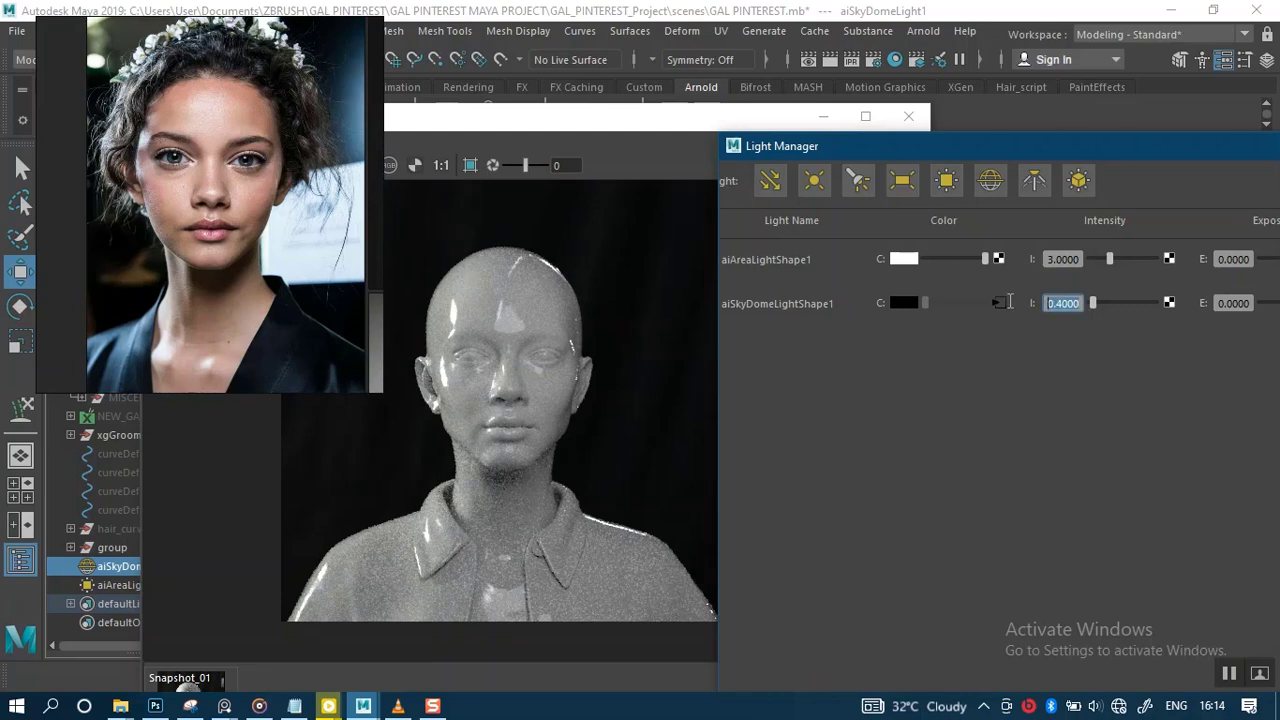
{"action": "type", "text": "1"}
{"action": "key", "text": "Return"}
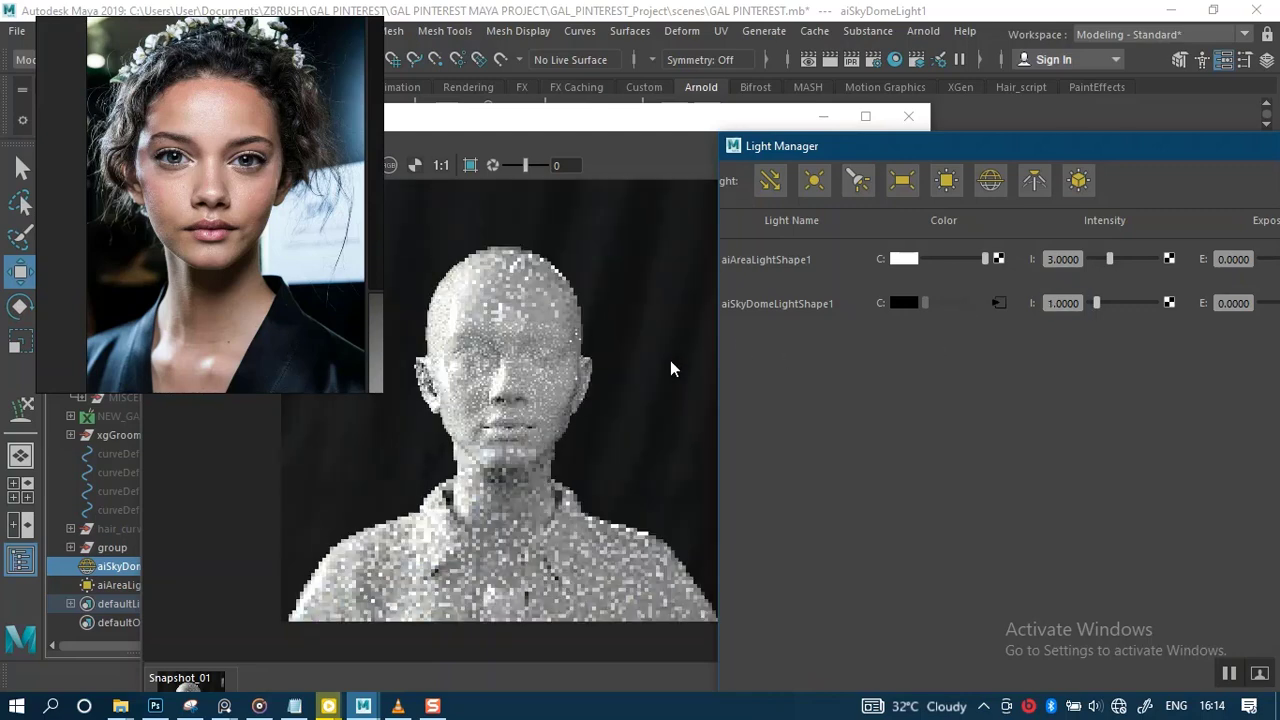
Set the sky dome light's intensity to 0.8 in the Light Manager and minimize the manager
{"action": "double_click", "coordinate": [1064, 303]}
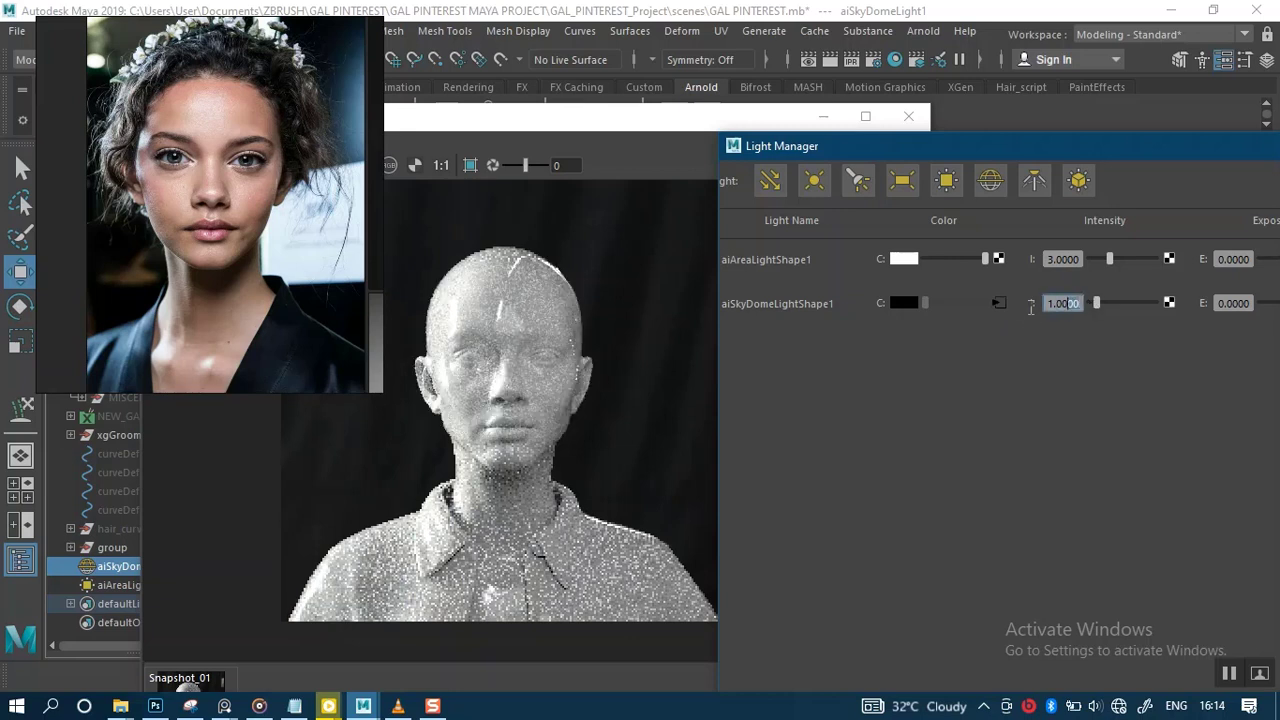
{"action": "type", "text": "0."}
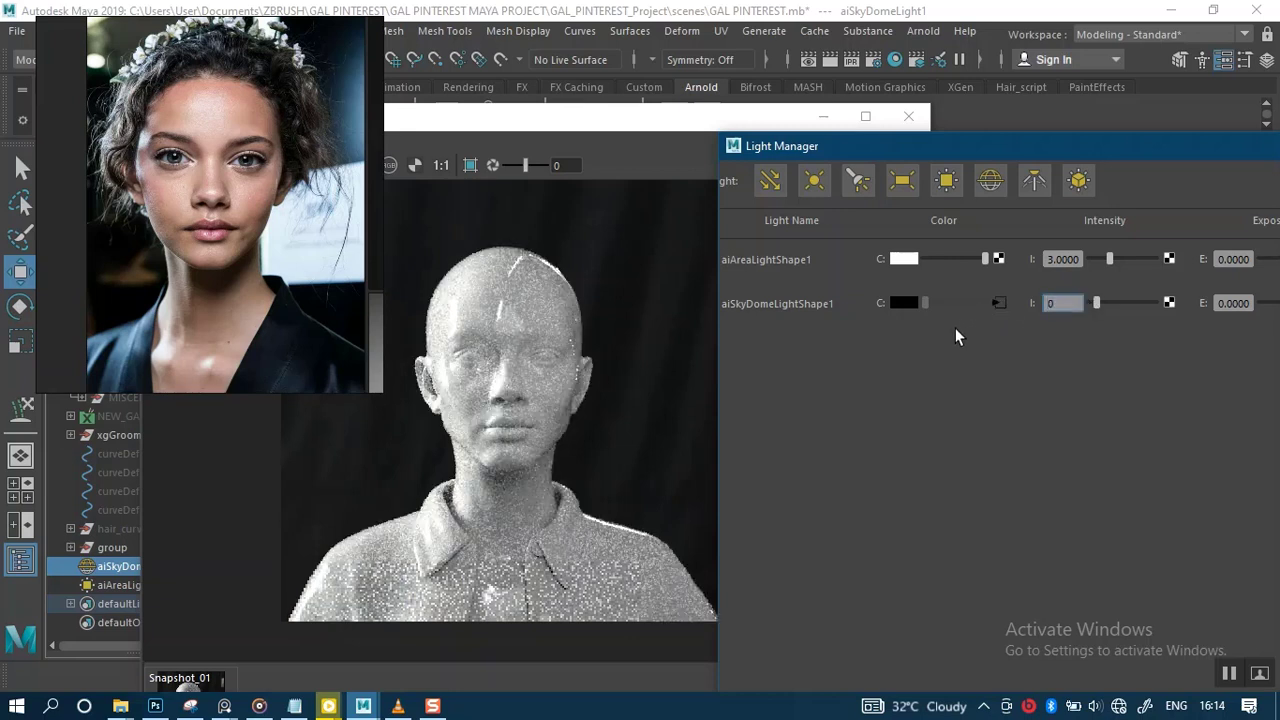
{"action": "type", "text": "8"}
{"action": "key", "text": "Return"}
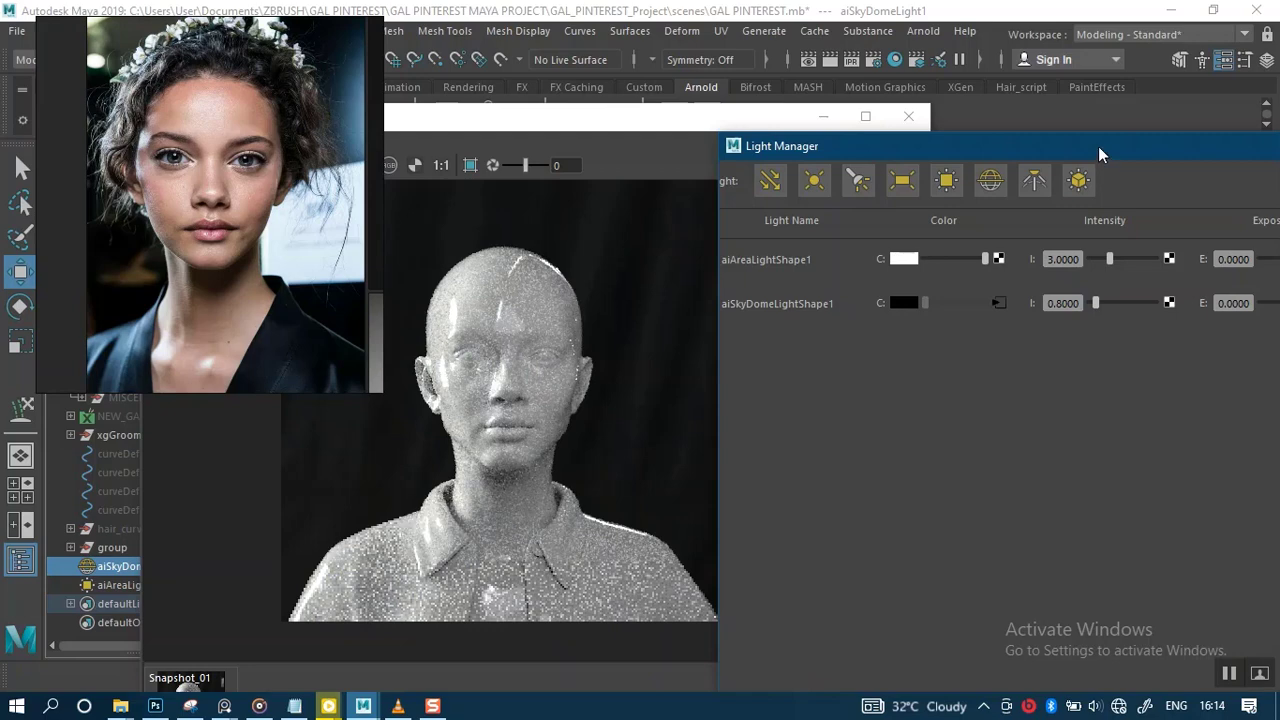
{"action": "left_click_drag", "start_coordinate": [1086, 147], "coordinate": [841, 167]}
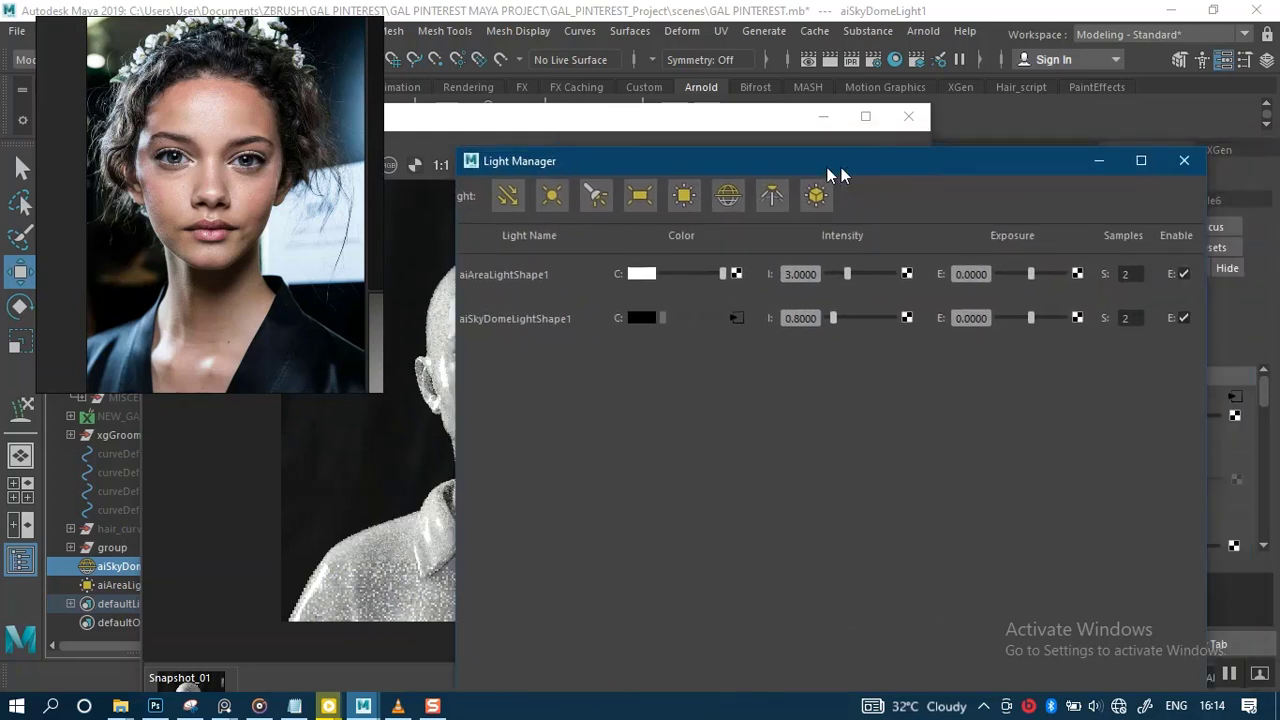
{"action": "left_click", "coordinate": [1093, 168]}
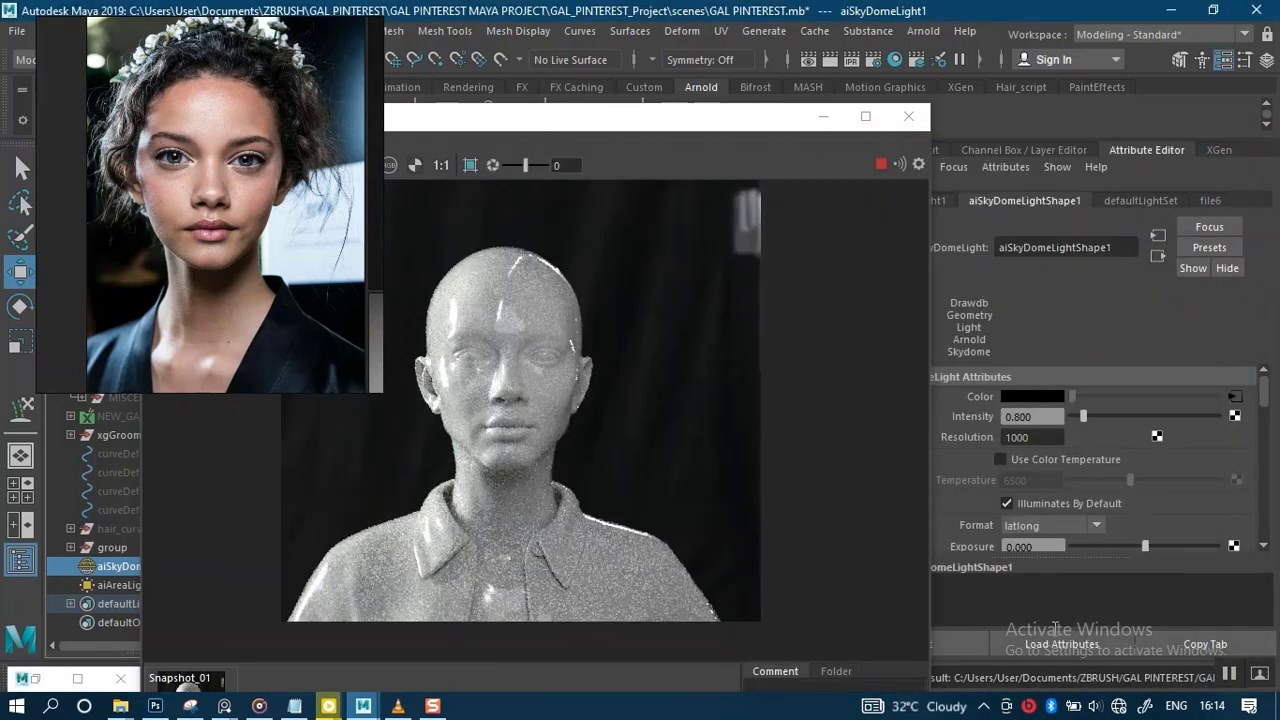